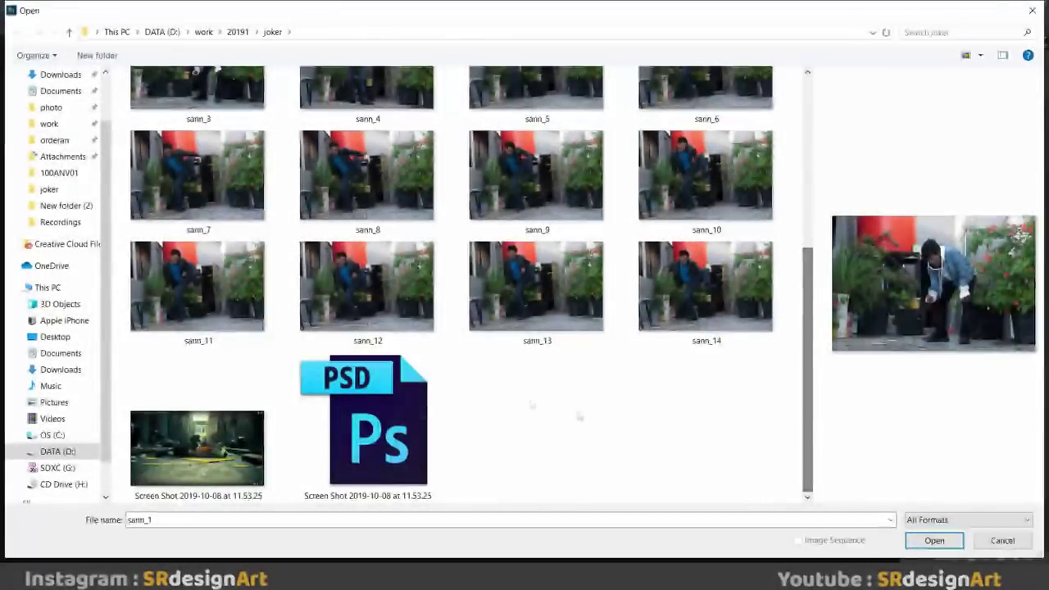
# Step: Open the alley screenshot 'Screen Shot 2019-10-08 at 11.53.25.png' from the Open dialog
pyautogui.click(250, 419)
pyautogui.doubleClick(250, 420)
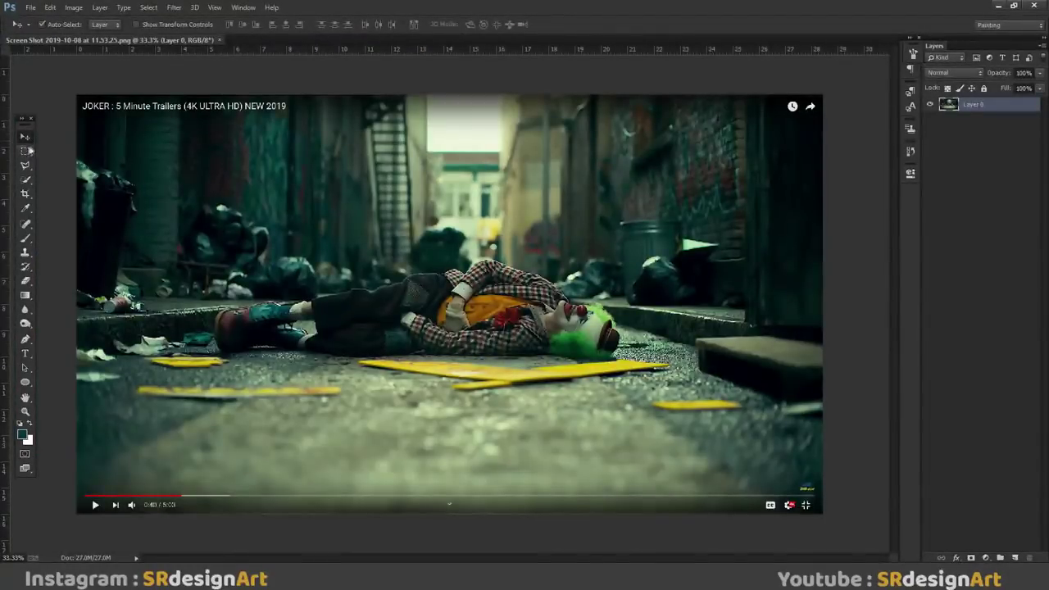
# Step: Select the video title, top-right player icons, watermark and bottom playback bar together
pyautogui.click(28, 151)
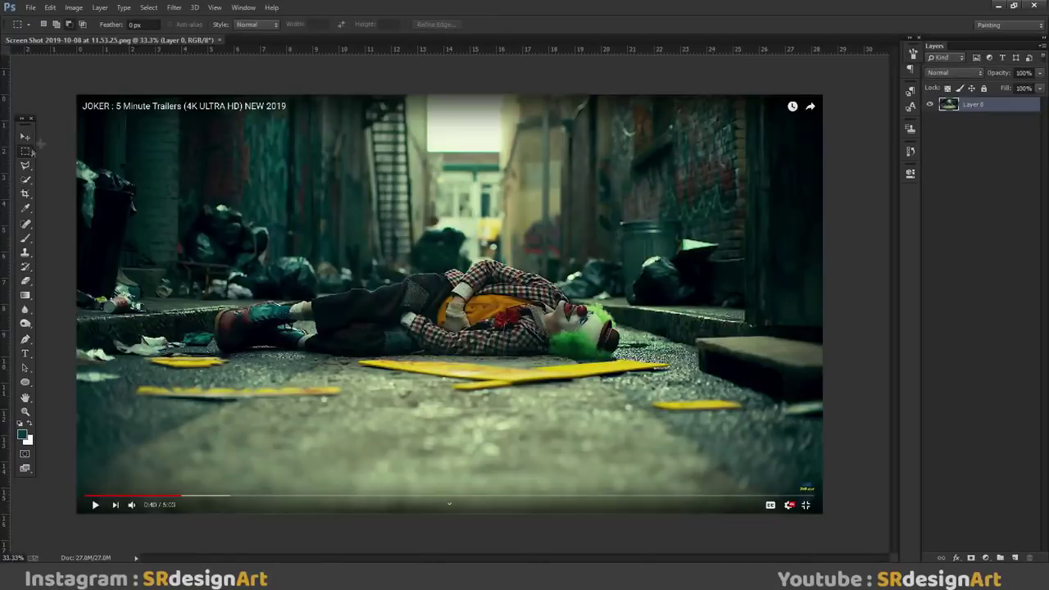
pyautogui.moveTo(76, 97); pyautogui.dragTo(282, 116)
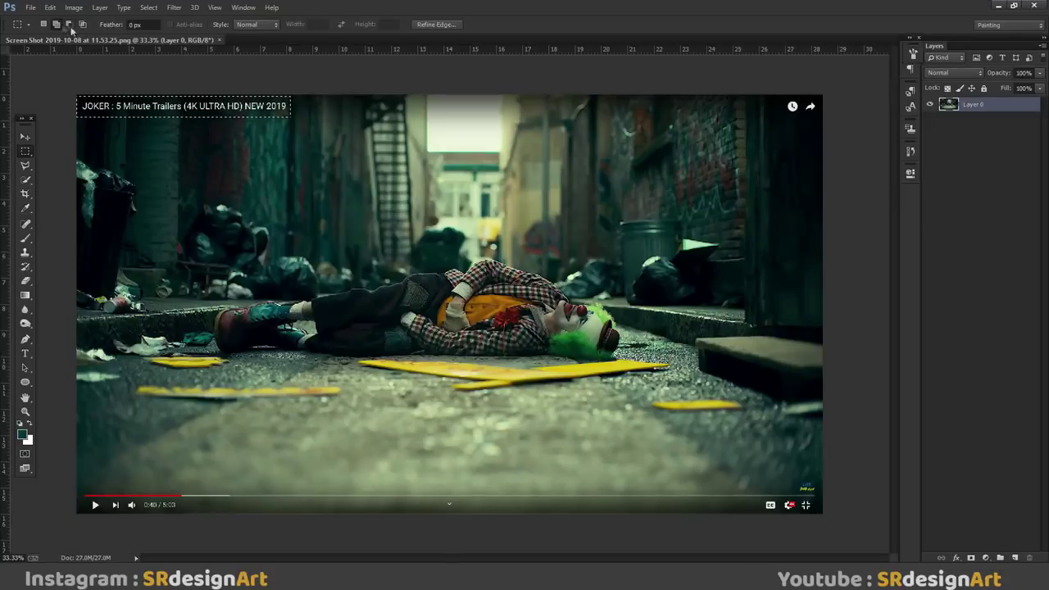
pyautogui.moveTo(793, 107); pyautogui.dragTo(833, 118)
pyautogui.moveTo(804, 489); pyautogui.dragTo(820, 496)
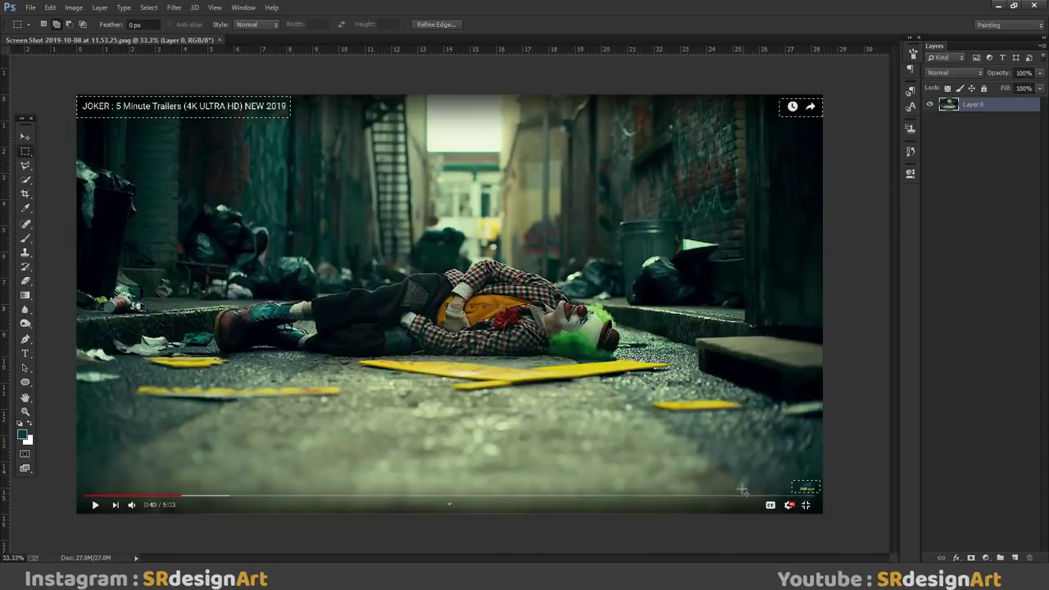
pyautogui.moveTo(75, 494); pyautogui.dragTo(893, 504)
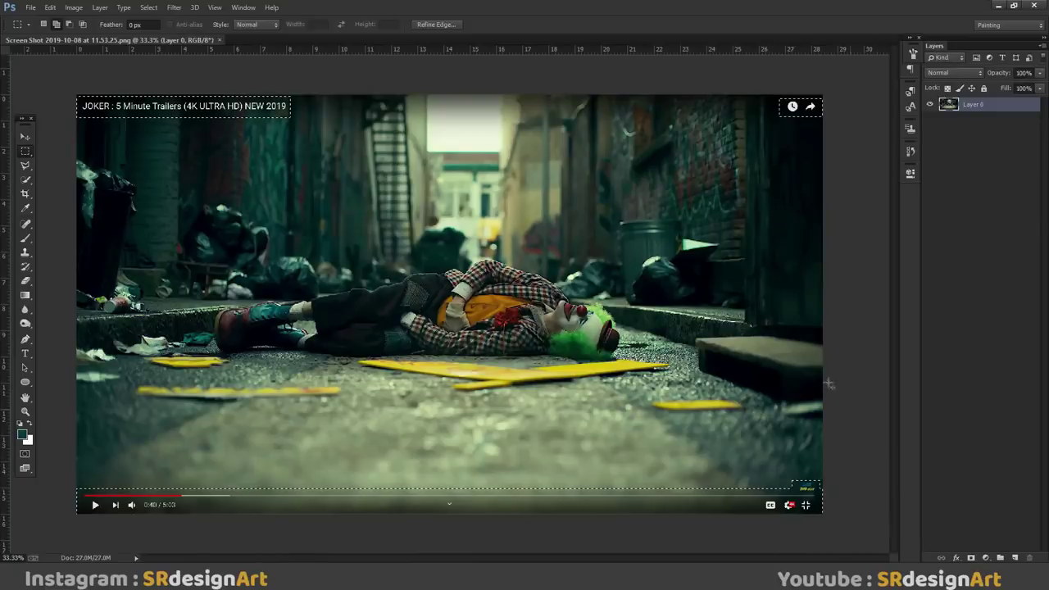
# Step: Content-Aware Fill the selected areas, then deselect
pyautogui.rightClick(490, 196)
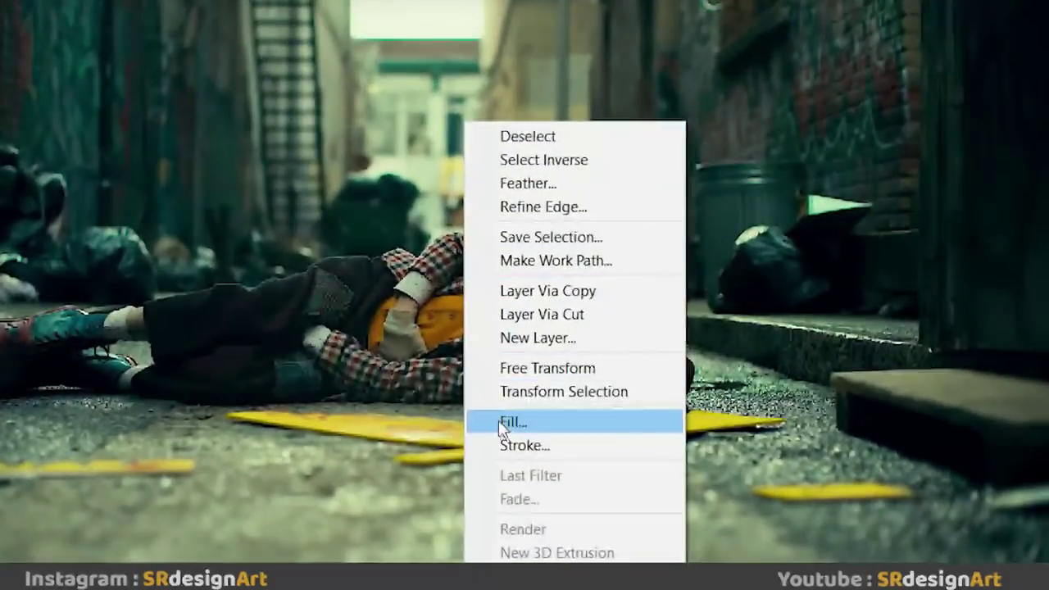
pyautogui.click(500, 418)
pyautogui.click(625, 71)
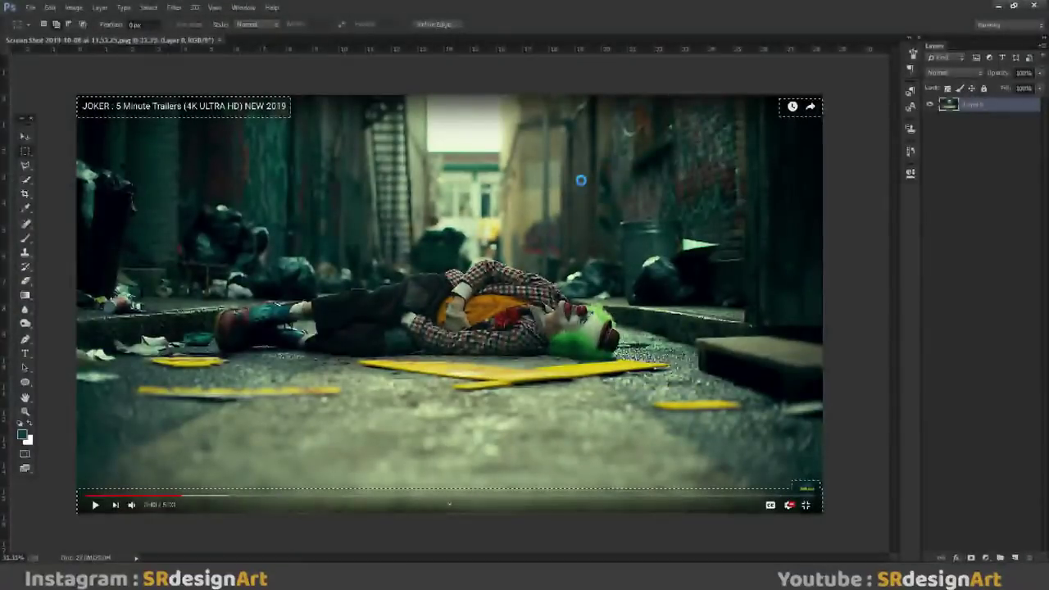
pyautogui.rightClick(574, 178)
pyautogui.click(584, 189)
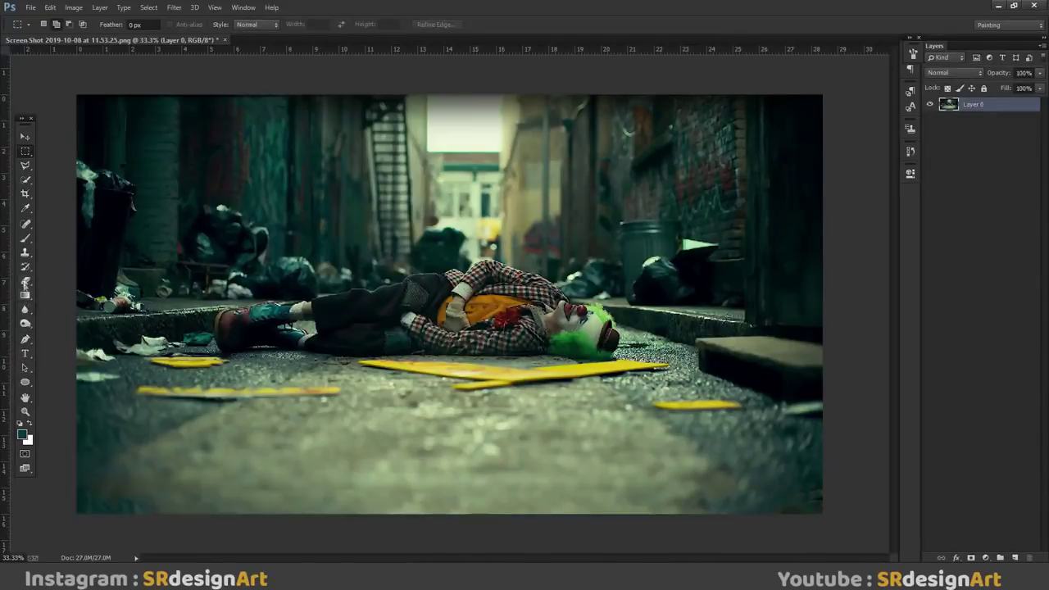
pyautogui.click(25, 193)
# Step: Crop the canvas taller at the top, then zoom in on the clown's face
pyautogui.hotkey('ctrl', '-')
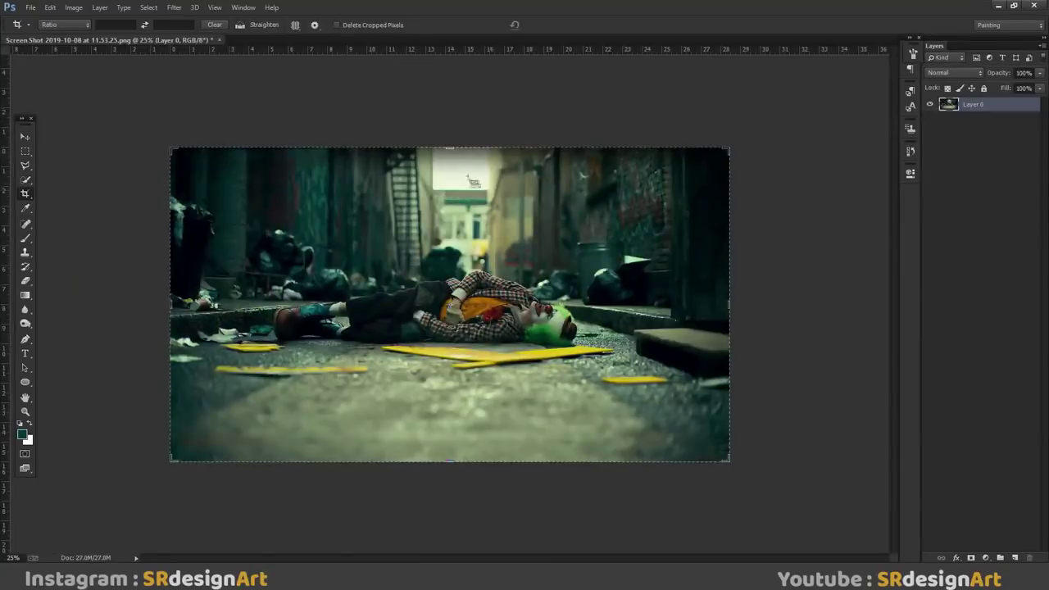
pyautogui.moveTo(448, 148); pyautogui.dragTo(449, 66)
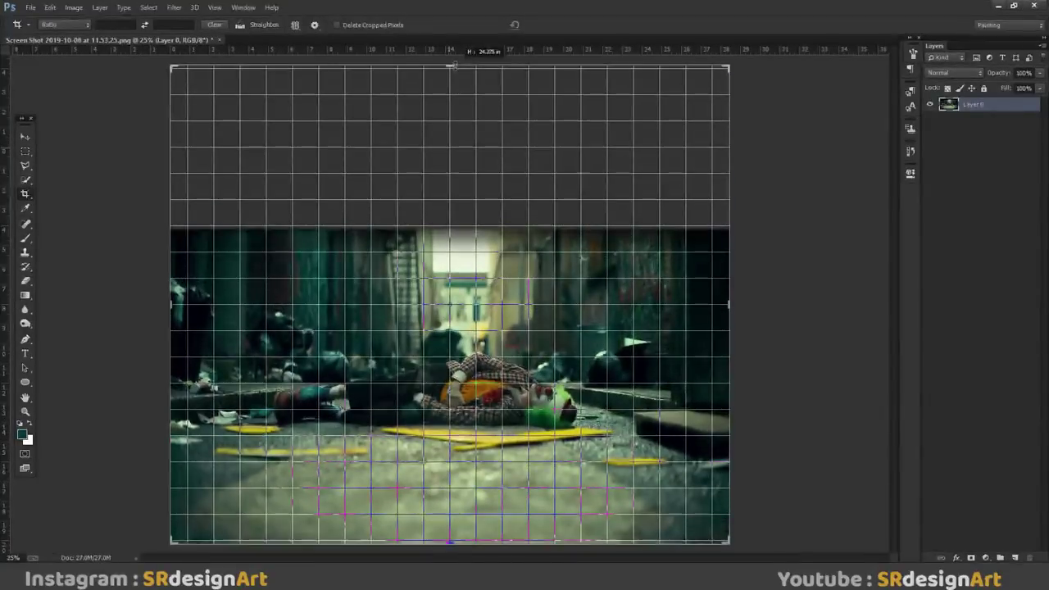
pyautogui.press('Return')
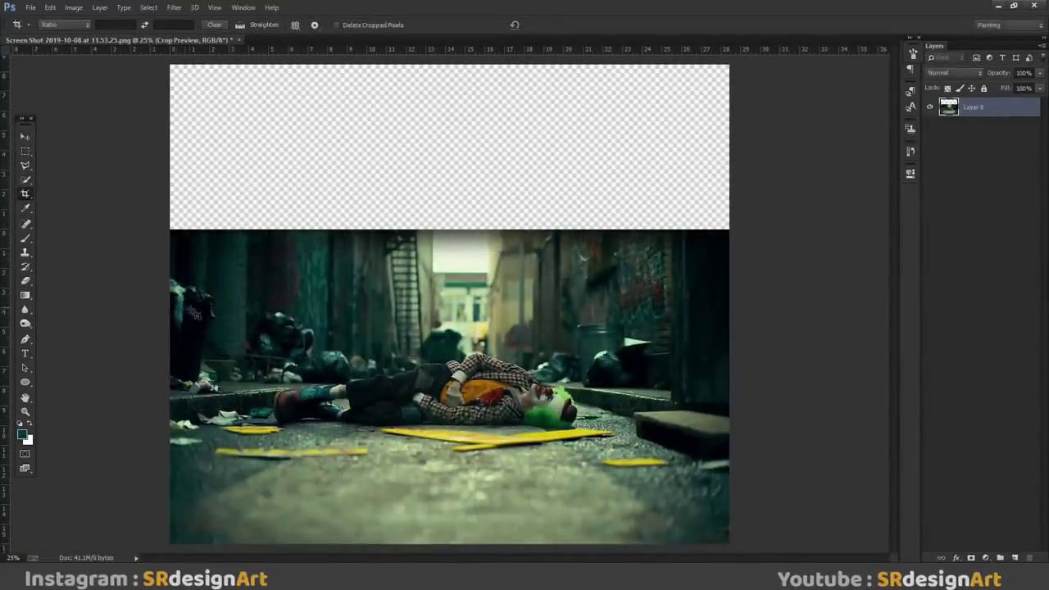
pyautogui.hotkey('ctrl', '+')
pyautogui.hotkey('ctrl', '+')
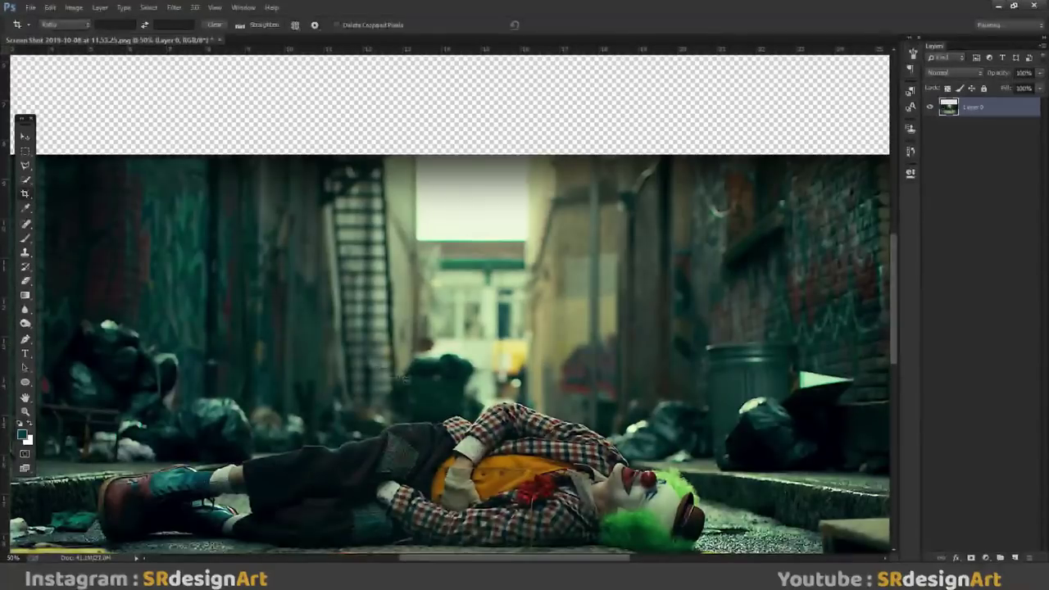
pyautogui.press('z')
pyautogui.moveTo(367, 366); pyautogui.dragTo(377, 321)
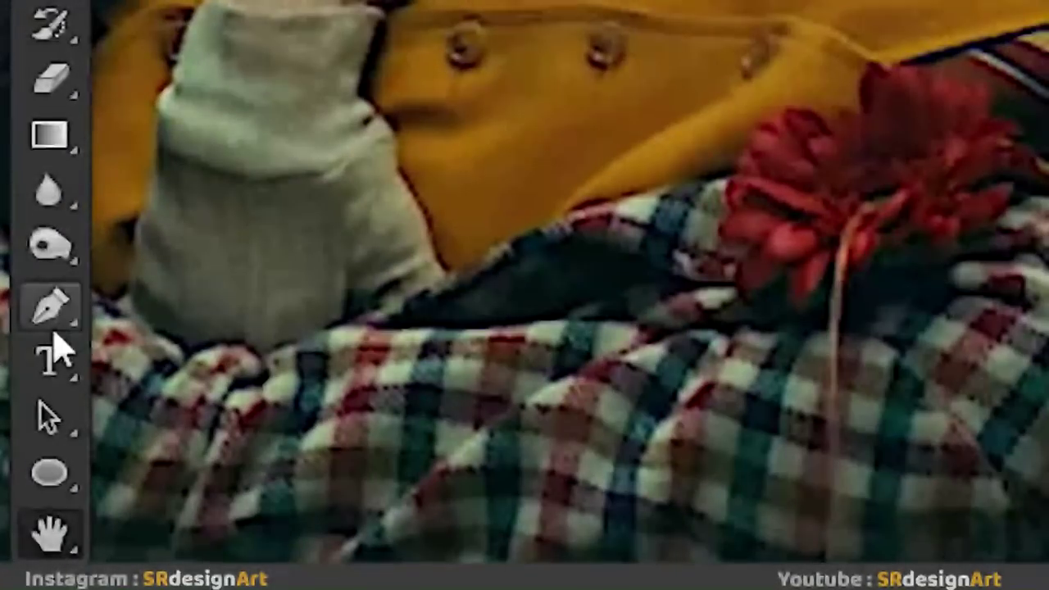
# Step: Trace a Pen path around the lying Joker from hair along jacket to shoes
pyautogui.click(51, 308)
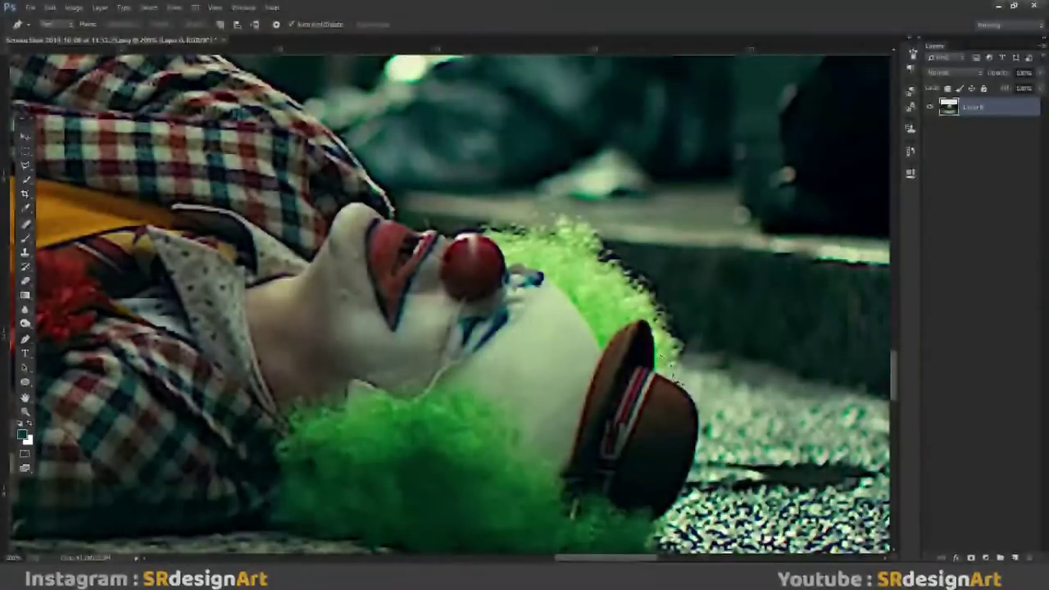
pyautogui.click(677, 384)
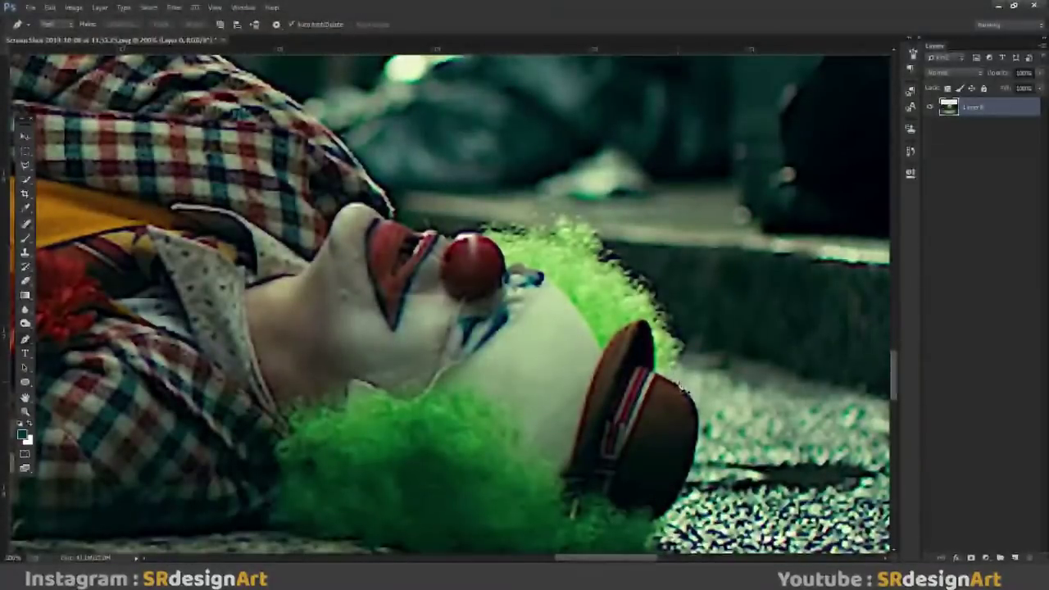
pyautogui.click(605, 256)
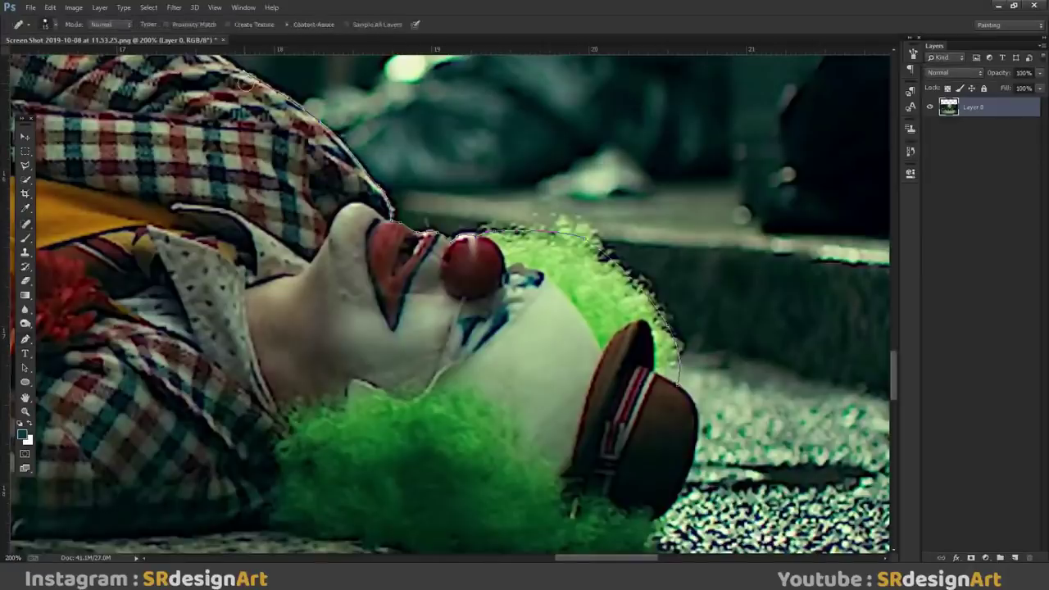
pyautogui.moveTo(252, 85); pyautogui.dragTo(539, 249)
pyautogui.click(246, 131)
pyautogui.moveTo(61, 201); pyautogui.dragTo(414, 168)
pyautogui.click(328, 131)
pyautogui.moveTo(236, 175); pyautogui.dragTo(544, 158)
pyautogui.click(332, 204)
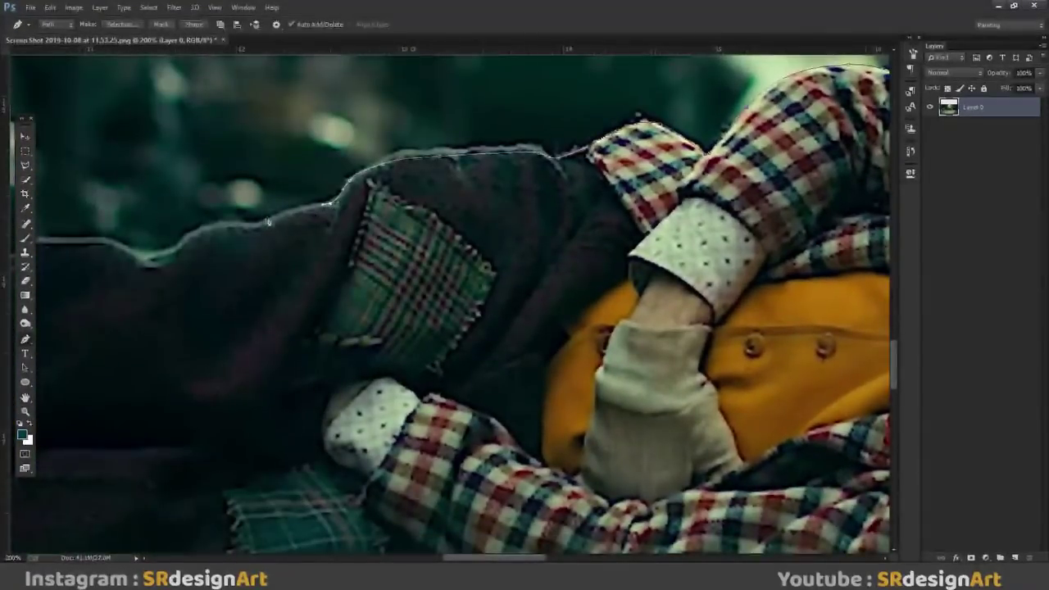
pyautogui.moveTo(117, 237); pyautogui.dragTo(453, 172)
pyautogui.click(369, 173)
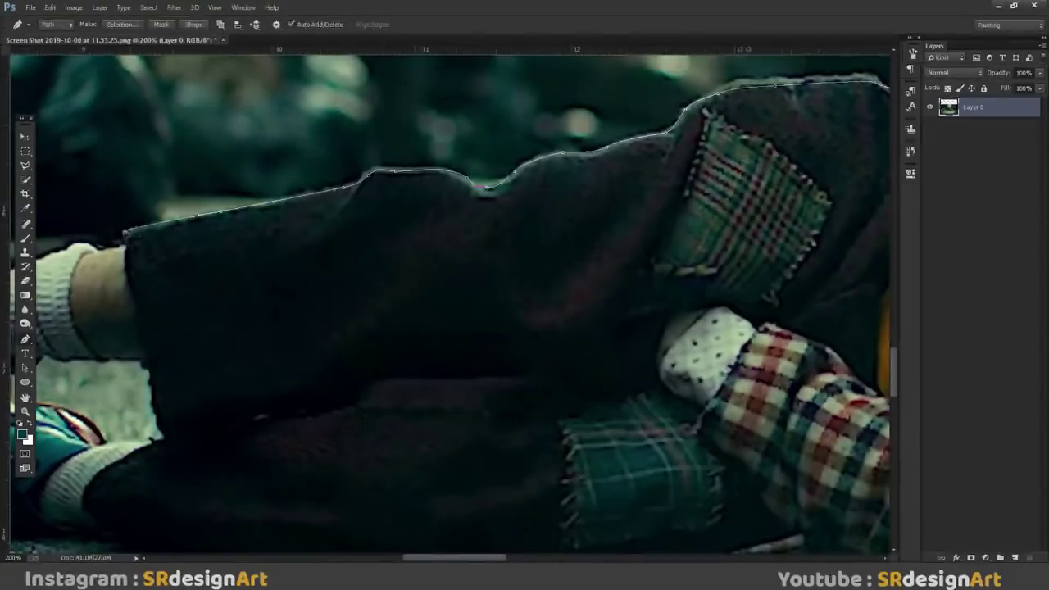
pyautogui.moveTo(132, 235); pyautogui.dragTo(432, 200)
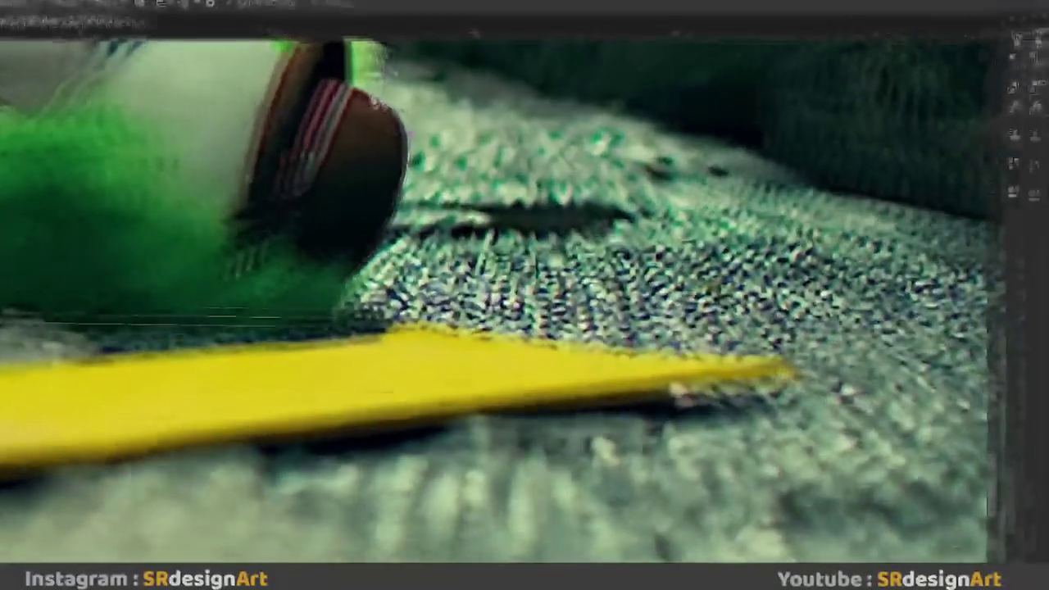
# Step: Convert the Joker path into a selection with no feathering
pyautogui.rightClick(419, 131)
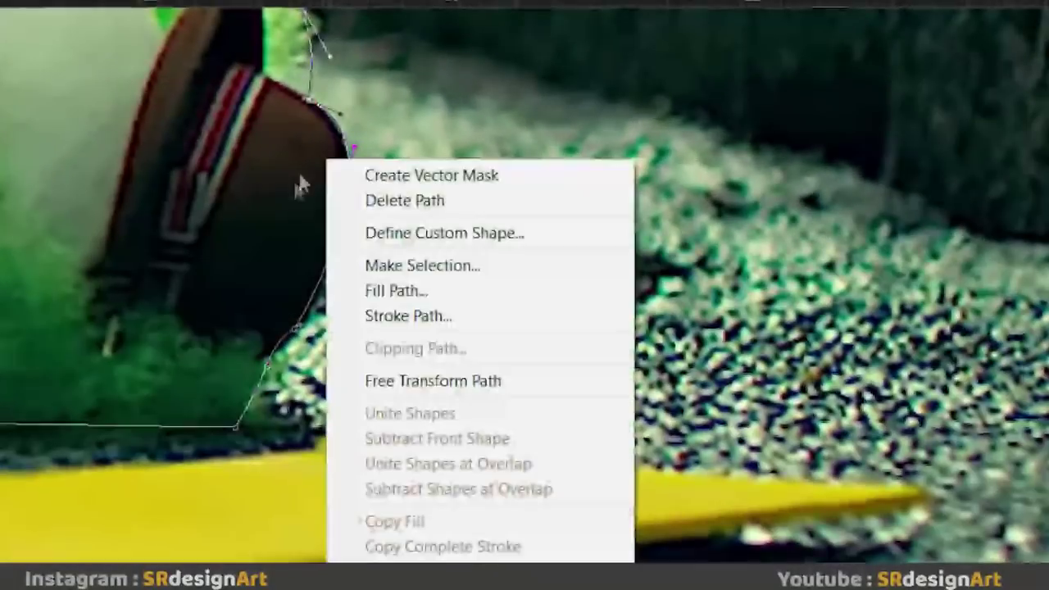
pyautogui.click(434, 190)
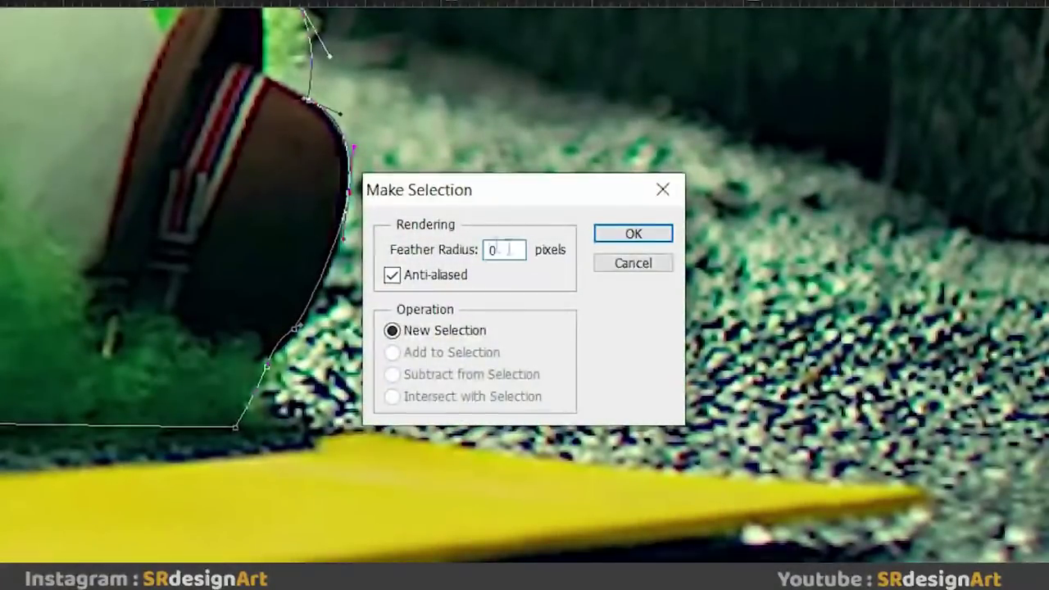
pyautogui.click(611, 238)
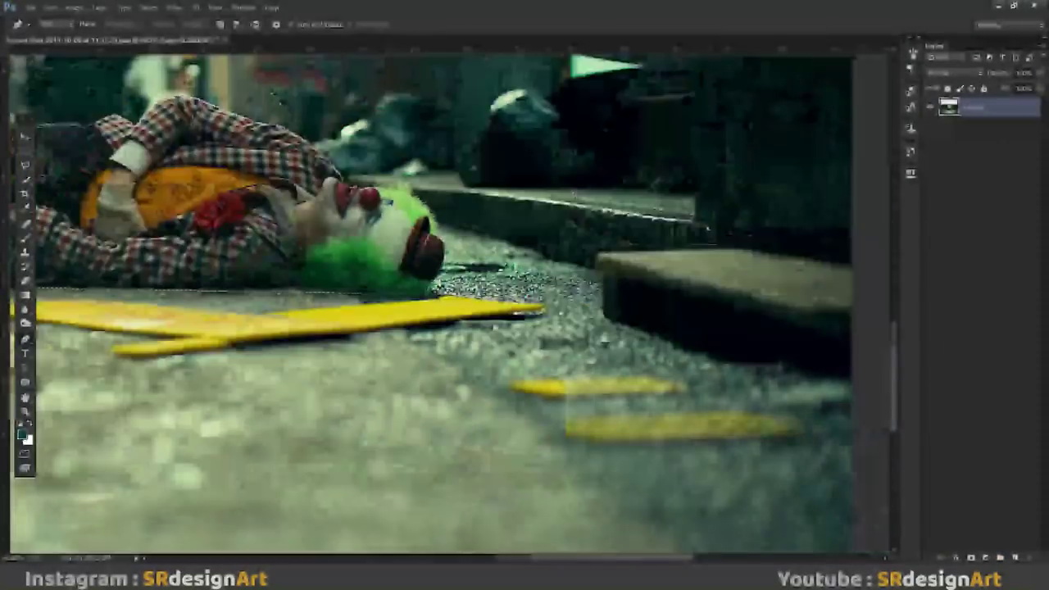
pyautogui.press('h')
pyautogui.scroll(-5, 566, 204)
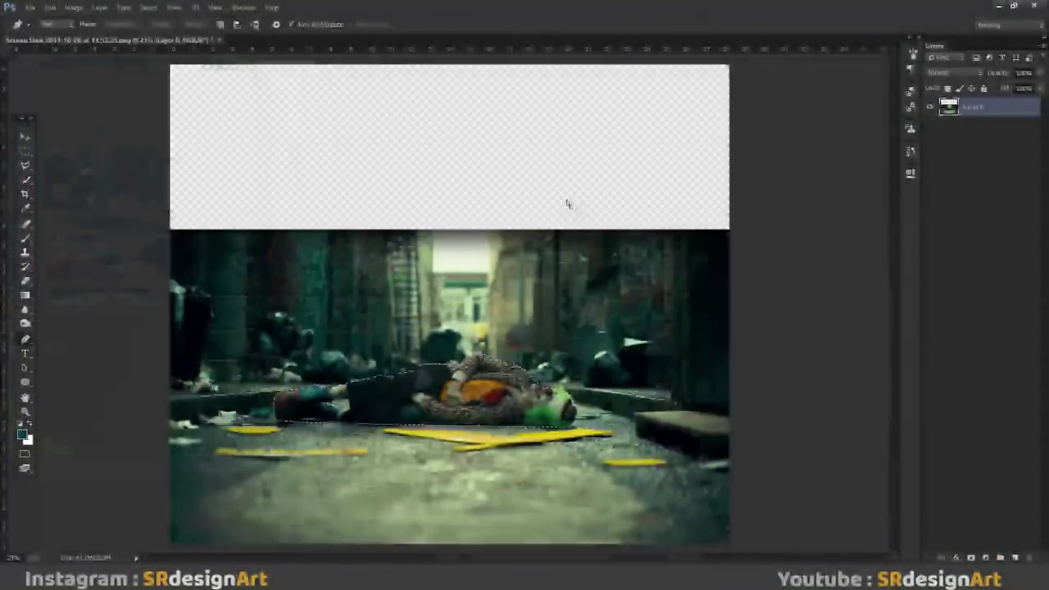
pyautogui.scroll(2, 549, 467)
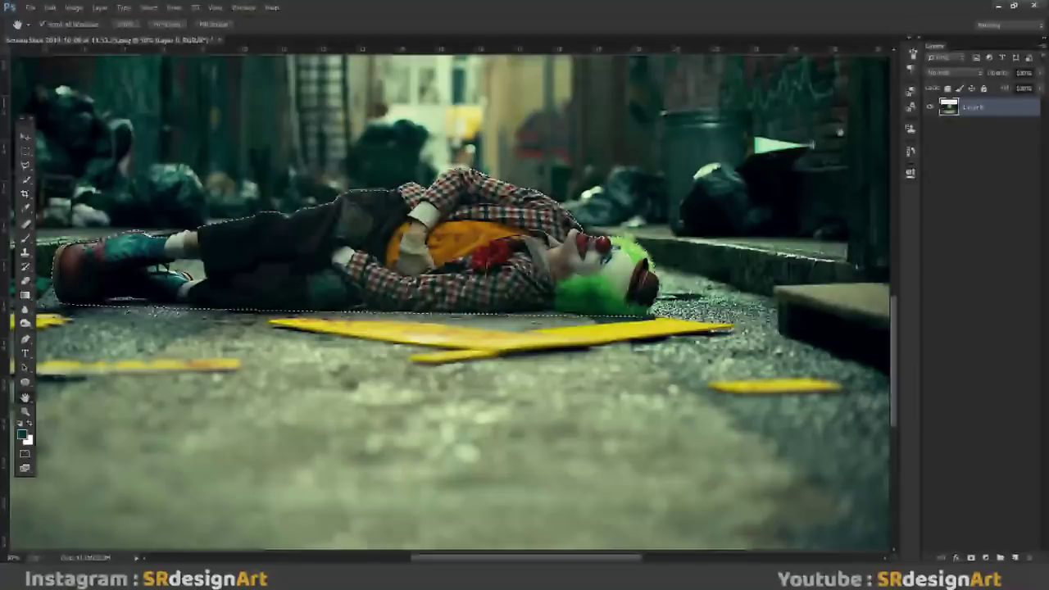
# Step: Duplicate Layer 0, mask the copy to the Joker, hide the original, and choose File > Open
pyautogui.moveTo(1022, 426); pyautogui.dragTo(1014, 558)
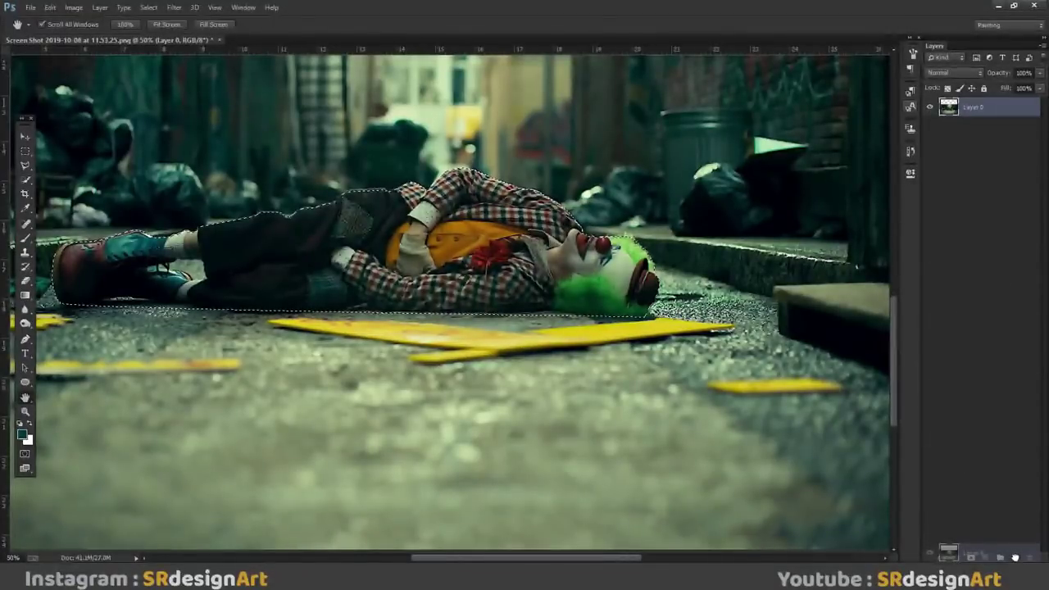
pyautogui.click(971, 557)
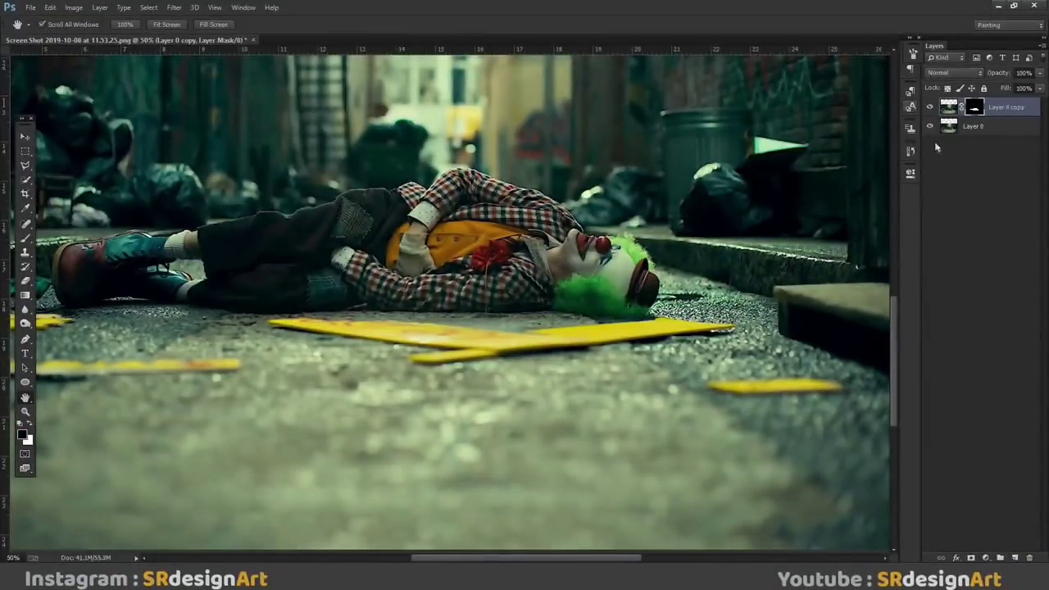
pyautogui.click(929, 125)
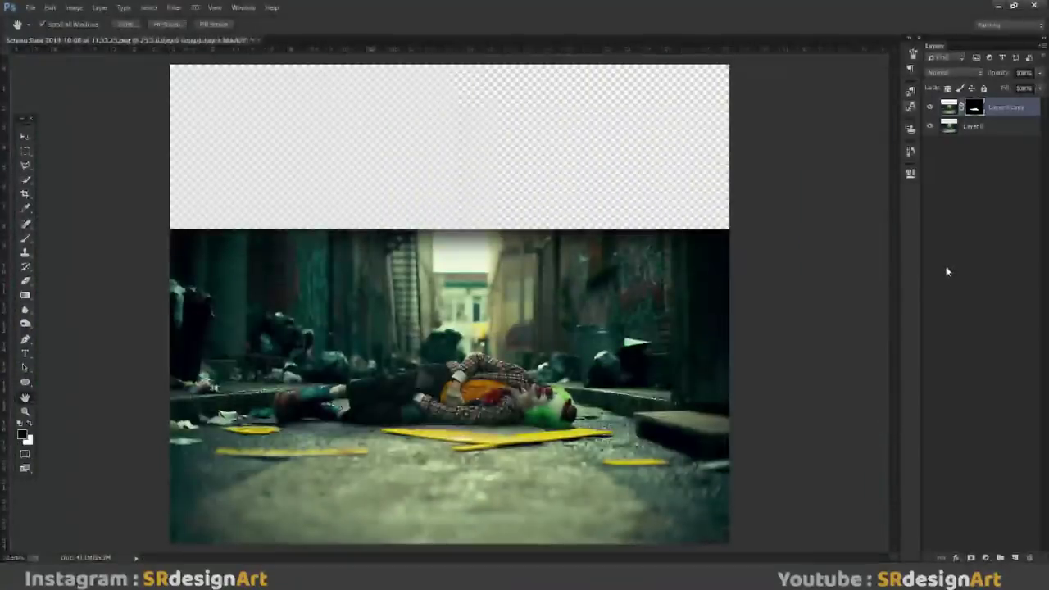
pyautogui.click(30, 7)
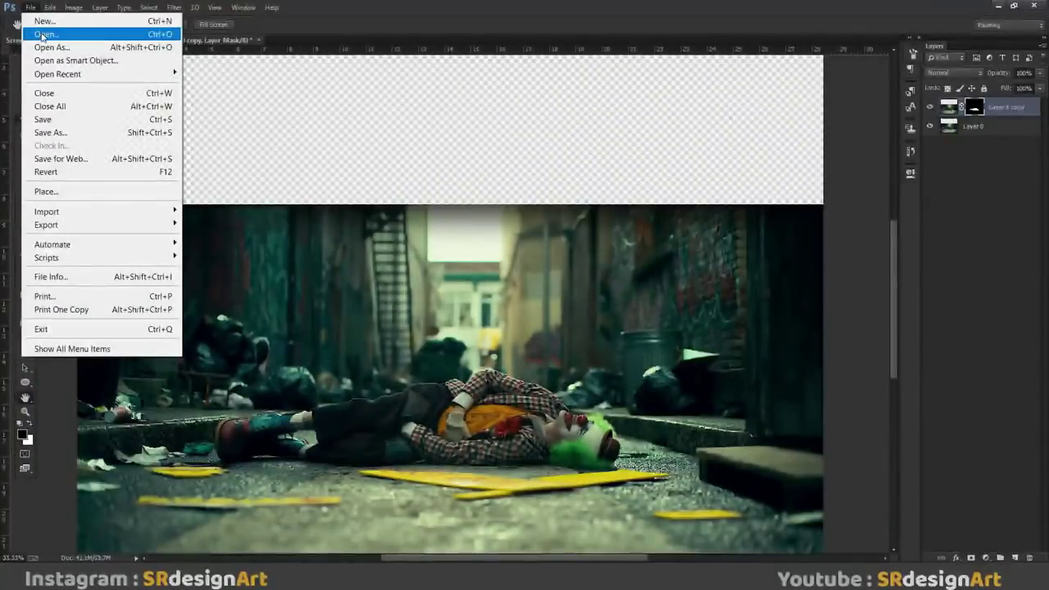
pyautogui.click(41, 34)
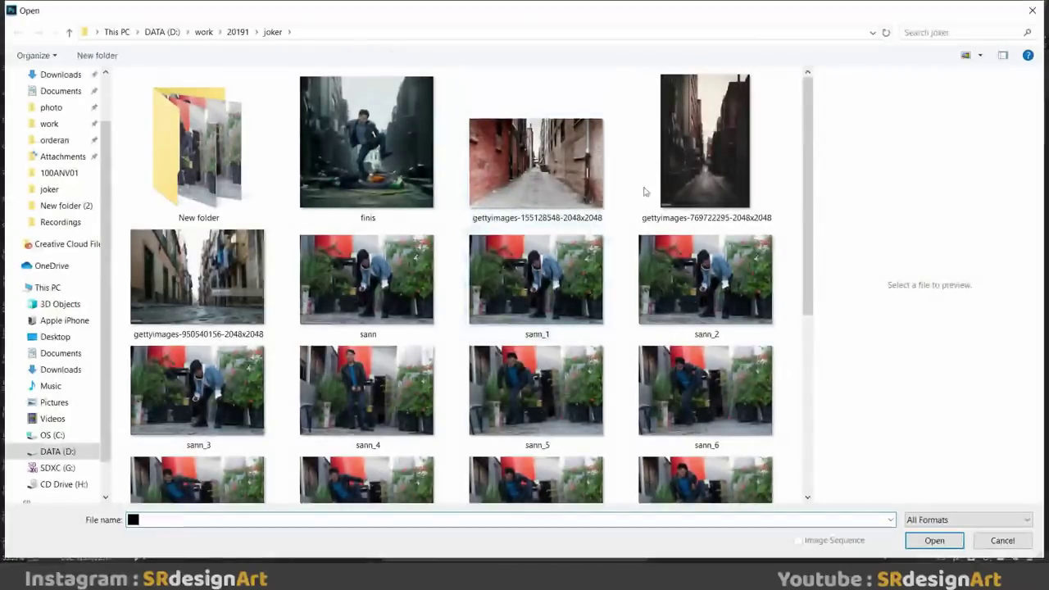
pyautogui.doubleClick(697, 148)
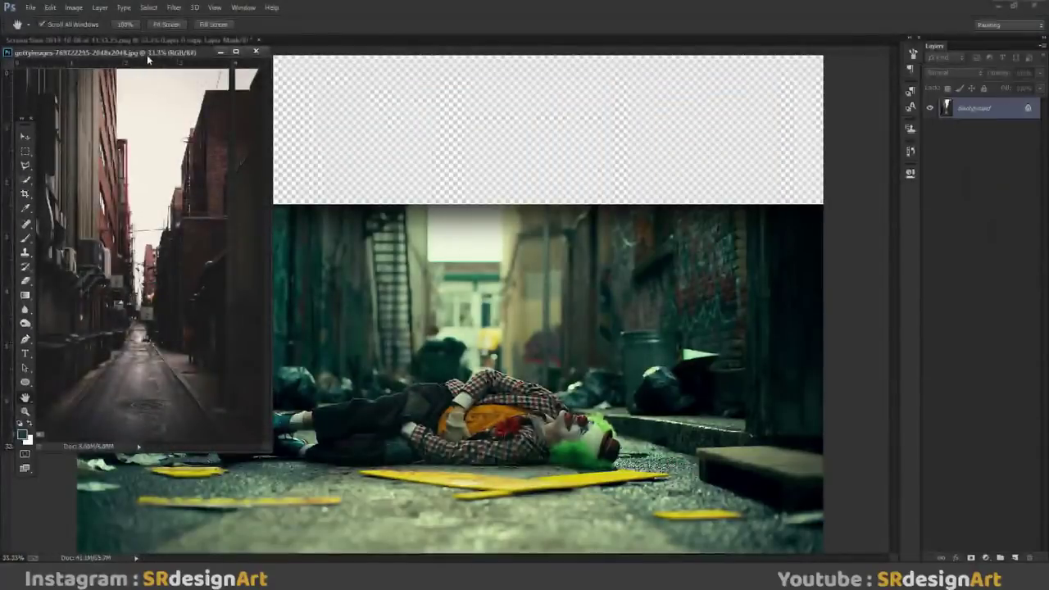
pyautogui.moveTo(150, 59); pyautogui.dragTo(220, 53)
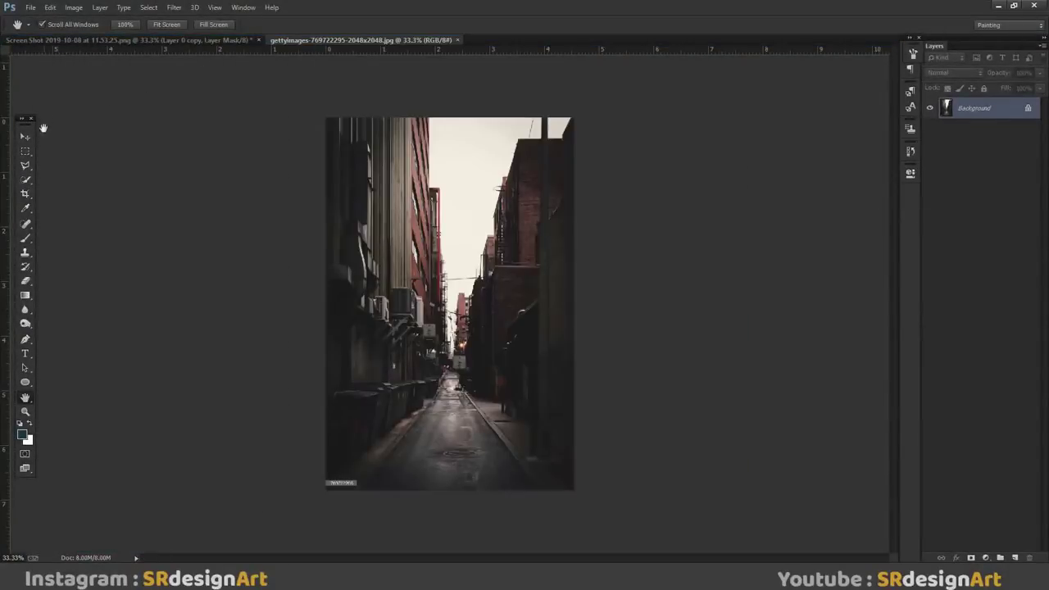
pyautogui.press('m')
pyautogui.moveTo(327, 95); pyautogui.dragTo(448, 342)
pyautogui.click(446, 390)
pyautogui.press('v')
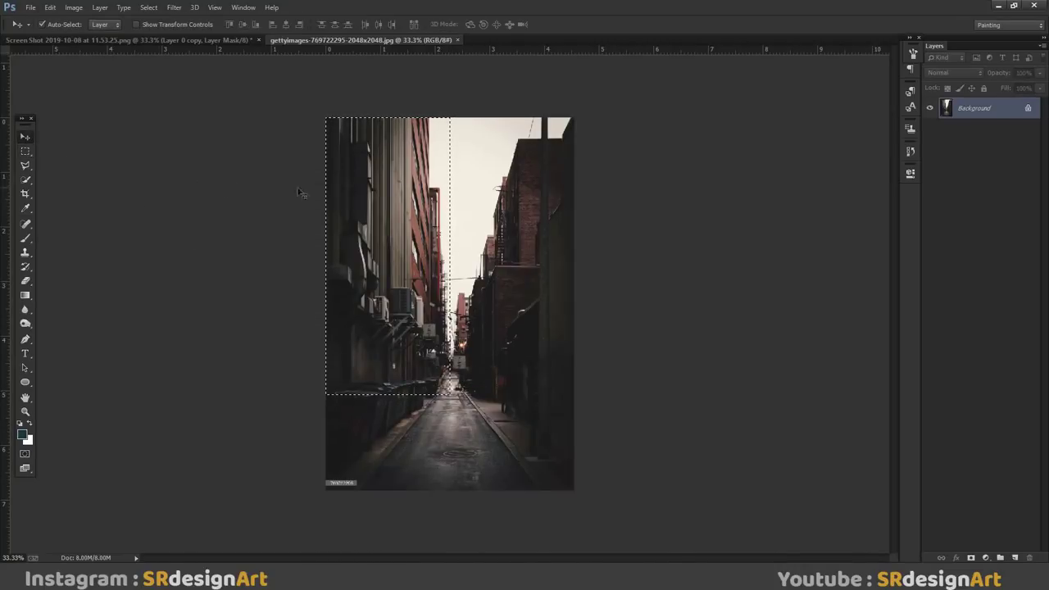
pyautogui.moveTo(385, 197)
pyautogui.mouseDown()
pyautogui.moveTo(172, 29)
pyautogui.moveTo(359, 207)
pyautogui.mouseUp()
pyautogui.hotkey('ctrl', '-')
pyautogui.hotkey('ctrl', '-')
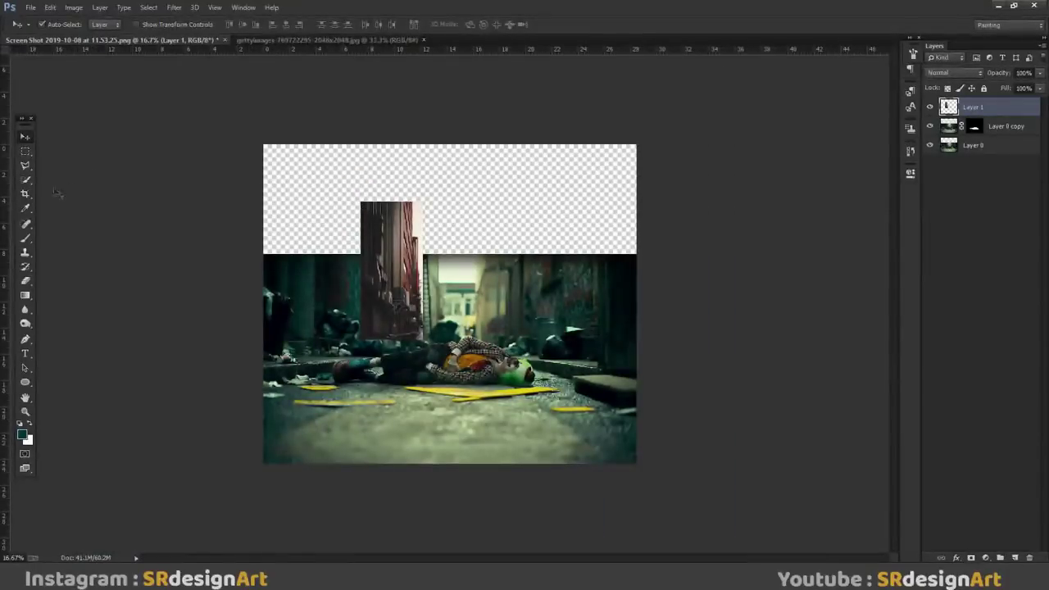
# Step: Extend the canvas upward, then crop tighter around the alley's sides and bottom
pyautogui.press('c')
pyautogui.moveTo(449, 145); pyautogui.dragTo(449, 124)
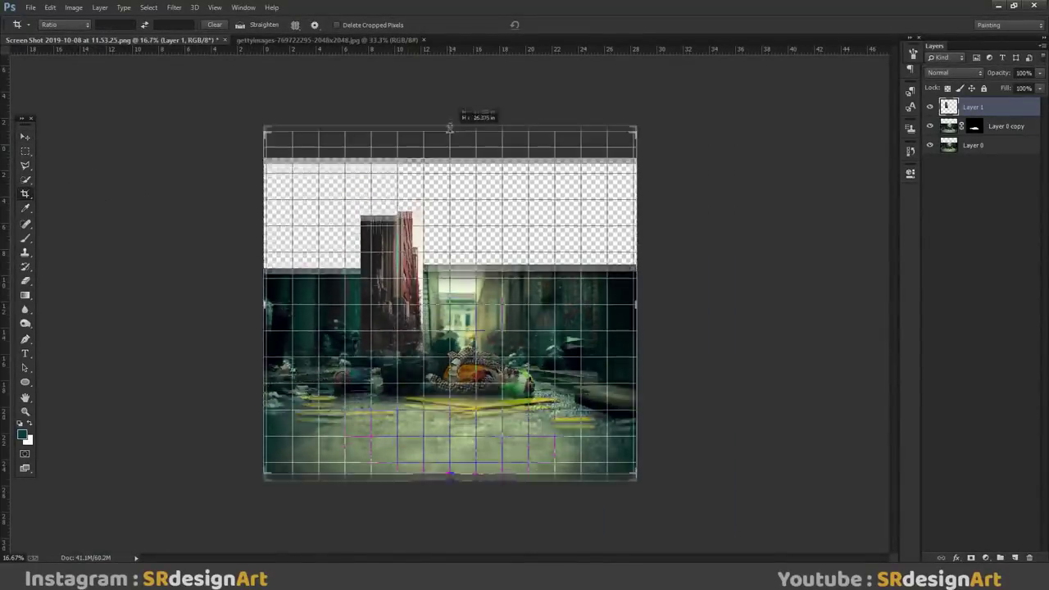
pyautogui.press('Return')
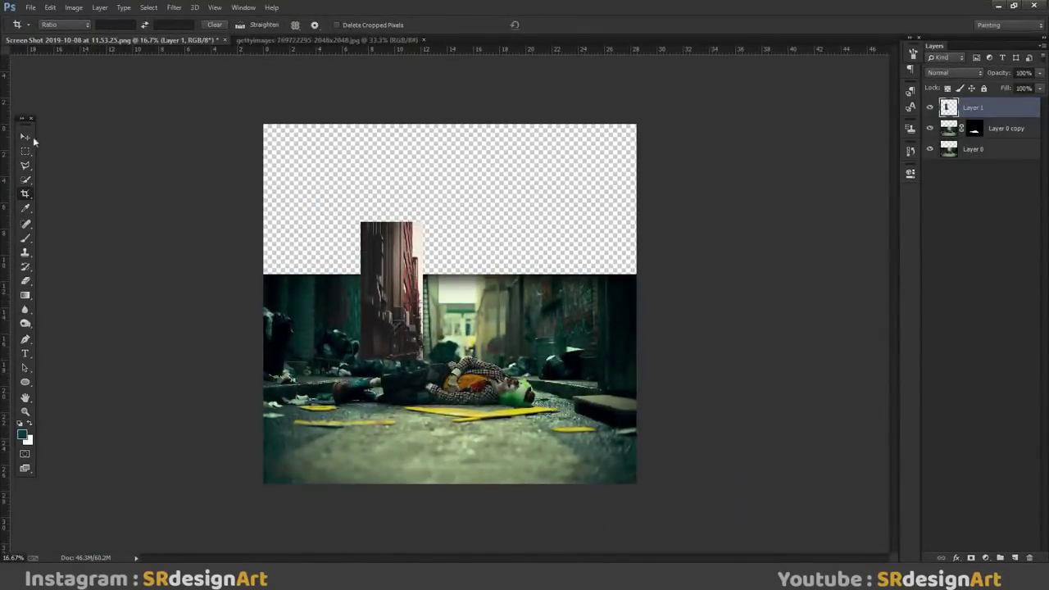
pyautogui.moveTo(291, 129); pyautogui.dragTo(598, 450)
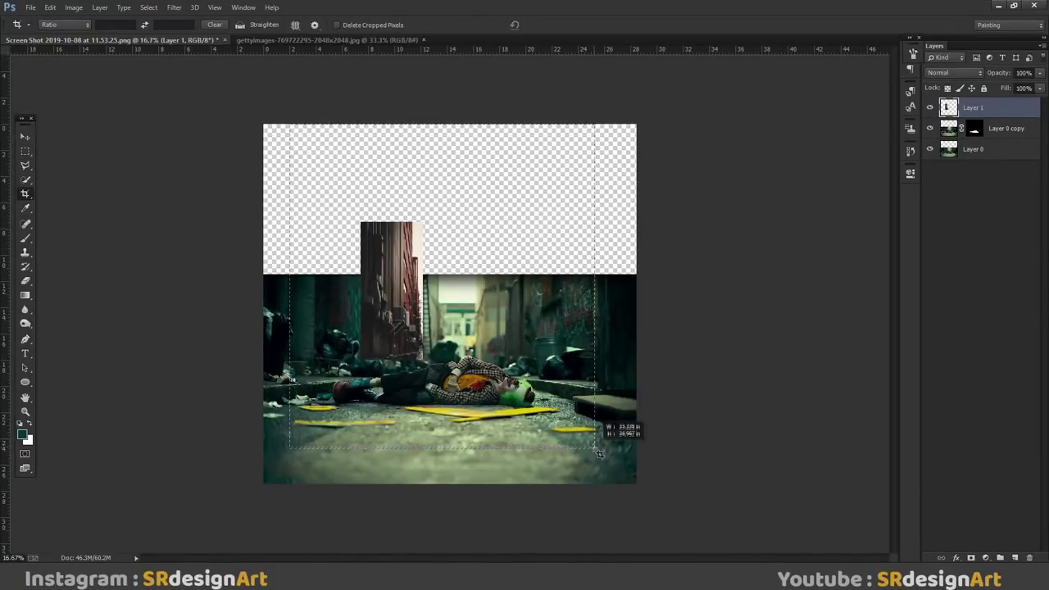
pyautogui.press('Return')
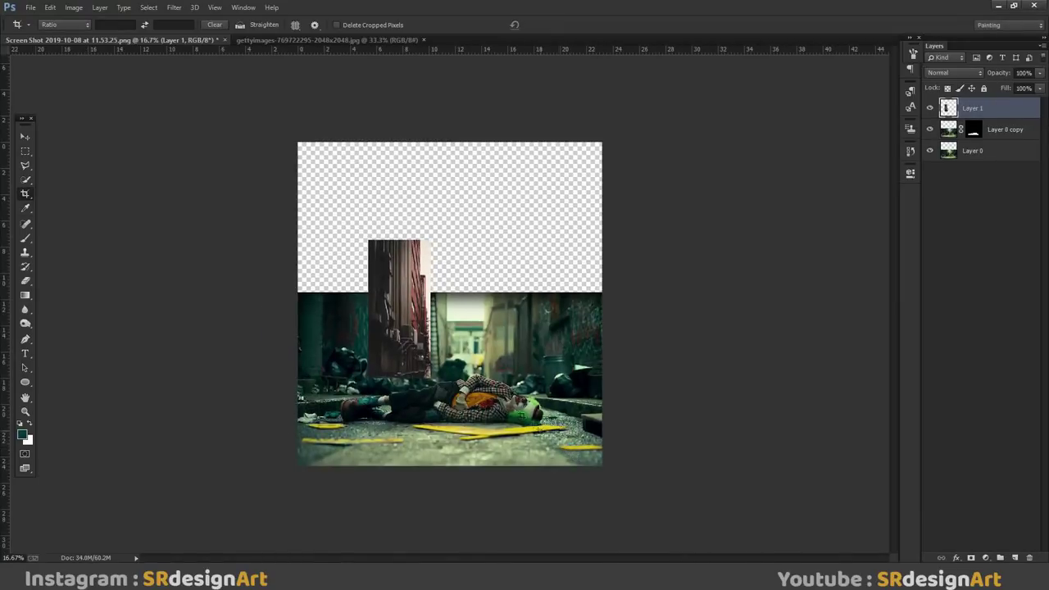
# Step: Place Layer 1 below Layer 0 copy and free-transform it to cover the top-left area
pyautogui.press('v')
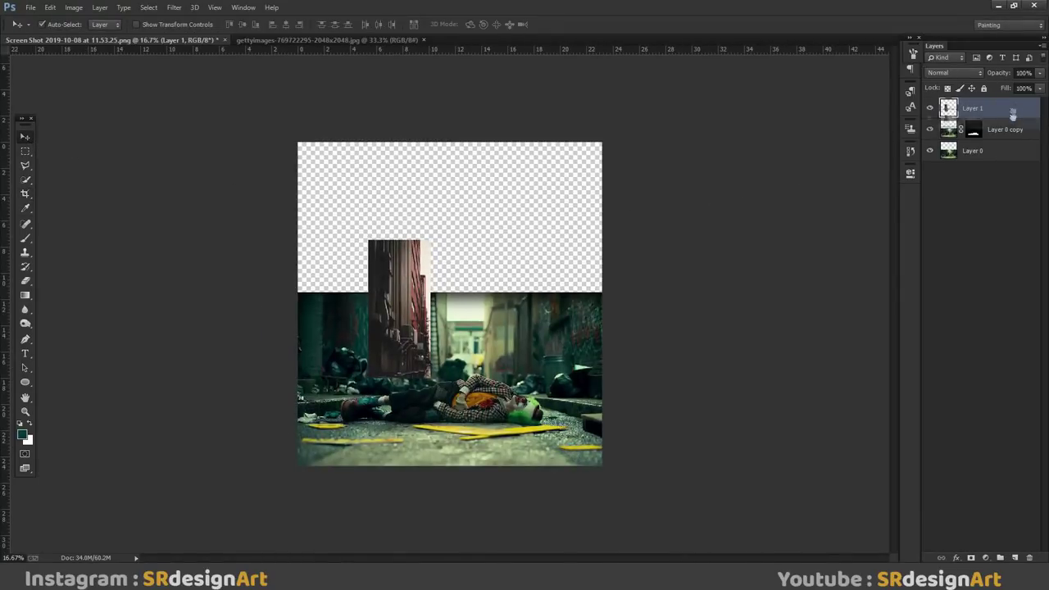
pyautogui.moveTo(1014, 115); pyautogui.dragTo(1014, 148)
pyautogui.moveTo(409, 306); pyautogui.dragTo(346, 208)
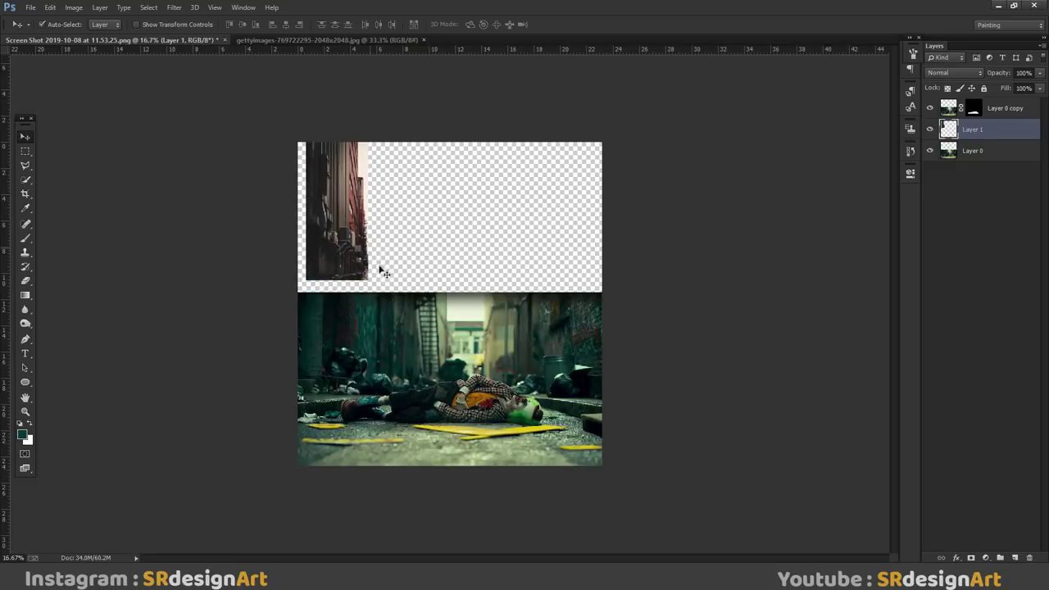
pyautogui.hotkey('ctrl', 't')
pyautogui.moveTo(371, 281); pyautogui.dragTo(441, 443)
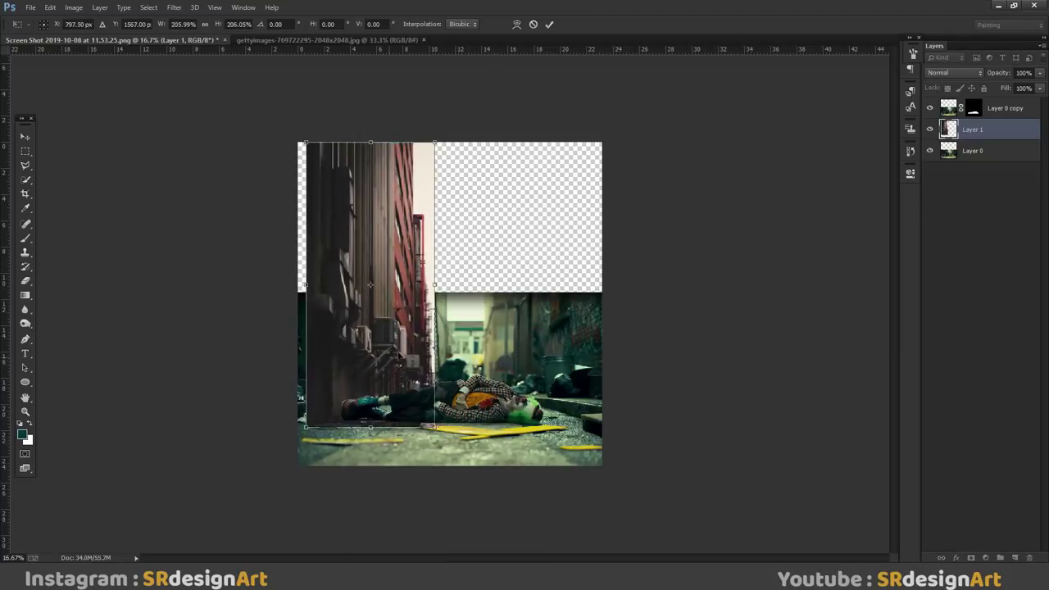
pyautogui.moveTo(377, 347); pyautogui.dragTo(394, 316)
pyautogui.moveTo(323, 254); pyautogui.dragTo(301, 253)
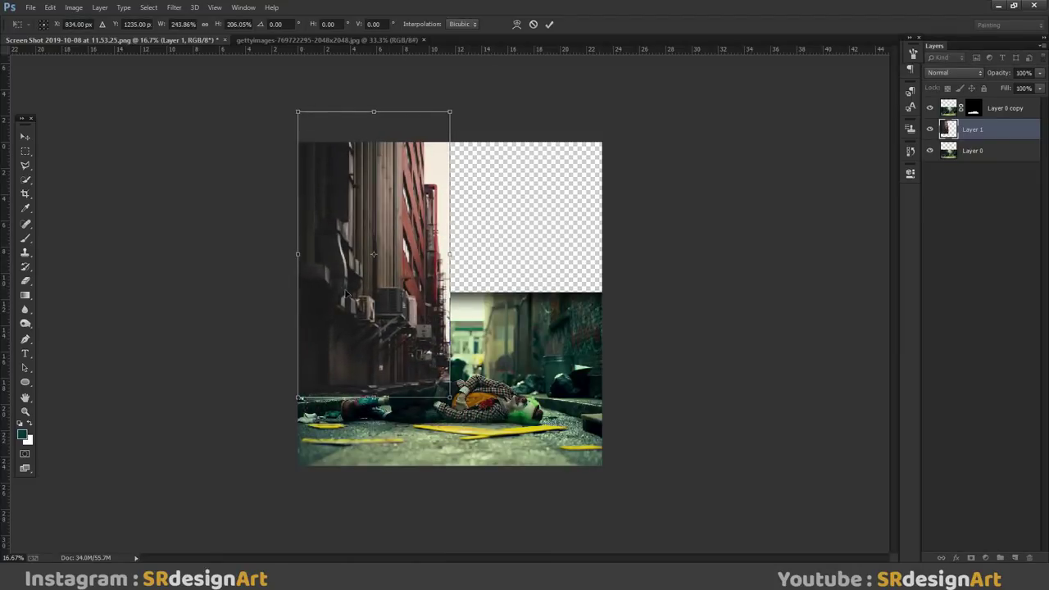
pyautogui.moveTo(345, 293)
pyautogui.mouseDown()
pyautogui.moveTo(394, 203)
pyautogui.moveTo(345, 303)
pyautogui.mouseUp()
pyautogui.press('Return')
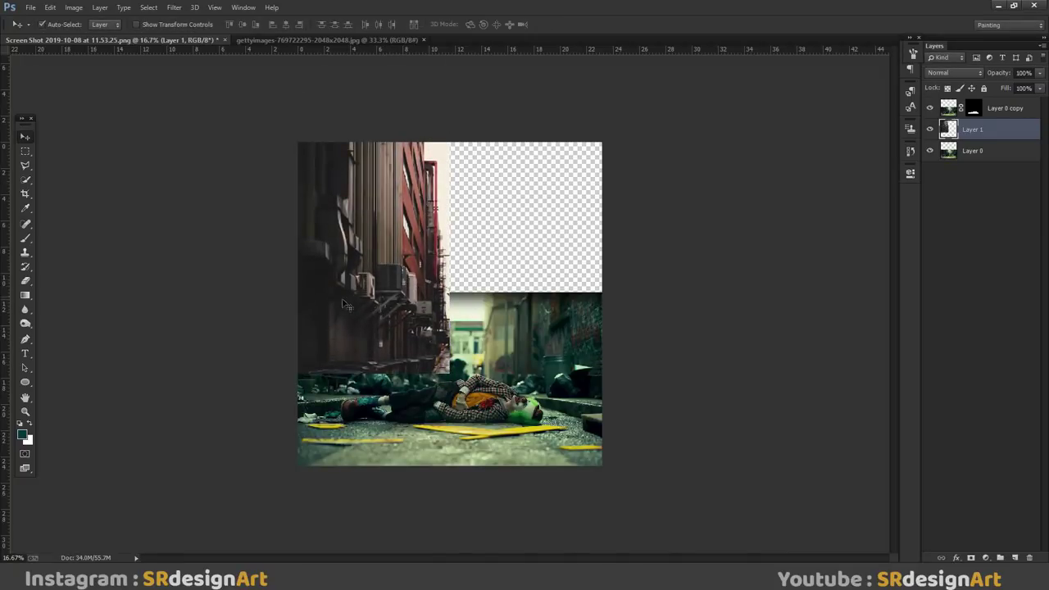
pyautogui.hotkey('ctrl', '+')
# Step: Mask Layer 1 and soft-brush away its lower edge so the buildings fade into the street
pyautogui.press('e')
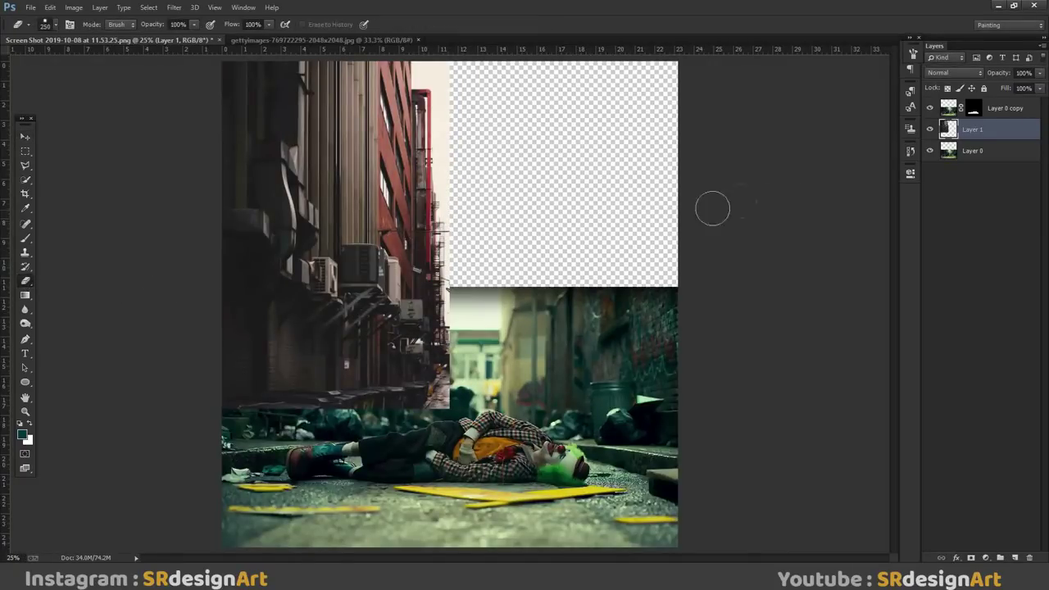
pyautogui.click(971, 557)
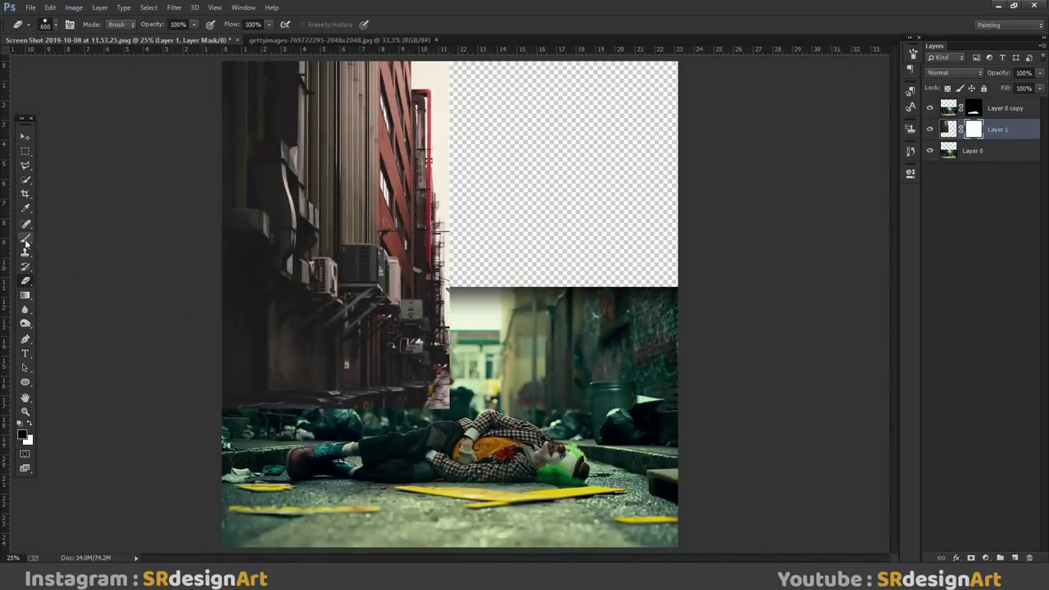
pyautogui.click(26, 238)
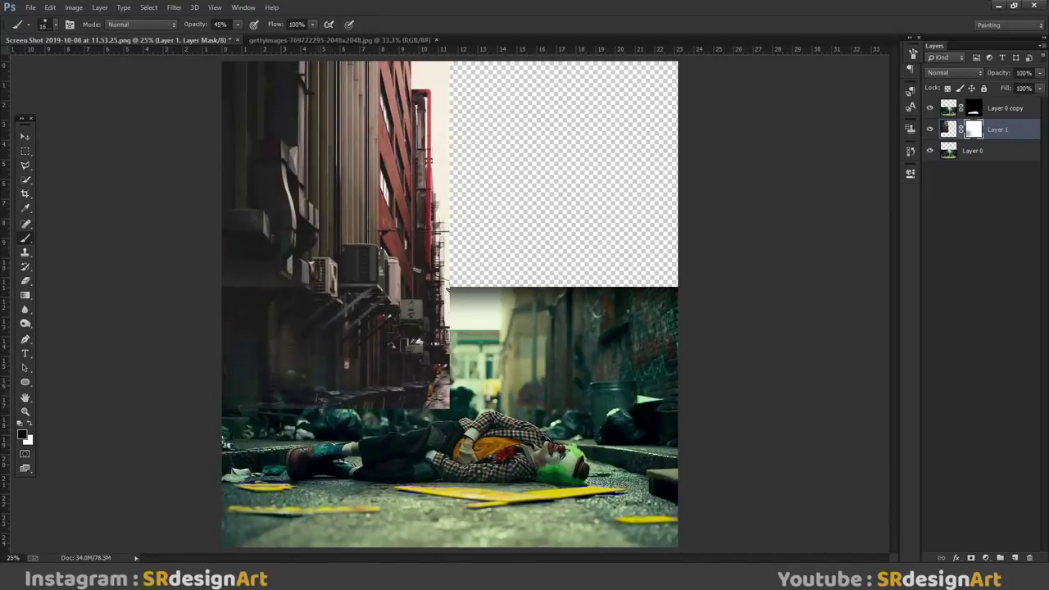
pyautogui.moveTo(180, 401)
pyautogui.mouseDown()
pyautogui.moveTo(422, 414)
pyautogui.moveTo(230, 418)
pyautogui.moveTo(455, 426)
pyautogui.mouseUp()
pyautogui.moveTo(504, 394)
pyautogui.mouseDown()
pyautogui.moveTo(303, 451)
pyautogui.moveTo(443, 410)
pyautogui.moveTo(328, 430)
pyautogui.moveTo(439, 443)
pyautogui.moveTo(352, 426)
pyautogui.mouseUp()
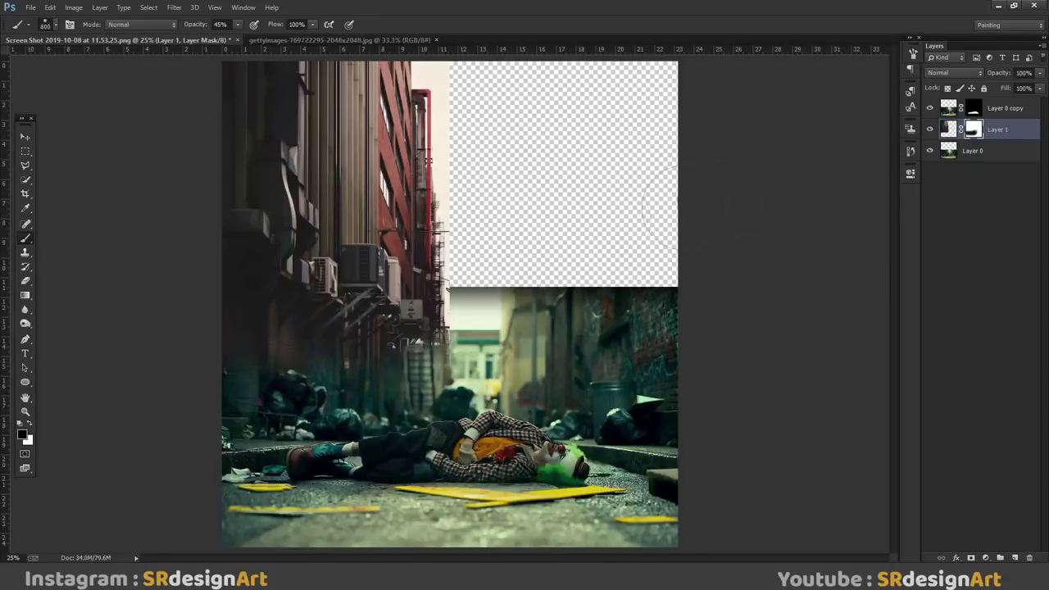
pyautogui.click(949, 129)
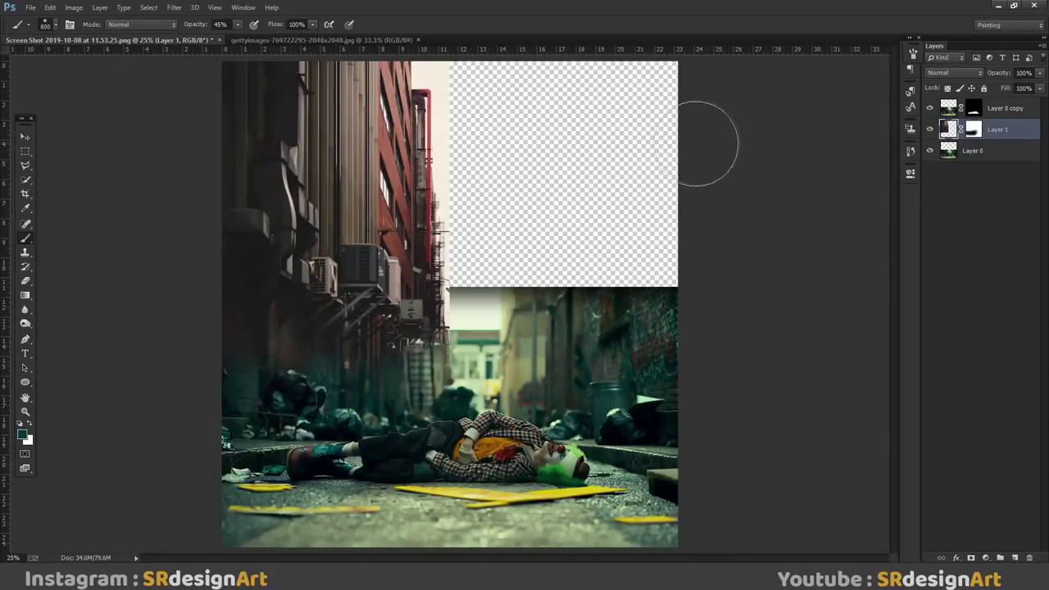
# Step: Magic-erase the pale sky strip beside the red building on Layer 1
pyautogui.moveTo(24, 280); pyautogui.dragTo(67, 299)
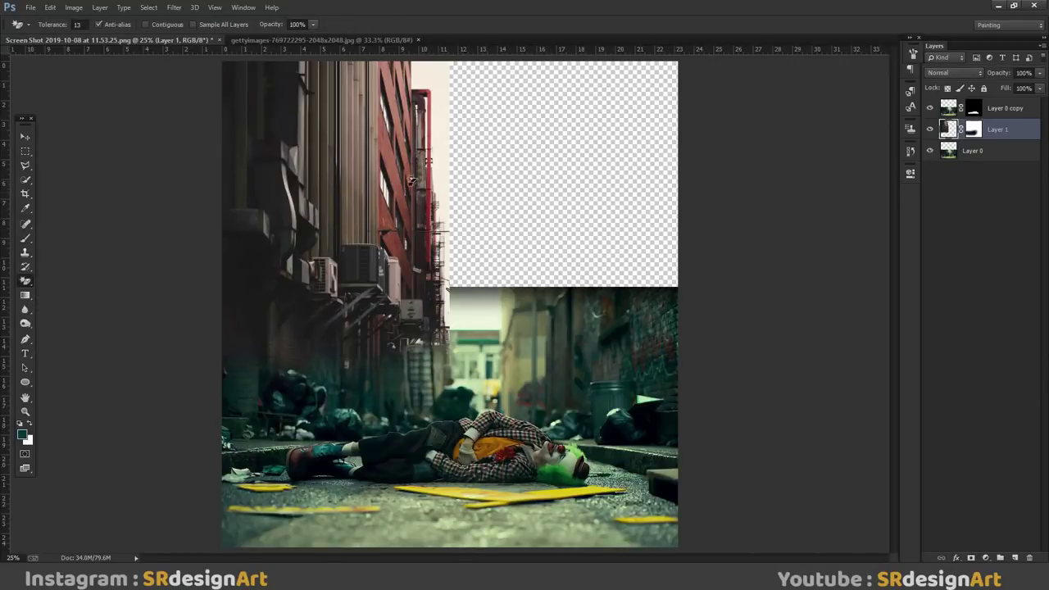
pyautogui.click(443, 156)
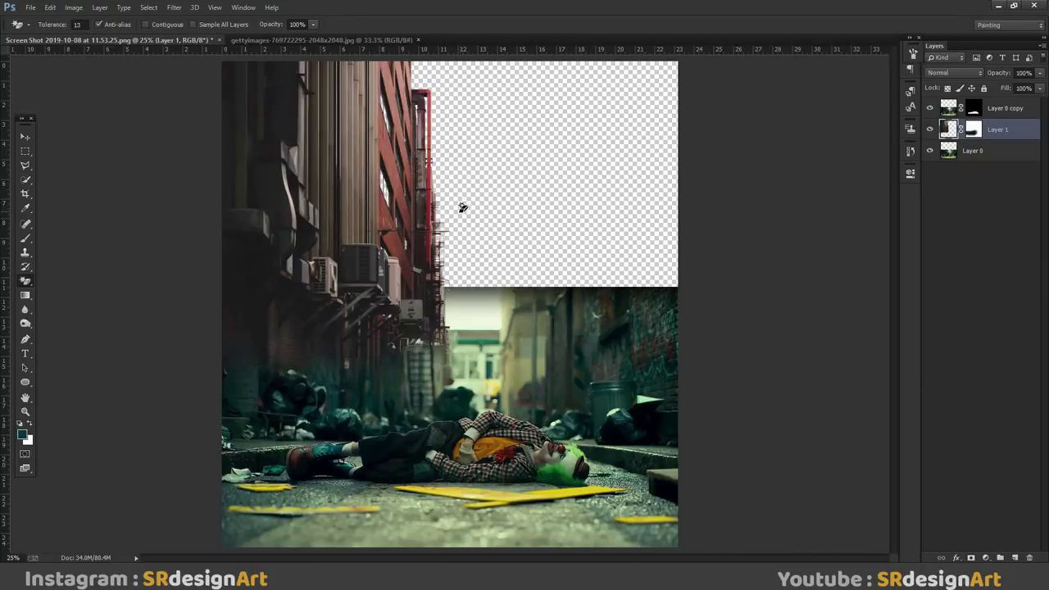
pyautogui.hotkey('ctrl', 'z')
pyautogui.press('space')
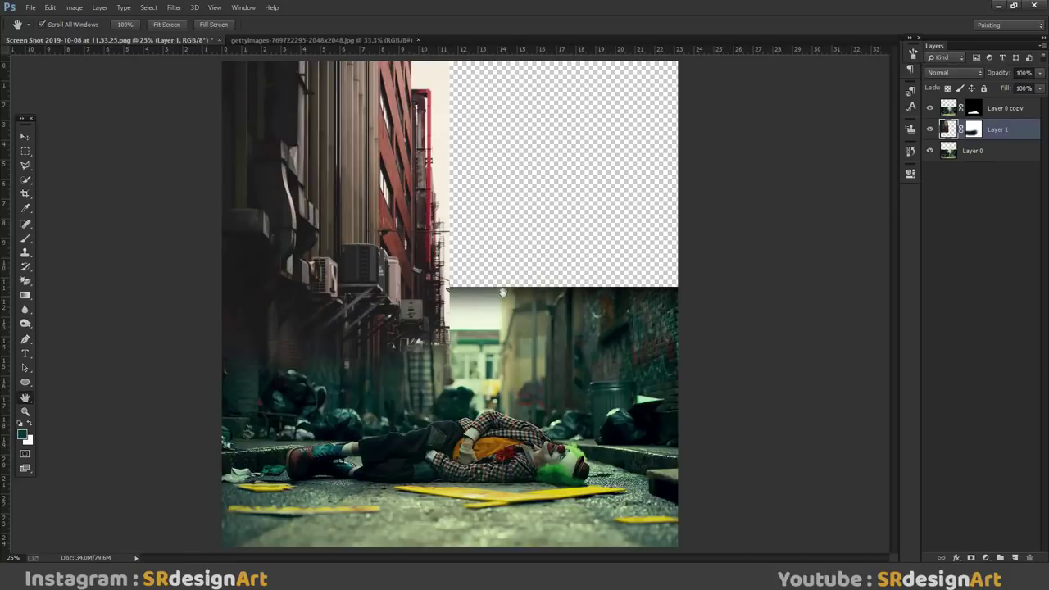
pyautogui.click(26, 283)
pyautogui.click(435, 134)
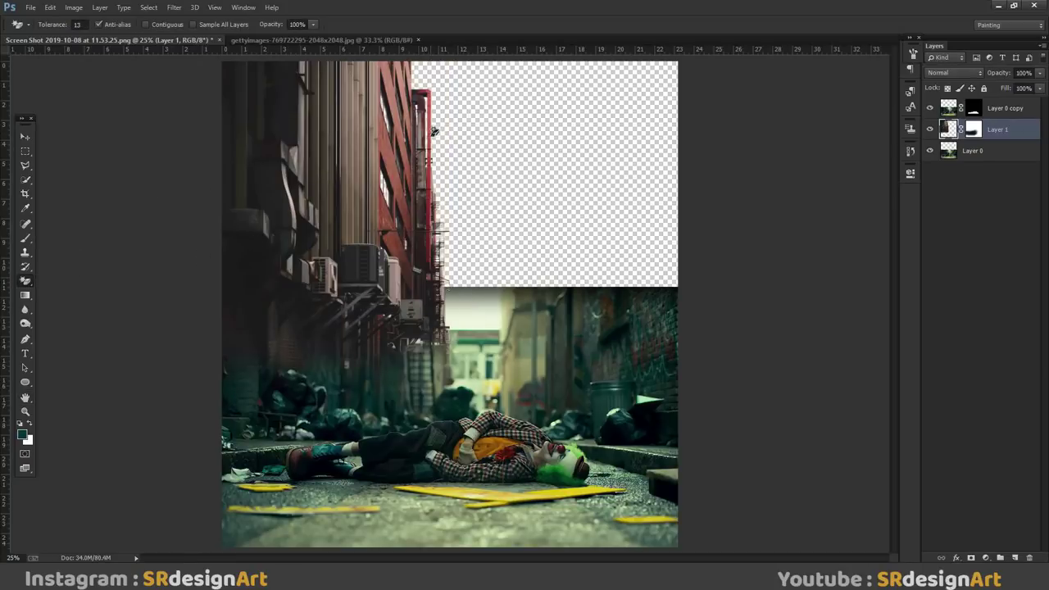
pyautogui.click(23, 138)
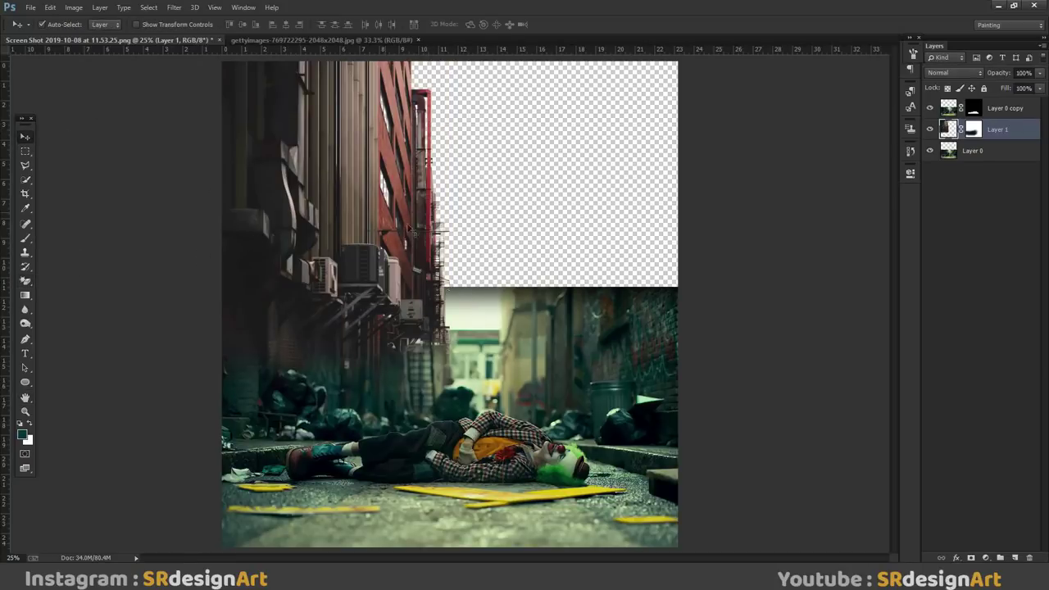
pyautogui.press('space')
pyautogui.hotkey('ctrl', '+')
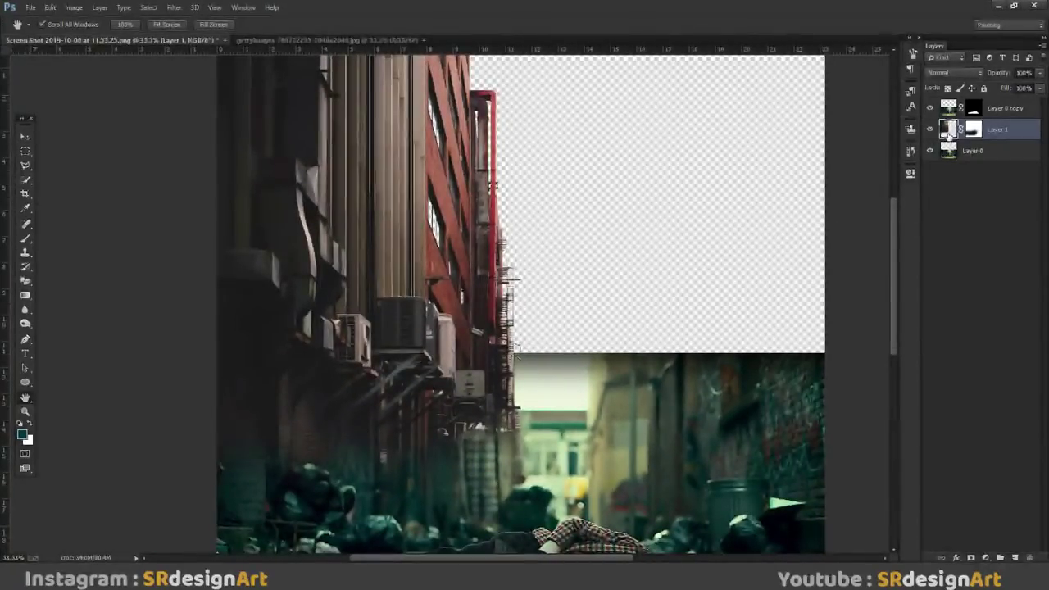
pyautogui.click(983, 558)
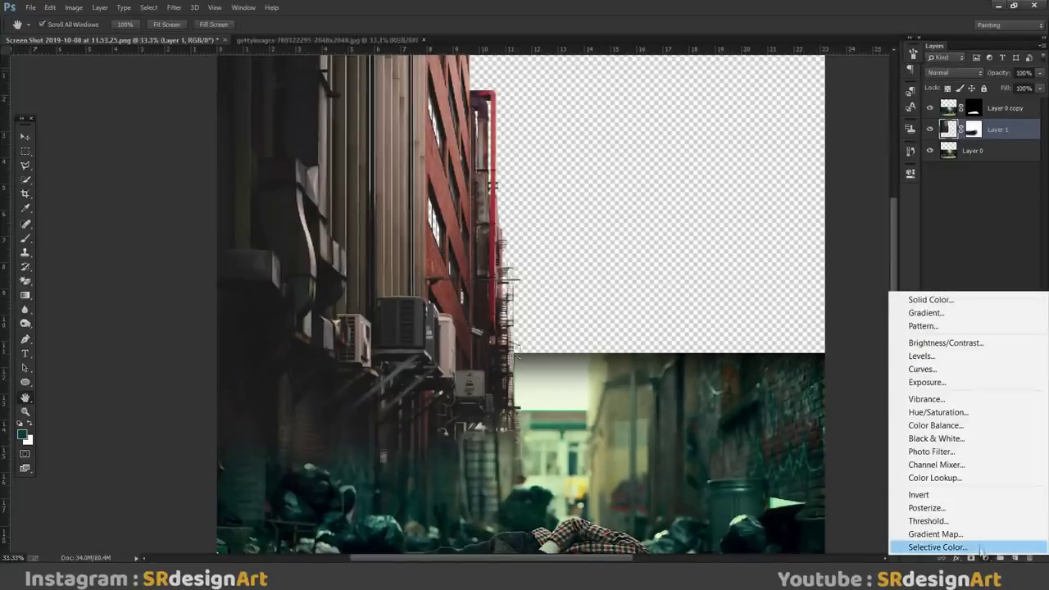
# Step: Add a Curves 1 adjustment and clip it to the building layer
pyautogui.click(924, 369)
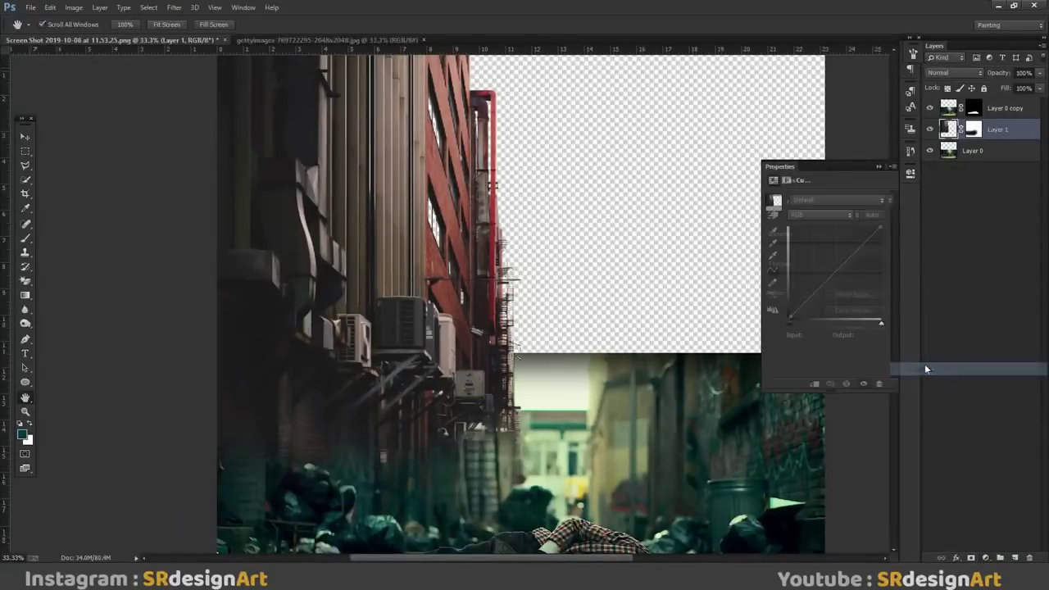
pyautogui.click(988, 137)
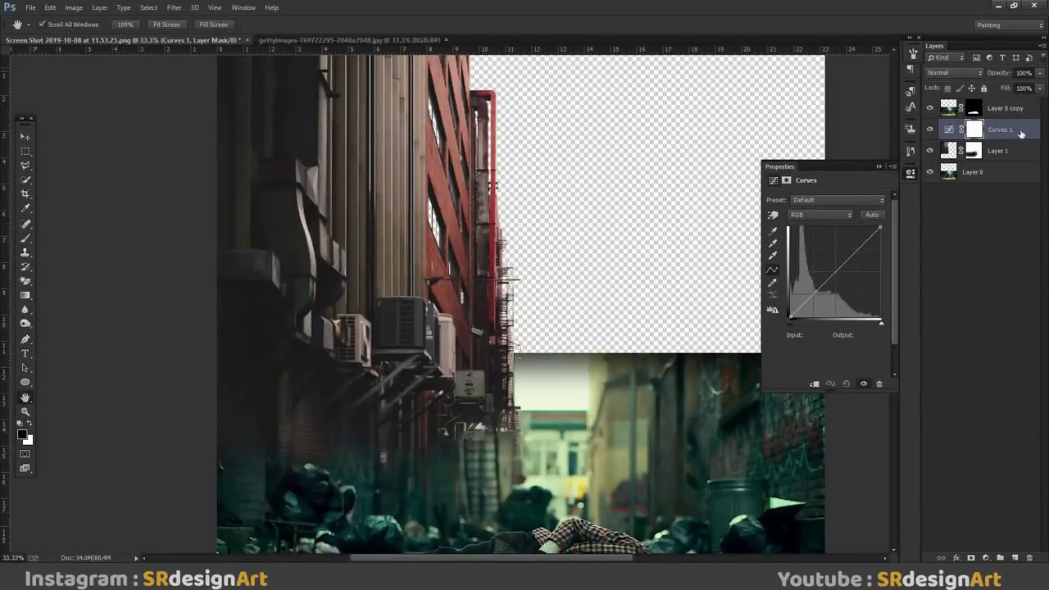
pyautogui.rightClick(1020, 133)
pyautogui.click(825, 248)
# Step: Raise the Green channel curve to tint the buildings greenish
pyautogui.click(847, 200)
pyautogui.click(829, 214)
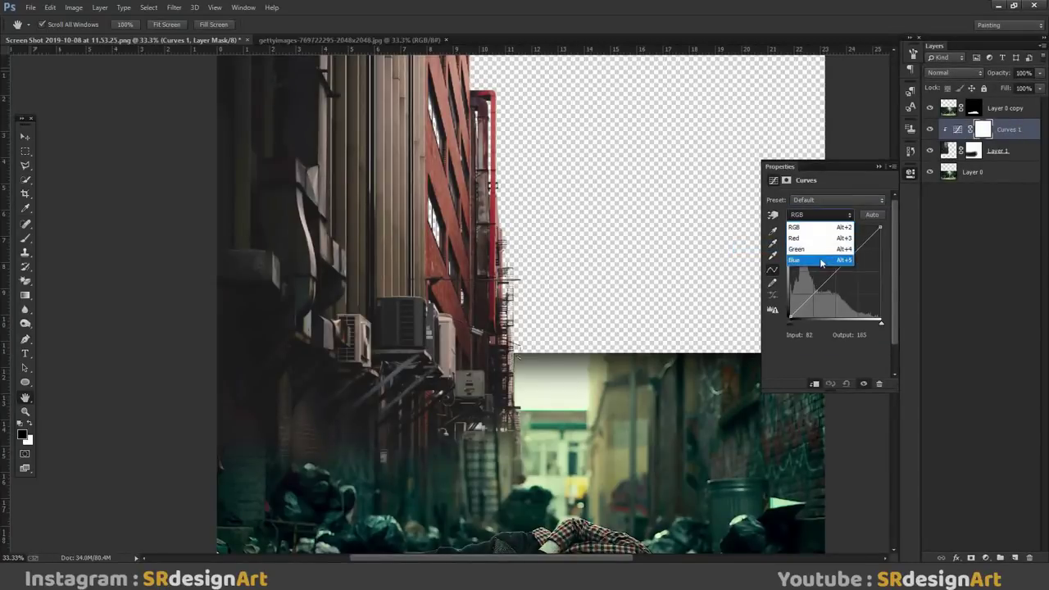
pyautogui.click(821, 261)
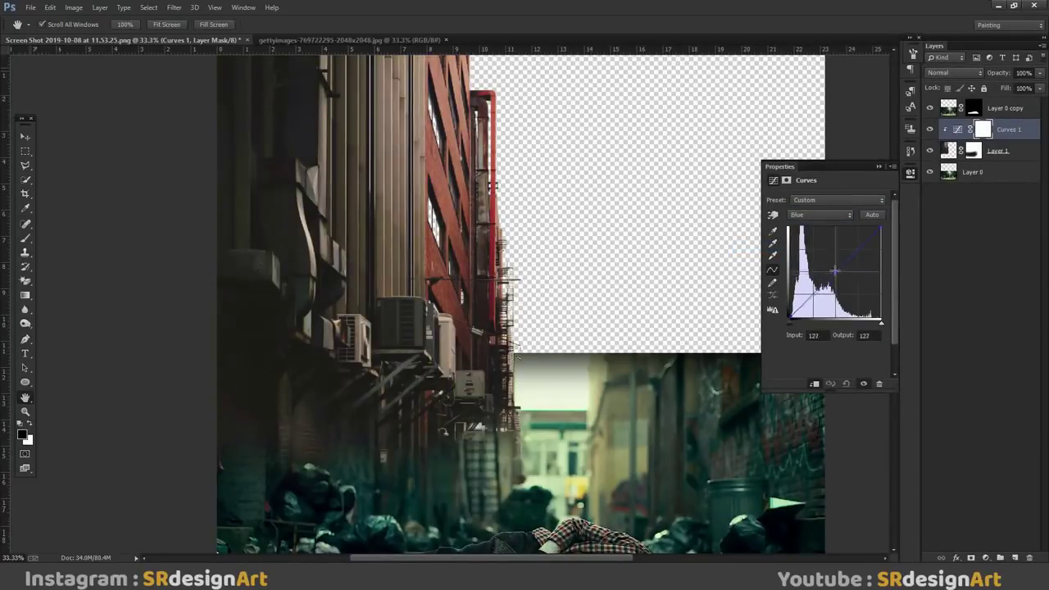
pyautogui.click(828, 216)
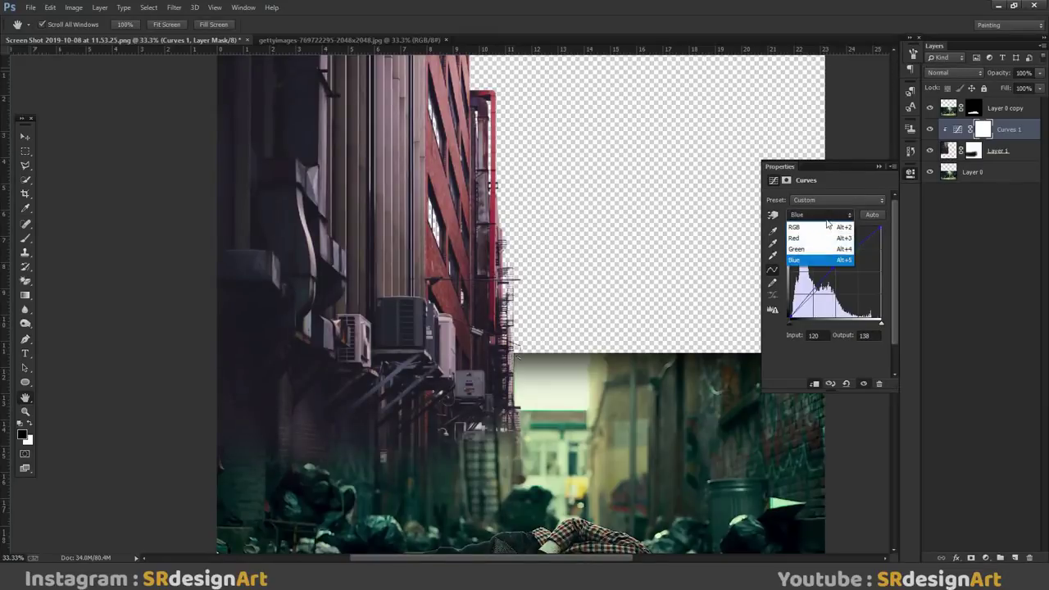
pyautogui.click(827, 253)
pyautogui.moveTo(833, 269); pyautogui.dragTo(834, 267)
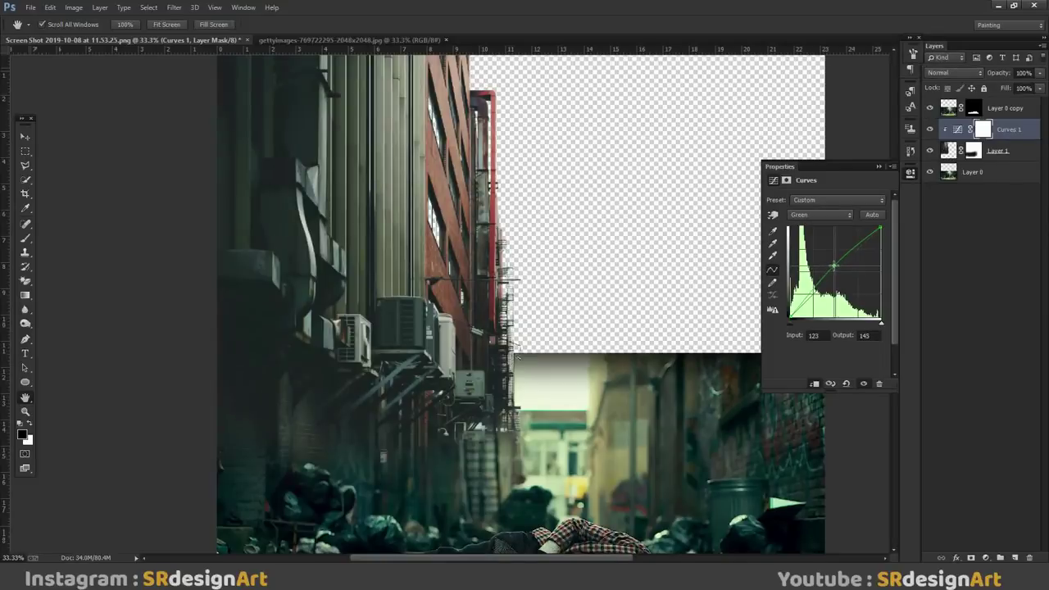
pyautogui.click(830, 217)
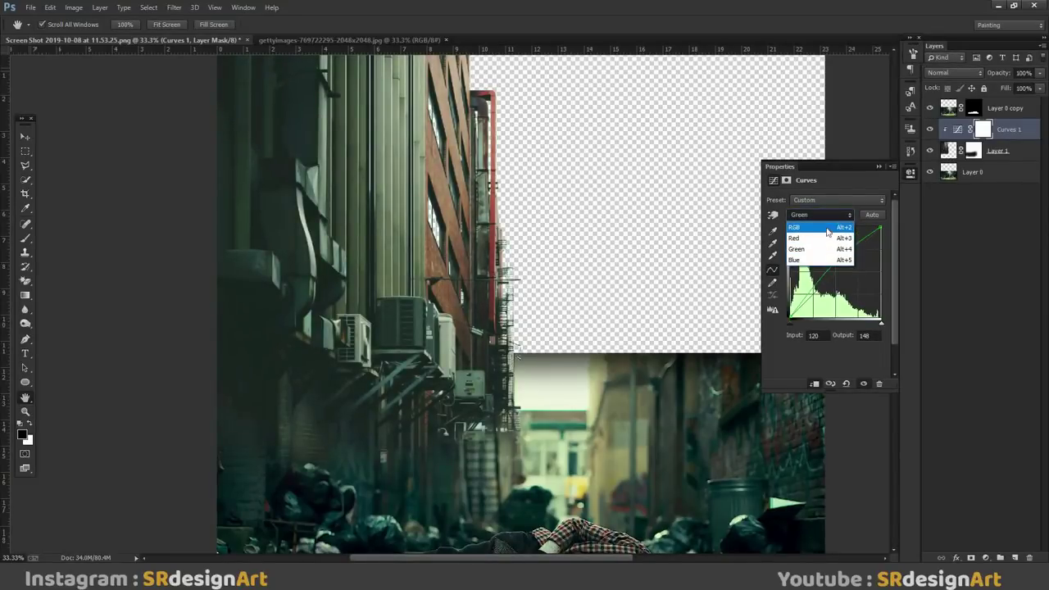
pyautogui.click(835, 187)
pyautogui.moveTo(849, 251); pyautogui.dragTo(847, 249)
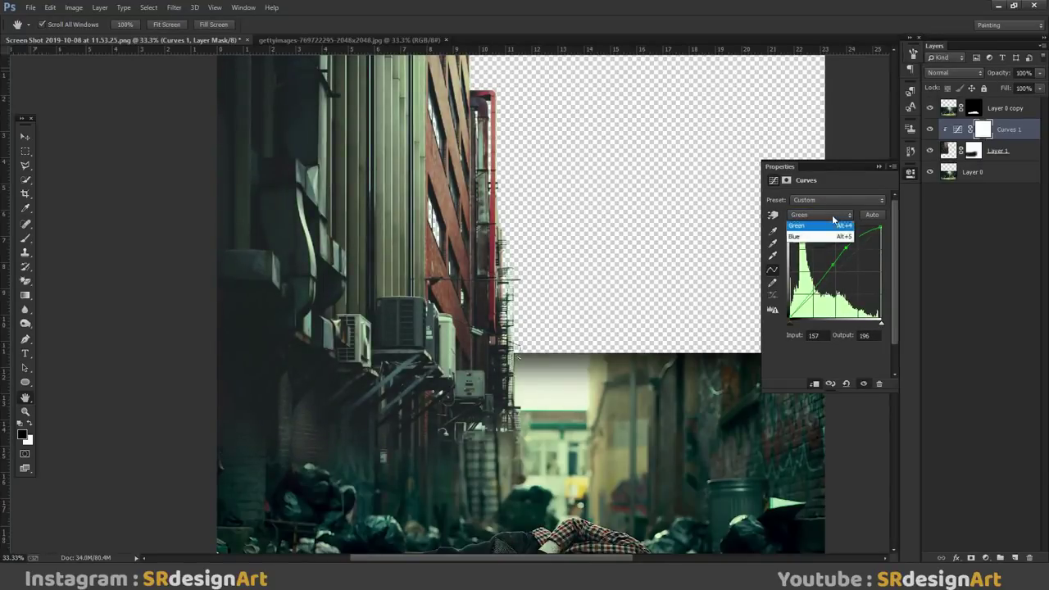
# Step: Pull the RGB curve down to darken the buildings
pyautogui.click(832, 215)
pyautogui.click(832, 234)
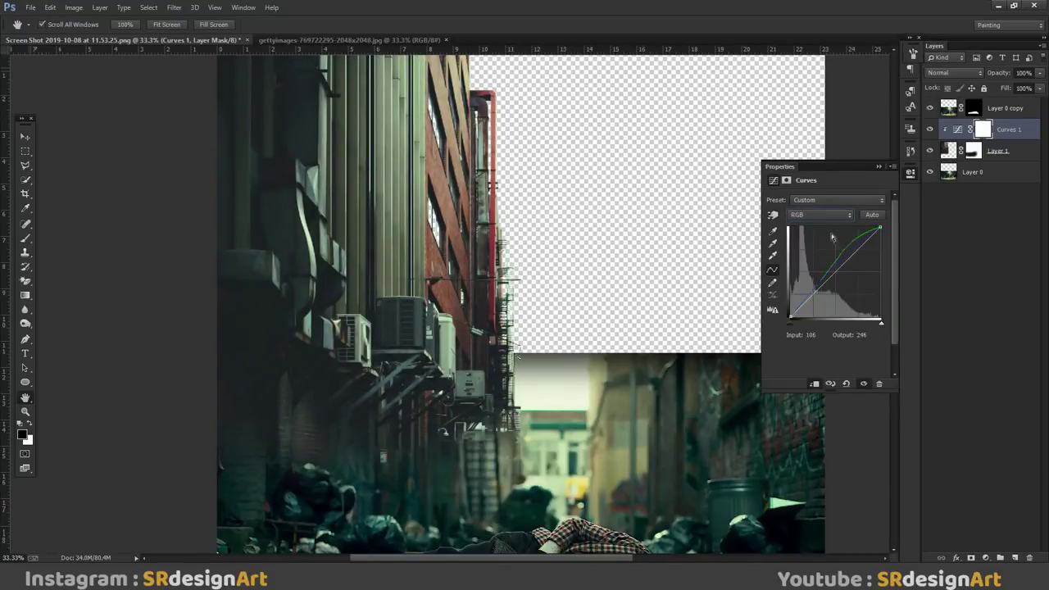
pyautogui.click(842, 247)
pyautogui.moveTo(842, 246); pyautogui.dragTo(845, 259)
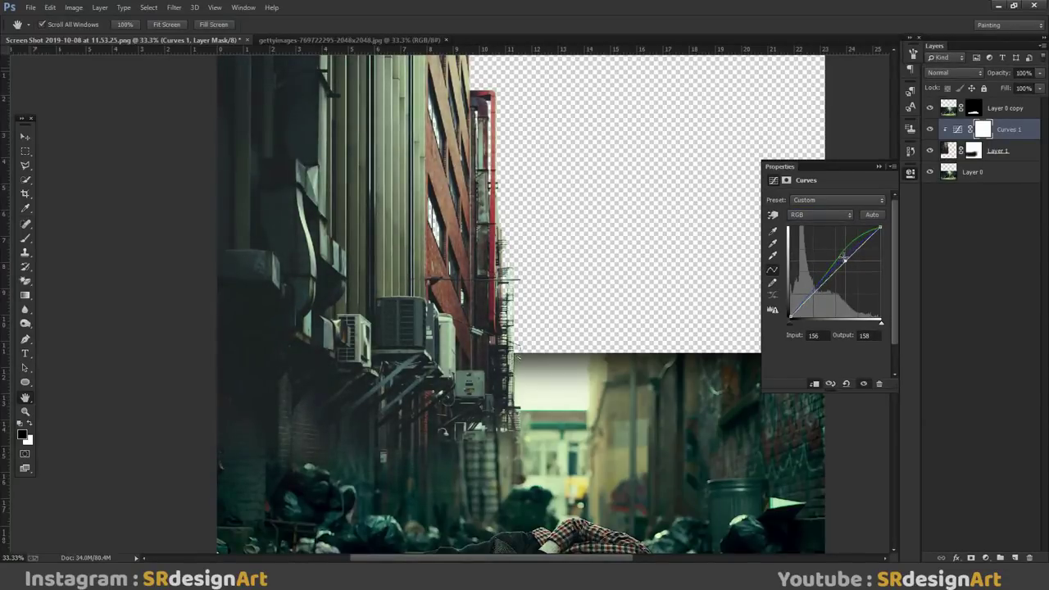
pyautogui.click(879, 167)
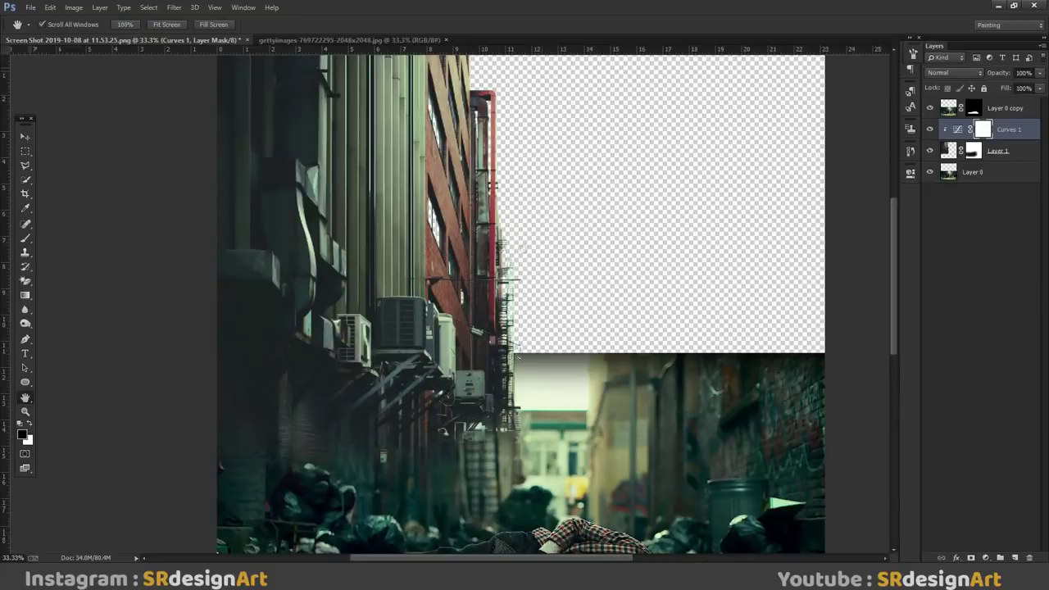
pyautogui.hotkey('ctrl', '+')
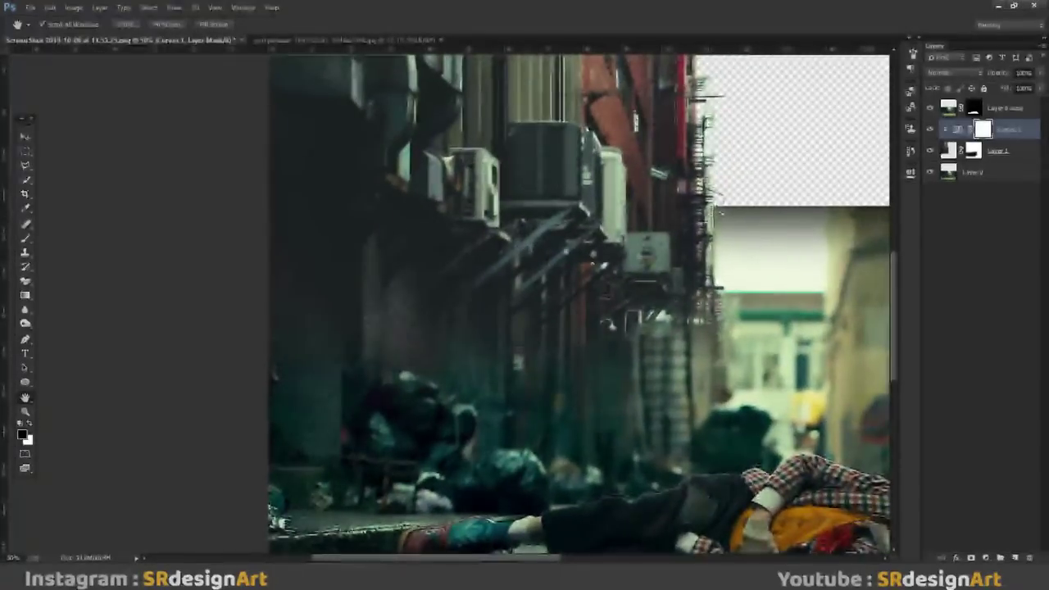
pyautogui.click(1000, 152)
# Step: Add a clipped Color Balance with midtones Cyan-Red -16 and highlights Red +22
pyautogui.click(985, 558)
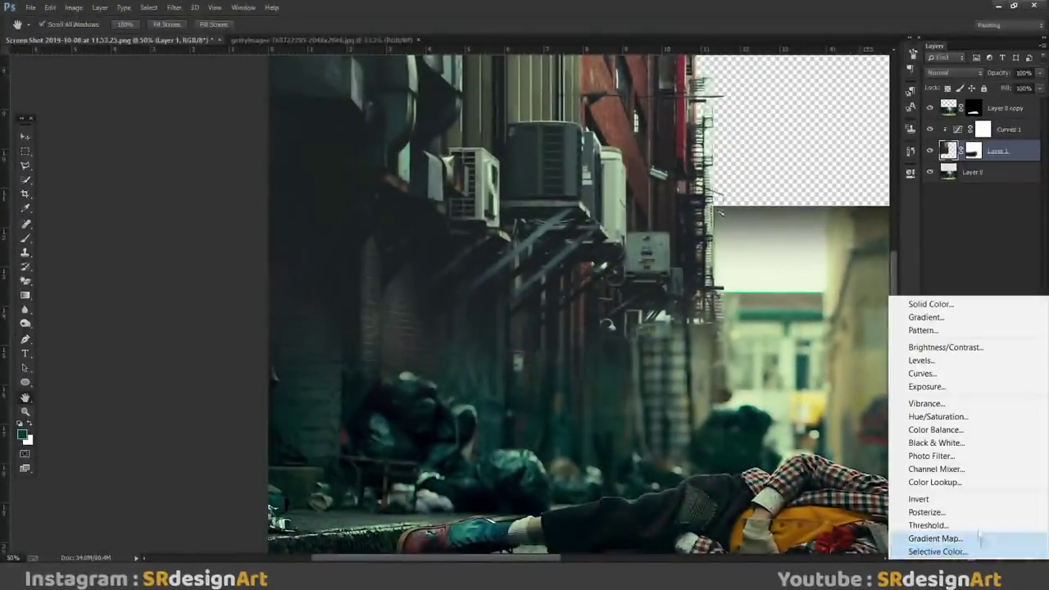
pyautogui.click(935, 430)
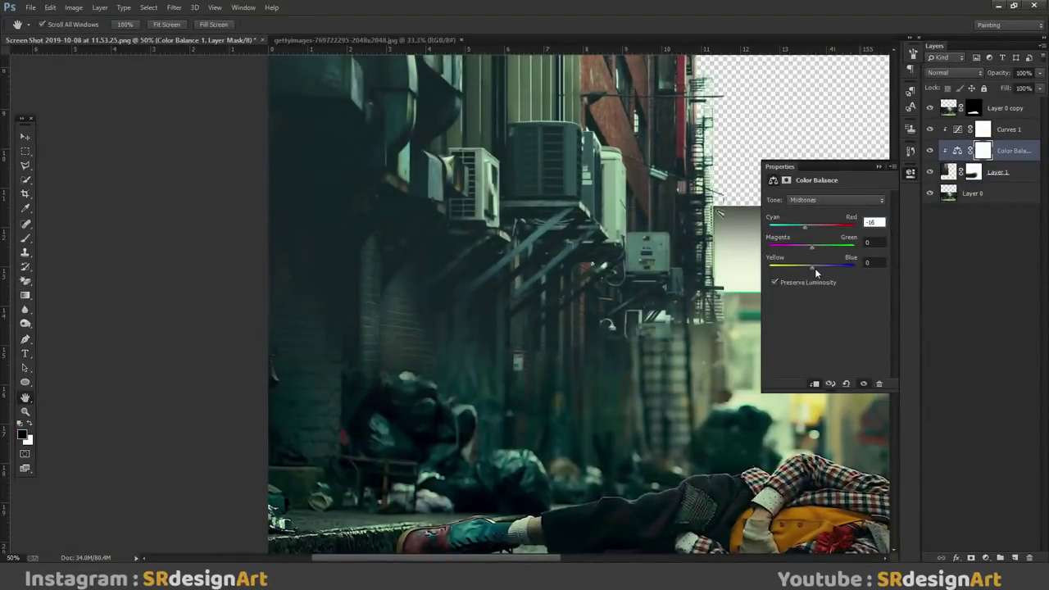
pyautogui.click(818, 202)
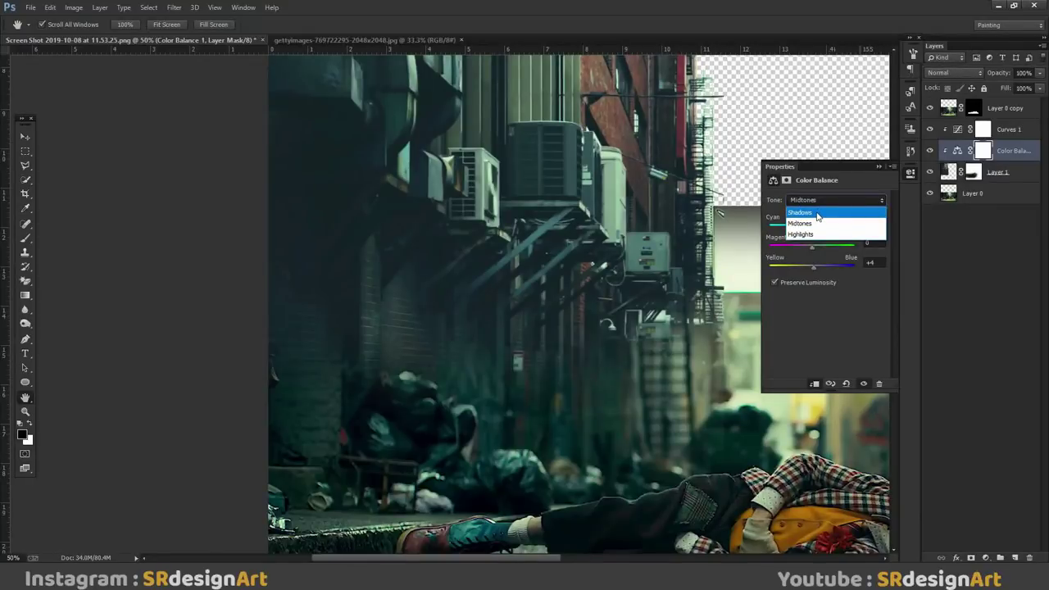
pyautogui.click(813, 235)
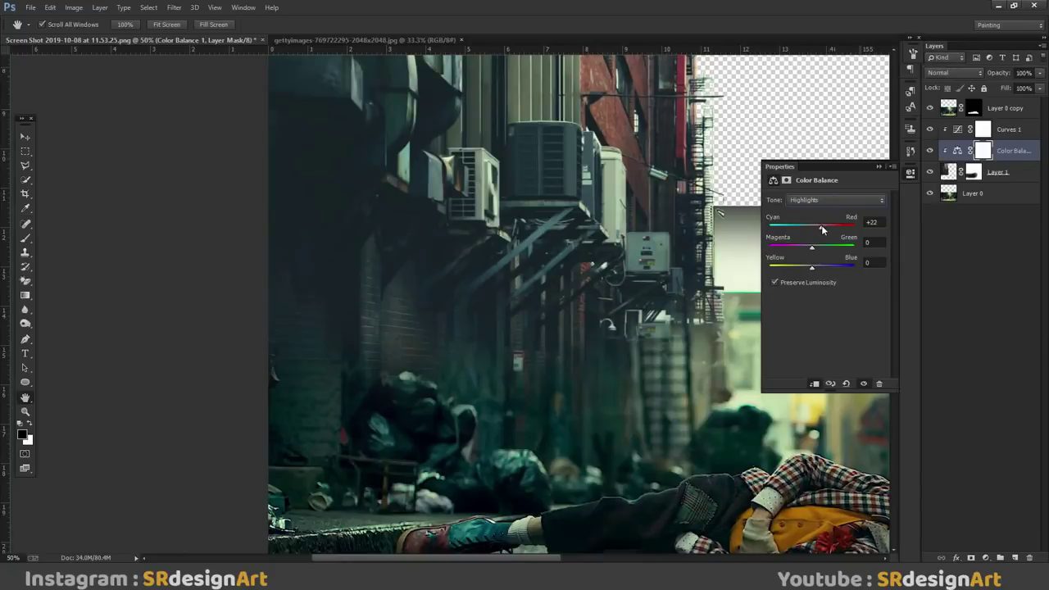
pyautogui.click(879, 168)
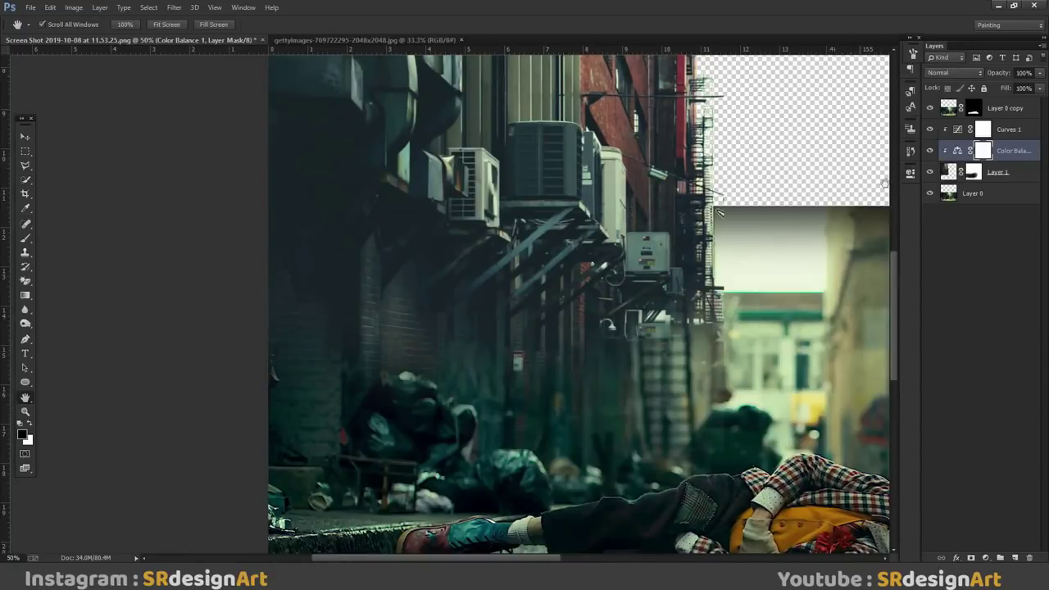
pyautogui.click(998, 176)
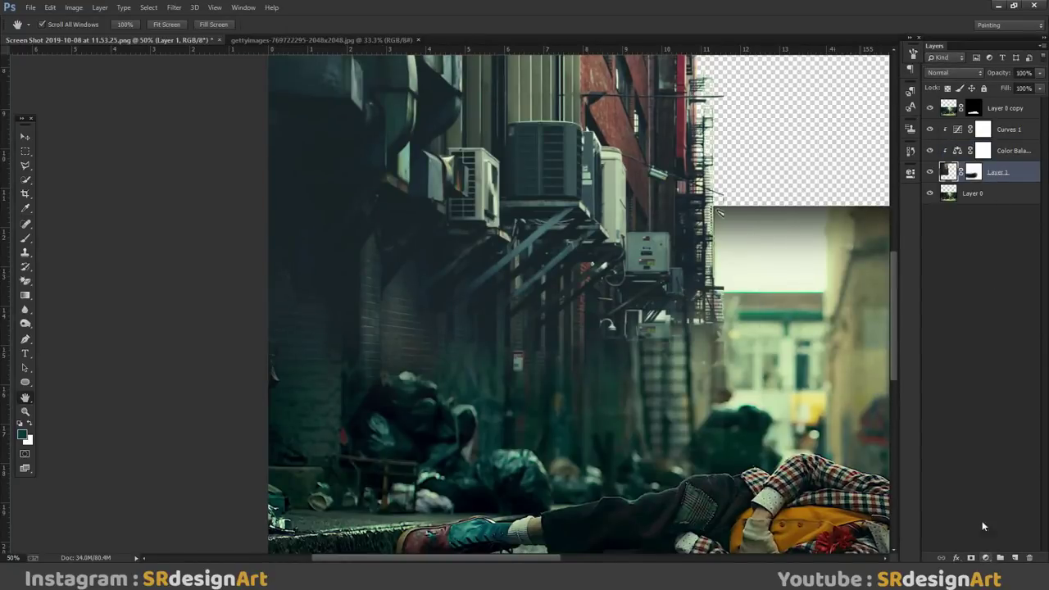
pyautogui.click(24, 324)
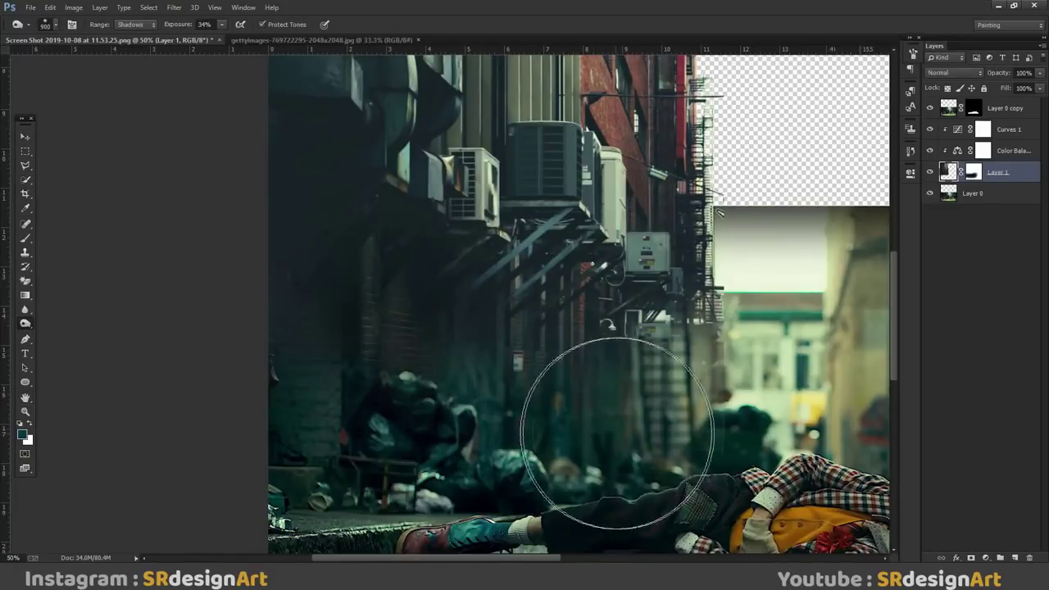
# Step: Open the History panel and dock it beside the canvas
pyautogui.click(912, 154)
pyautogui.click(845, 403)
pyautogui.moveTo(871, 147); pyautogui.dragTo(836, 104)
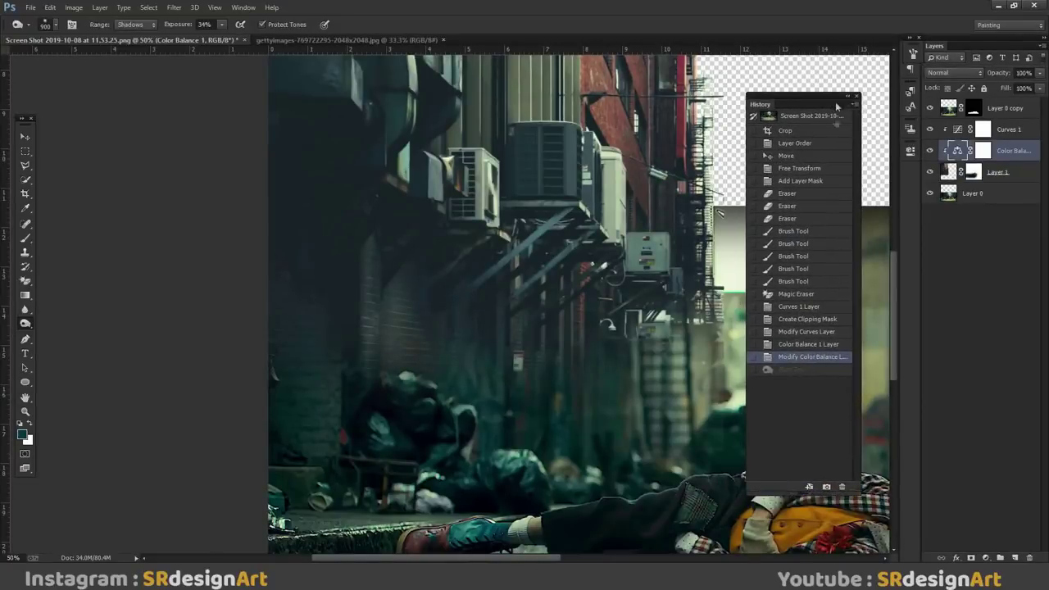
pyautogui.scroll(3, 435, 354)
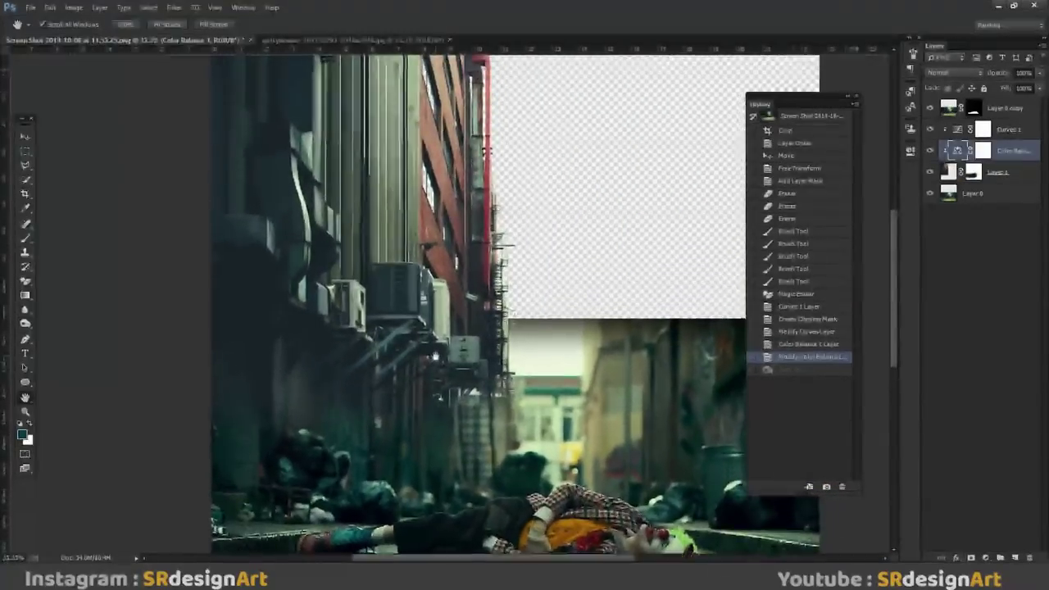
# Step: Select Layer 1 with the left buildings and convert it to a Smart Object
pyautogui.hotkey('alt', '[')
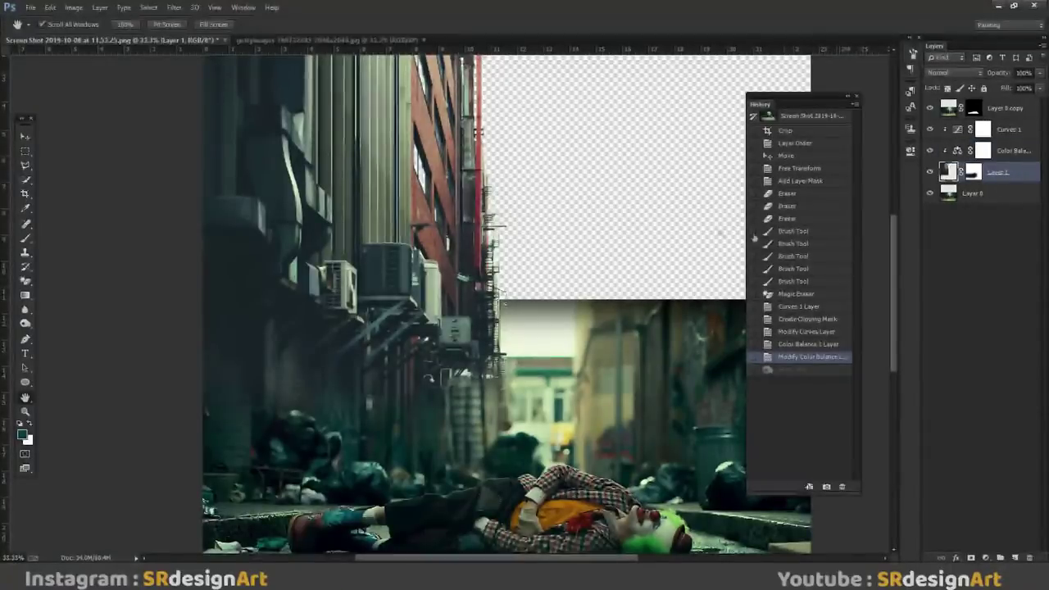
pyautogui.scroll(-1, 428, 379)
pyautogui.rightClick(1038, 175)
pyautogui.click(808, 172)
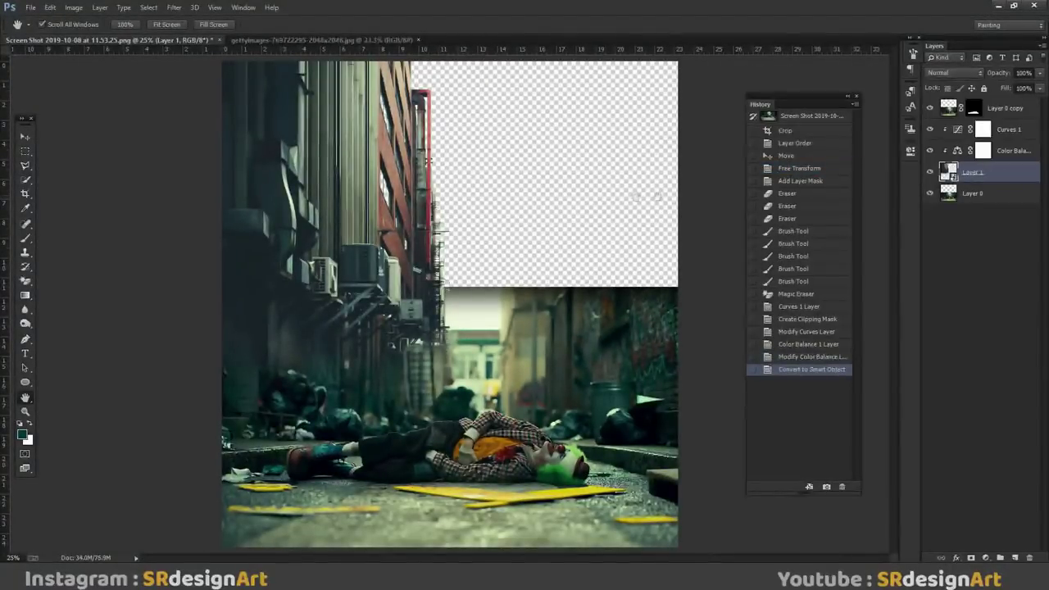
# Step: Try the Brush on Layer 1, accept rasterizing, then undo to keep the Smart Object
pyautogui.click(25, 238)
pyautogui.click(324, 297)
pyautogui.press('Return')
pyautogui.hotkey('ctrl', 'z')
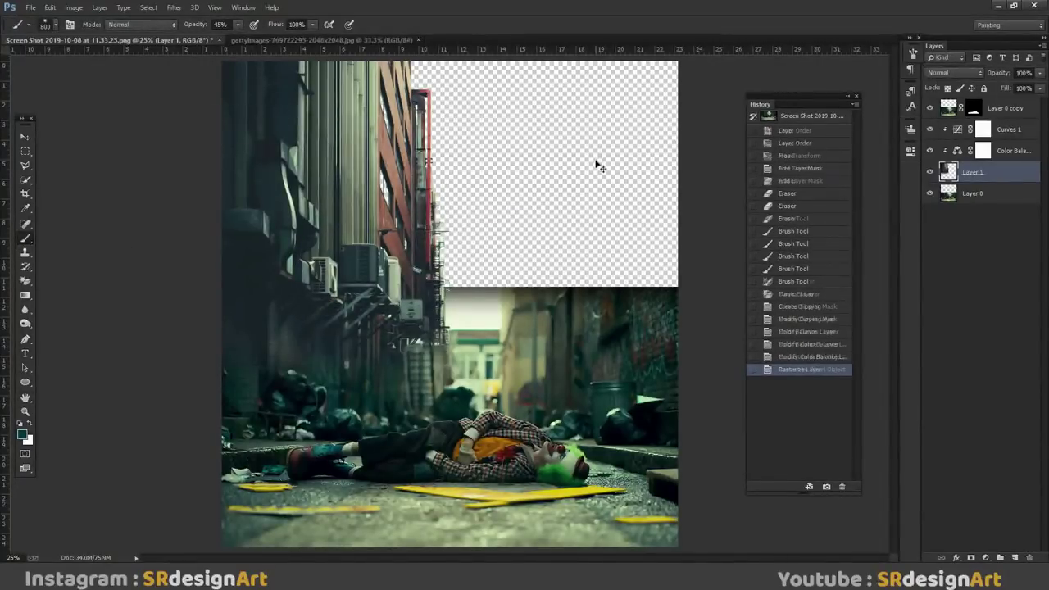
# Step: Apply a Gaussian Blur smart filter to Layer 1
pyautogui.click(175, 7)
pyautogui.moveTo(246, 159)
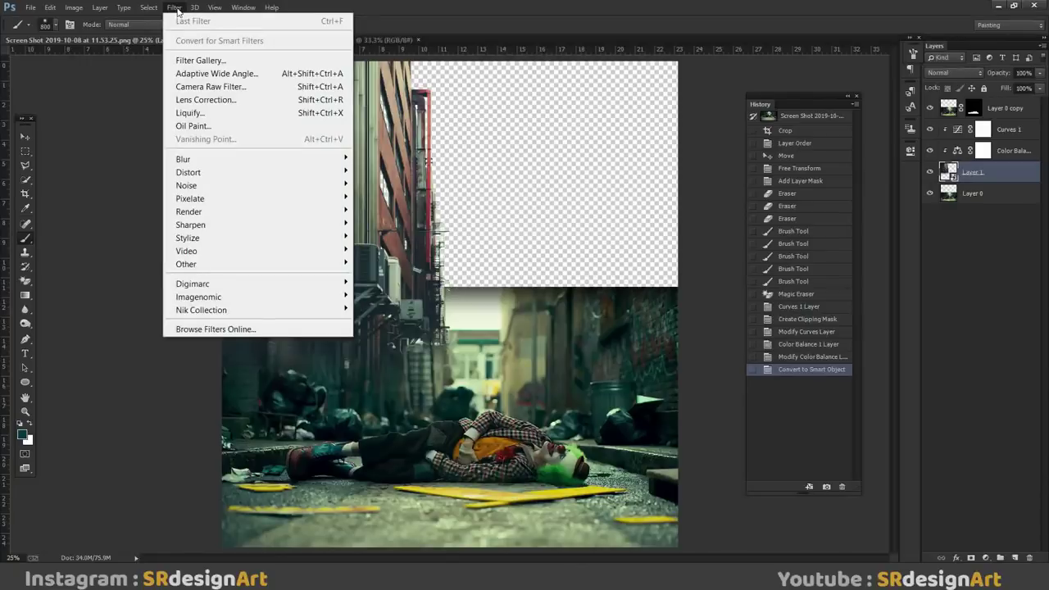
pyautogui.click(390, 257)
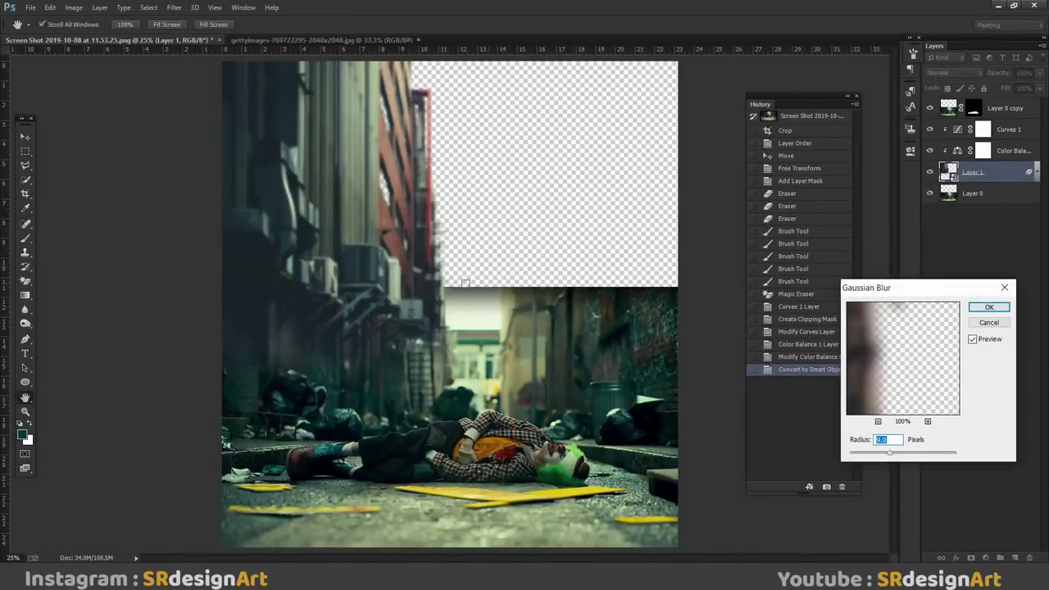
pyautogui.press('Return')
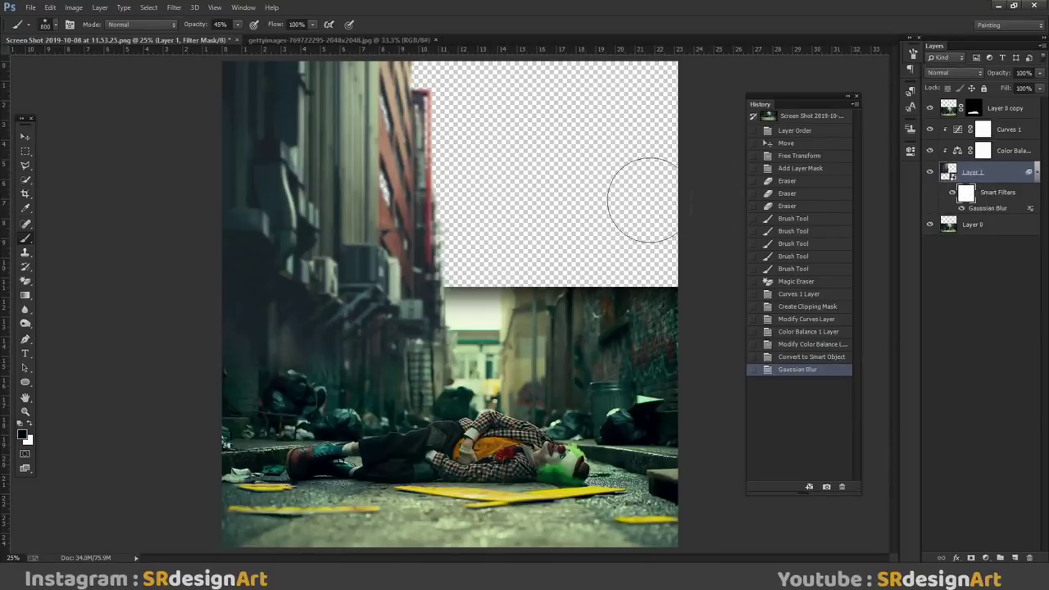
# Step: Paint the filter mask over the left buildings, lower-left alley and the building's right edge
pyautogui.moveTo(257, 93)
pyautogui.mouseDown()
pyautogui.moveTo(222, 200)
pyautogui.moveTo(262, 288)
pyautogui.moveTo(237, 222)
pyautogui.moveTo(246, 115)
pyautogui.moveTo(270, 82)
pyautogui.moveTo(222, 242)
pyautogui.moveTo(303, 337)
pyautogui.moveTo(311, 508)
pyautogui.mouseUp()
pyautogui.moveTo(246, 492); pyautogui.dragTo(353, 402)
pyautogui.moveTo(456, 164)
pyautogui.mouseDown()
pyautogui.moveTo(422, 188)
pyautogui.moveTo(395, 127)
pyautogui.moveTo(468, 263)
pyautogui.moveTo(481, 246)
pyautogui.moveTo(492, 328)
pyautogui.mouseUp()
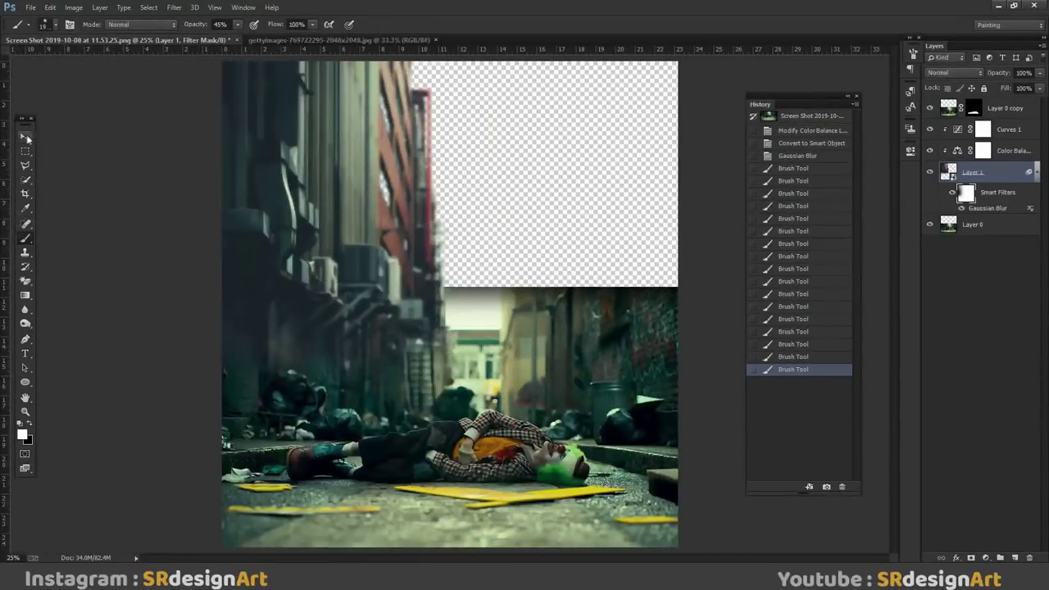
pyautogui.click(26, 137)
# Step: In the gettyimages alley photo, marquee-select the right-hand buildings
pyautogui.click(31, 7)
pyautogui.click(364, 39)
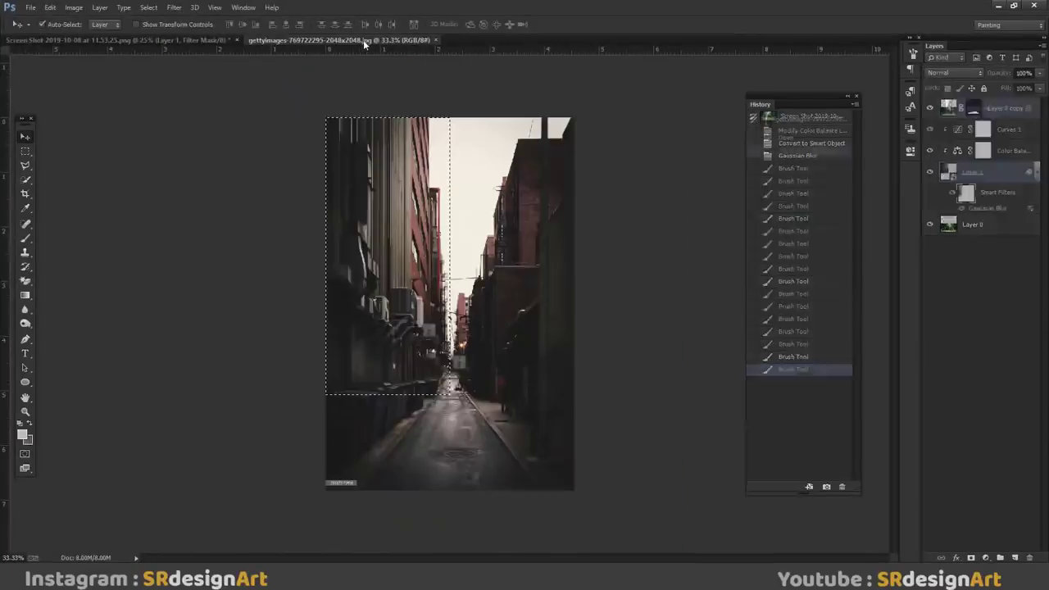
pyautogui.press('m')
pyautogui.rightClick(395, 177)
pyautogui.click(414, 179)
pyautogui.moveTo(450, 117)
pyautogui.mouseDown()
pyautogui.moveTo(581, 391)
pyautogui.moveTo(605, 382)
pyautogui.mouseUp()
# Step: Drag the selection into the composite as Layer 2, below Layer 1, centred on the canvas
pyautogui.click(25, 137)
pyautogui.moveTo(463, 243); pyautogui.dragTo(168, 41)
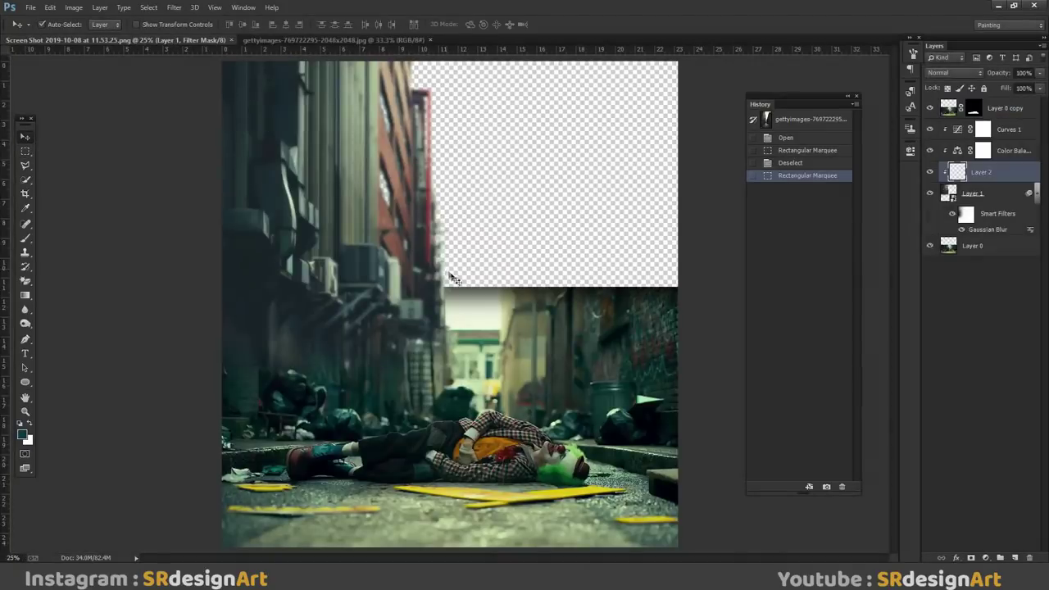
pyautogui.moveTo(168, 41); pyautogui.dragTo(447, 277)
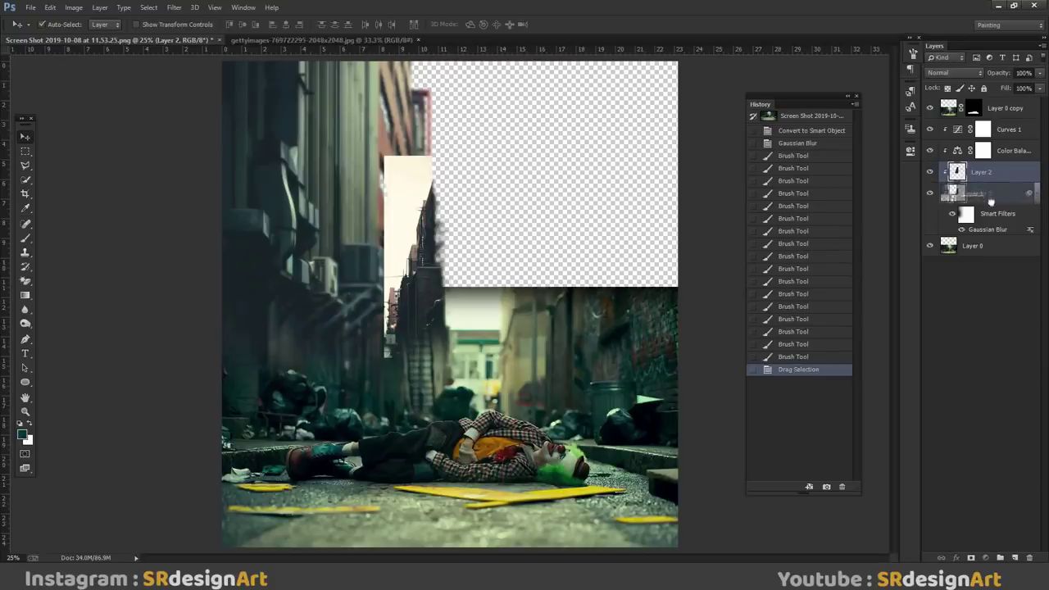
pyautogui.moveTo(993, 187); pyautogui.dragTo(984, 236)
pyautogui.moveTo(485, 217); pyautogui.dragTo(576, 236)
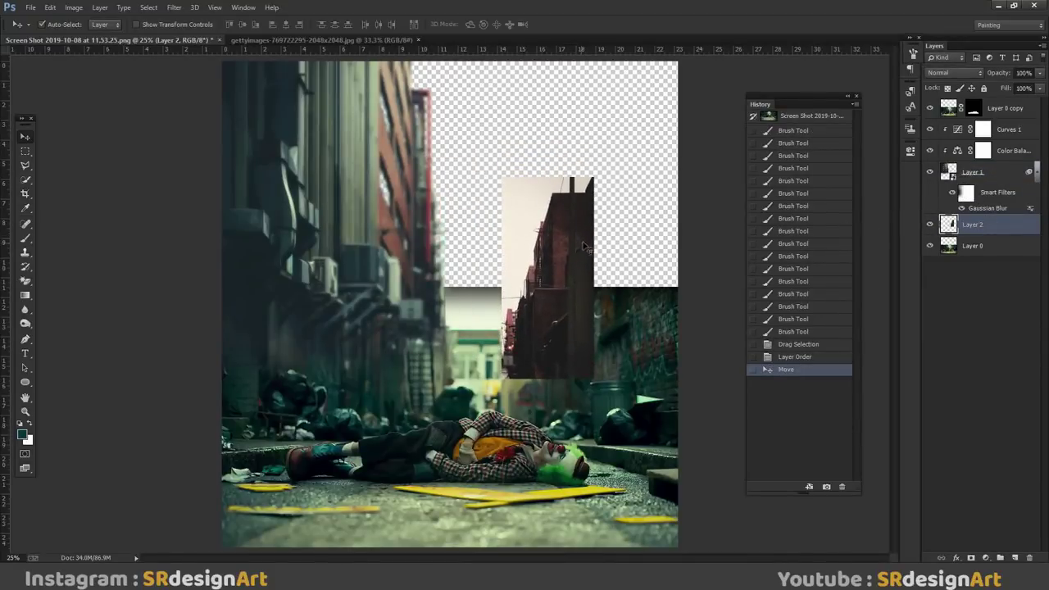
# Step: Scale Layer 2 up about 158% and stretch it to fill the upper-right area
pyautogui.hotkey('ctrl', 't')
pyautogui.moveTo(593, 177); pyautogui.dragTo(648, 60)
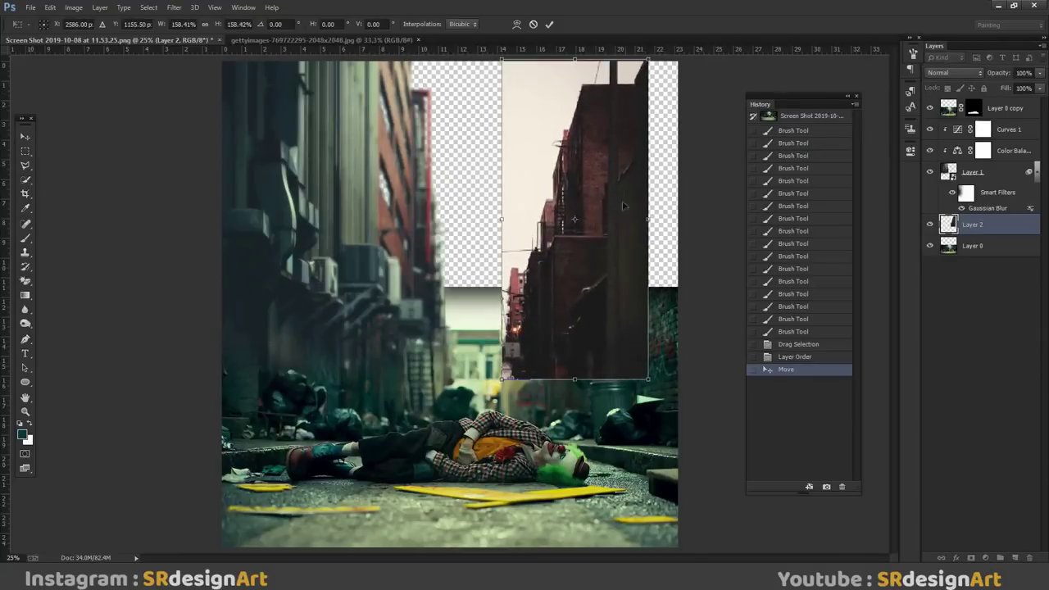
pyautogui.moveTo(647, 219); pyautogui.dragTo(678, 219)
pyautogui.moveTo(634, 261); pyautogui.dragTo(634, 250)
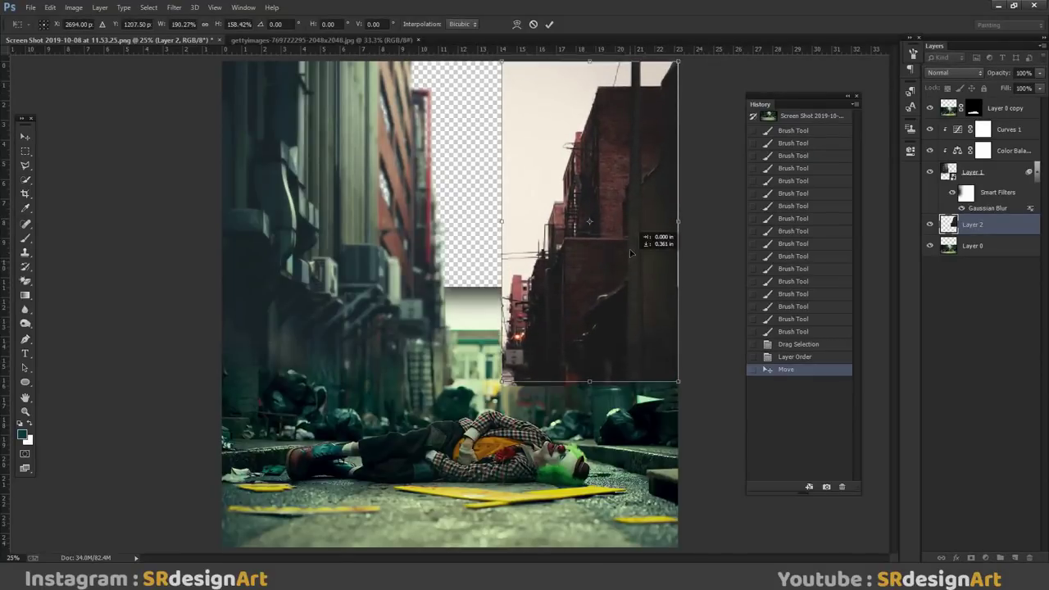
pyautogui.press('Return')
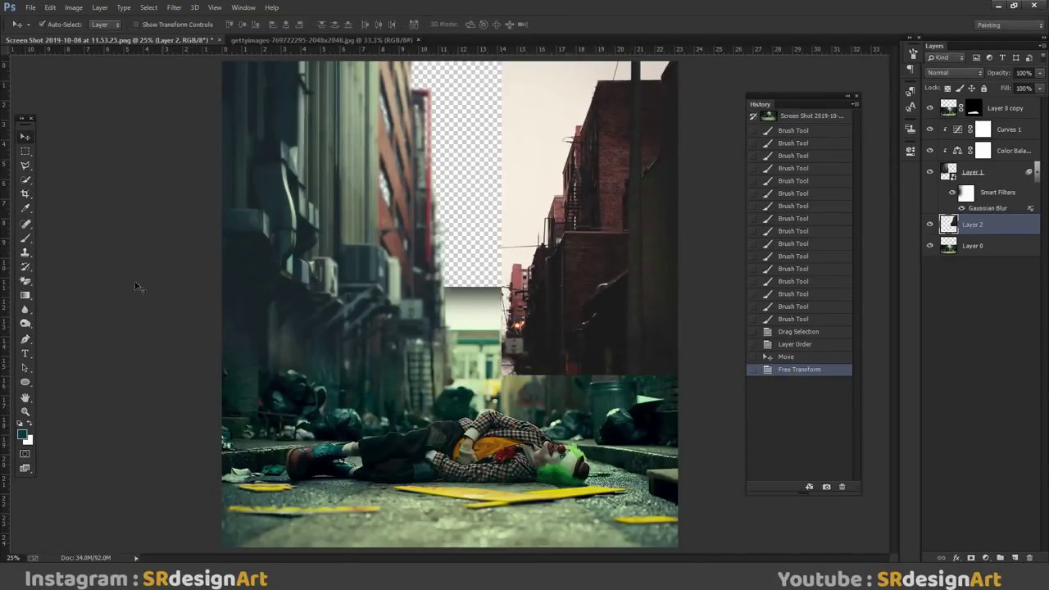
pyautogui.click(25, 282)
# Step: Erase Layer 2's bottom seam with the Eraser Tool so it blends into the street
pyautogui.click(58, 280)
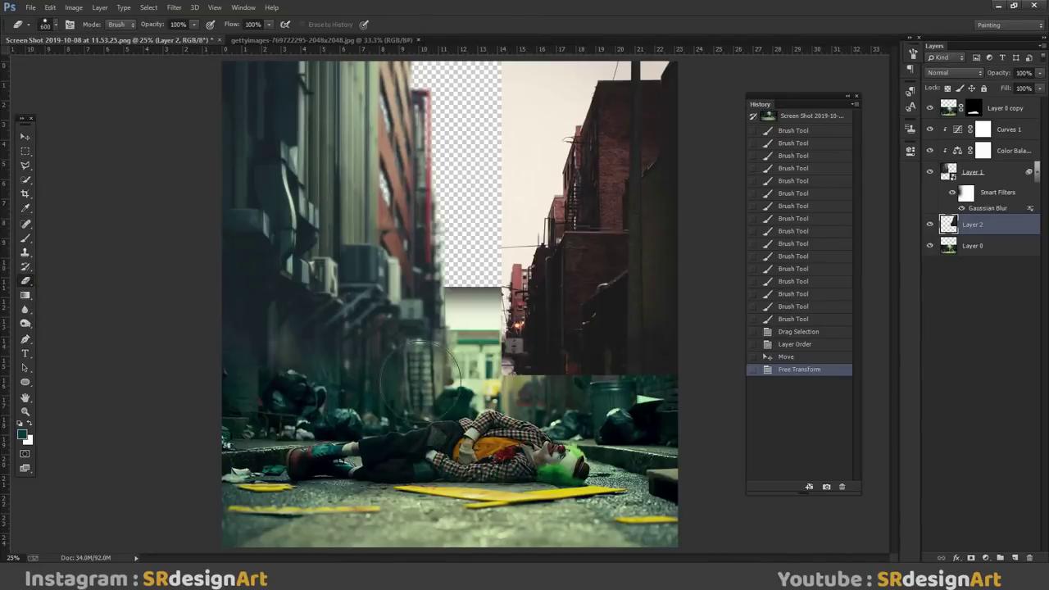
pyautogui.moveTo(529, 390); pyautogui.dragTo(681, 402)
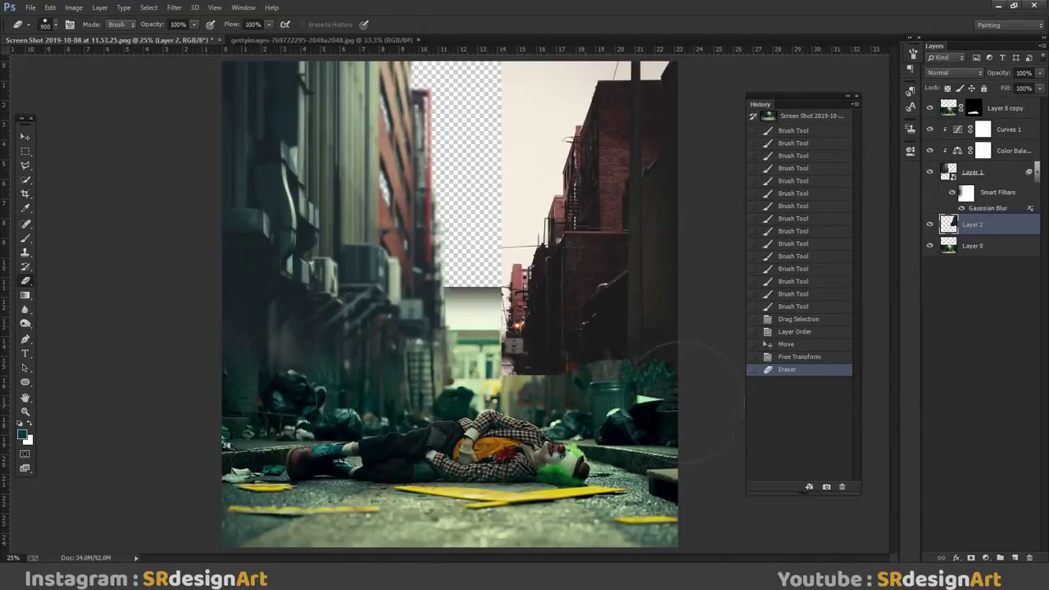
pyautogui.click(795, 357)
pyautogui.rightClick(620, 283)
pyautogui.press('Escape')
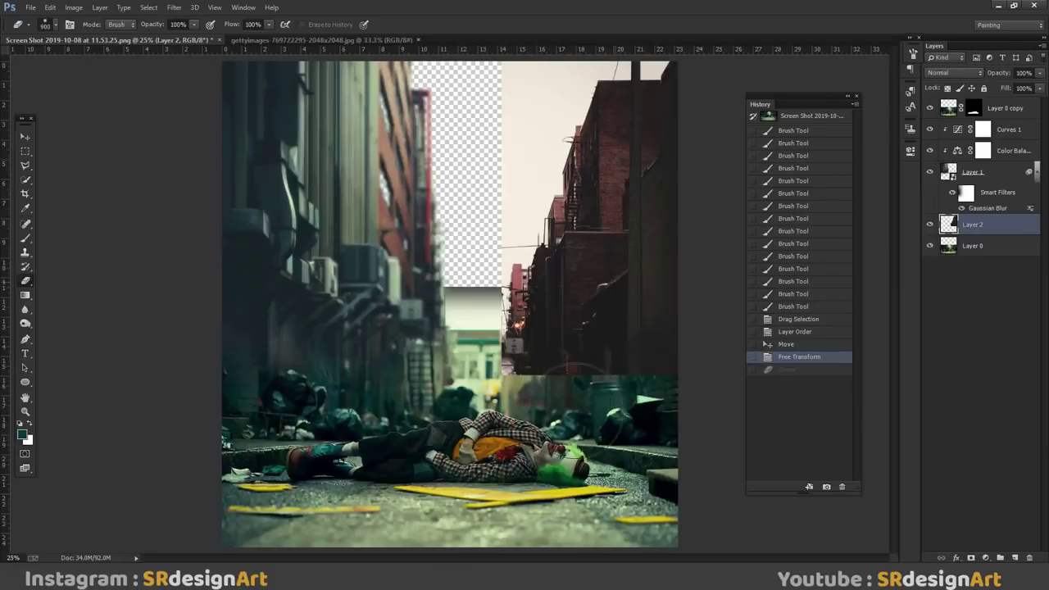
pyautogui.click(529, 365)
pyautogui.click(513, 478)
pyautogui.click(495, 390)
pyautogui.click(470, 374)
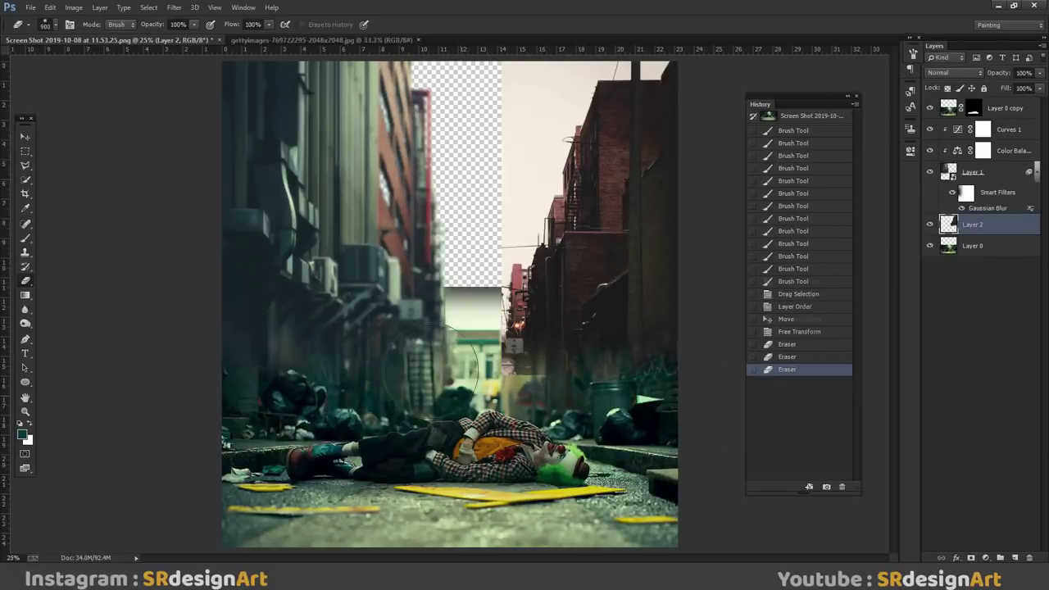
# Step: Remove the pale beige sky patches above the strip with the Magic Eraser Tool
pyautogui.rightClick(26, 282)
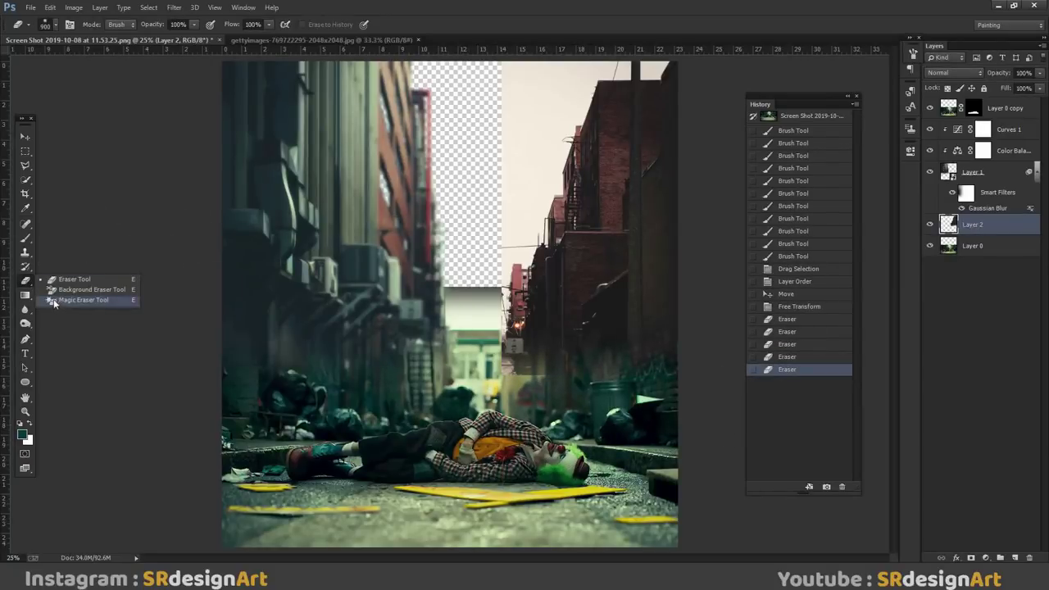
pyautogui.click(55, 301)
pyautogui.click(525, 174)
pyautogui.click(592, 76)
pyautogui.click(654, 70)
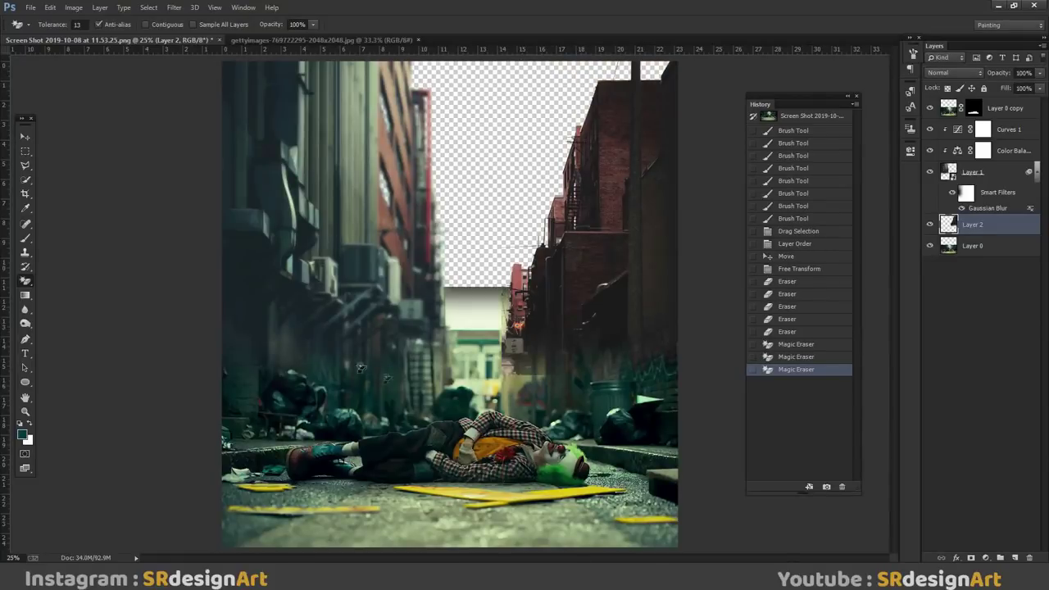
pyautogui.click(973, 246)
pyautogui.click(26, 151)
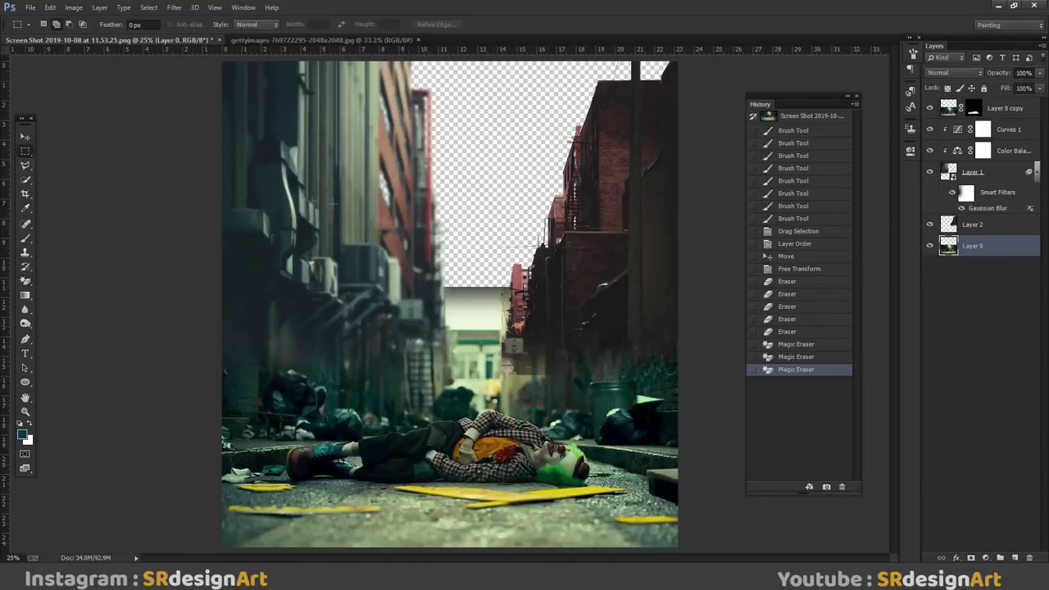
# Step: Delete a first marquee patch of pale sky from Layer 0, then deselect
pyautogui.moveTo(541, 305); pyautogui.dragTo(598, 321)
pyautogui.moveTo(121, 29); pyautogui.dragTo(143, 29)
pyautogui.press('Delete')
pyautogui.rightClick(452, 191)
pyautogui.click(484, 203)
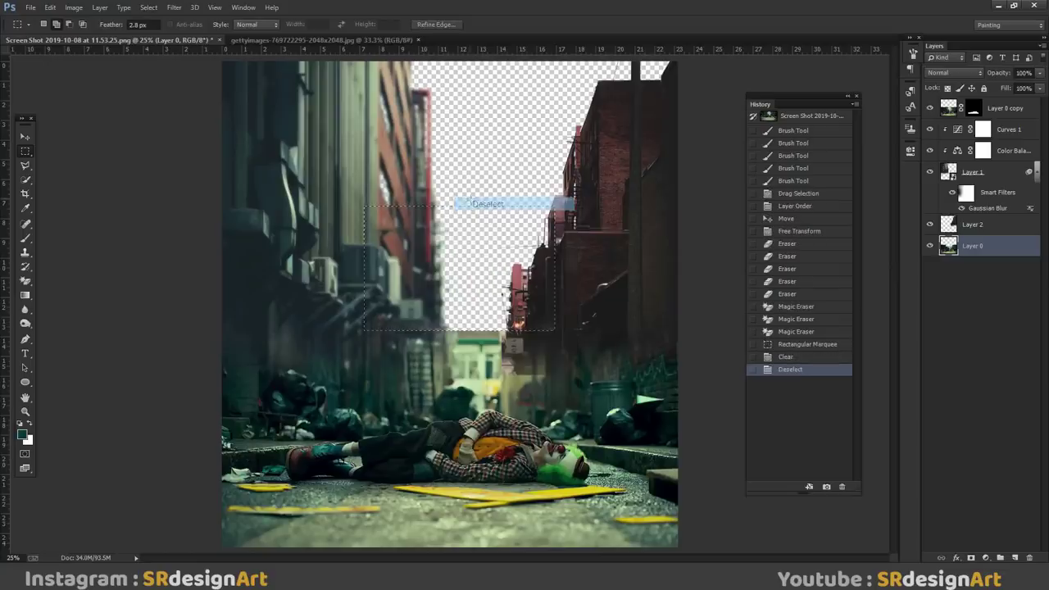
# Step: Clear a larger sky area above the alley, then step back in History to undo it
pyautogui.moveTo(356, 195); pyautogui.dragTo(544, 331)
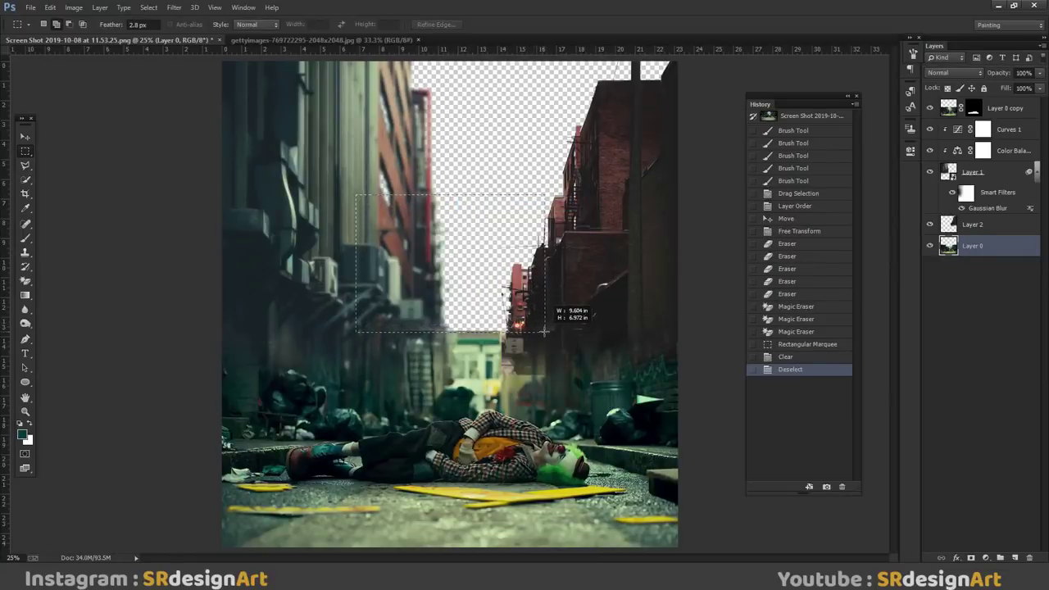
pyautogui.press('Delete')
pyautogui.rightClick(486, 238)
pyautogui.click(525, 245)
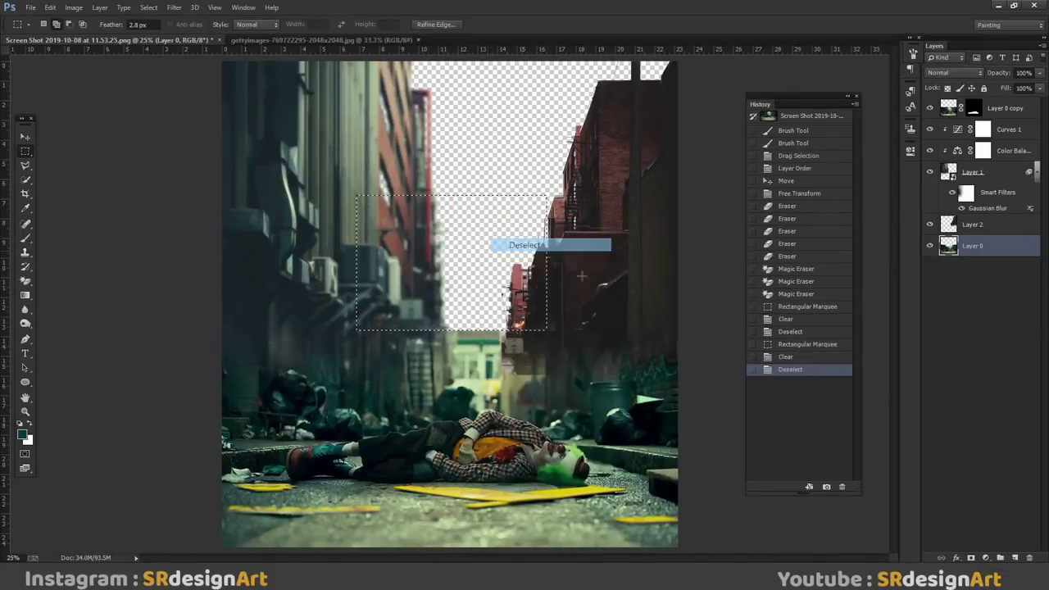
pyautogui.click(774, 331)
pyautogui.click(776, 306)
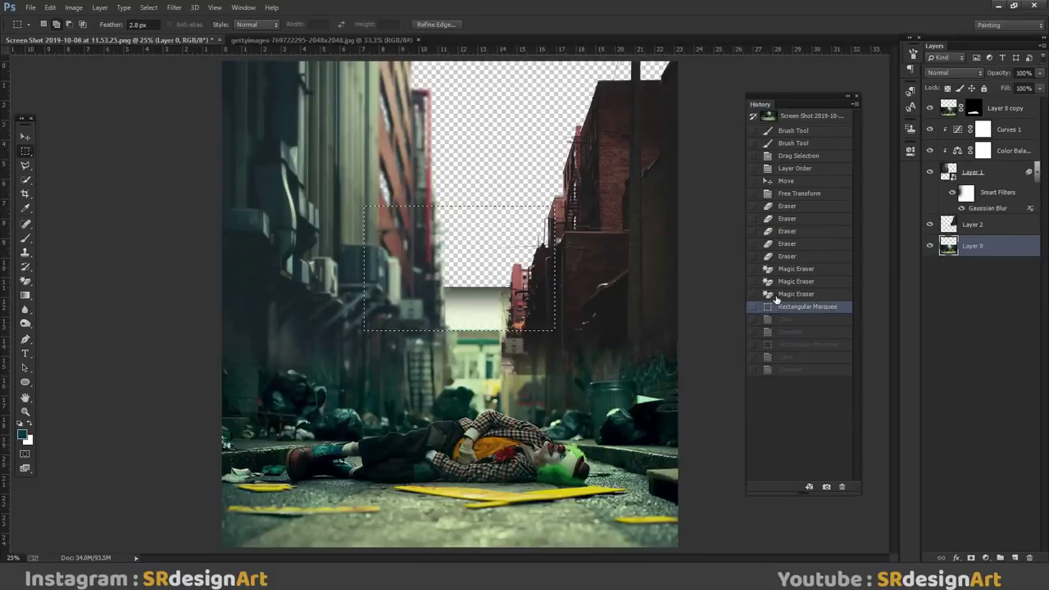
# Step: Delete the remaining pale sky with a smaller rectangle down to the distant rooftops
pyautogui.rightClick(533, 173)
pyautogui.click(550, 182)
pyautogui.moveTo(430, 246)
pyautogui.mouseDown()
pyautogui.moveTo(537, 328)
pyautogui.moveTo(524, 326)
pyautogui.mouseUp()
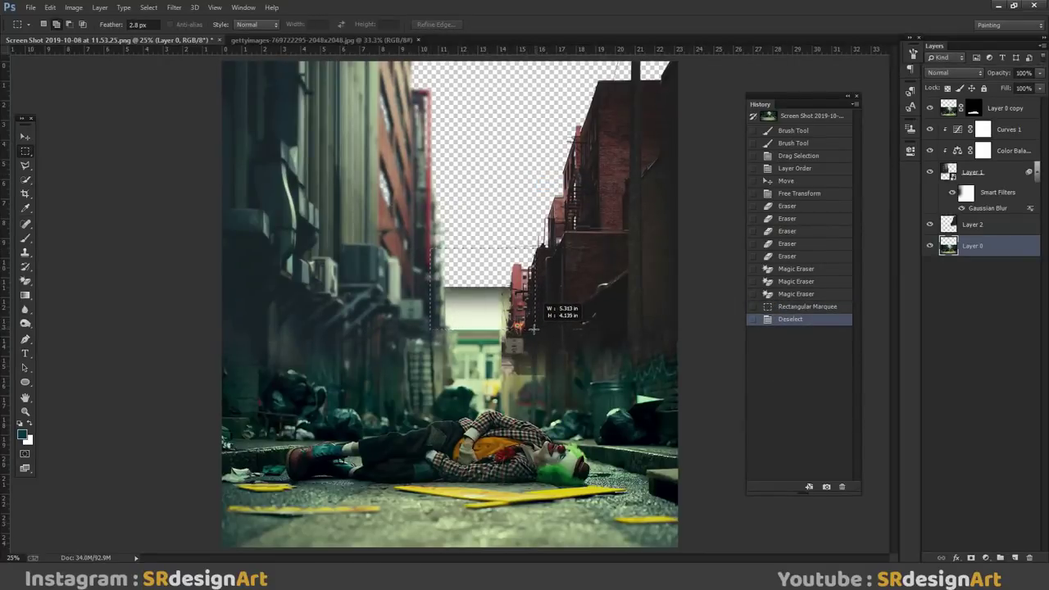
pyautogui.press('Delete')
pyautogui.rightClick(473, 173)
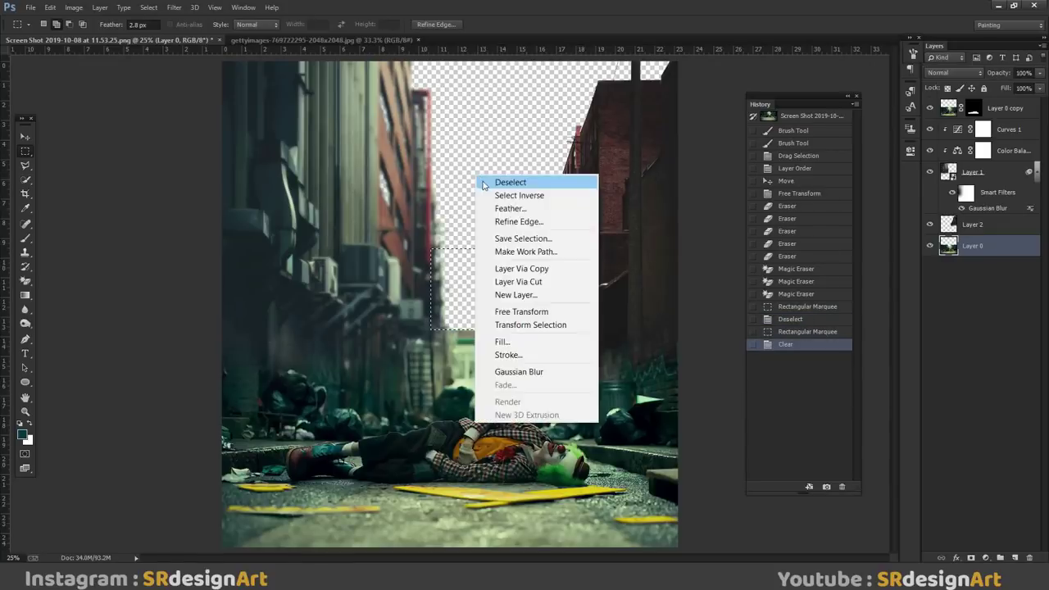
pyautogui.click(490, 179)
pyautogui.click(984, 555)
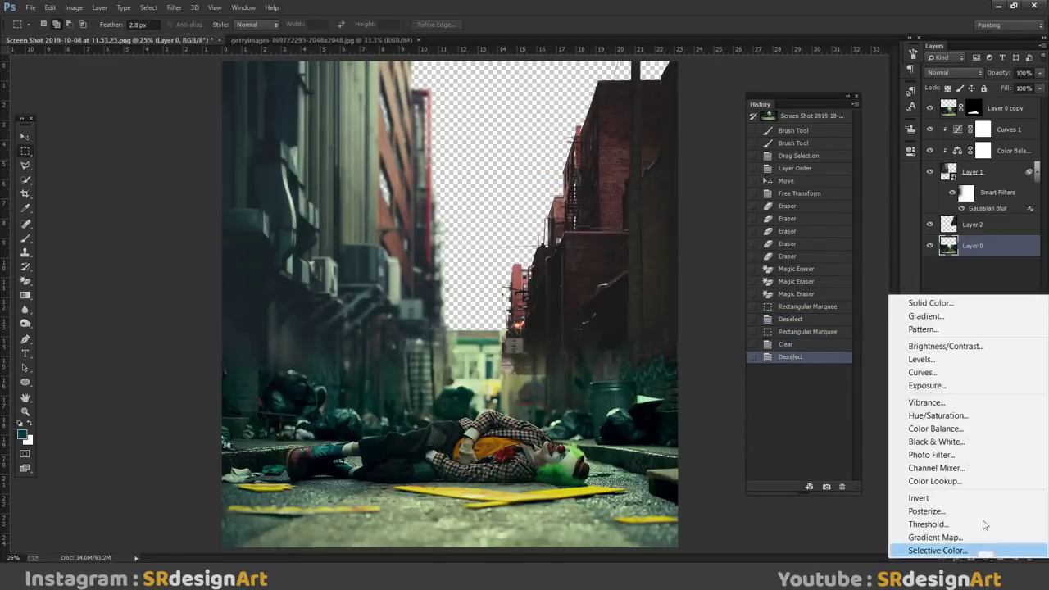
# Step: Create a new empty layer beneath Layer 0
pyautogui.click(975, 252)
pyautogui.hotkey('ctrl', 'shift', 'alt', 'n')
pyautogui.hotkey('ctrl', '[')
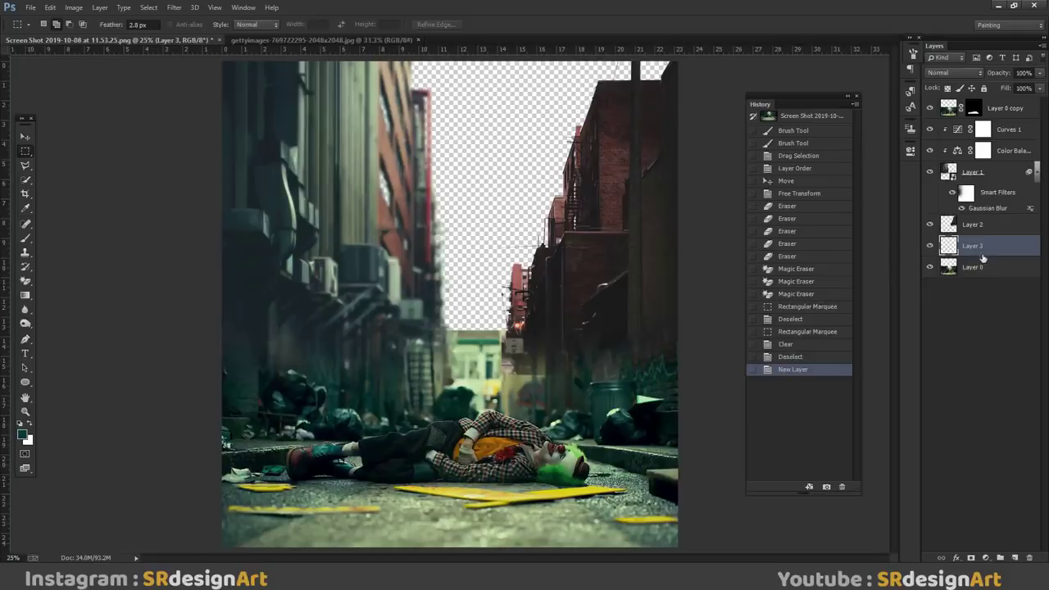
# Step: Add a Solid Color fill layer in light grey #d4d4d4
pyautogui.click(984, 557)
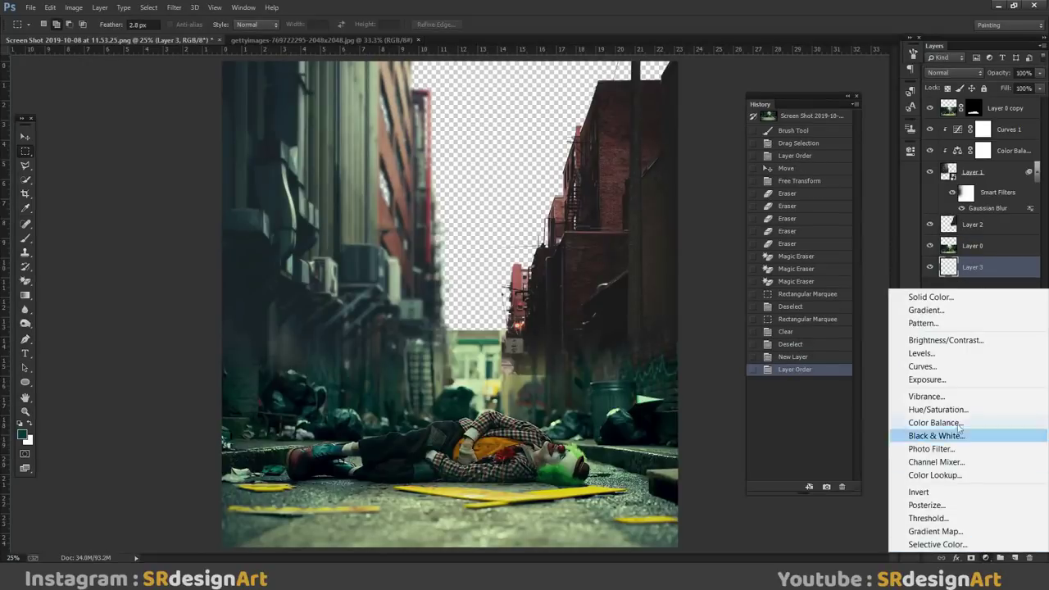
pyautogui.click(928, 303)
pyautogui.write('dcdcdc')
pyautogui.moveTo(781, 397); pyautogui.dragTo(780, 401)
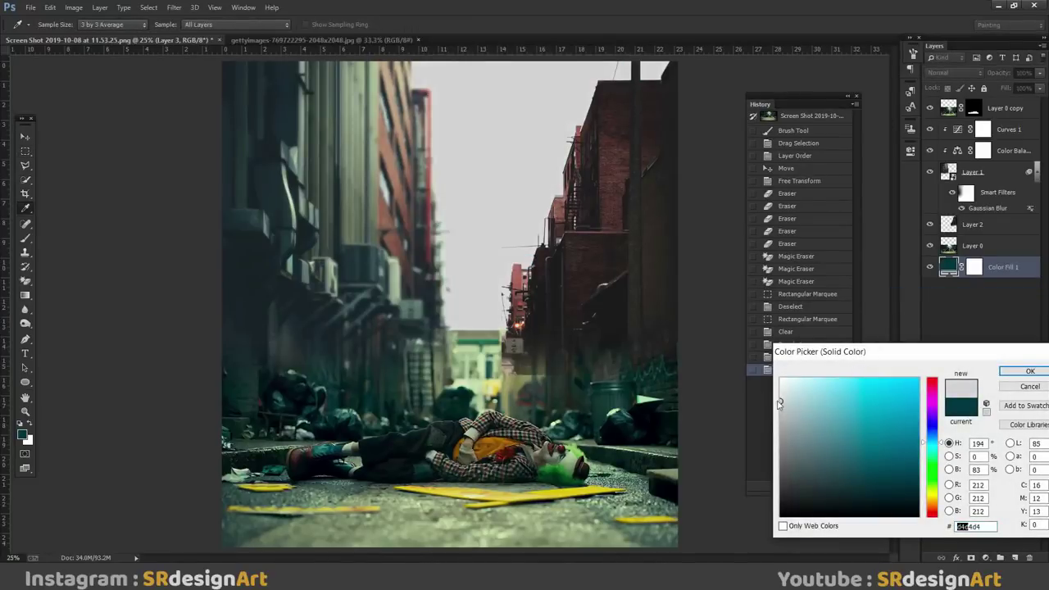
pyautogui.click(1030, 371)
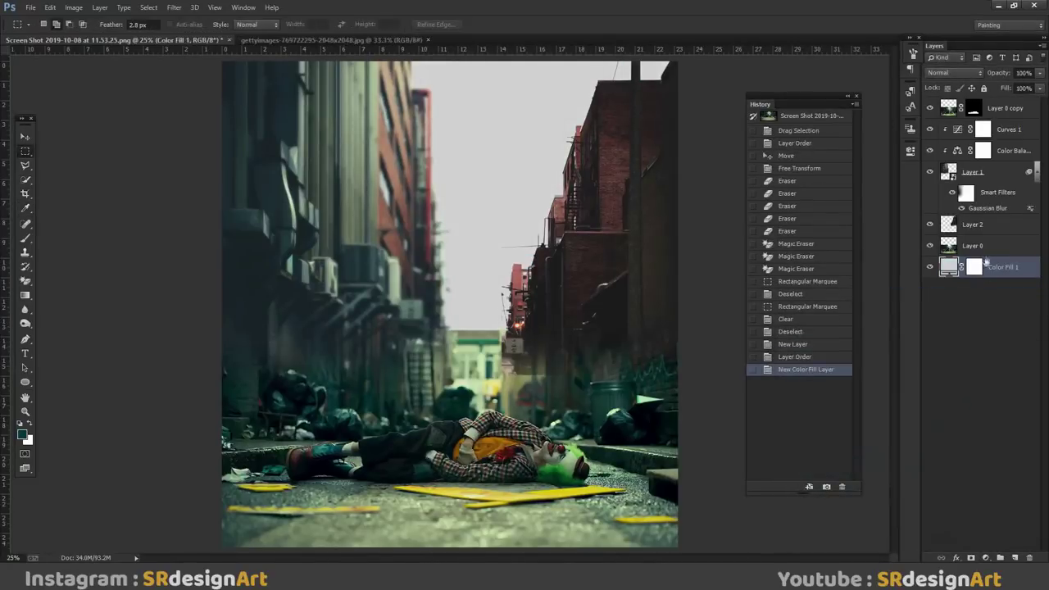
pyautogui.click(974, 227)
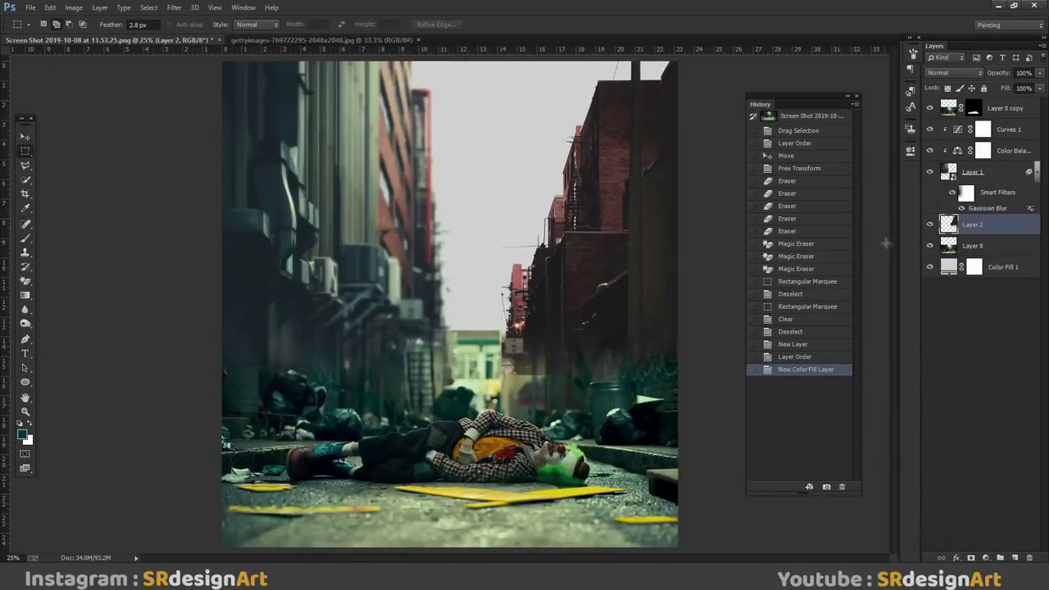
# Step: Make Layer 2 a Smart Object with a Gaussian Blur smart filter and add a layer mask
pyautogui.rightClick(1004, 231)
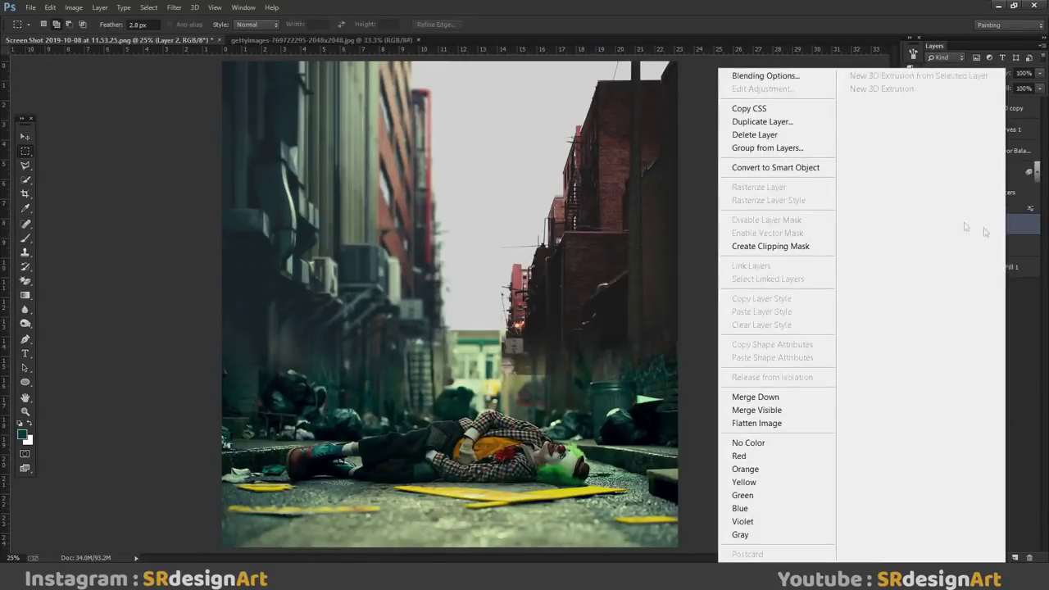
pyautogui.click(807, 168)
pyautogui.click(174, 8)
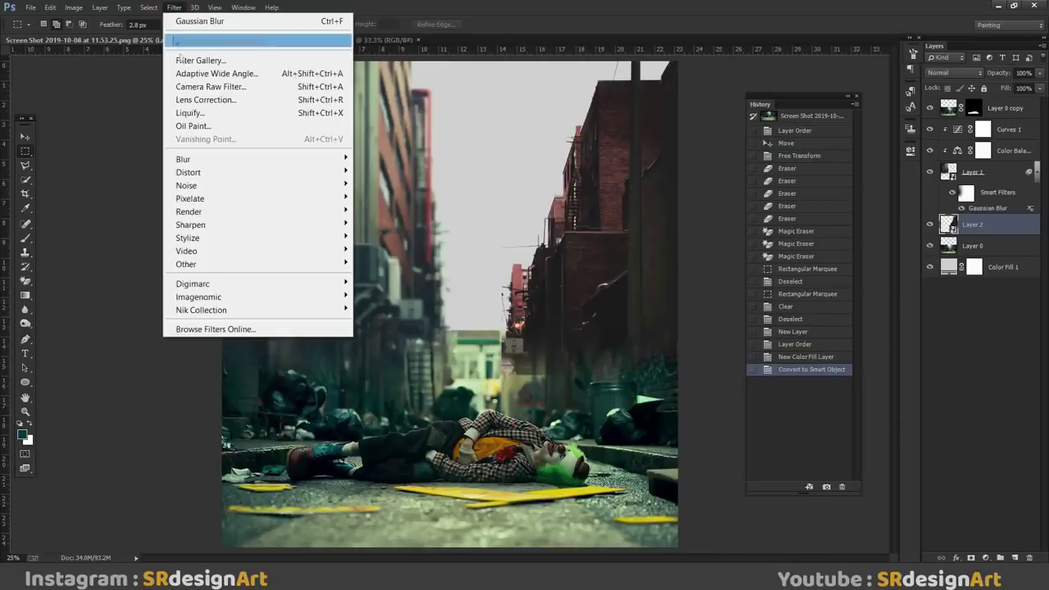
pyautogui.moveTo(183, 159)
pyautogui.click(385, 260)
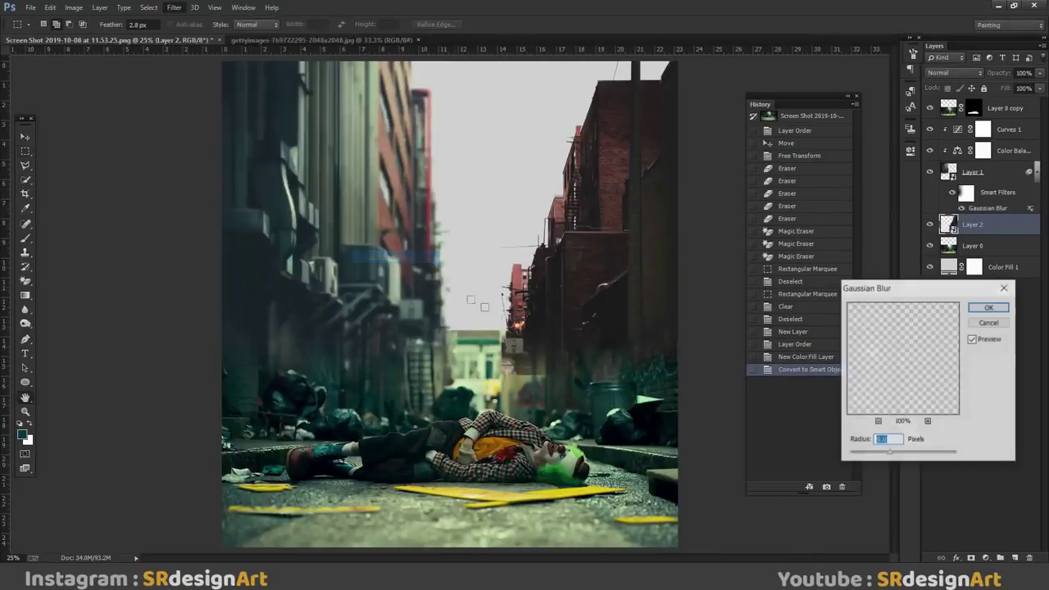
pyautogui.press('Return')
pyautogui.scroll(1, 773, 395)
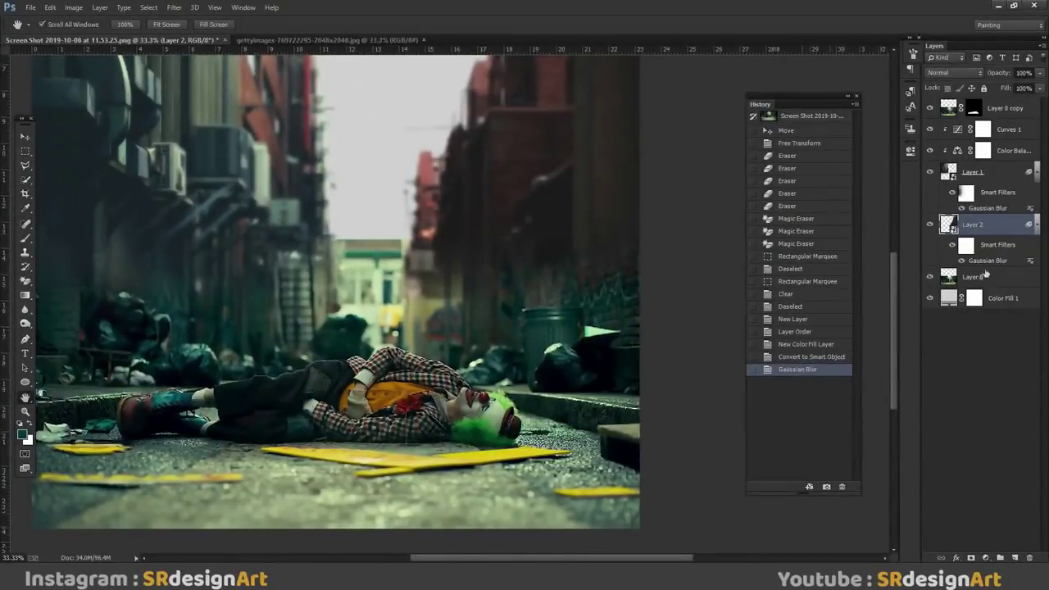
pyautogui.click(970, 558)
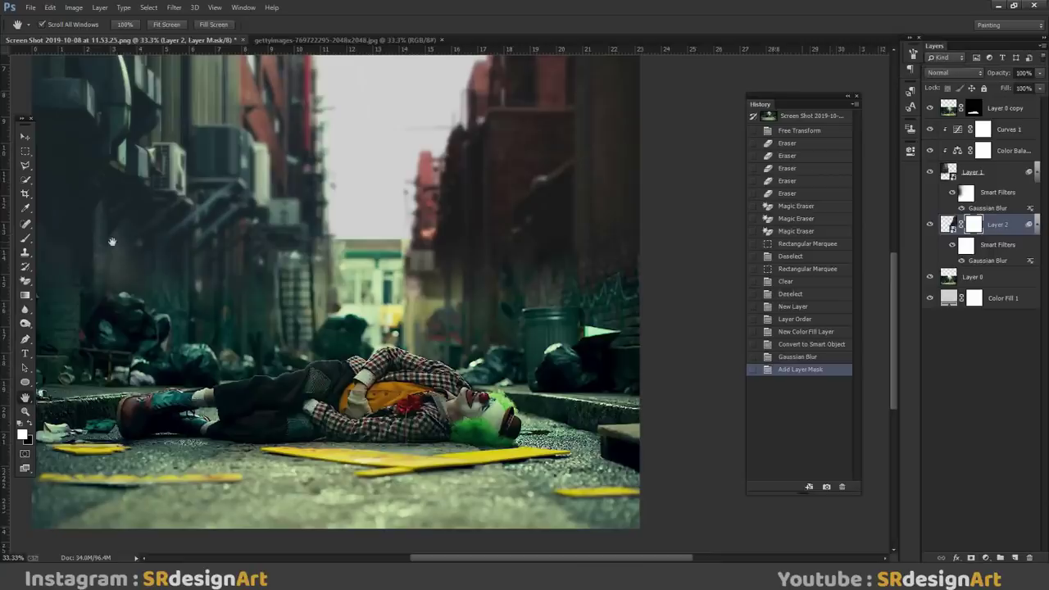
# Step: Paint black across the alley on Layer 2's layer mask with a 45% opacity brush
pyautogui.click(26, 238)
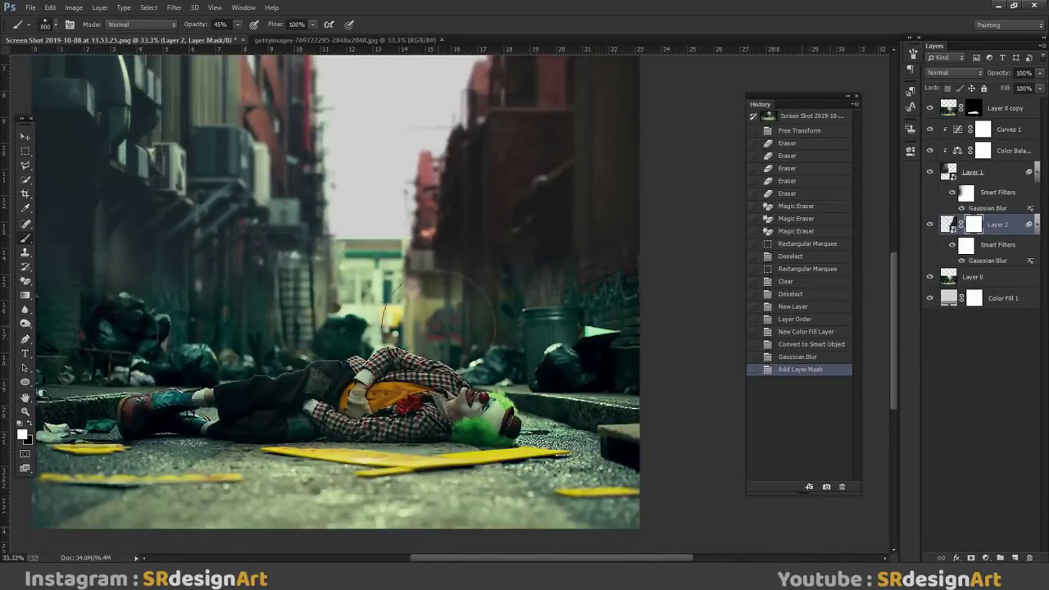
pyautogui.moveTo(436, 323); pyautogui.dragTo(437, 320)
pyautogui.moveTo(437, 320); pyautogui.dragTo(402, 322)
pyautogui.moveTo(393, 320); pyautogui.dragTo(385, 316)
pyautogui.moveTo(491, 311); pyautogui.dragTo(516, 360)
pyautogui.moveTo(516, 345); pyautogui.dragTo(525, 369)
pyautogui.moveTo(582, 353); pyautogui.dragTo(602, 357)
pyautogui.moveTo(614, 270); pyautogui.dragTo(631, 269)
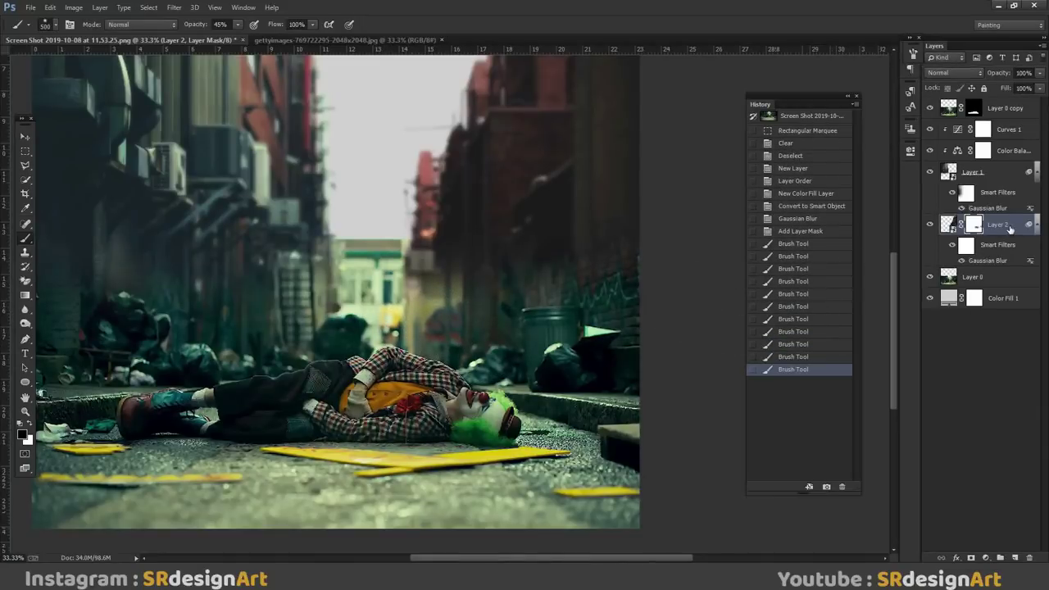
# Step: Pan right and try a larger-brush stroke on the upper-right mask, then undo it
pyautogui.moveTo(543, 182); pyautogui.dragTo(424, 247)
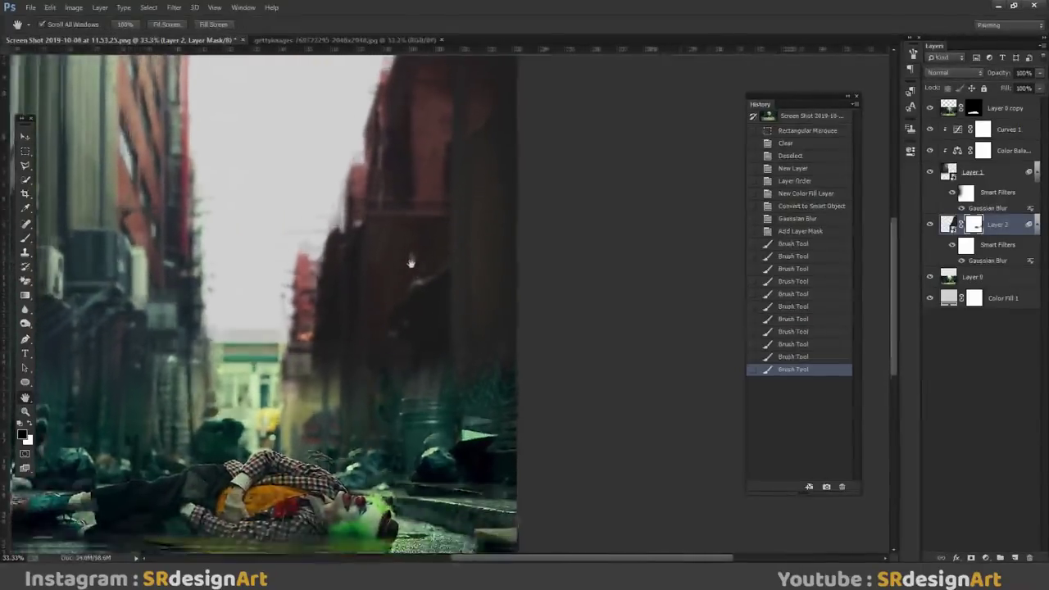
pyautogui.click(25, 237)
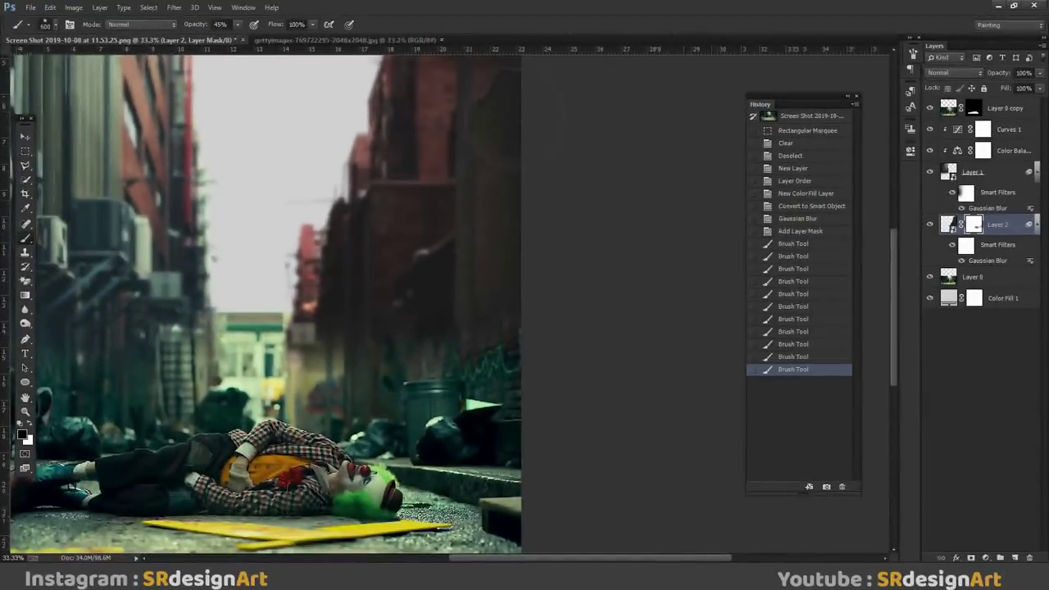
pyautogui.press(']')
pyautogui.press(']')
pyautogui.moveTo(484, 131); pyautogui.dragTo(513, 332)
pyautogui.hotkey('ctrl', 'z')
# Step: Paint Layer 2's Smart Filter mask to reduce the blur along the right alley wall
pyautogui.click(961, 249)
pyautogui.moveTo(517, 110); pyautogui.dragTo(542, 312)
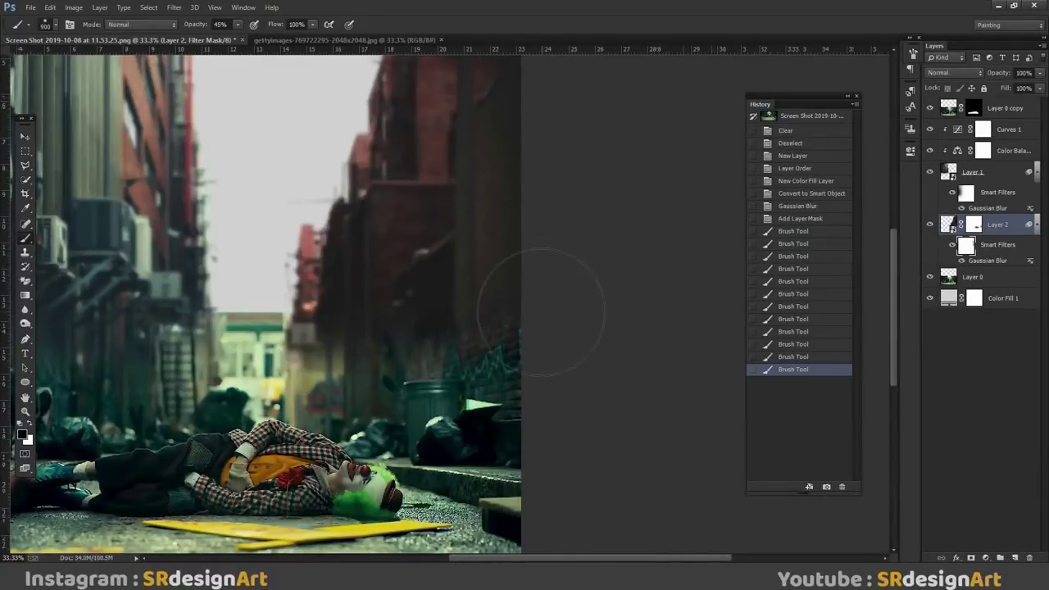
pyautogui.moveTo(508, 246); pyautogui.dragTo(525, 295)
pyautogui.moveTo(467, 175); pyautogui.dragTo(546, 206)
pyautogui.hotkey('ctrl', '-')
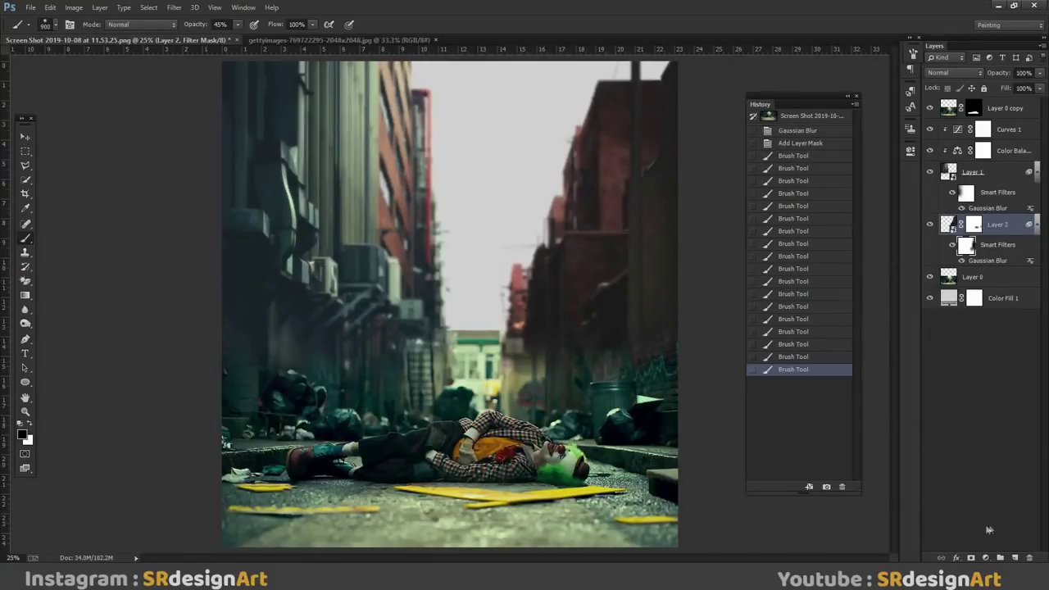
pyautogui.click(986, 557)
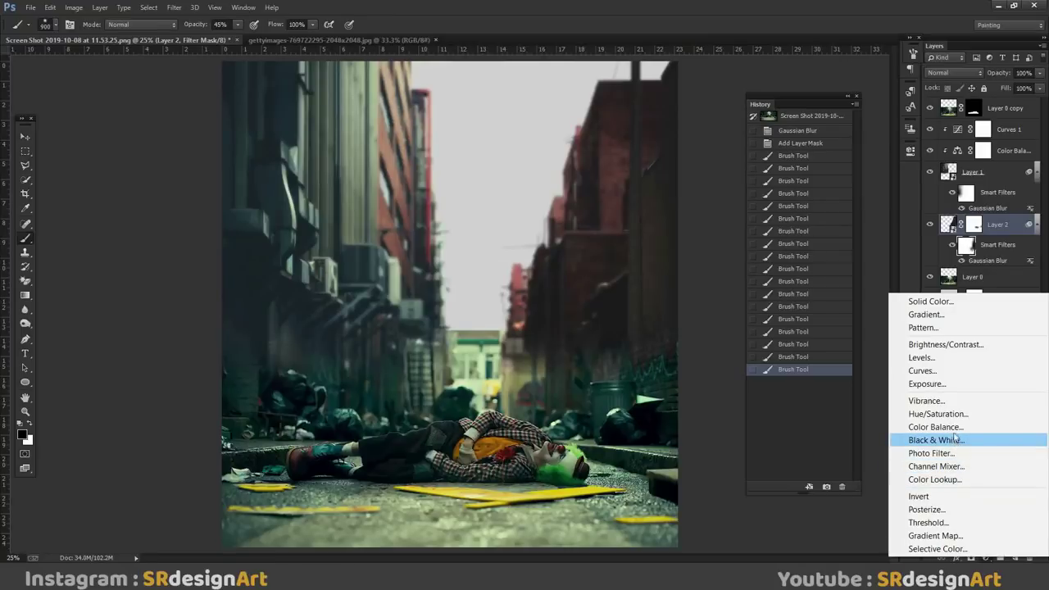
# Step: Add a Curves adjustment clipped to Layer 2 and slightly raise the RGB midpoint
pyautogui.click(922, 371)
pyautogui.rightClick(1001, 227)
pyautogui.click(767, 246)
pyautogui.moveTo(832, 253); pyautogui.dragTo(836, 251)
# Step: Lower the Blue midtones and raise the Green midtones to tint the buildings teal
pyautogui.click(830, 195)
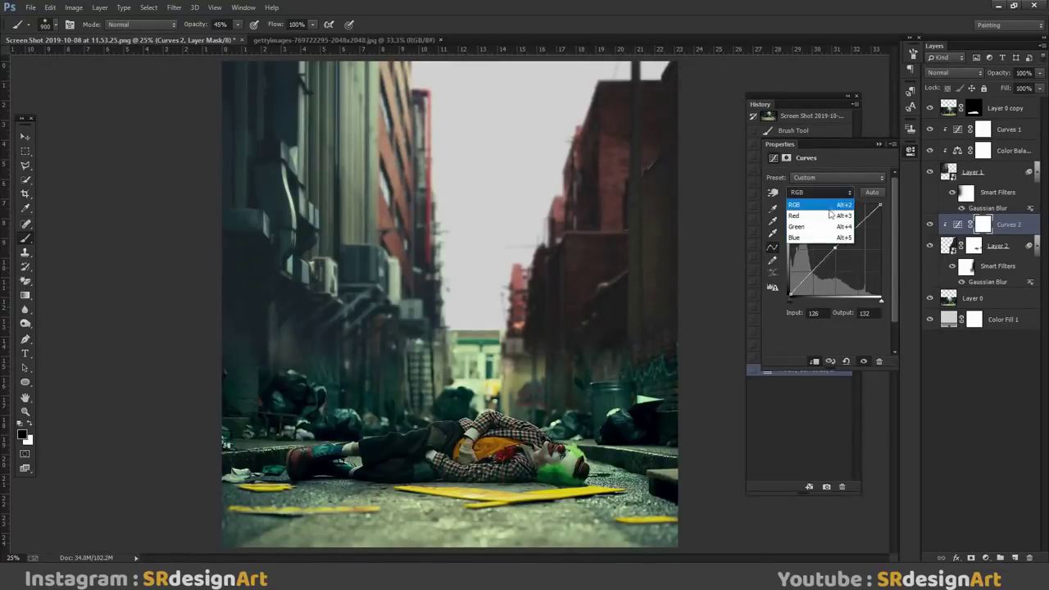
pyautogui.click(833, 237)
pyautogui.moveTo(833, 246); pyautogui.dragTo(837, 253)
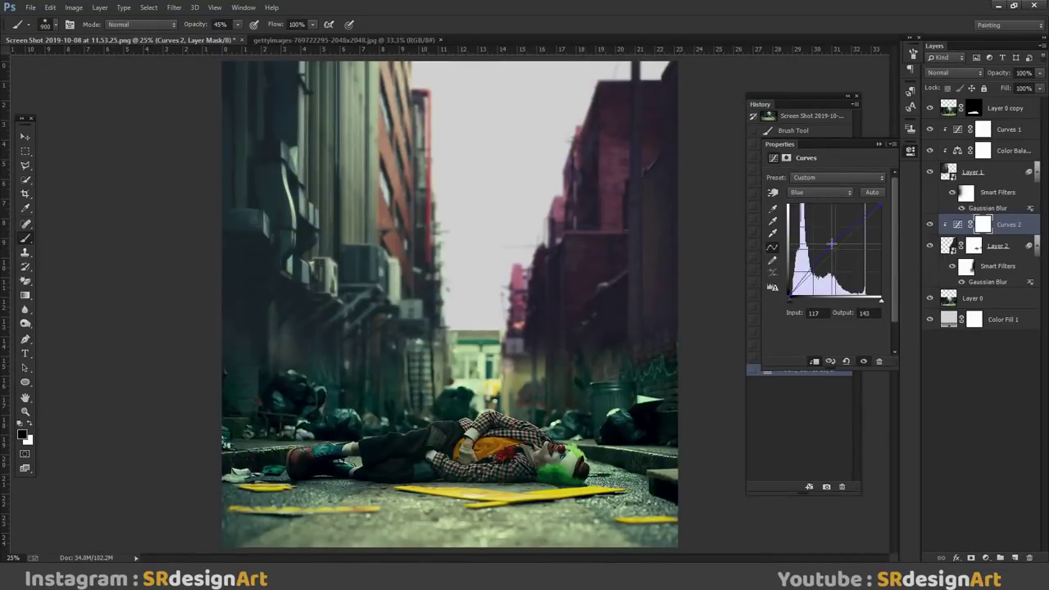
pyautogui.click(820, 192)
pyautogui.click(819, 229)
pyautogui.moveTo(832, 253); pyautogui.dragTo(834, 237)
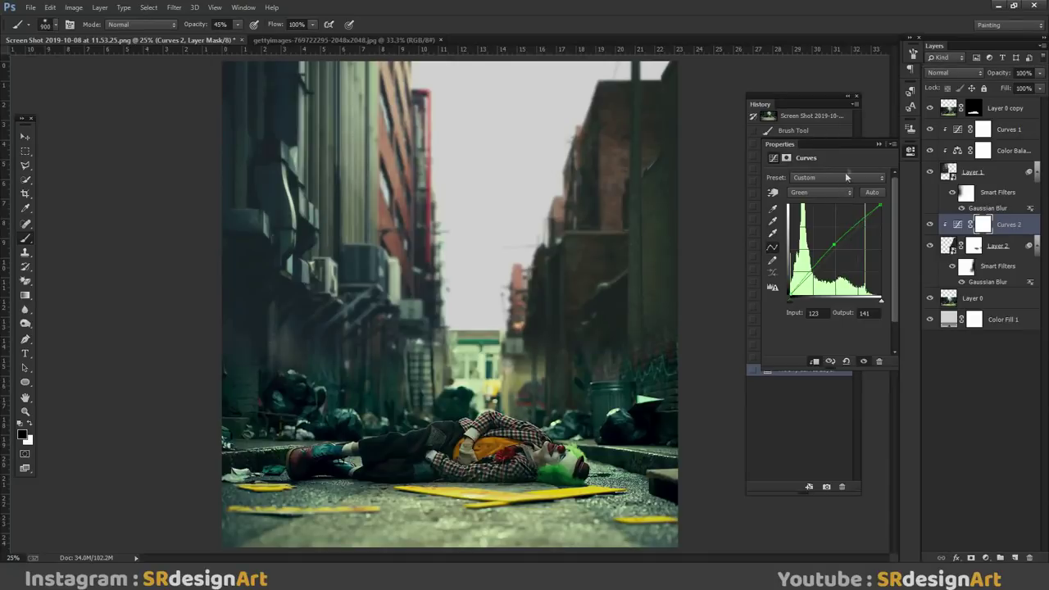
pyautogui.click(878, 144)
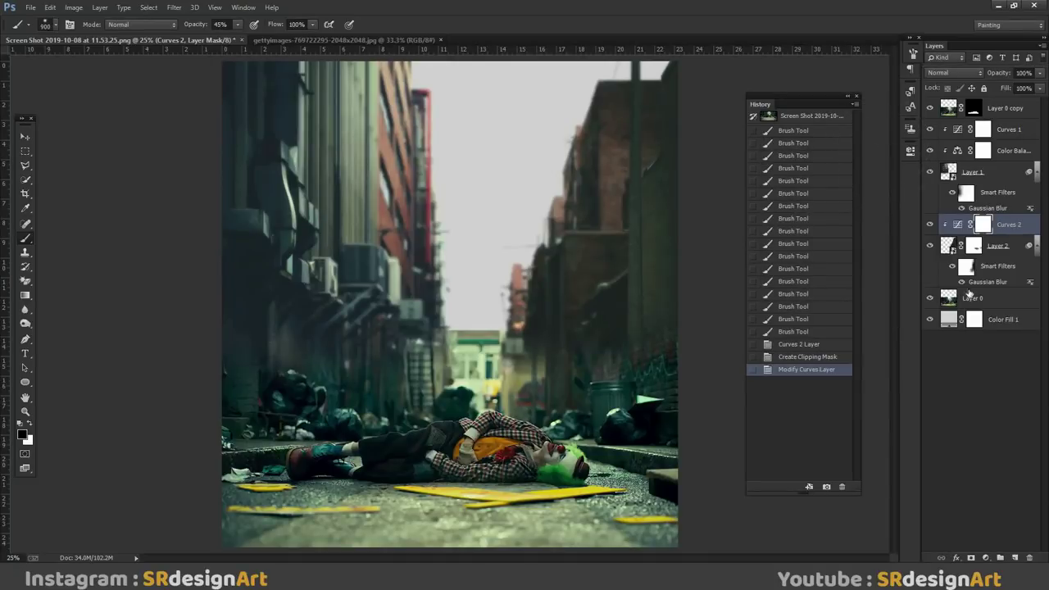
pyautogui.click(994, 250)
# Step: Rasterize Layer 2 and zoom in on the right side of the alley
pyautogui.rightClick(1007, 250)
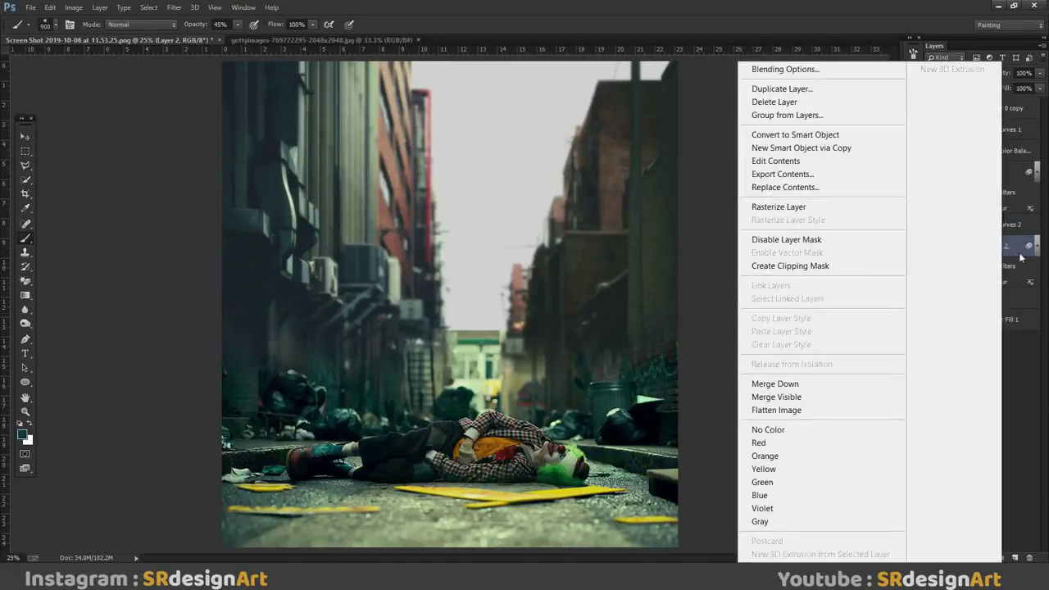
pyautogui.press('Escape')
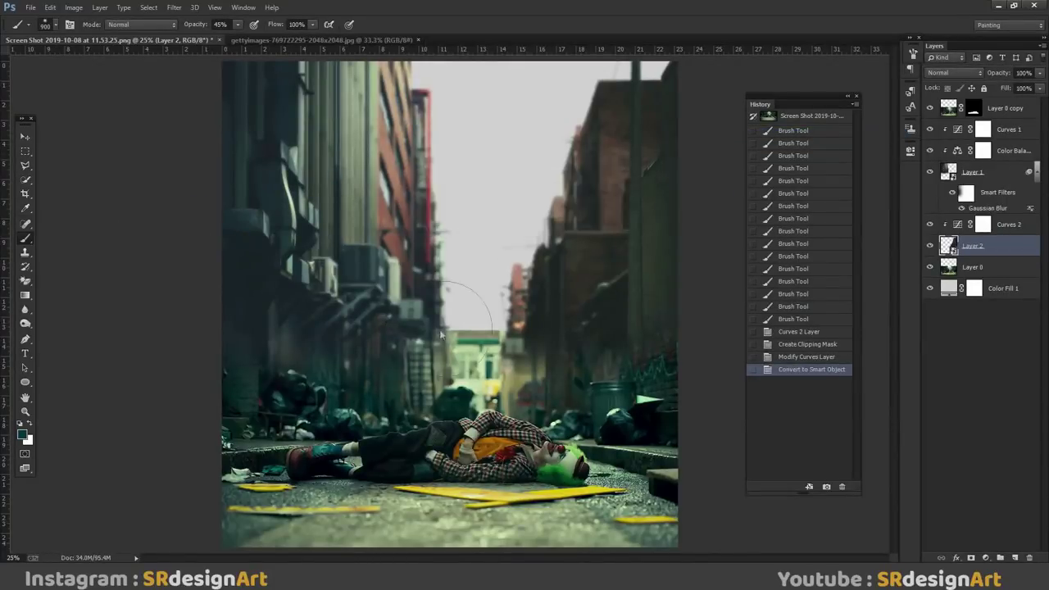
pyautogui.press('h')
pyautogui.scroll(2, 355, 285)
pyautogui.moveTo(355, 286); pyautogui.dragTo(33, 237)
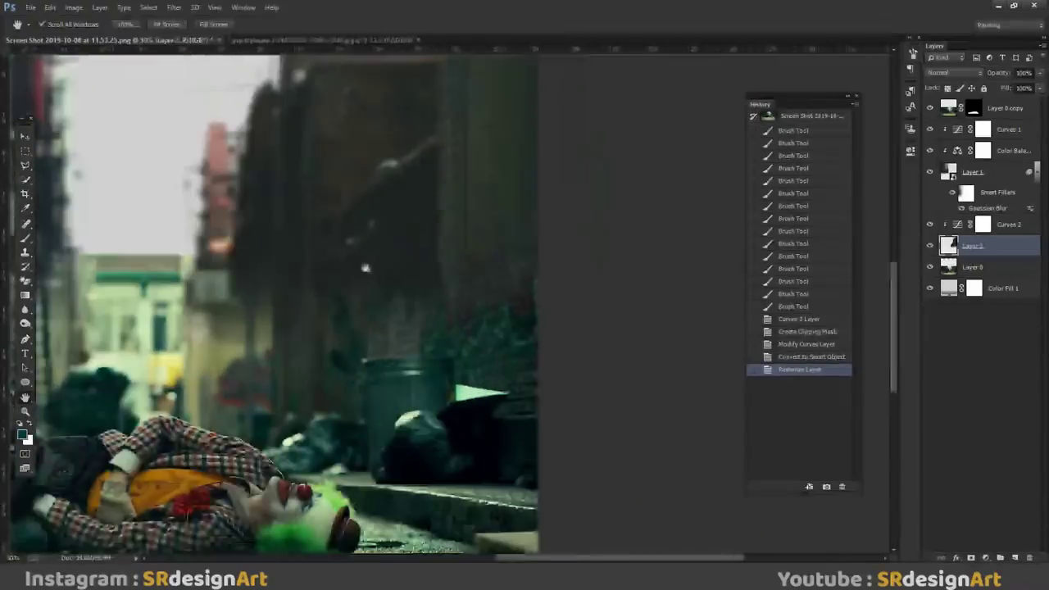
# Step: Clone wall texture over the dark area by the trash can with a 147 px Clone Stamp
pyautogui.click(26, 251)
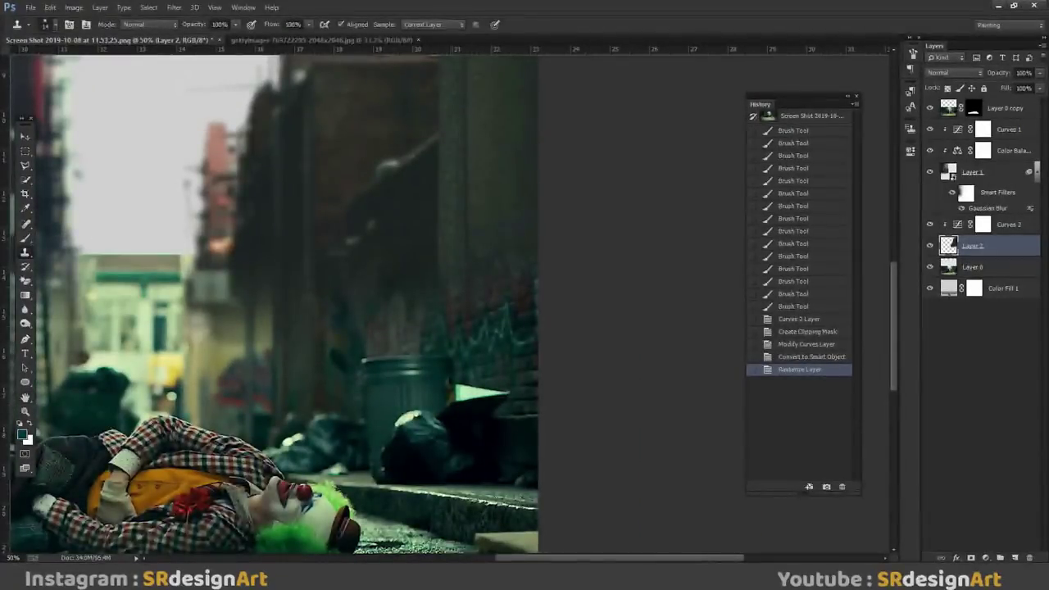
pyautogui.rightClick(533, 261)
pyautogui.moveTo(541, 262); pyautogui.dragTo(534, 262)
pyautogui.press('Return')
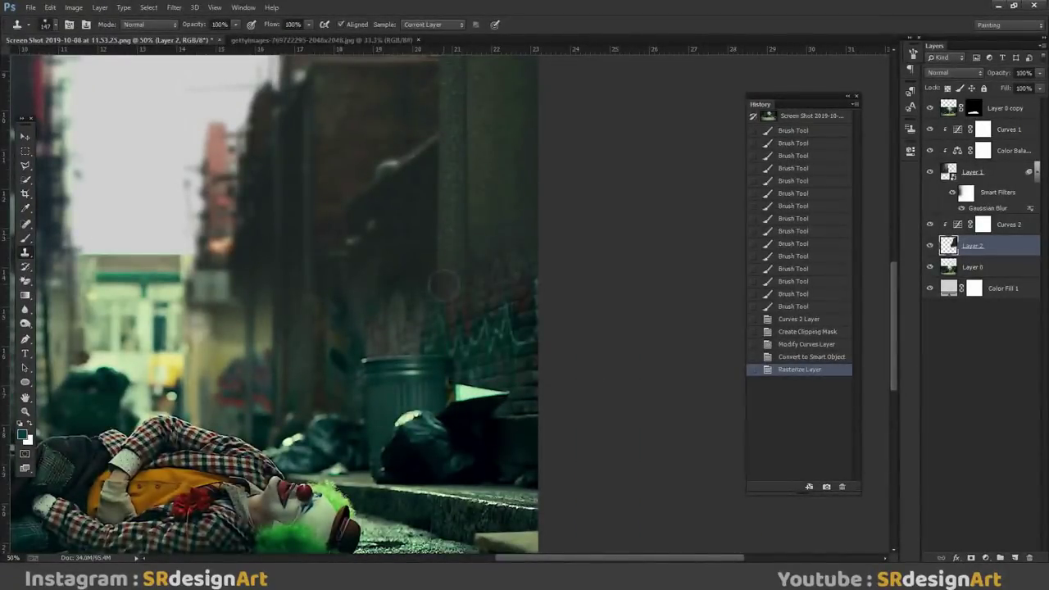
pyautogui.keyDown('alt'); pyautogui.click(453, 256); pyautogui.keyUp('alt')
pyautogui.moveTo(469, 266); pyautogui.dragTo(525, 344)
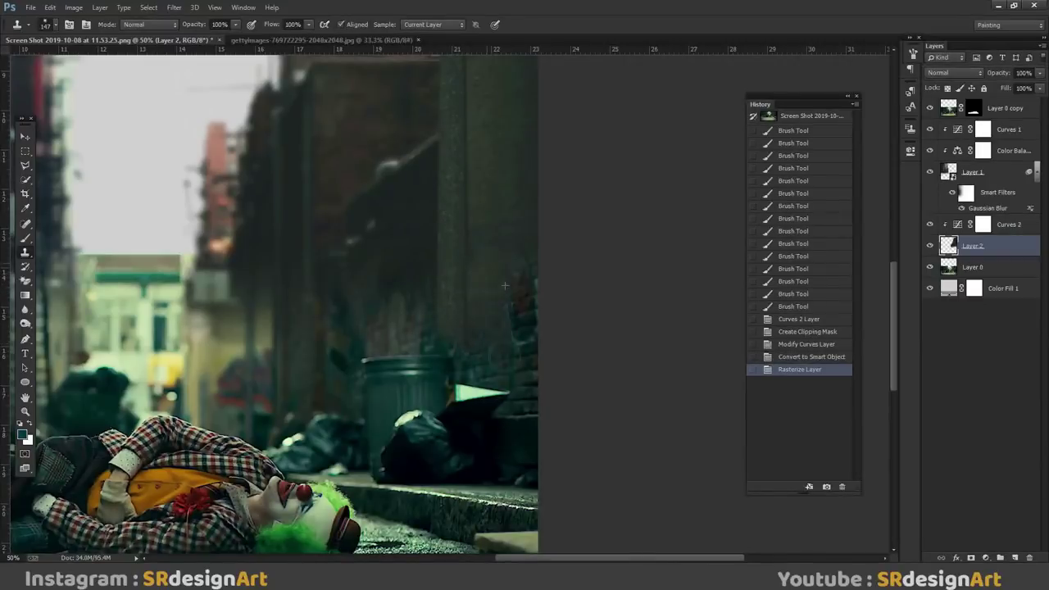
pyautogui.moveTo(467, 284); pyautogui.dragTo(465, 375)
pyautogui.moveTo(438, 315); pyautogui.dragTo(442, 347)
# Step: Try a Burn stroke on the wall near the trash can, undo it, and zoom out
pyautogui.hotkey('ctrl', '-')
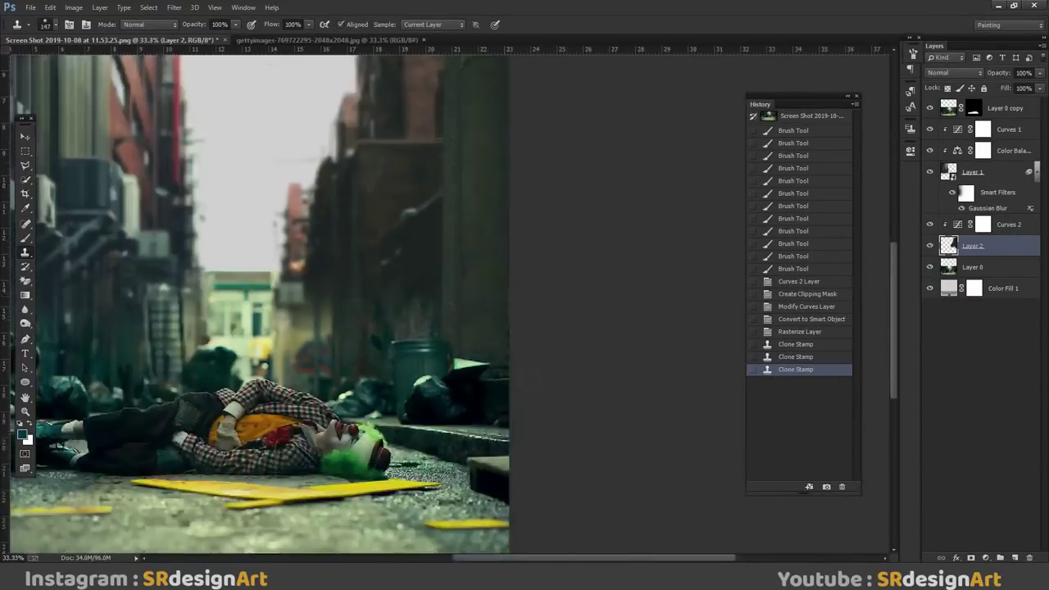
pyautogui.click(25, 323)
pyautogui.moveTo(480, 293); pyautogui.dragTo(449, 305)
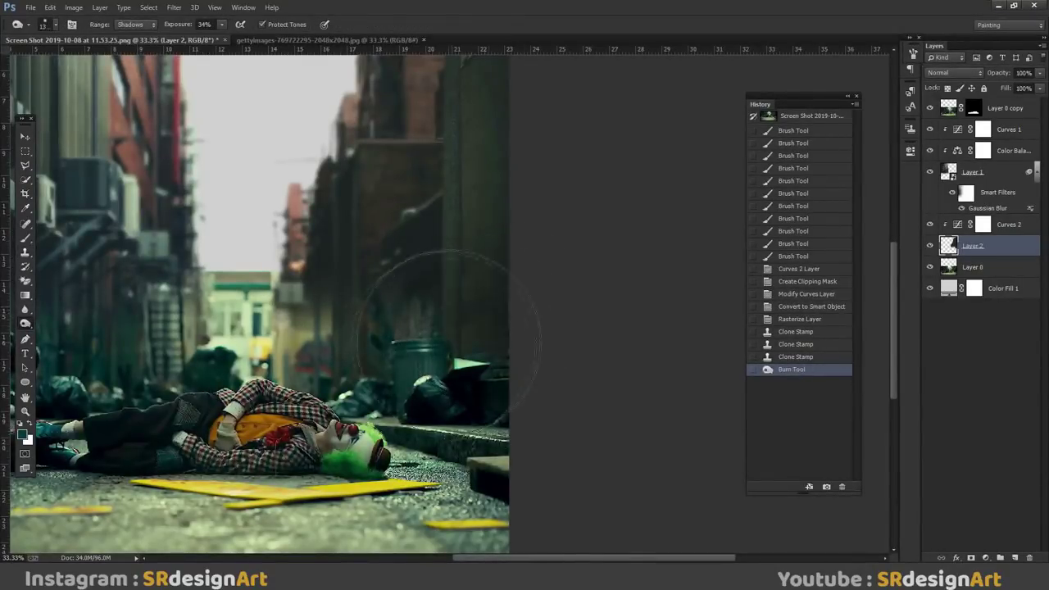
pyautogui.hotkey('ctrl', 'z')
pyautogui.hotkey('ctrl', '-')
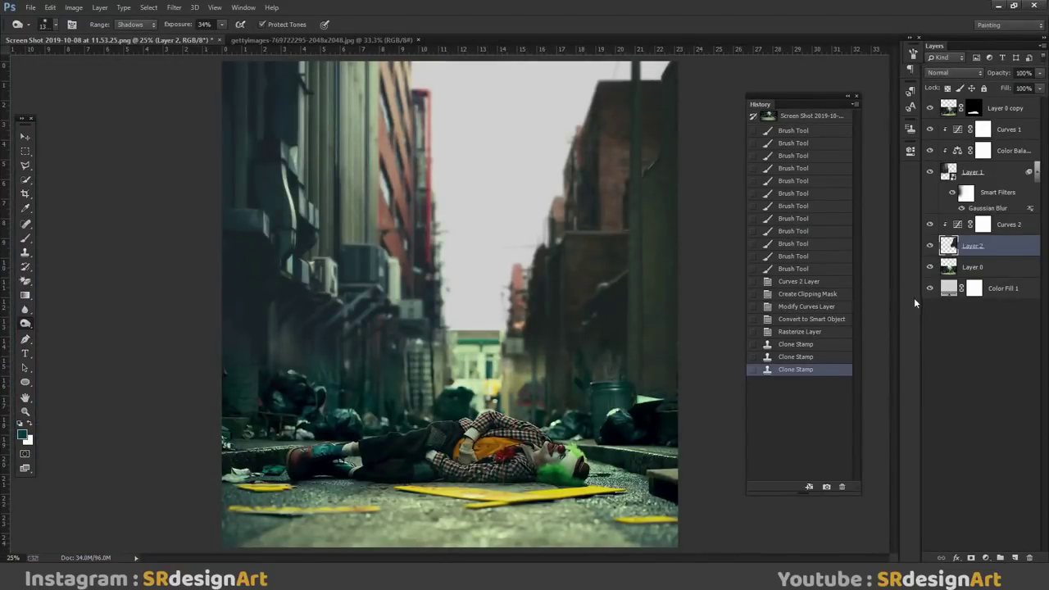
# Step: Add a Color Balance adjustment above Layer 2 with midtones Cyan-Red -6 and Yellow-Blue +8
pyautogui.click(985, 557)
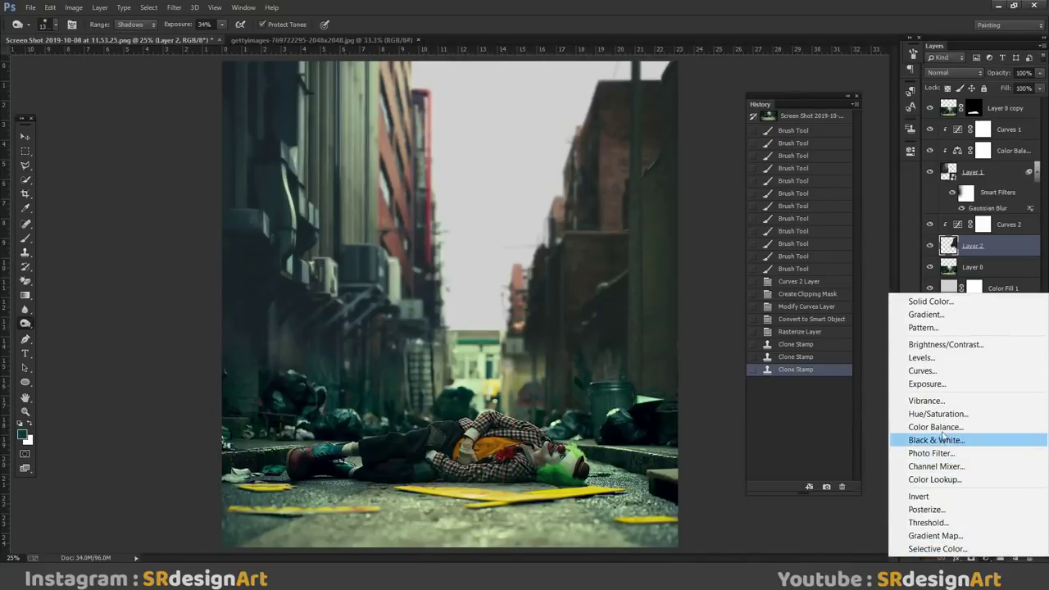
pyautogui.click(943, 440)
pyautogui.moveTo(811, 204); pyautogui.dragTo(809, 203)
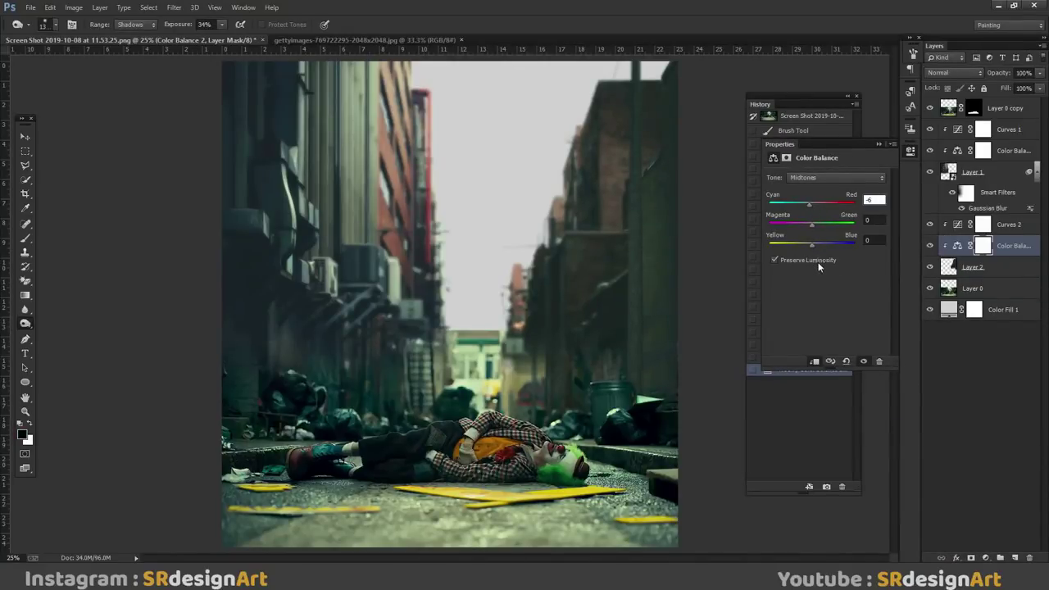
pyautogui.moveTo(816, 246); pyautogui.dragTo(815, 244)
# Step: Select Layer 0 and add a new empty Layer 3 above it
pyautogui.click(973, 268)
pyautogui.click(973, 289)
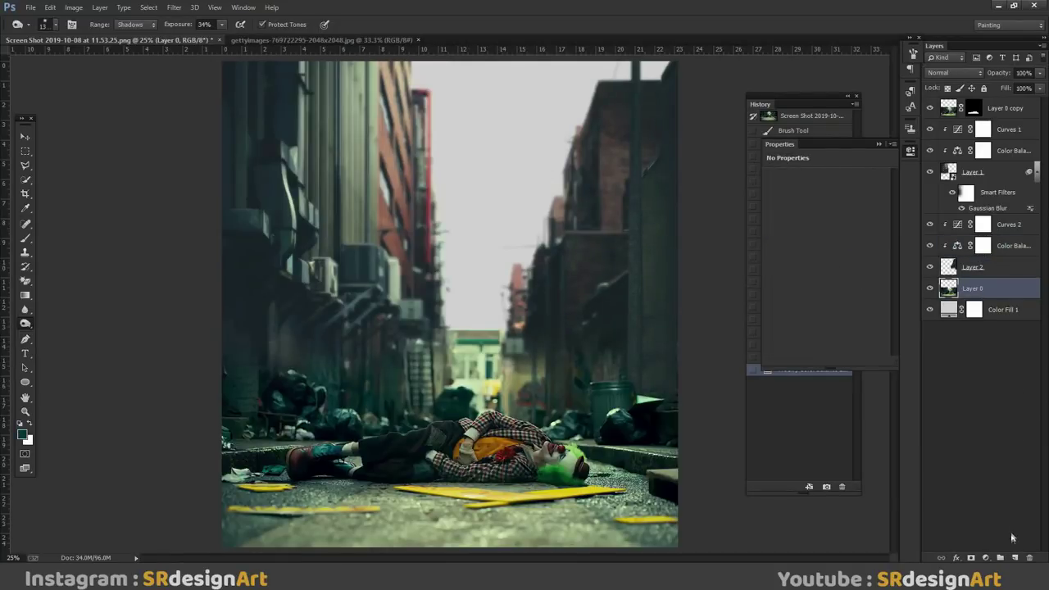
pyautogui.click(1015, 557)
# Step: Brush a dark blue-grey over the distant lit buildings in the alley centre
pyautogui.click(26, 243)
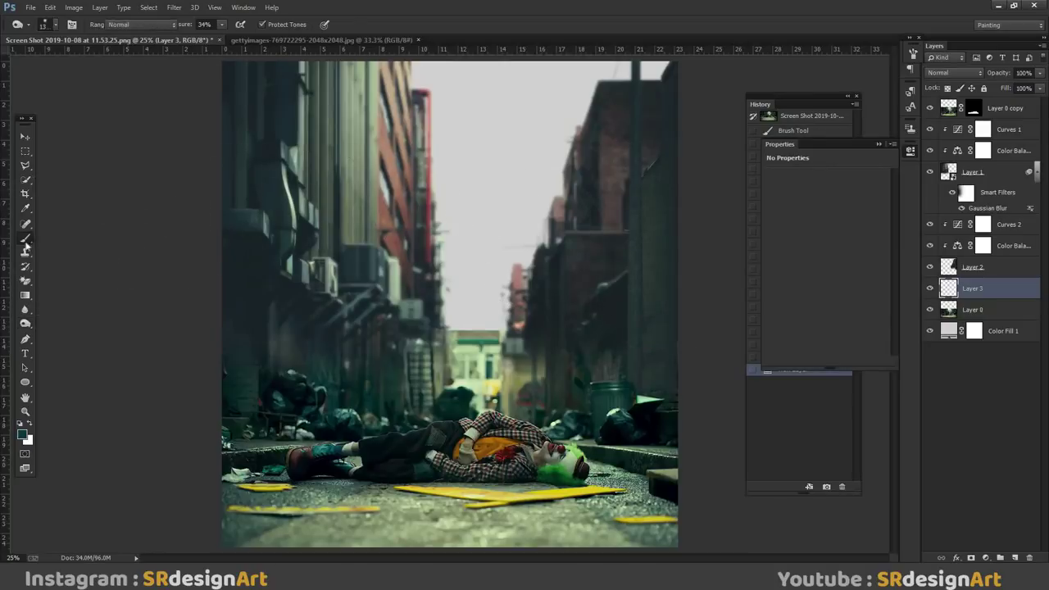
pyautogui.click(24, 438)
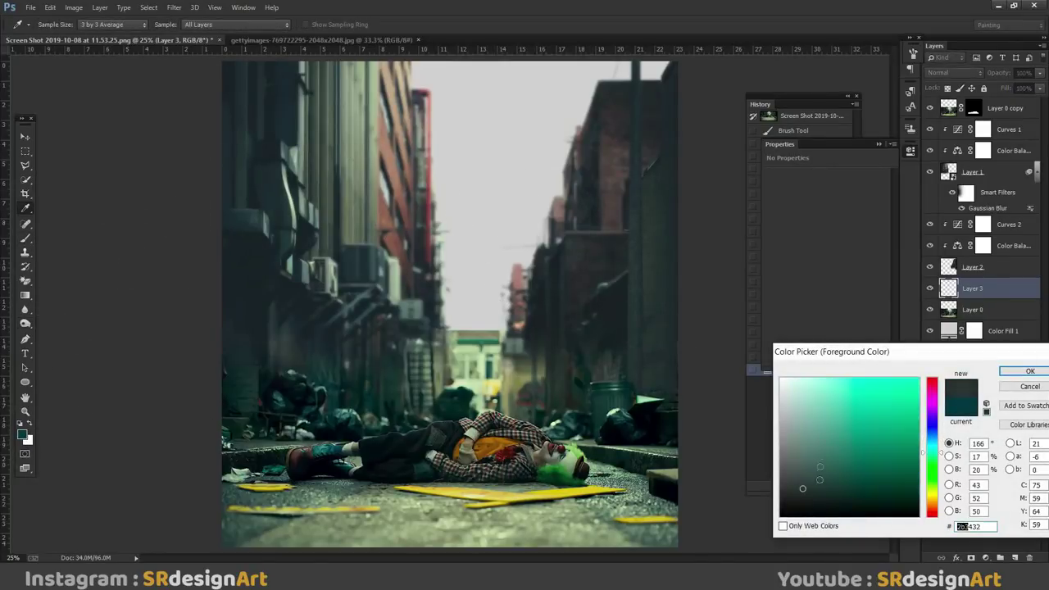
pyautogui.click(580, 348)
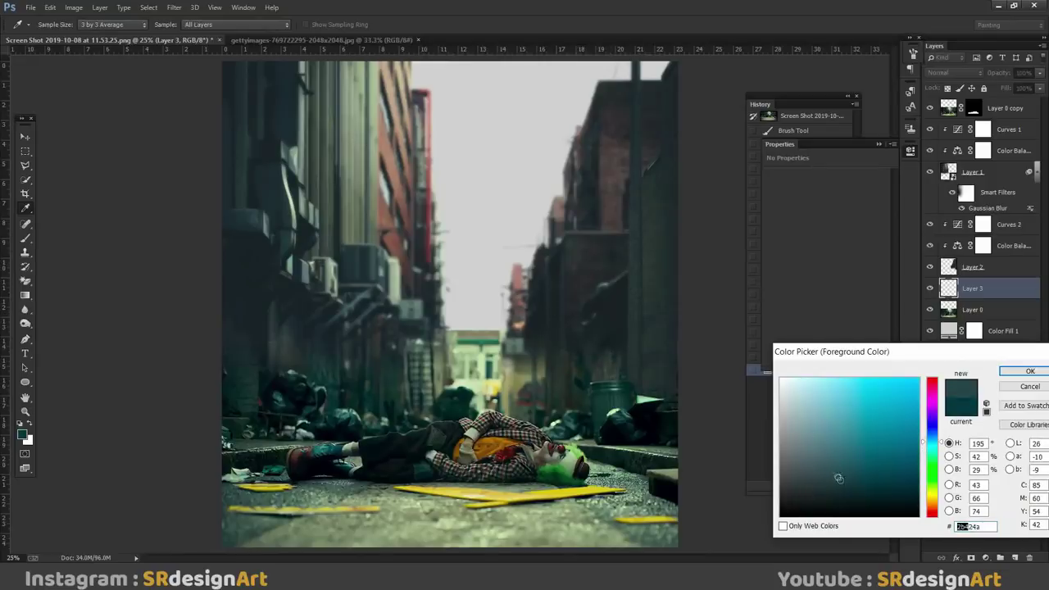
pyautogui.press('Return')
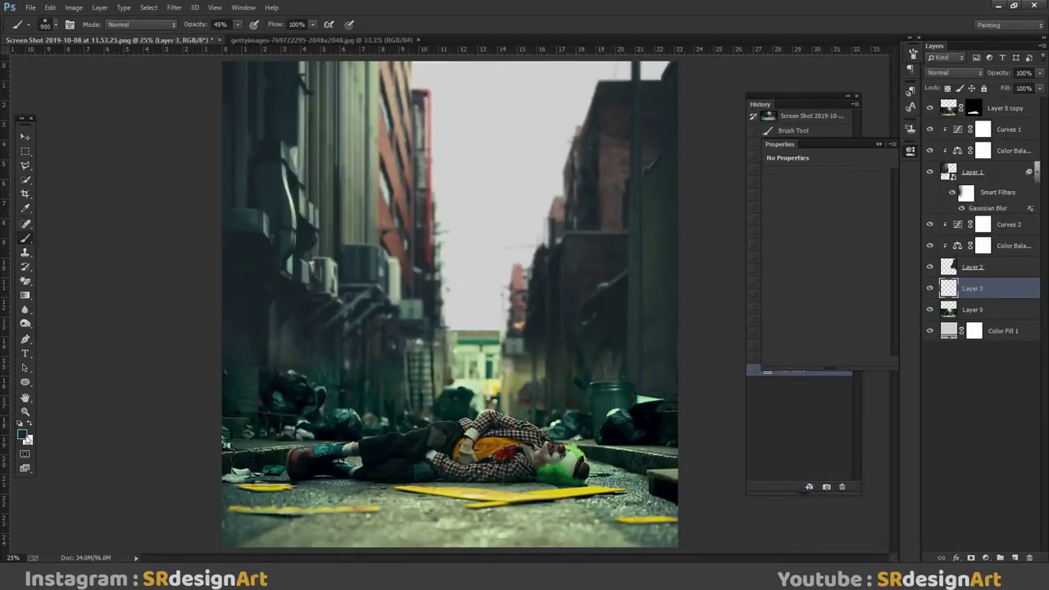
pyautogui.click(25, 438)
pyautogui.click(818, 479)
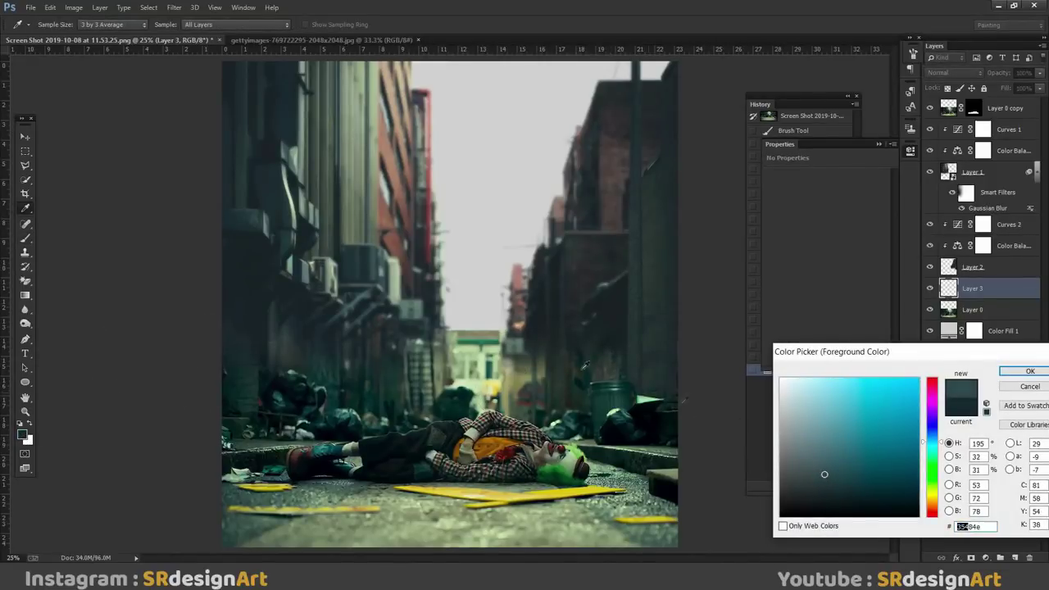
pyautogui.press('Return')
pyautogui.moveTo(476, 340); pyautogui.dragTo(467, 409)
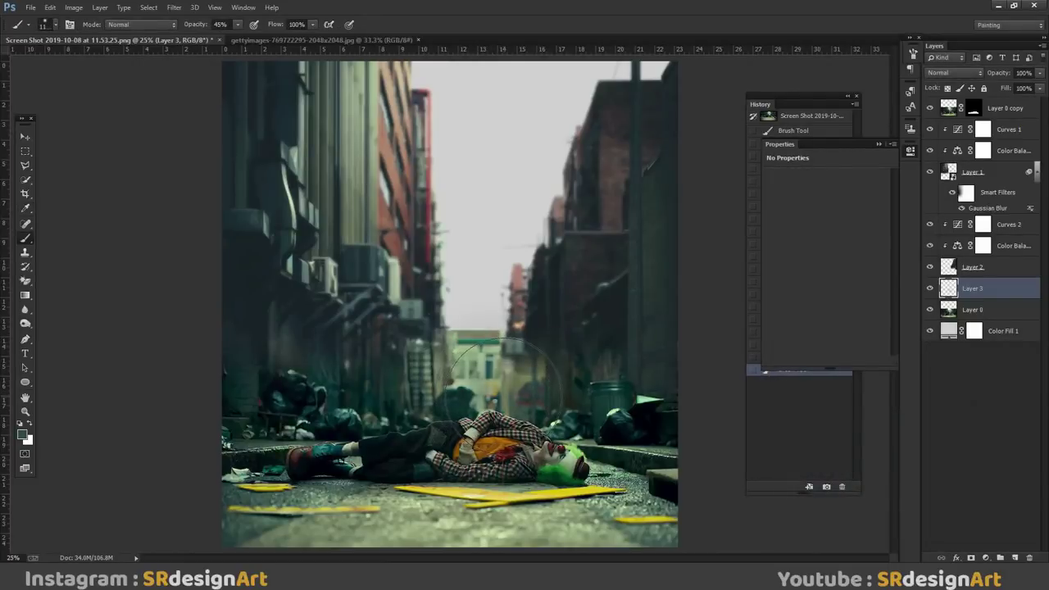
# Step: Paint soft white haze at low opacity over the alley, with Layer 3 placed just below Layer 0 copy
pyautogui.click(23, 434)
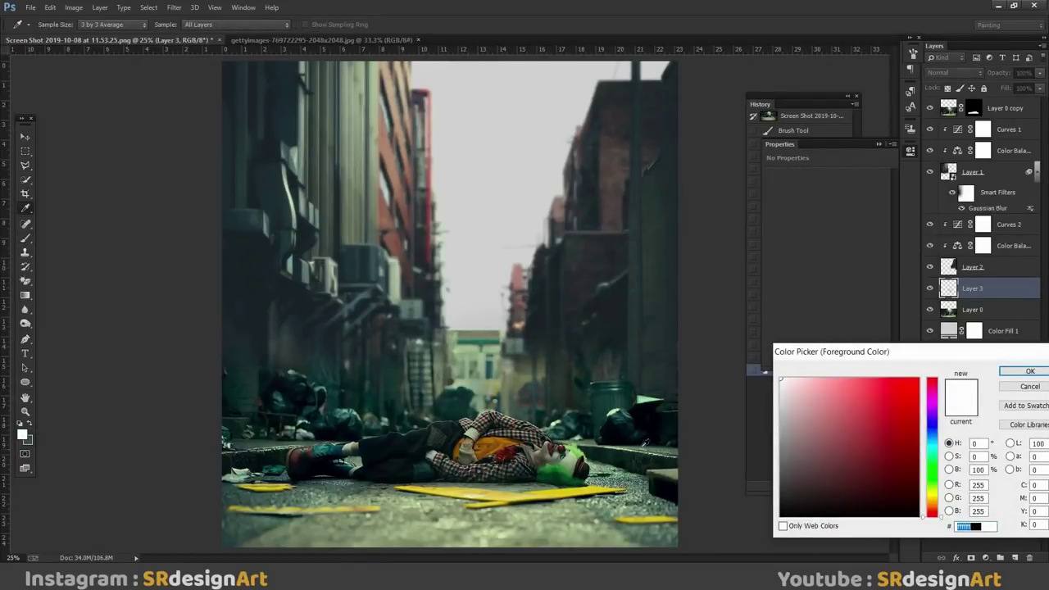
pyautogui.press('Return')
pyautogui.moveTo(498, 379)
pyautogui.mouseDown()
pyautogui.moveTo(462, 394)
pyautogui.moveTo(492, 345)
pyautogui.mouseUp()
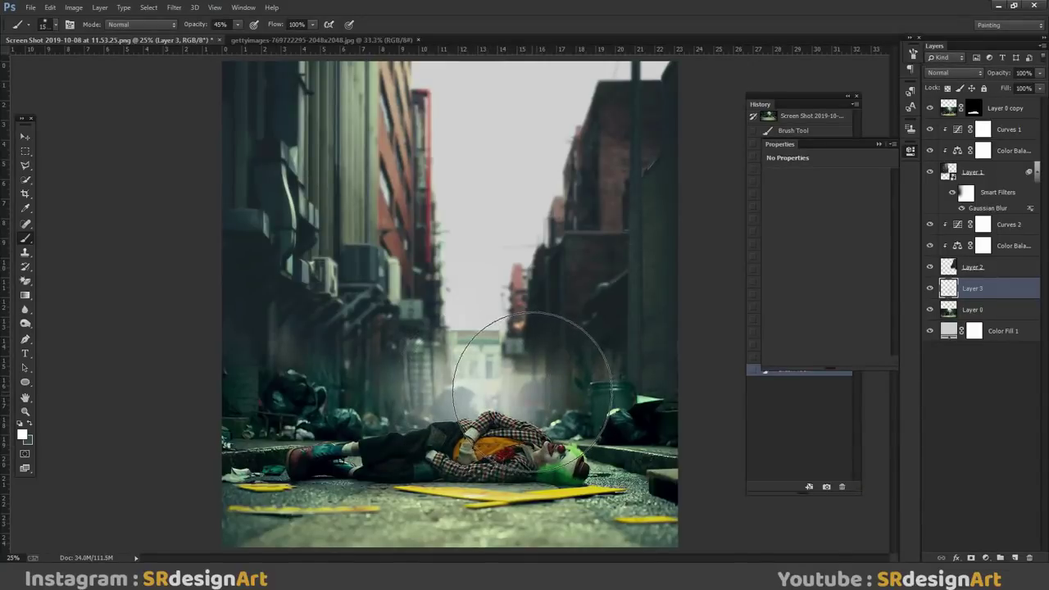
pyautogui.moveTo(187, 25); pyautogui.dragTo(168, 30)
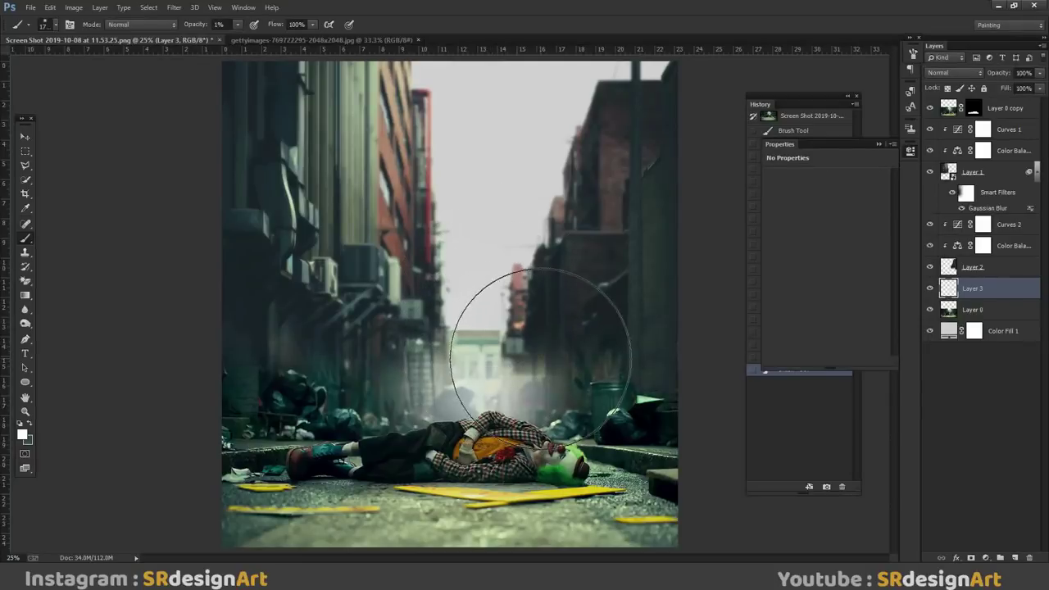
pyautogui.moveTo(525, 393); pyautogui.dragTo(582, 385)
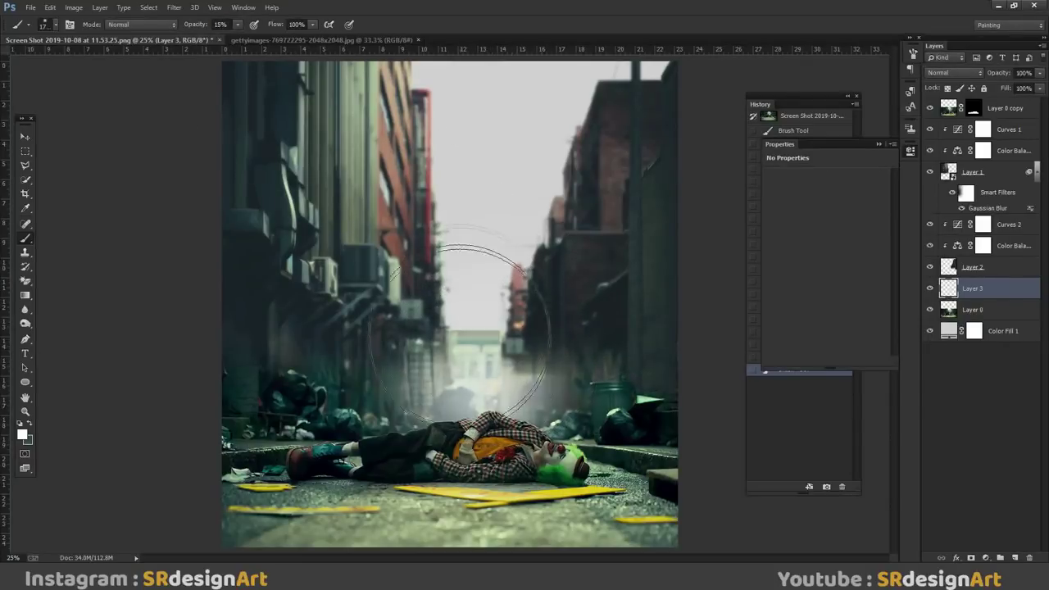
pyautogui.moveTo(974, 288); pyautogui.dragTo(974, 121)
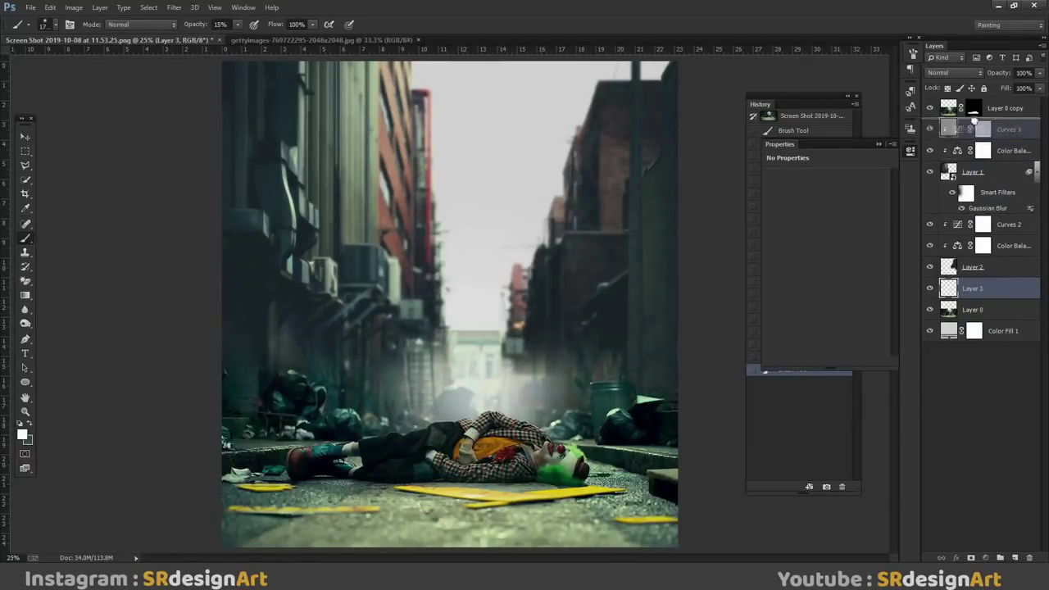
pyautogui.moveTo(541, 266); pyautogui.dragTo(549, 373)
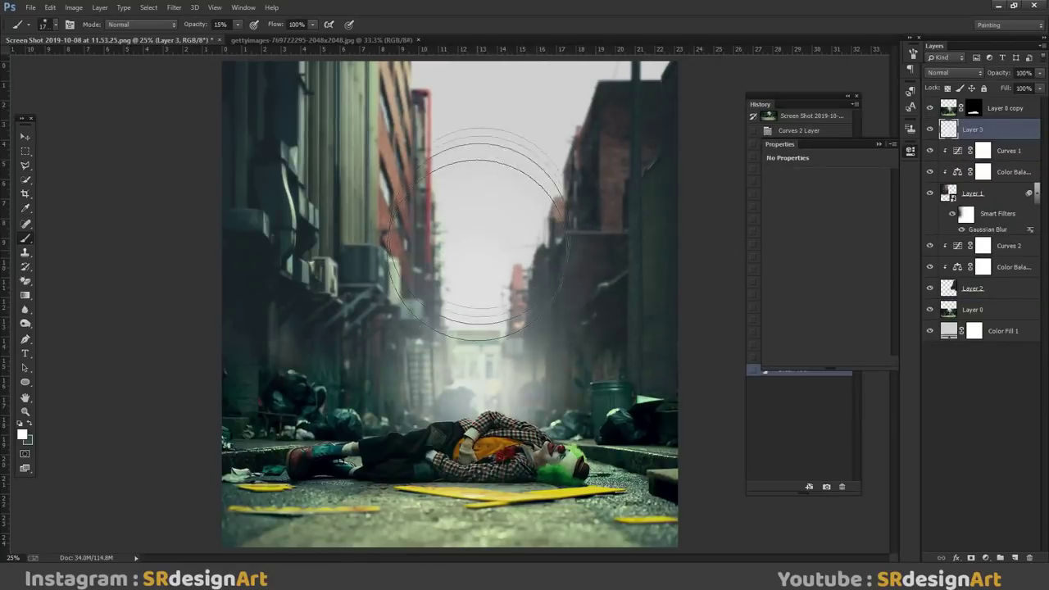
# Step: Add a Color Balance layer masked to the haze (Cyan -43, Blue +26) at 55% opacity
pyautogui.rightClick(948, 128)
pyautogui.click(934, 164)
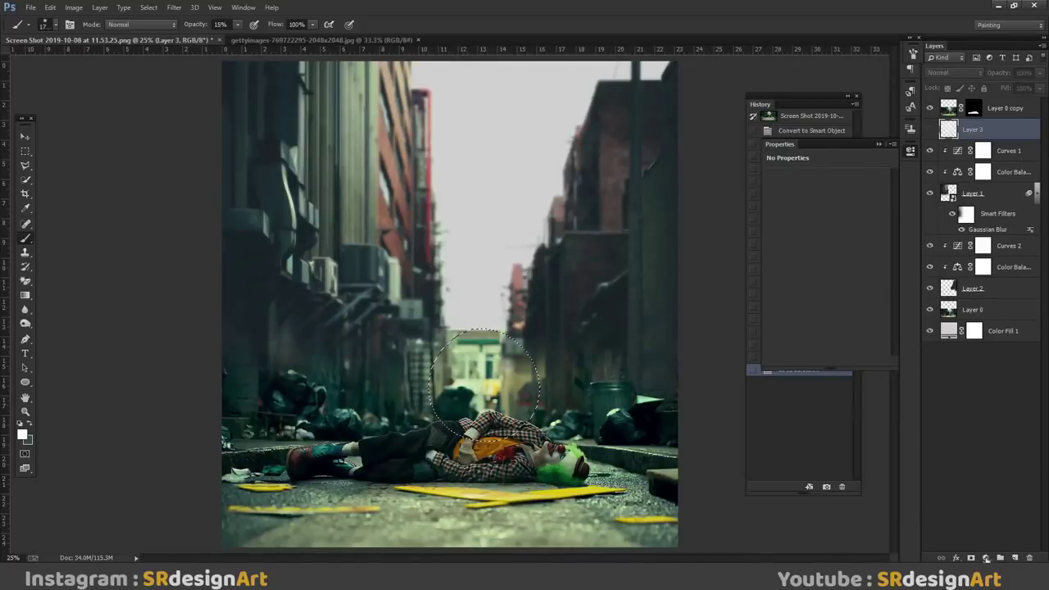
pyautogui.click(986, 557)
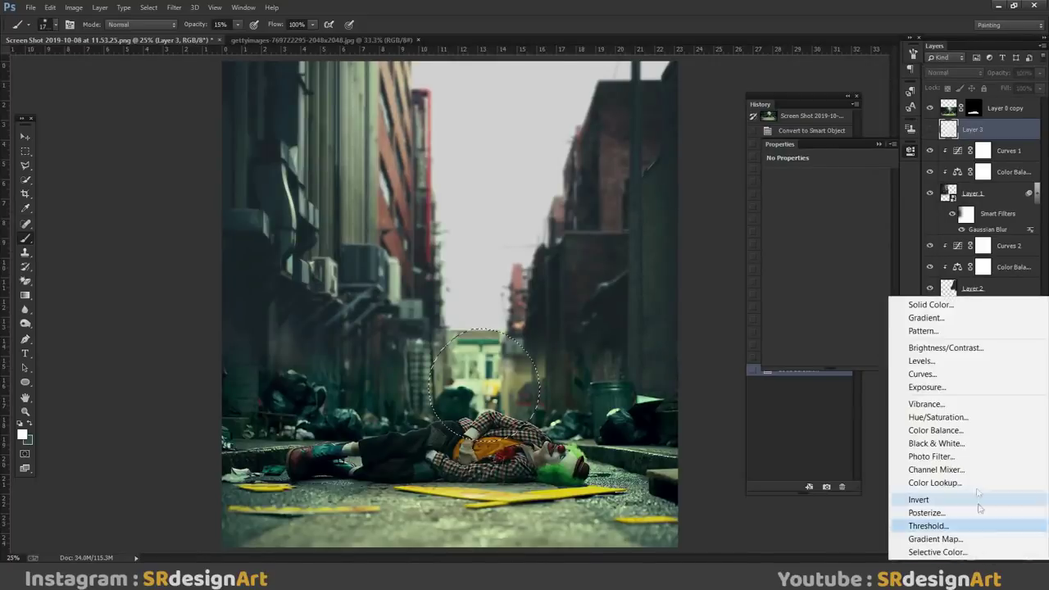
pyautogui.click(929, 305)
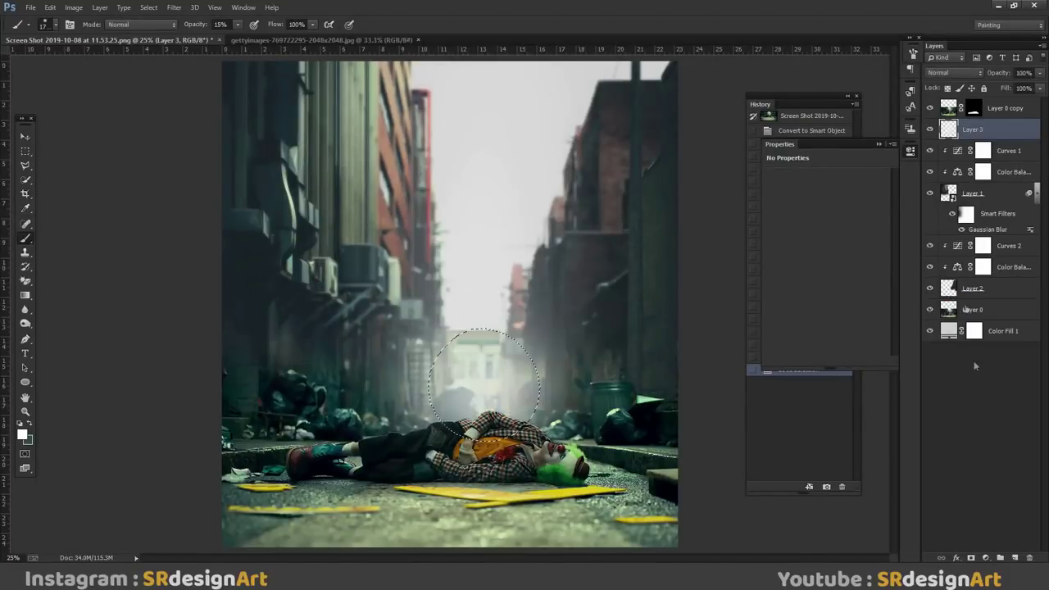
pyautogui.click(983, 558)
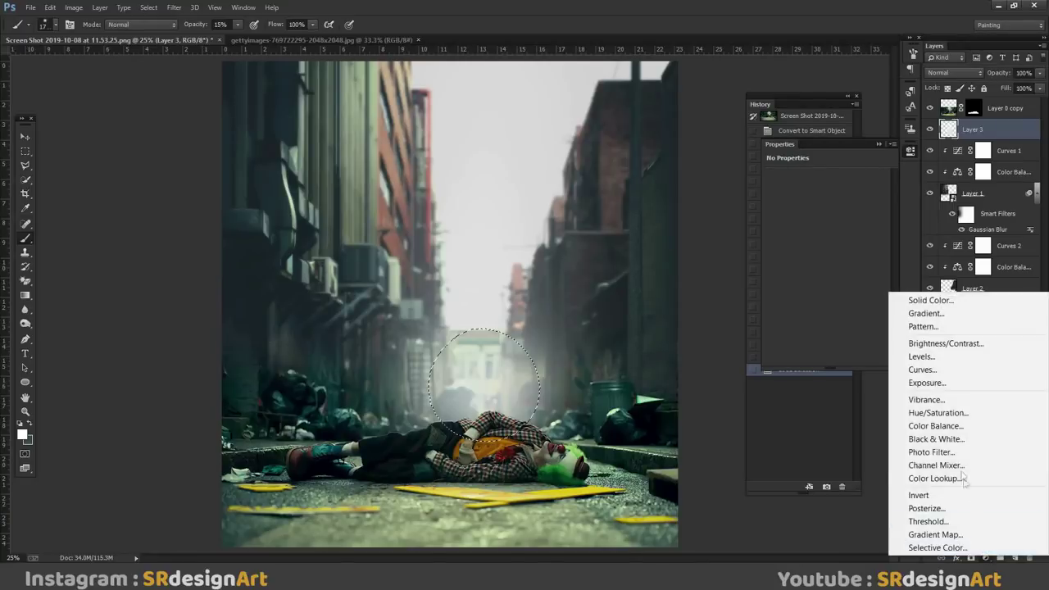
pyautogui.click(928, 422)
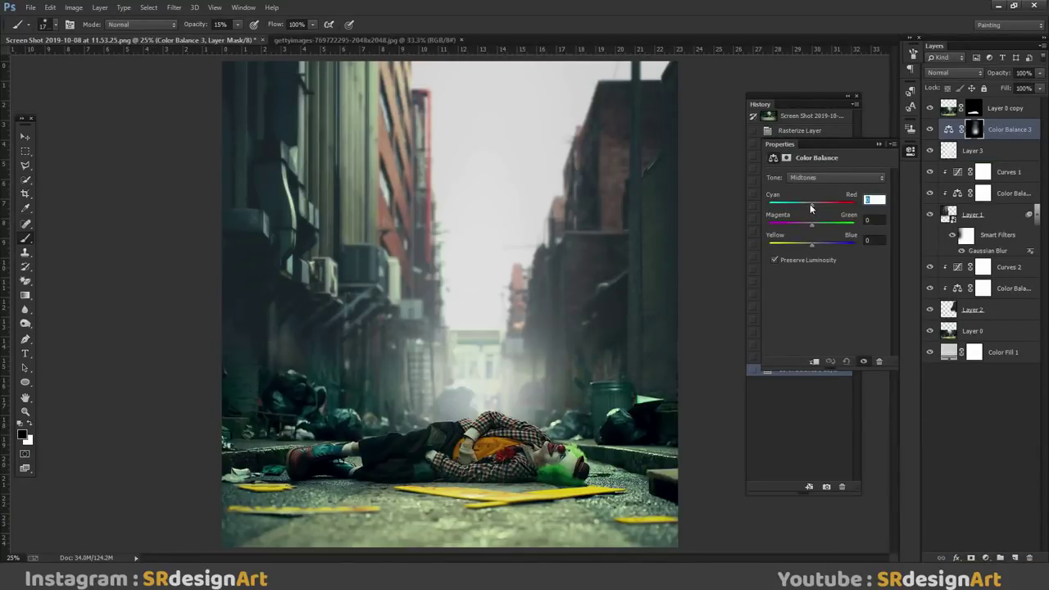
pyautogui.moveTo(795, 205); pyautogui.dragTo(792, 204)
pyautogui.moveTo(825, 246); pyautogui.dragTo(822, 246)
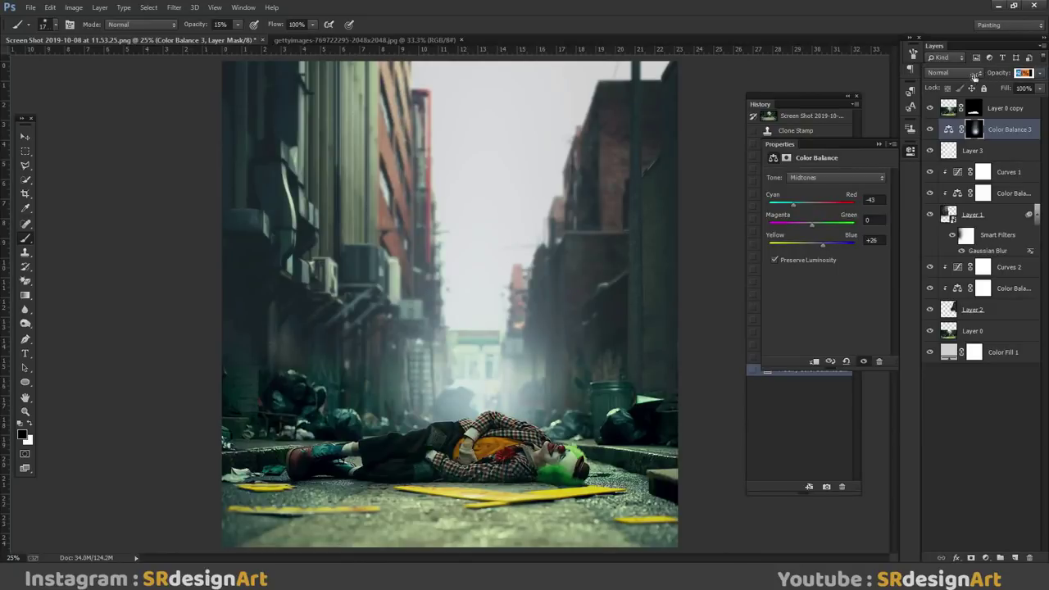
pyautogui.hotkey('alt', '[')
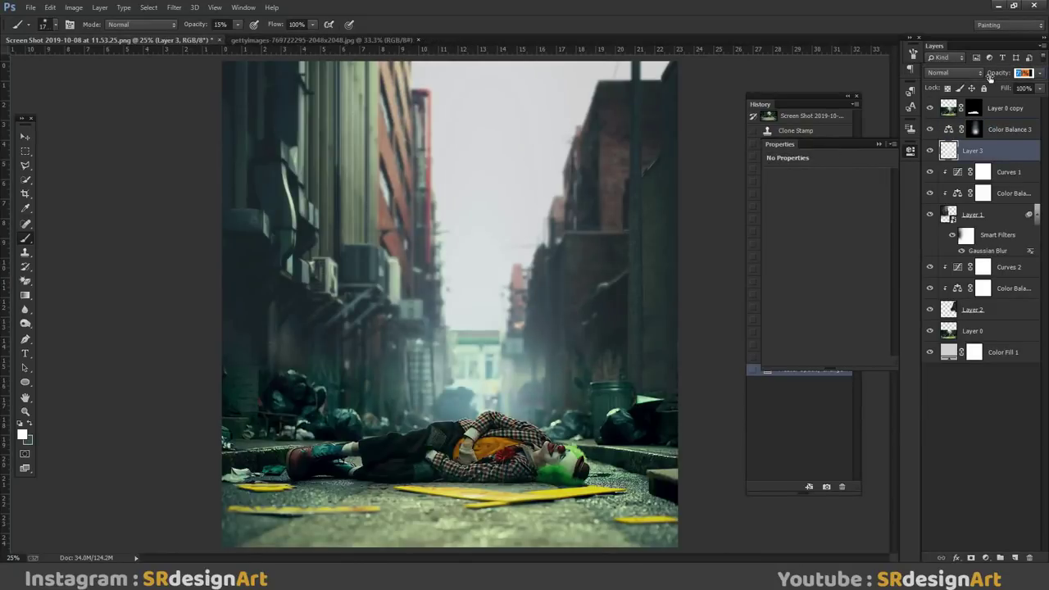
pyautogui.hotkey('alt', ']')
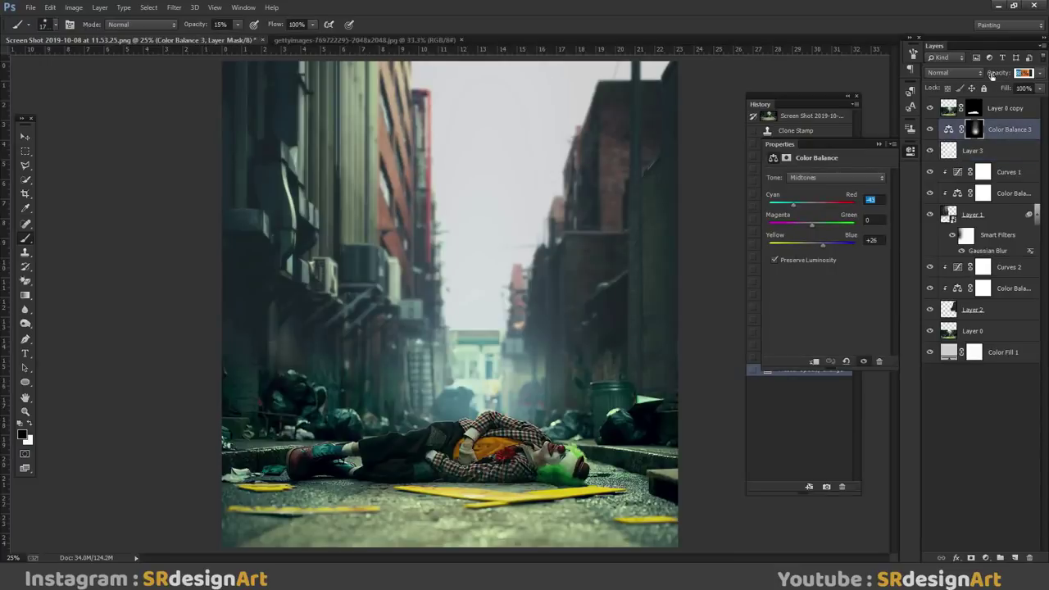
pyautogui.write('55')
pyautogui.press('Return')
# Step: Stretch Layer 3 and Color Balance 3 upward into the sky and soften the haze opacity
pyautogui.keyDown('shift'); pyautogui.click(998, 152); pyautogui.keyUp('shift')
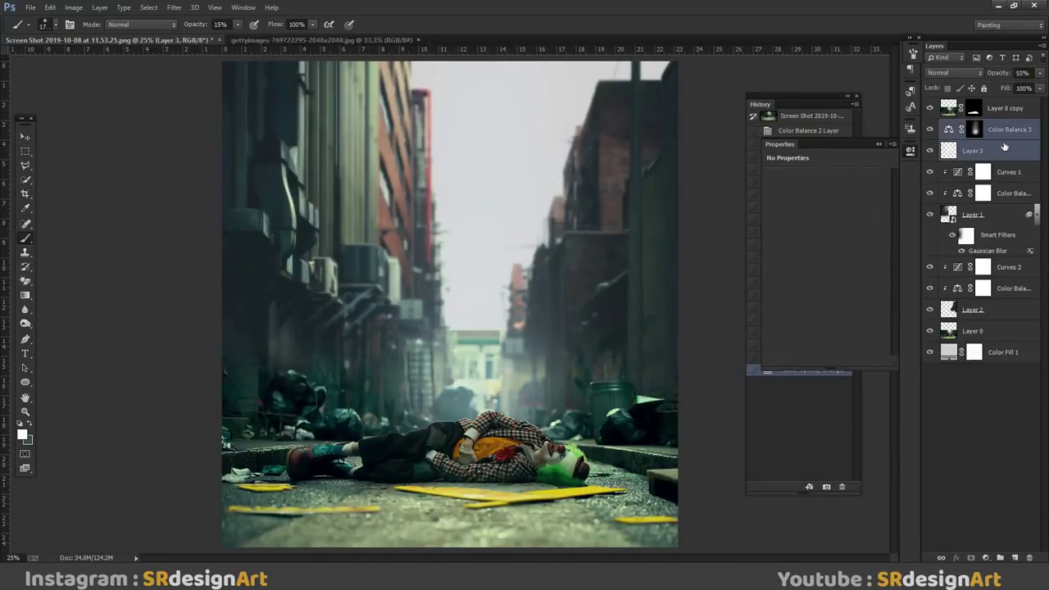
pyautogui.hotkey('ctrl', 't')
pyautogui.moveTo(486, 59); pyautogui.dragTo(491, 2)
pyautogui.hotkey('ctrl', '-')
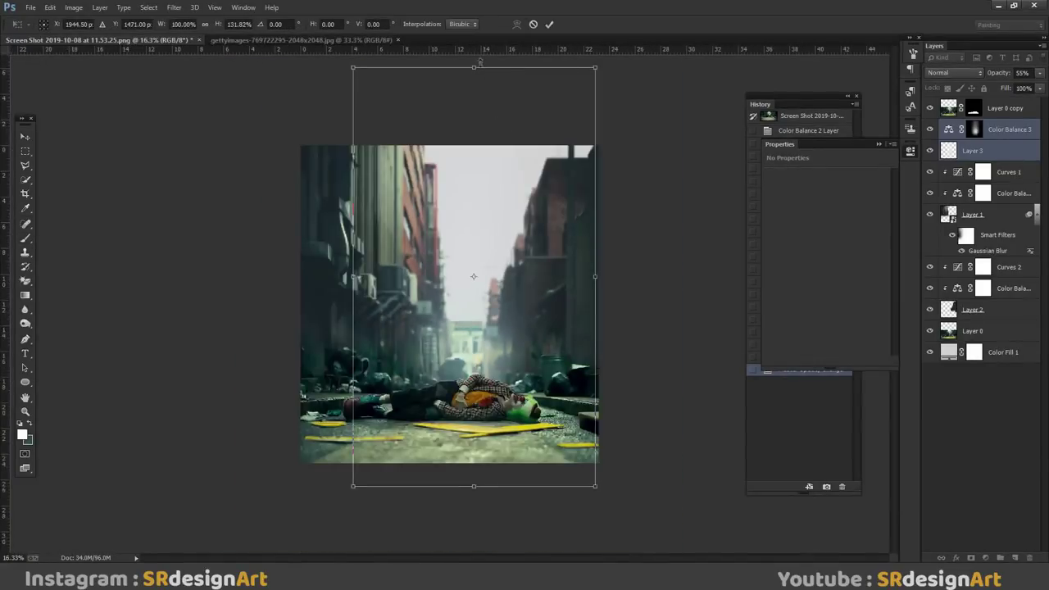
pyautogui.moveTo(474, 68); pyautogui.dragTo(473, 4)
pyautogui.moveTo(478, 146); pyautogui.dragTo(471, 155)
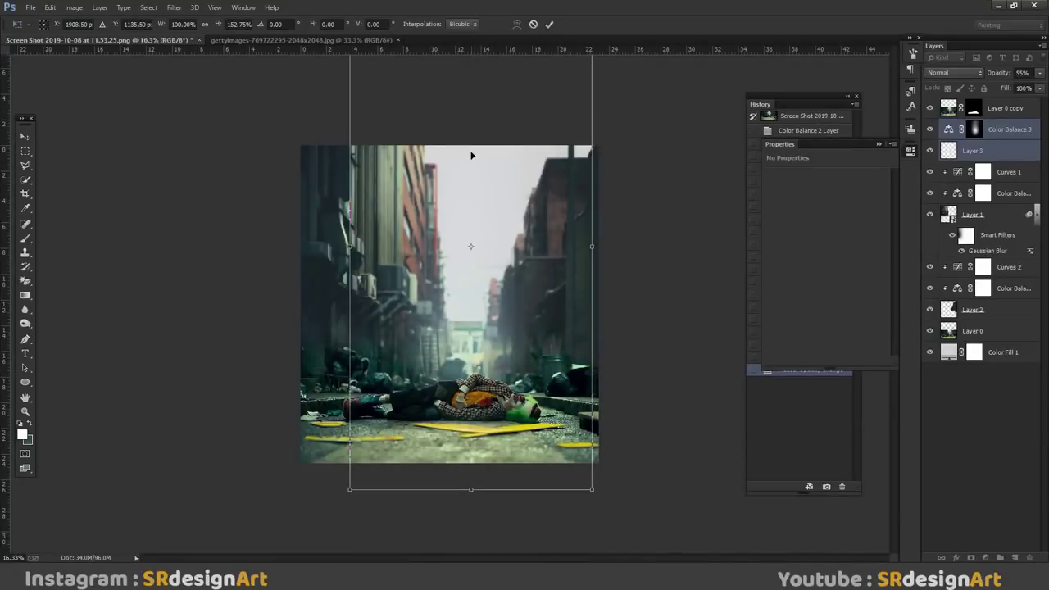
pyautogui.press('Return')
pyautogui.press('b')
pyautogui.hotkey('ctrl', '+')
pyautogui.hotkey('ctrl', '+')
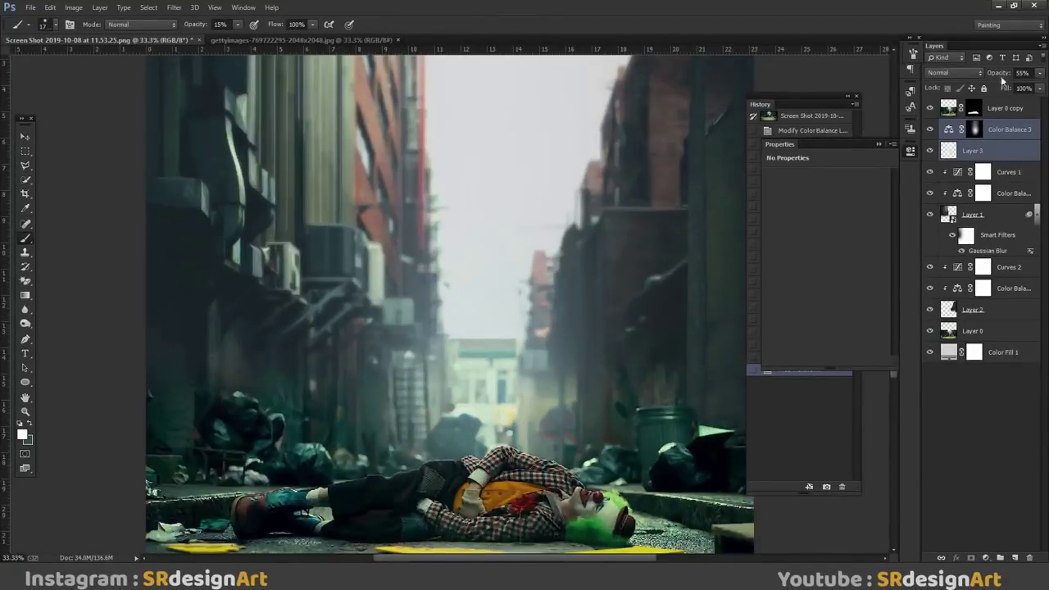
pyautogui.moveTo(1001, 75)
pyautogui.mouseDown()
pyautogui.moveTo(989, 78)
pyautogui.moveTo(998, 92)
pyautogui.mouseUp()
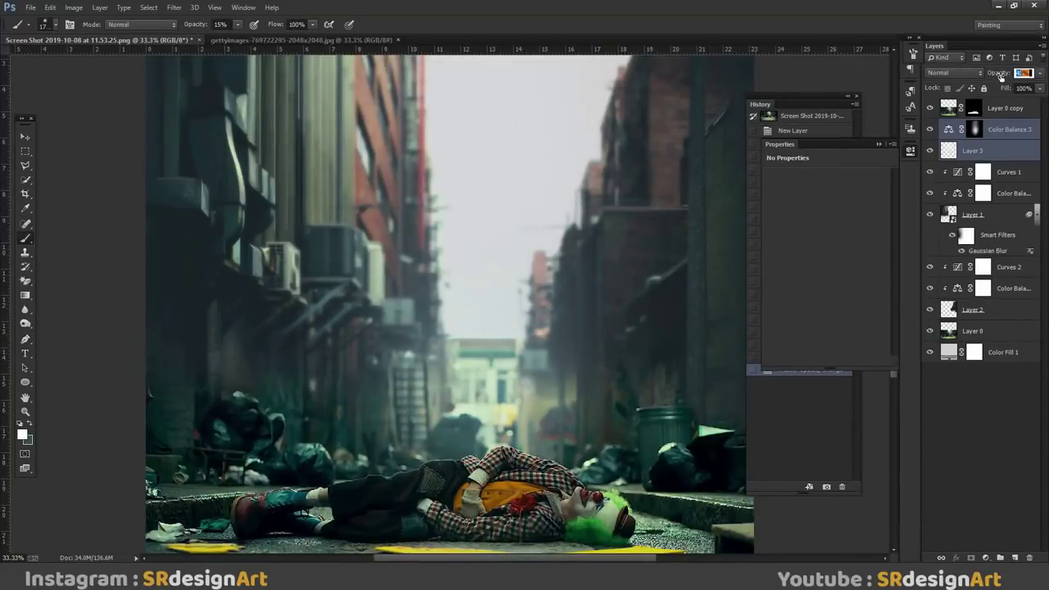
# Step: On Layer 2, clone a clean wall patch over the dark spot with a 61 px Clone Stamp
pyautogui.click(1001, 323)
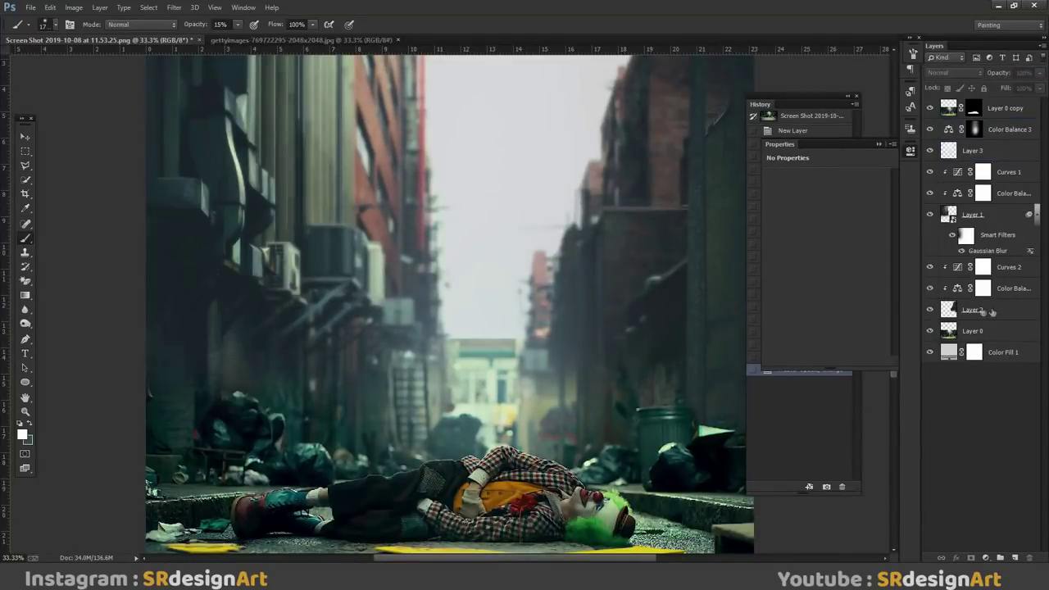
pyautogui.click(973, 310)
pyautogui.scroll(2, 635, 508)
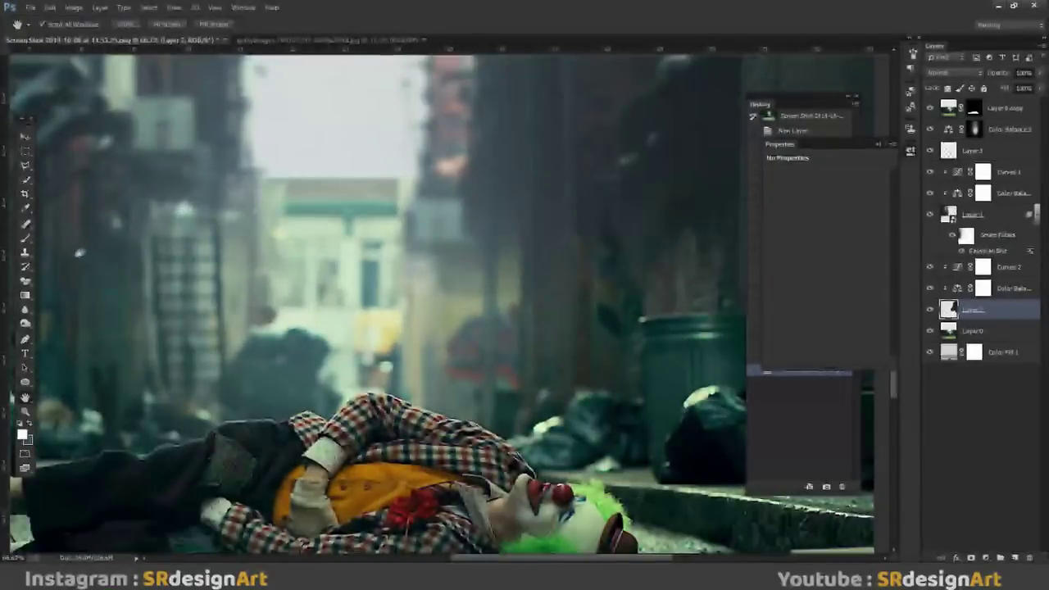
pyautogui.click(25, 252)
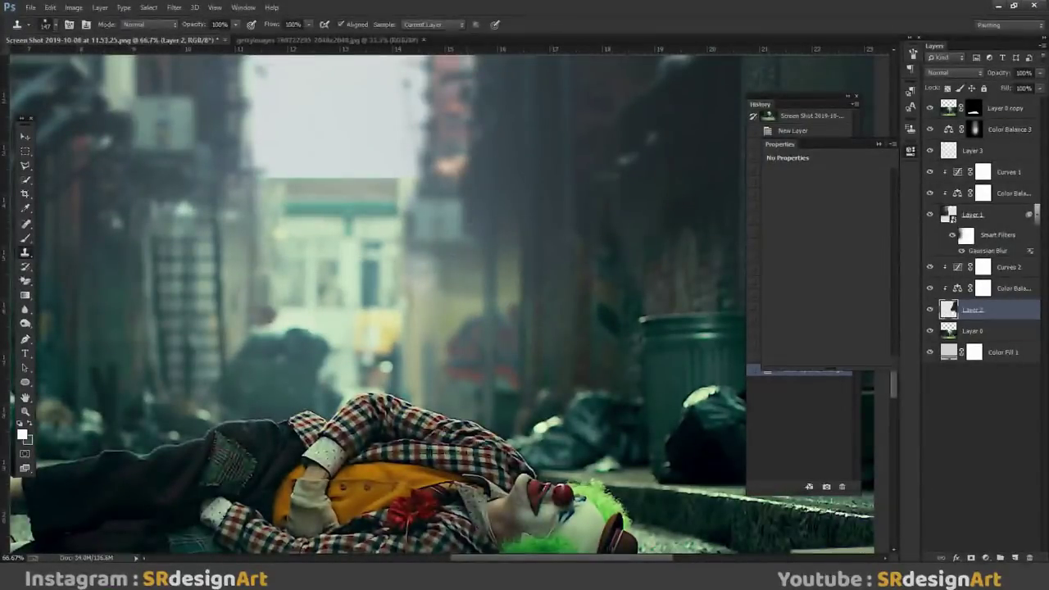
pyautogui.click(451, 274)
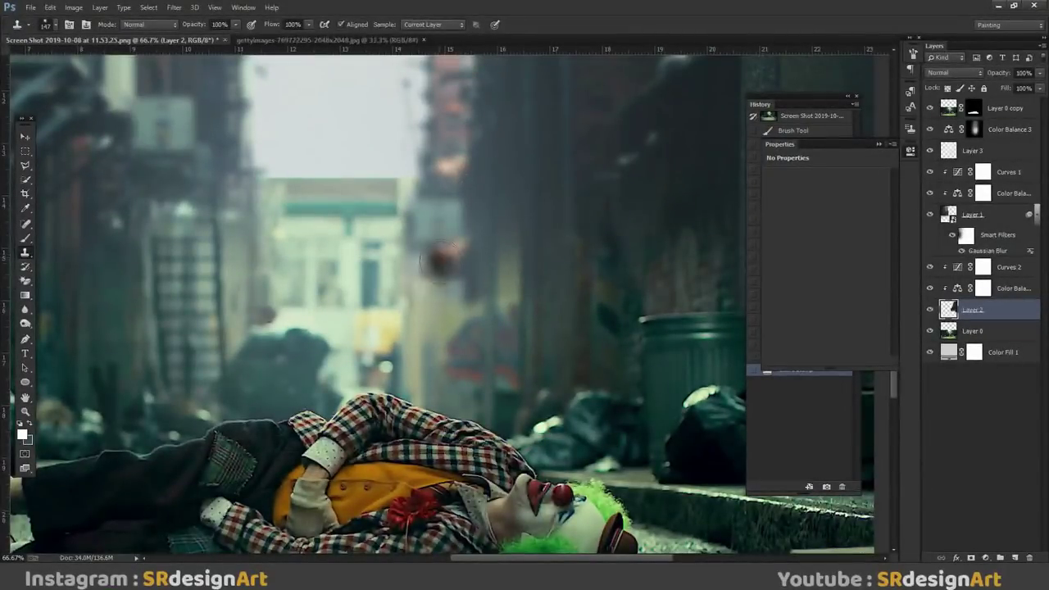
pyautogui.rightClick(443, 260)
pyautogui.moveTo(517, 290); pyautogui.dragTo(504, 290)
pyautogui.press('Return')
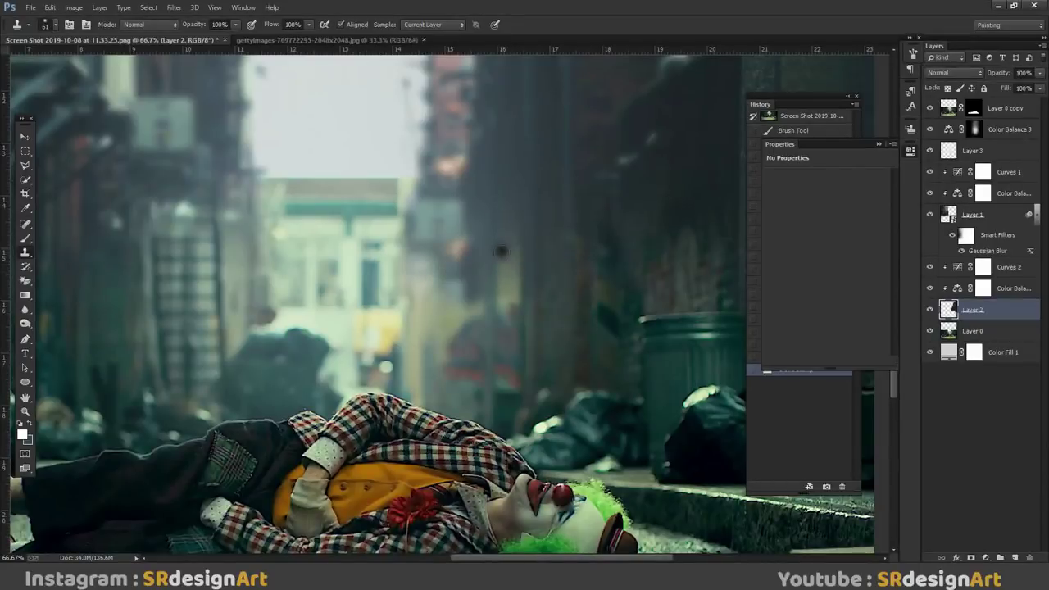
pyautogui.moveTo(502, 250); pyautogui.dragTo(501, 309)
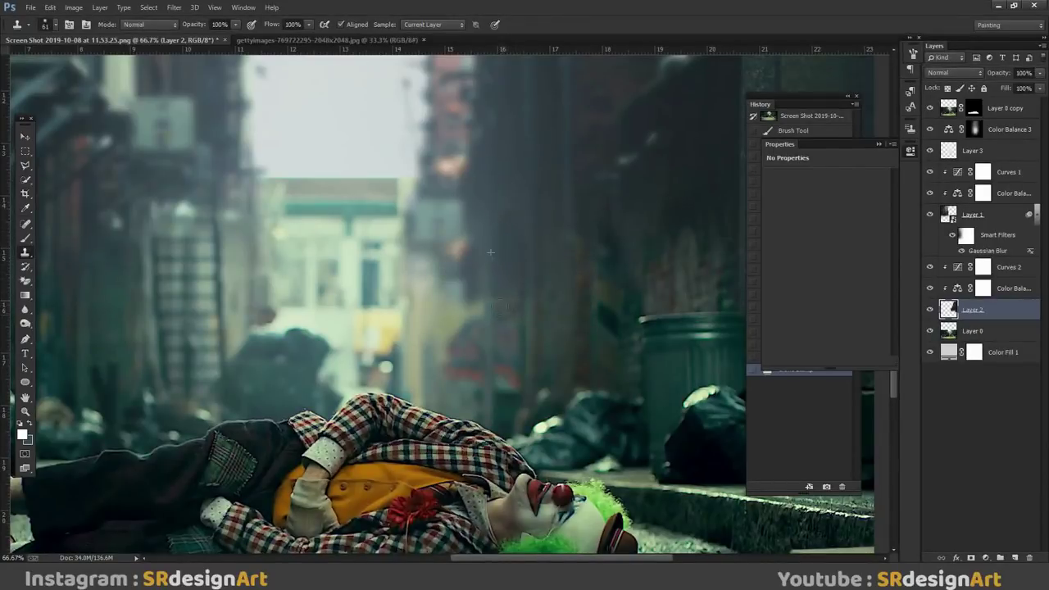
# Step: Retouch the rest of the right-hand wall with an 86 px clone brush at 64% opacity
pyautogui.rightClick(515, 255)
pyautogui.moveTo(590, 281); pyautogui.dragTo(599, 281)
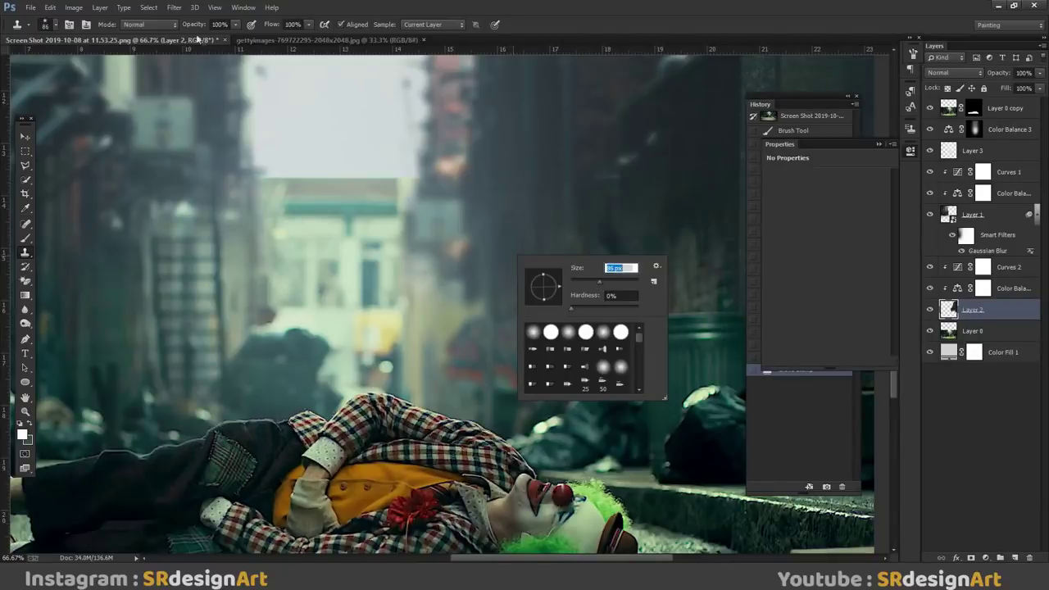
pyautogui.press('Return')
pyautogui.press('6')
pyautogui.press('4')
pyautogui.moveTo(509, 222); pyautogui.dragTo(473, 312)
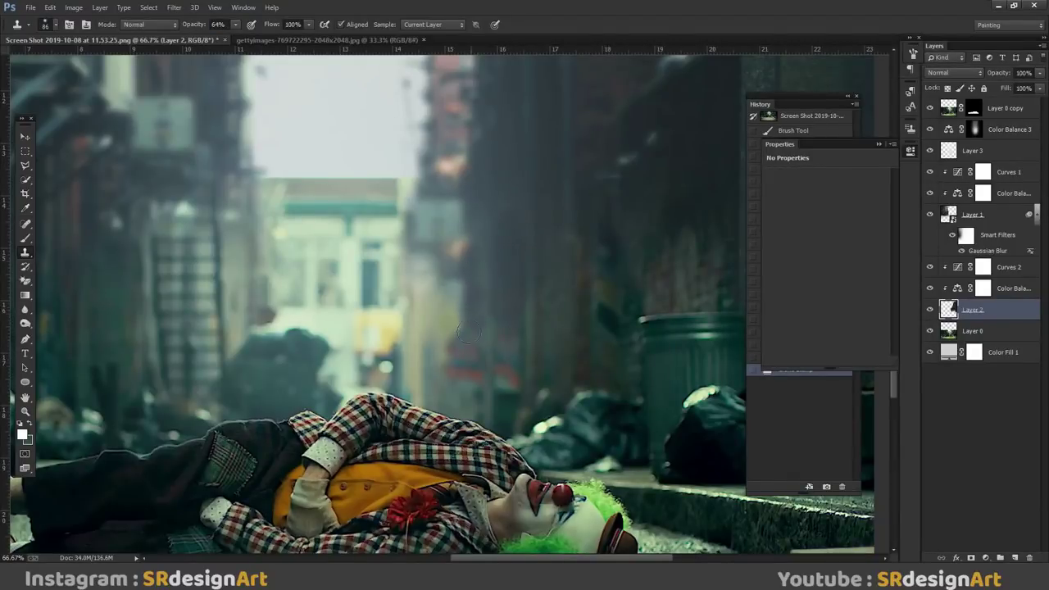
pyautogui.moveTo(457, 288); pyautogui.dragTo(434, 318)
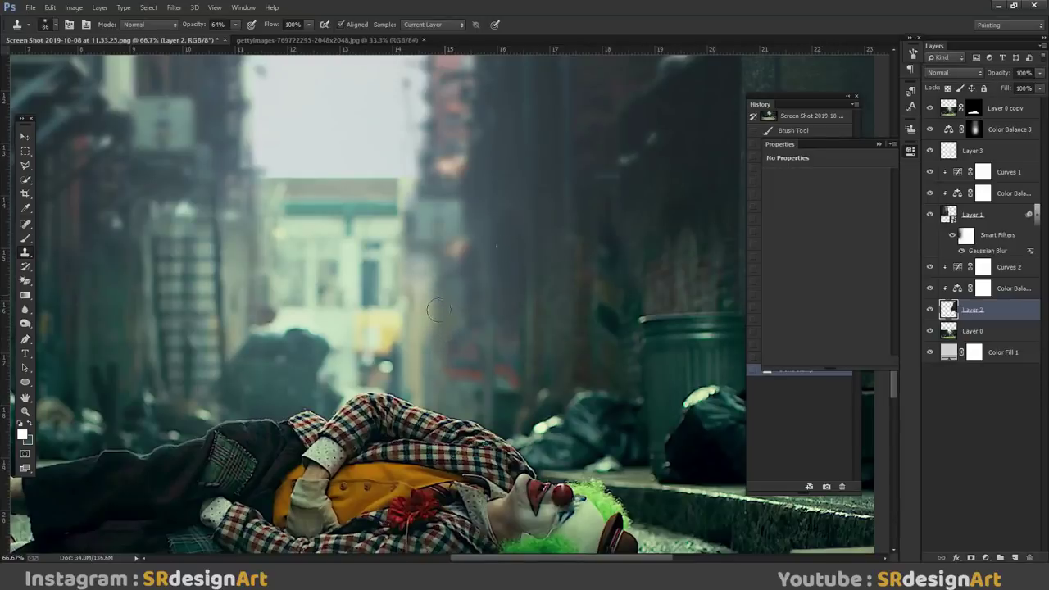
pyautogui.hotkey('ctrl', '-')
pyautogui.hotkey('ctrl', '-')
pyautogui.hotkey('ctrl', '-')
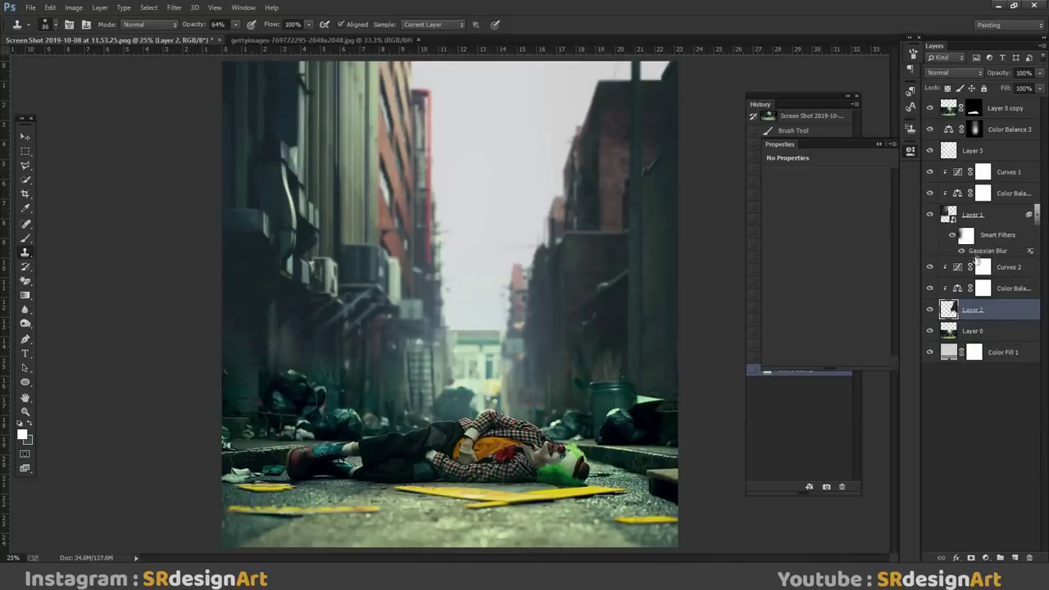
pyautogui.click(975, 215)
# Step: Erase the red pipe along the blurred left building on Layer 1's mask
pyautogui.press('h')
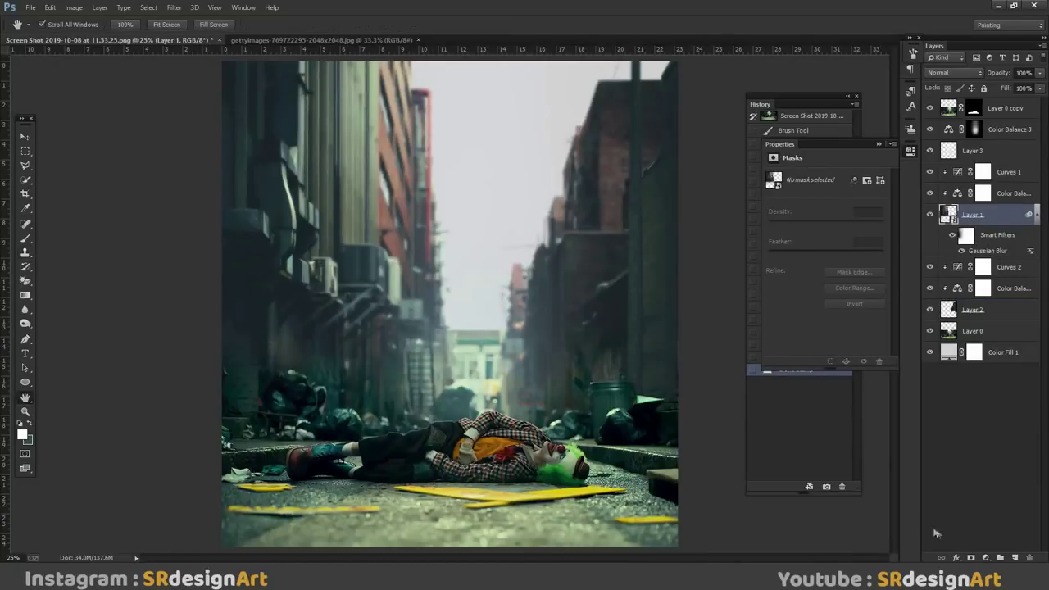
pyautogui.scroll(2, 480, 171)
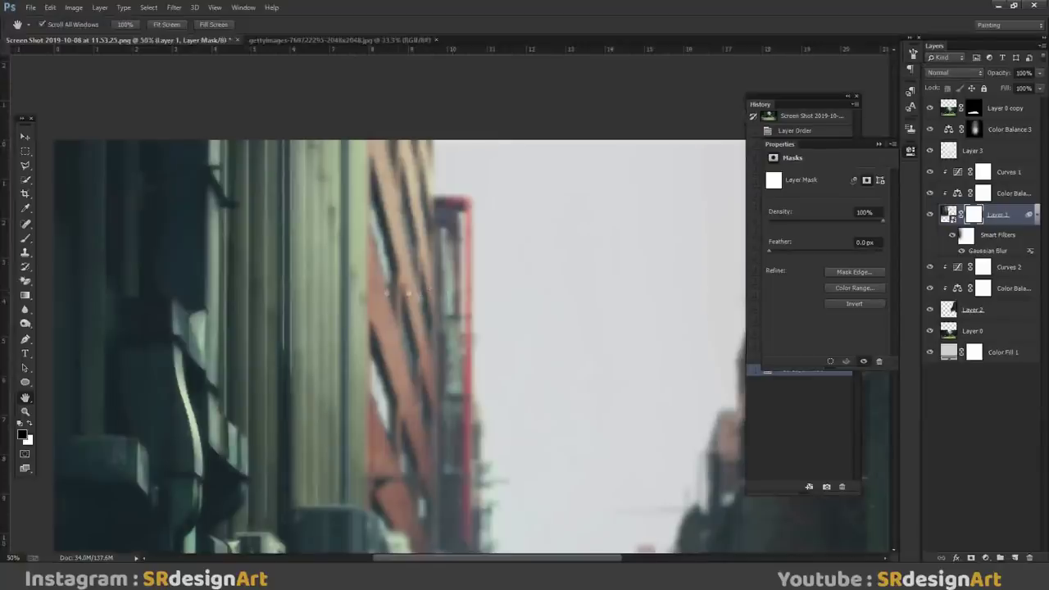
pyautogui.rightClick(26, 281)
pyautogui.click(74, 281)
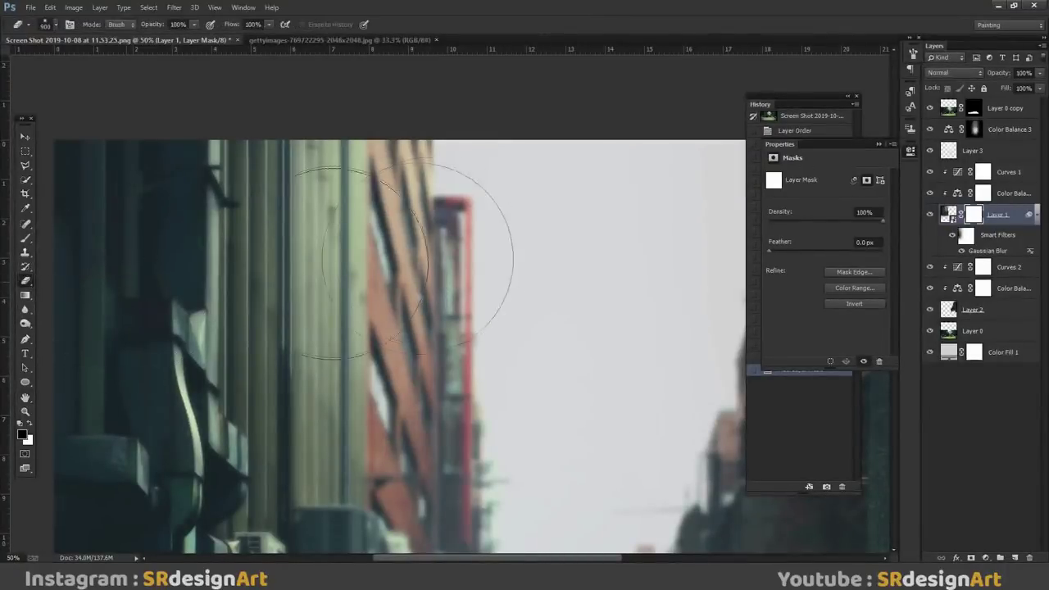
pyautogui.press('[')
pyautogui.press('[')
pyautogui.press('[')
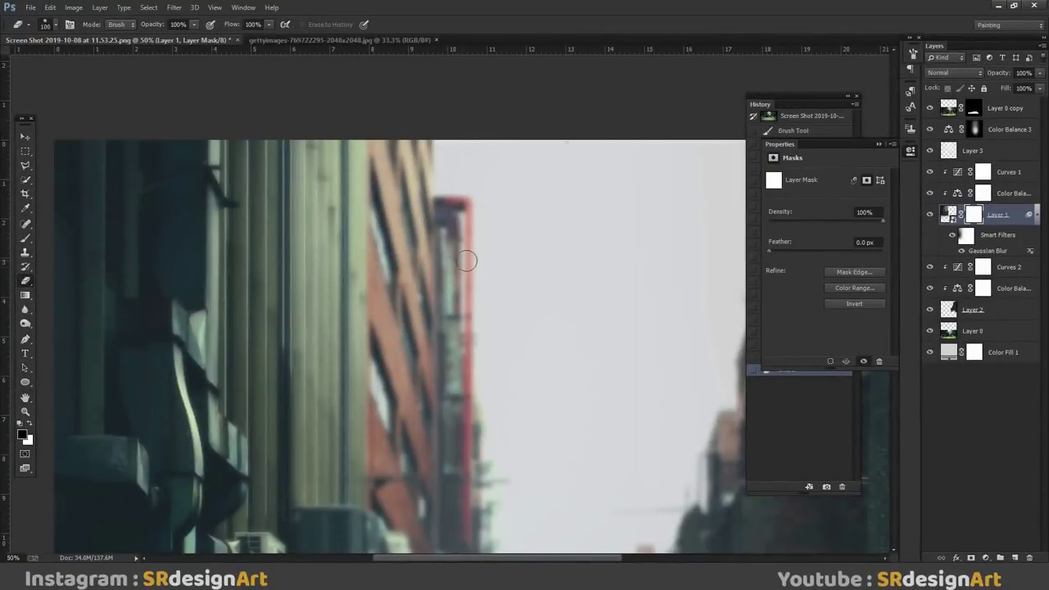
pyautogui.moveTo(459, 263)
pyautogui.mouseDown()
pyautogui.moveTo(468, 251)
pyautogui.moveTo(451, 241)
pyautogui.moveTo(445, 201)
pyautogui.moveTo(451, 221)
pyautogui.mouseUp()
pyautogui.moveTo(456, 327)
pyautogui.mouseDown()
pyautogui.moveTo(451, 238)
pyautogui.moveTo(483, 392)
pyautogui.moveTo(457, 348)
pyautogui.moveTo(445, 183)
pyautogui.moveTo(452, 342)
pyautogui.mouseUp()
pyautogui.press('[')
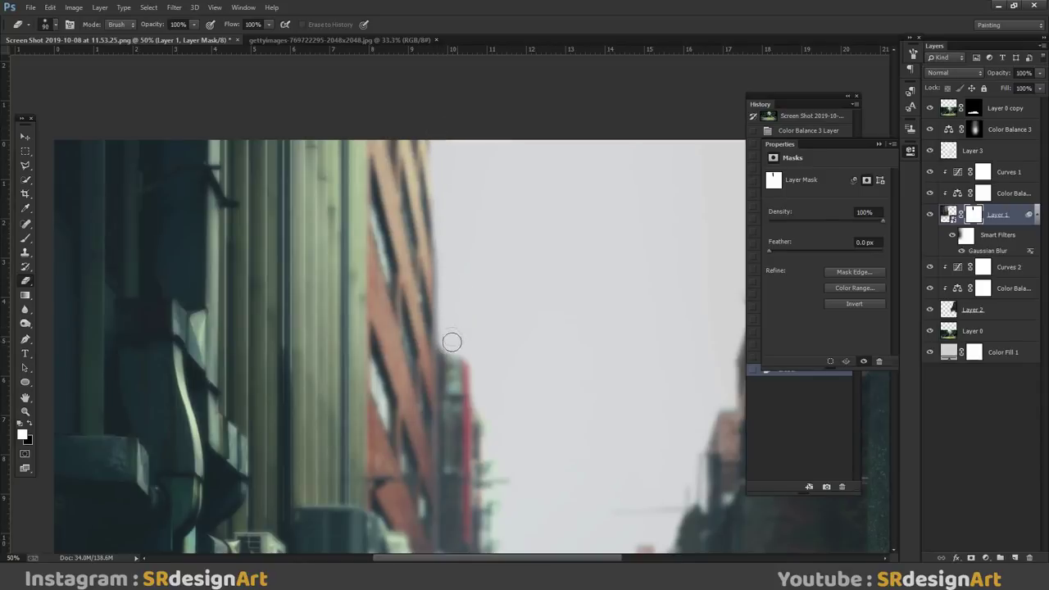
pyautogui.hotkey('ctrl', '-')
pyautogui.hotkey('ctrl', '-')
pyautogui.hotkey('ctrl', '-')
pyautogui.hotkey('ctrl', '+')
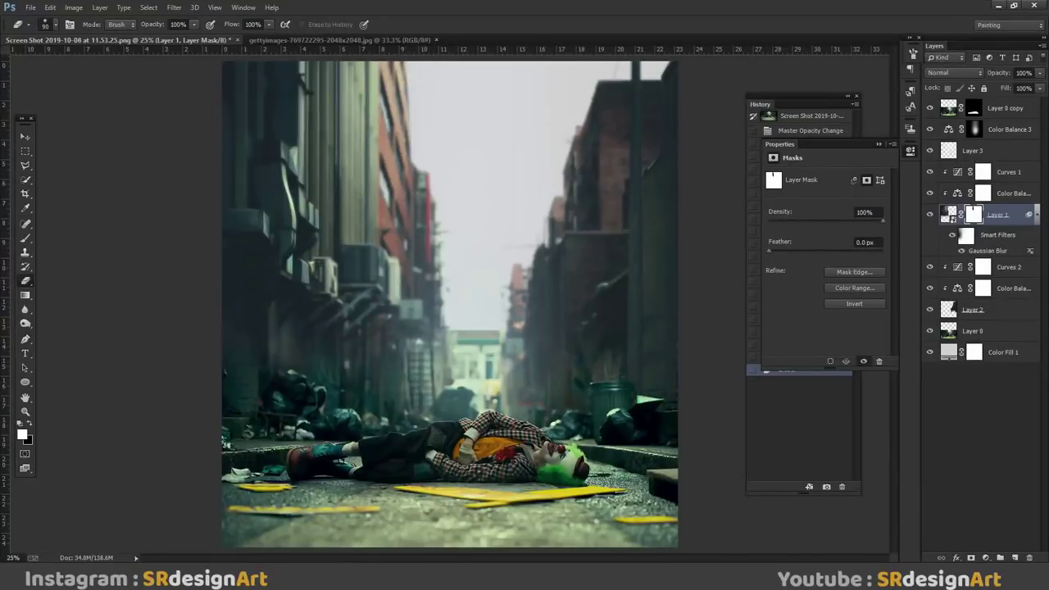
# Step: Revert the pipe erasing to an earlier History state and redo the edge
pyautogui.click(886, 147)
pyautogui.click(802, 332)
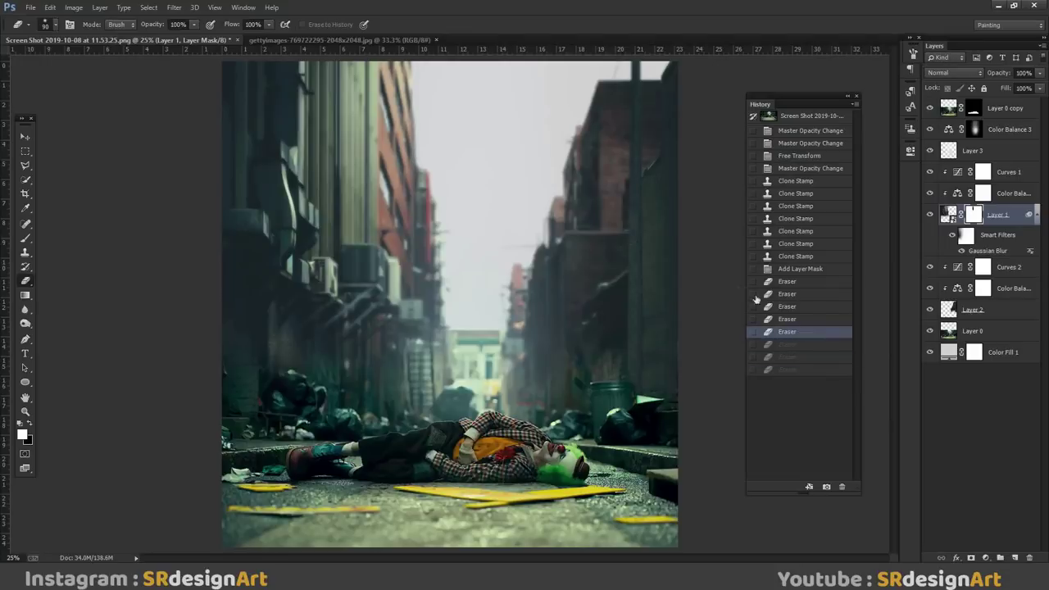
pyautogui.click(787, 281)
pyautogui.click(785, 307)
pyautogui.click(784, 331)
pyautogui.click(784, 321)
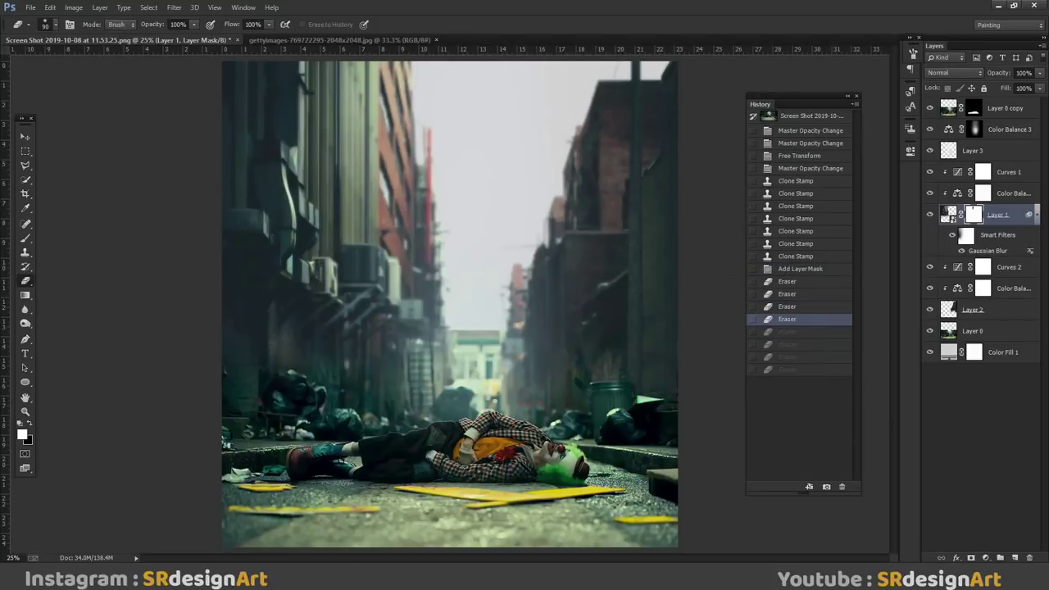
pyautogui.click(421, 161)
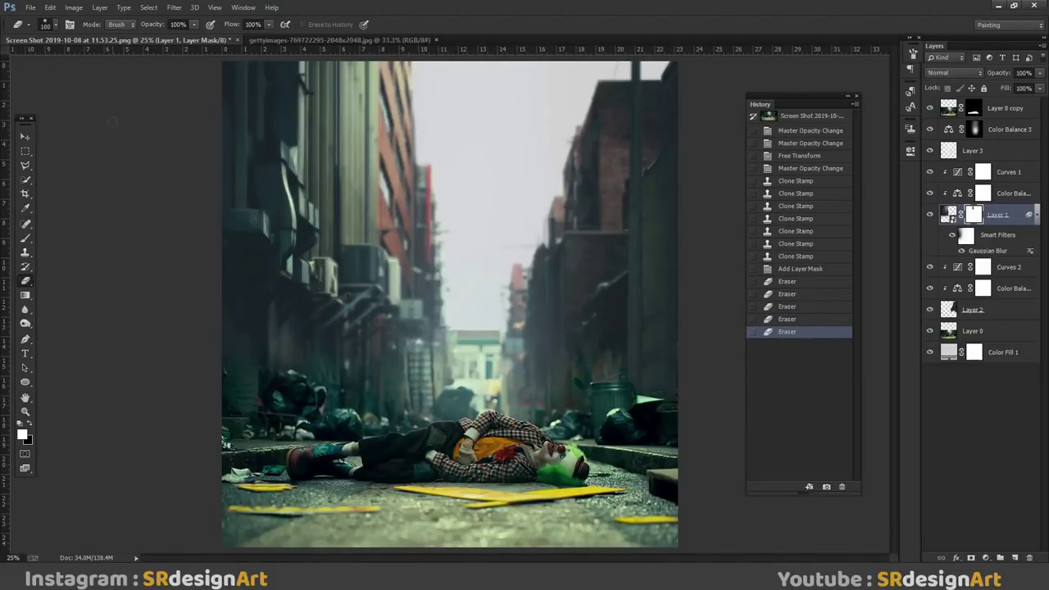
# Step: Add a new empty Layer 4 above Layer 0 copy at the top of the stack
pyautogui.click(992, 109)
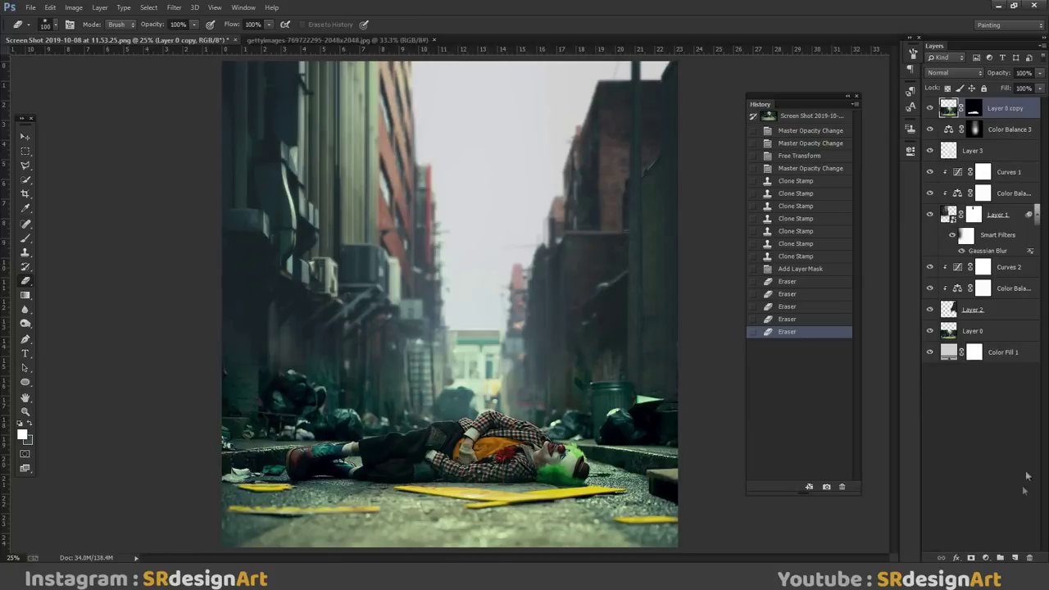
pyautogui.click(1015, 558)
pyautogui.press('space')
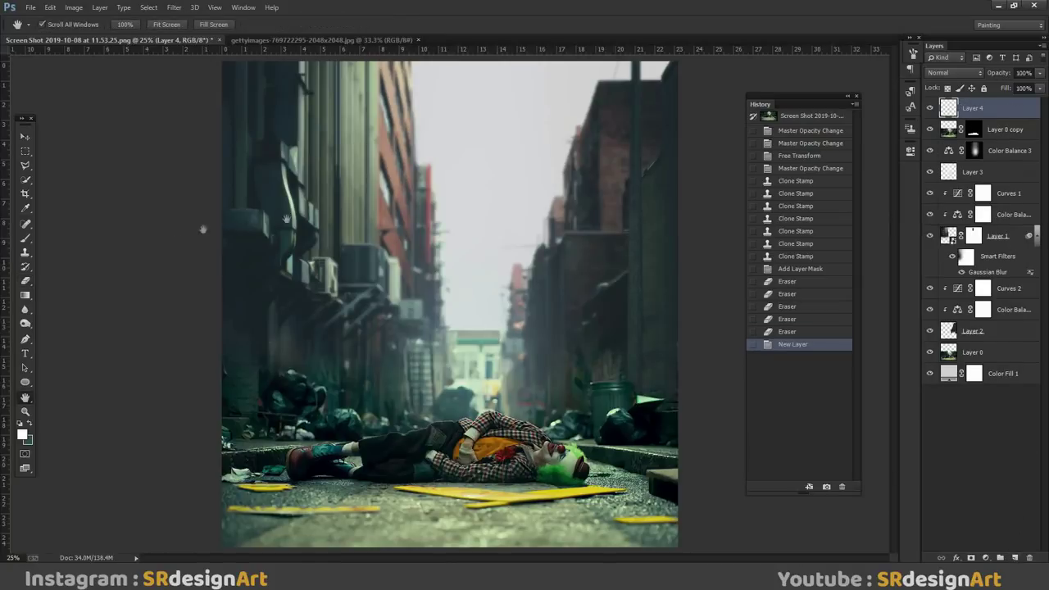
# Step: Paint dark brush strokes along the bottom of the street on Layer 4
pyautogui.click(25, 238)
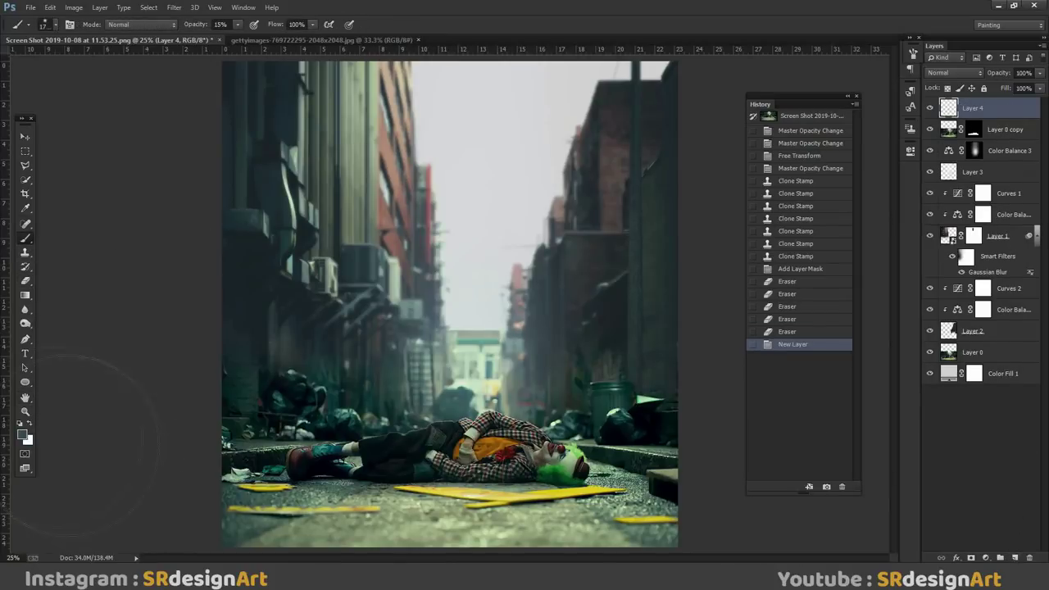
pyautogui.hotkey('ctrl', '-')
pyautogui.moveTo(238, 468)
pyautogui.mouseDown()
pyautogui.moveTo(378, 439)
pyautogui.moveTo(567, 447)
pyautogui.mouseUp()
pyautogui.moveTo(645, 469); pyautogui.dragTo(394, 447)
pyautogui.moveTo(574, 446); pyautogui.dragTo(314, 472)
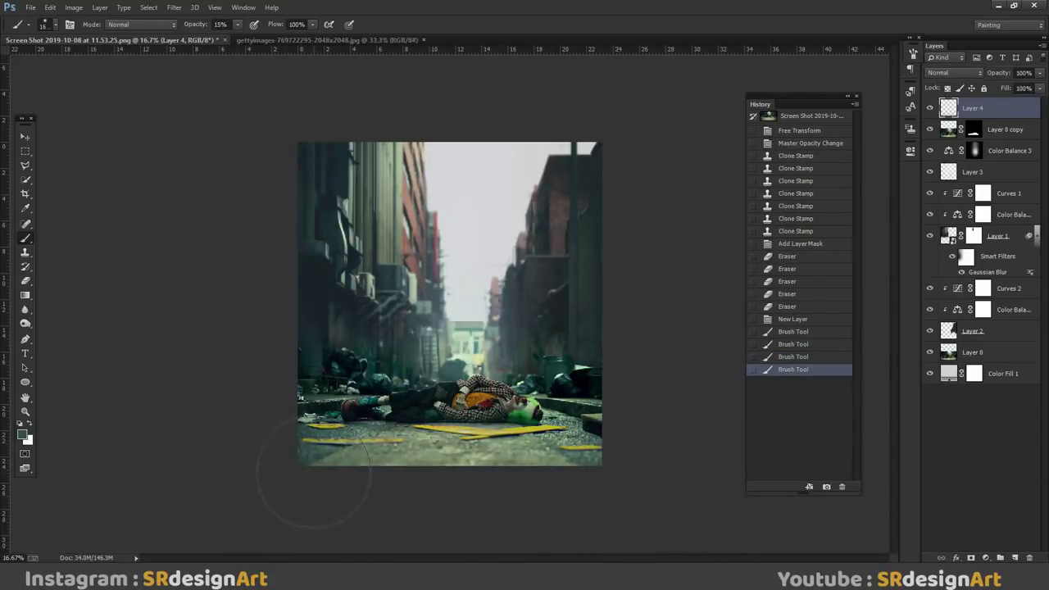
pyautogui.moveTo(665, 468); pyautogui.dragTo(328, 458)
pyautogui.moveTo(495, 455)
pyautogui.mouseDown()
pyautogui.moveTo(400, 452)
pyautogui.moveTo(472, 452)
pyautogui.mouseUp()
pyautogui.hotkey('ctrl', '+')
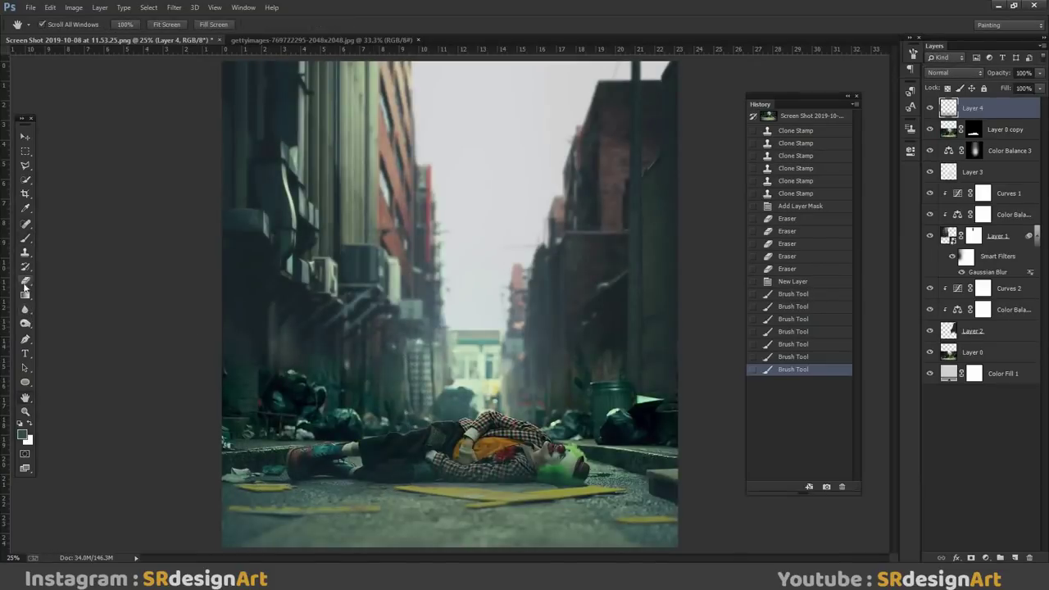
# Step: Erase excess darkening with an 800 px eraser, including near the upper-right building
pyautogui.click(24, 281)
pyautogui.press(']')
pyautogui.press(']')
pyautogui.press(']')
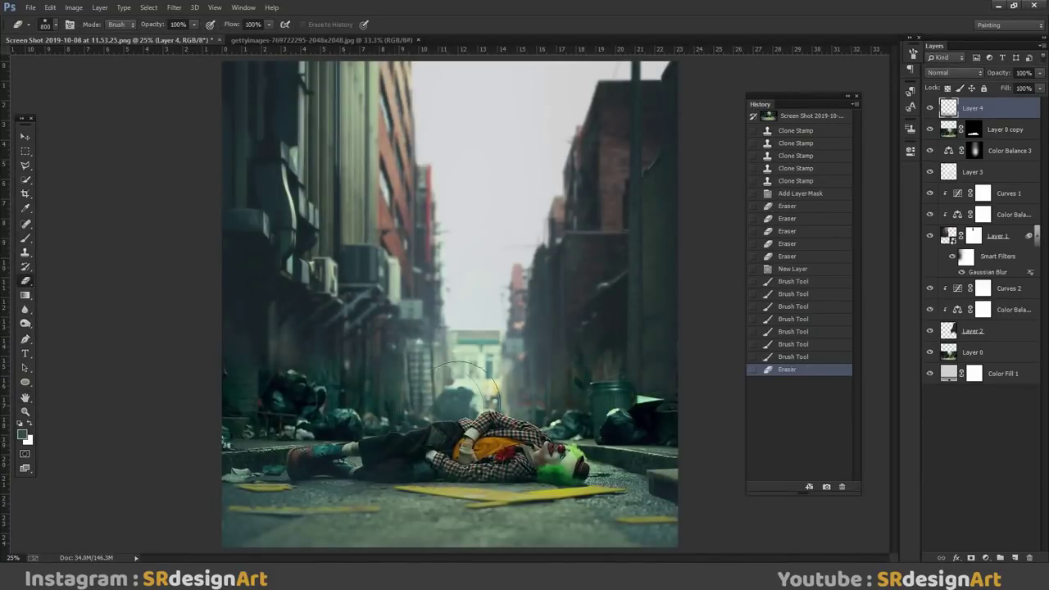
pyautogui.moveTo(574, 459)
pyautogui.mouseDown()
pyautogui.moveTo(304, 468)
pyautogui.moveTo(612, 474)
pyautogui.mouseUp()
pyautogui.click(508, 459)
pyautogui.moveTo(582, 435); pyautogui.dragTo(648, 246)
pyautogui.click(656, 213)
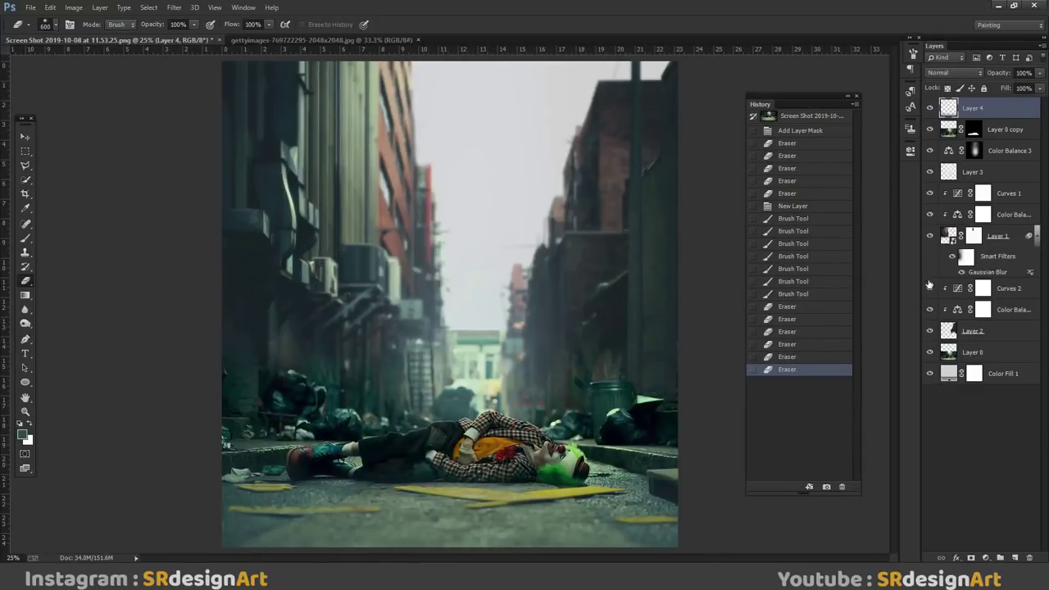
# Step: Lower the haze Layer 3 to 37% opacity
pyautogui.click(929, 172)
pyautogui.click(951, 173)
pyautogui.moveTo(996, 76); pyautogui.dragTo(990, 76)
# Step: Open the sann_14 kicking photo as a separate document
pyautogui.click(31, 7)
pyautogui.click(33, 30)
pyautogui.scroll(-2, 661, 328)
pyautogui.click(661, 439)
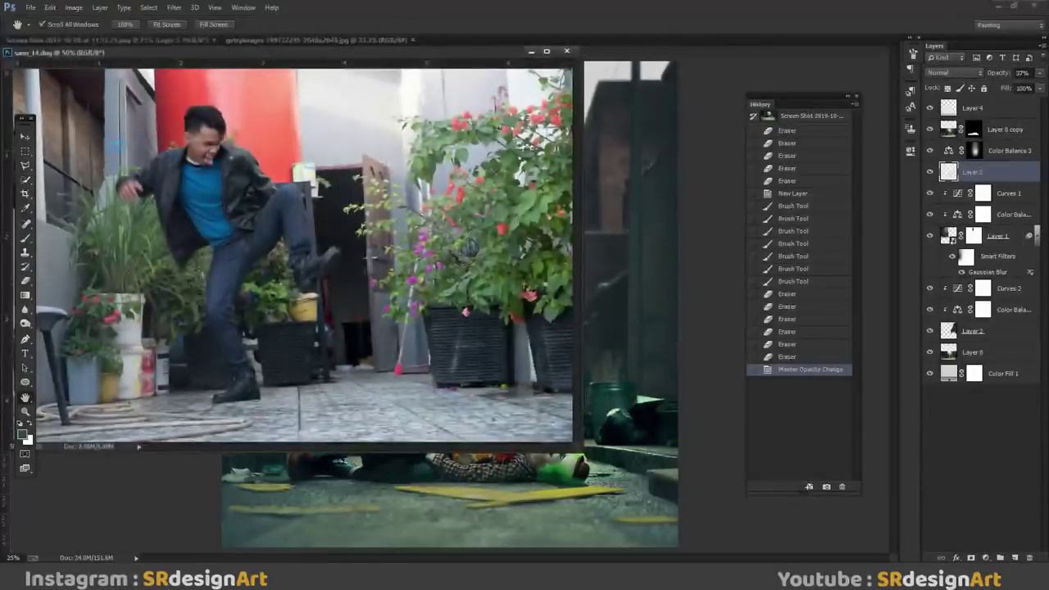
# Step: Dock sann_14.dng as its own tab, zoom in, and start a pen path along the shirt-jeans edge
pyautogui.moveTo(82, 59); pyautogui.dragTo(389, 71)
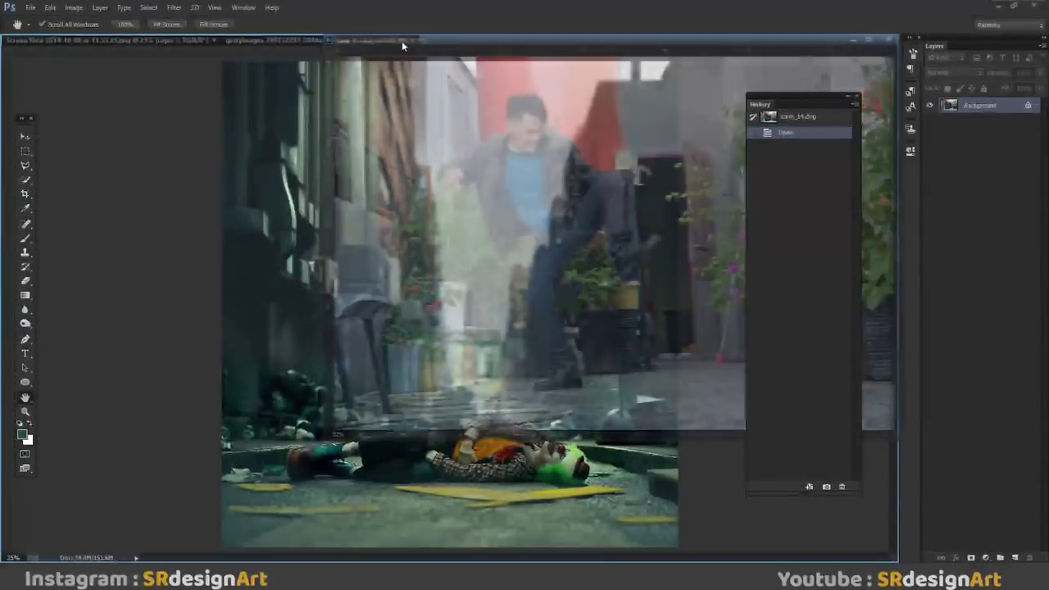
pyautogui.hotkey('ctrl', '+')
pyautogui.hotkey('ctrl', '+')
pyautogui.hotkey('ctrl', '+')
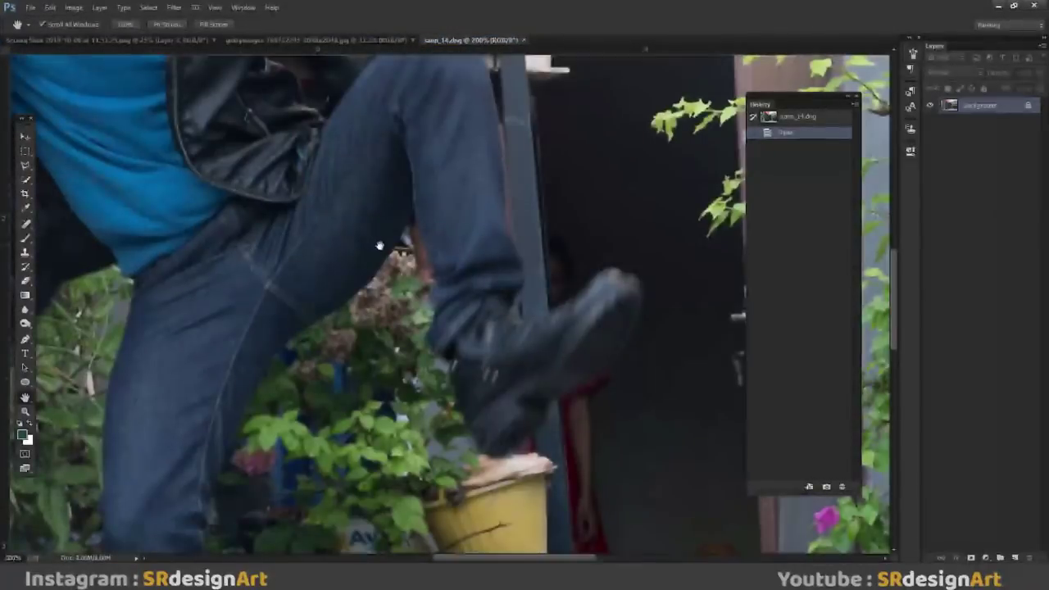
pyautogui.moveTo(377, 244); pyautogui.dragTo(677, 268)
pyautogui.hotkey('ctrl', '+')
pyautogui.press('p')
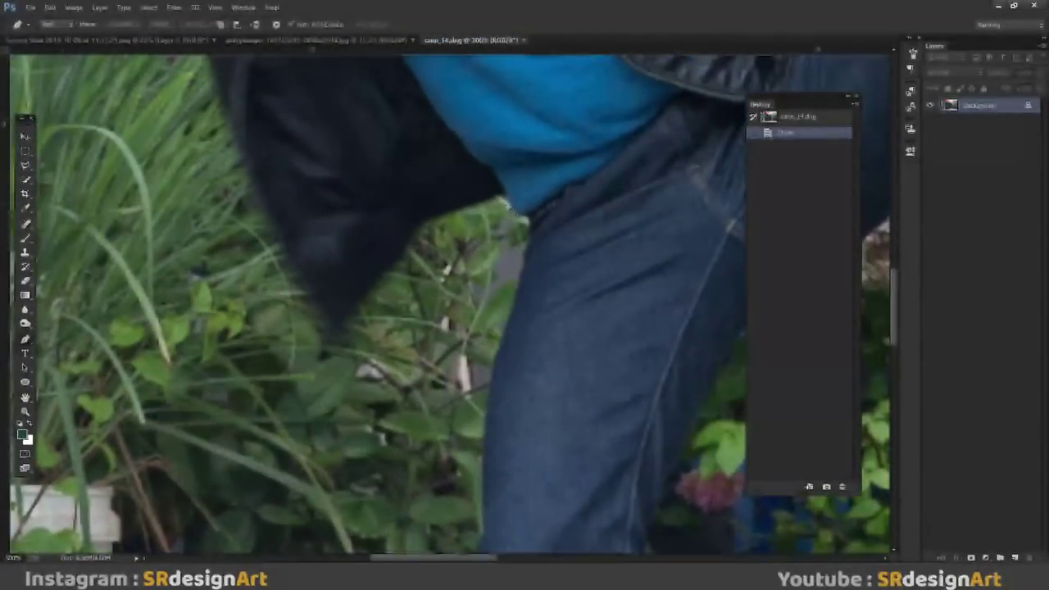
pyautogui.click(505, 200)
pyautogui.click(520, 216)
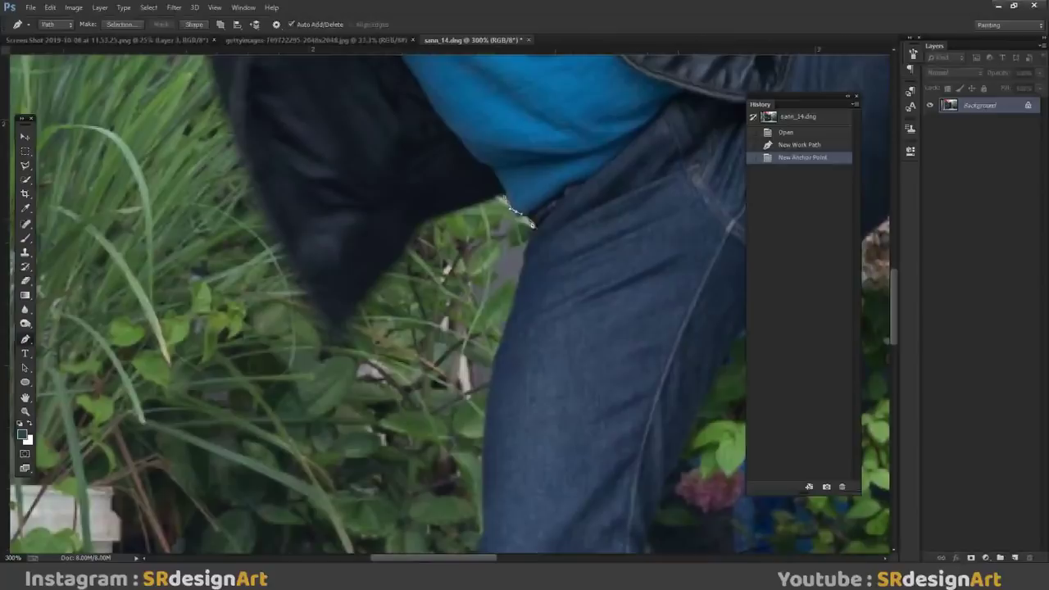
pyautogui.click(530, 220)
pyautogui.click(532, 239)
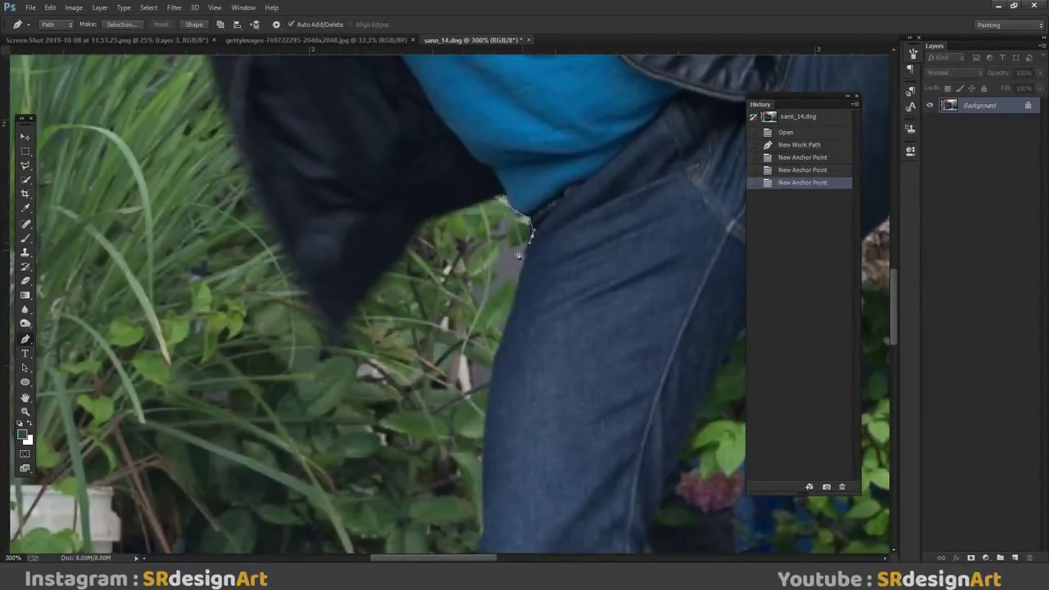
# Step: Return to the standard Pen tool and continue the path down the jeans and boot heel
pyautogui.rightClick(25, 341)
pyautogui.click(94, 344)
pyautogui.rightClick(25, 341)
pyautogui.click(82, 337)
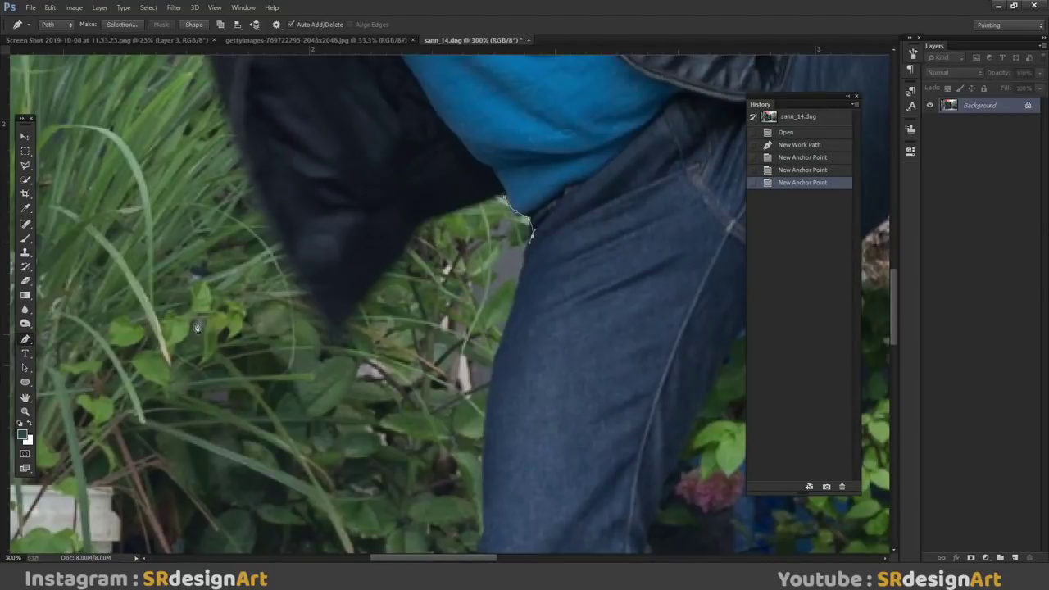
pyautogui.click(517, 289)
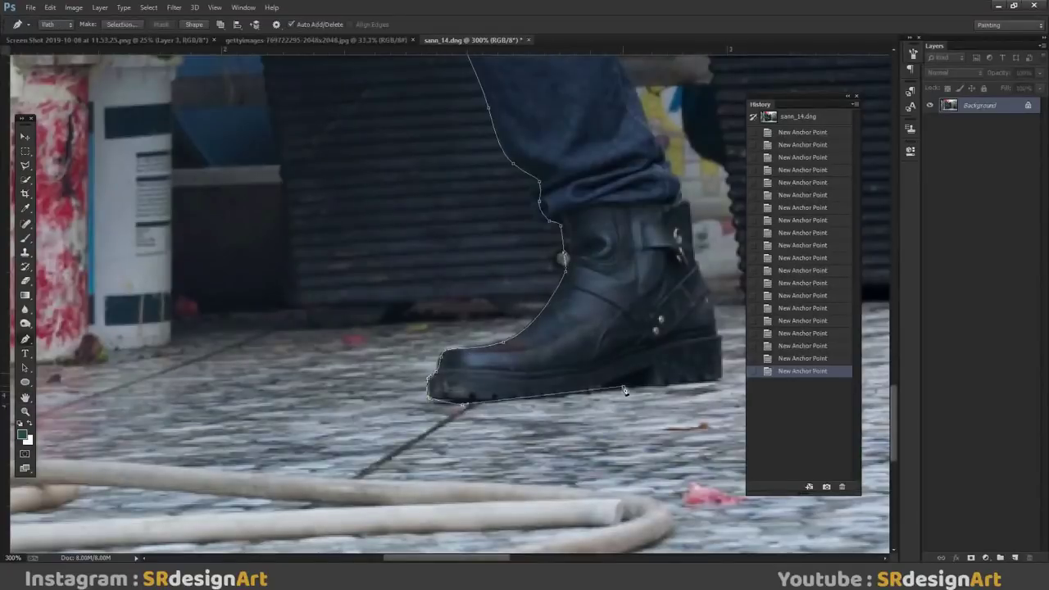
pyautogui.click(720, 378)
pyautogui.click(719, 334)
# Step: Pan around the figure and close the path outline around the man
pyautogui.scroll(3, 658, 153)
pyautogui.scroll(3, 631, 229)
pyautogui.scroll(3, 607, 295)
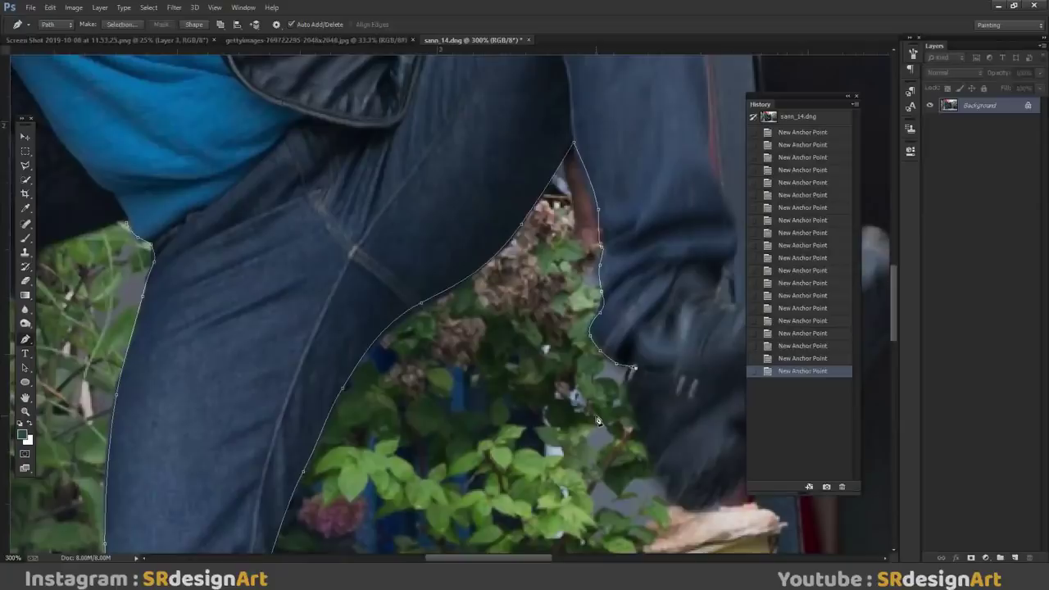
pyautogui.hscroll(5, 598, 420)
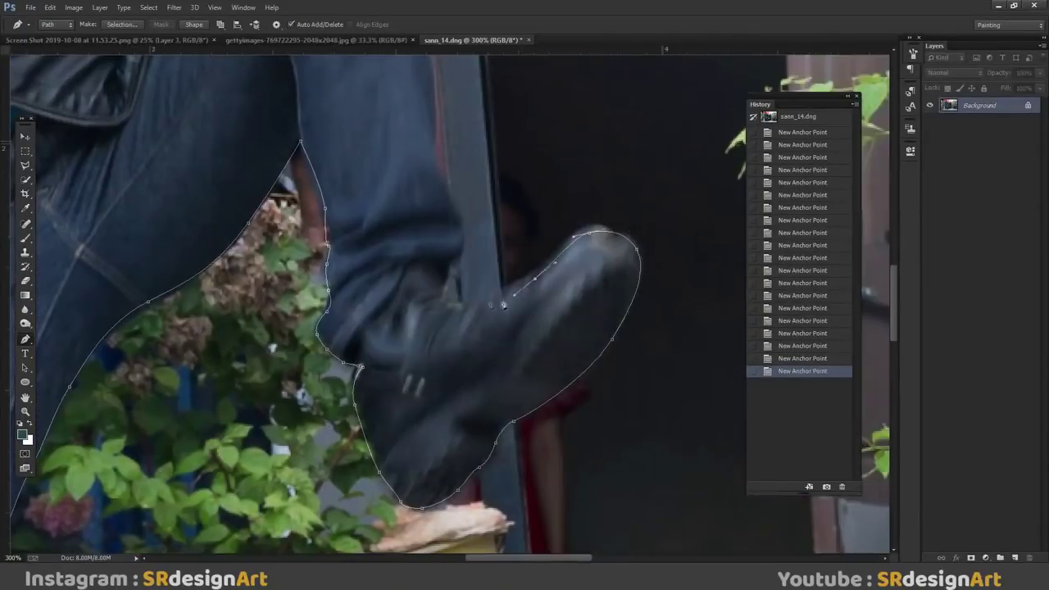
pyautogui.scroll(3, 443, 156)
pyautogui.hscroll(-3, 459, 181)
pyautogui.scroll(3, 480, 204)
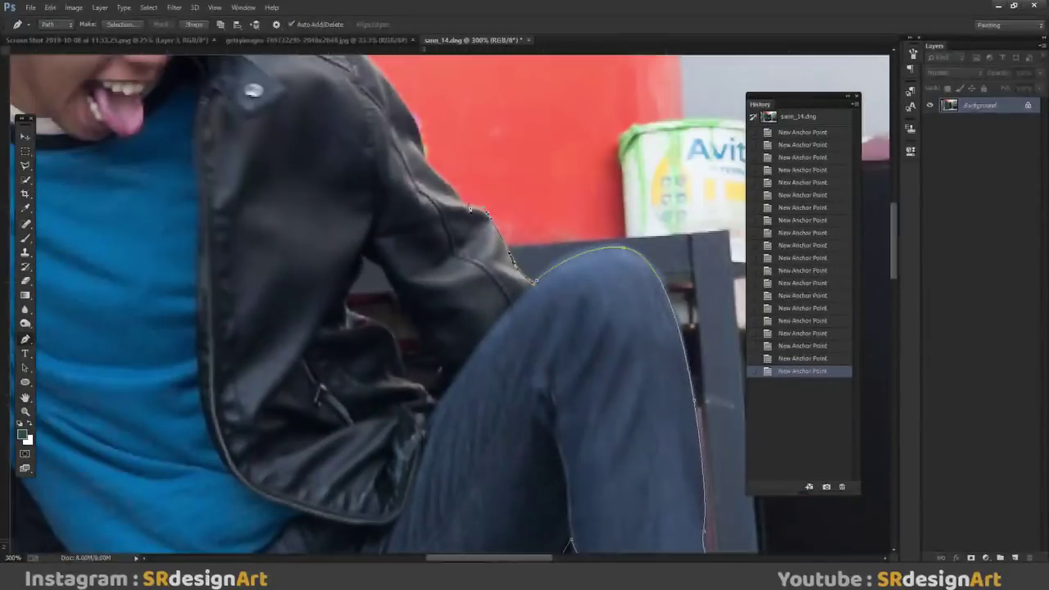
pyautogui.scroll(3, 426, 164)
pyautogui.hscroll(-3, 426, 164)
pyautogui.scroll(3, 409, 156)
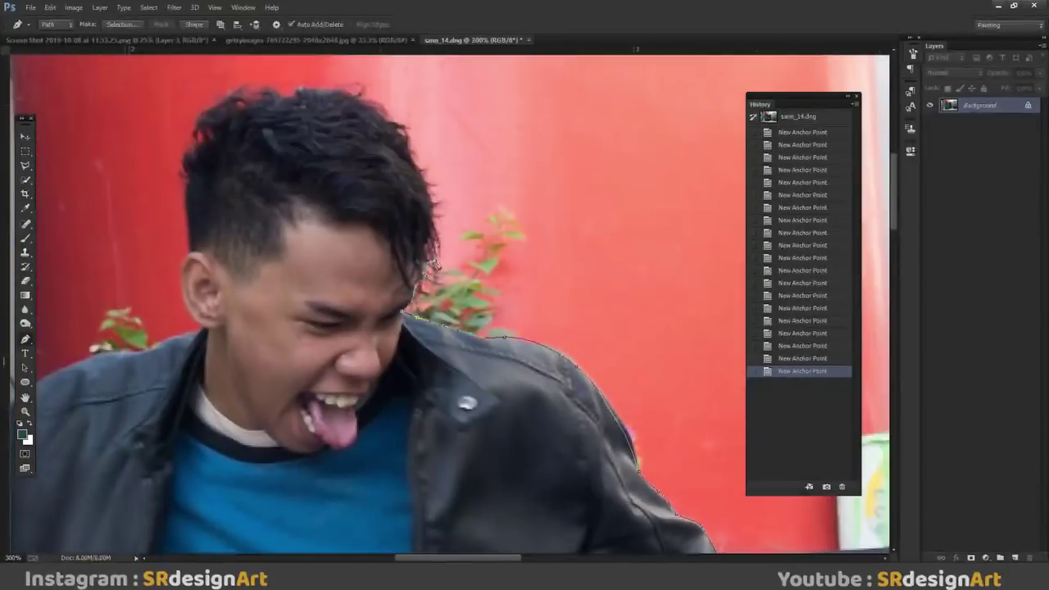
pyautogui.scroll(2, 190, 256)
pyautogui.hscroll(-3, 328, 230)
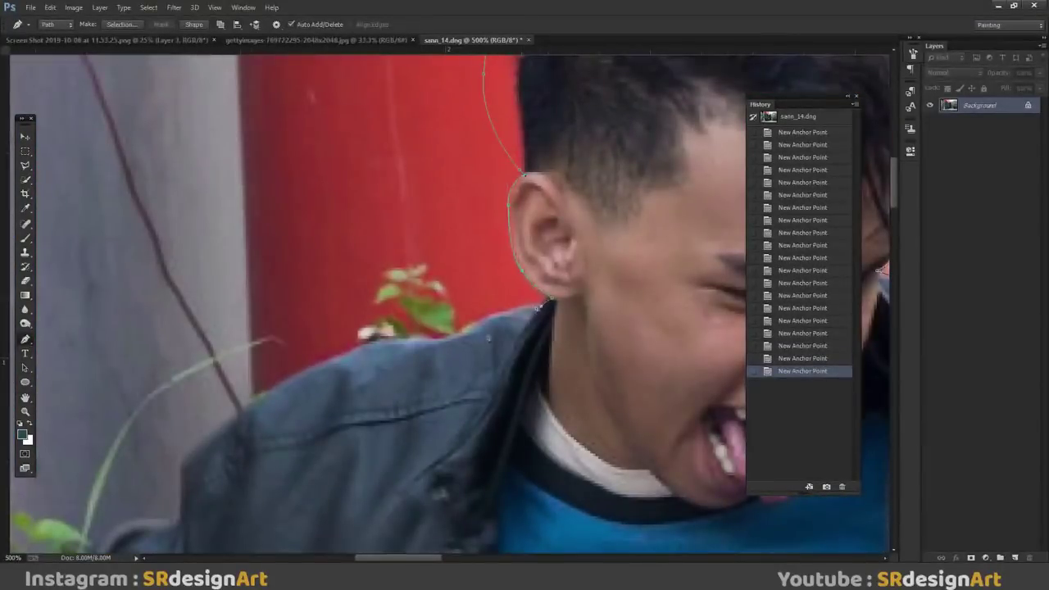
pyautogui.hscroll(-3, 334, 369)
pyautogui.scroll(-3, 352, 352)
pyautogui.scroll(-3, 255, 447)
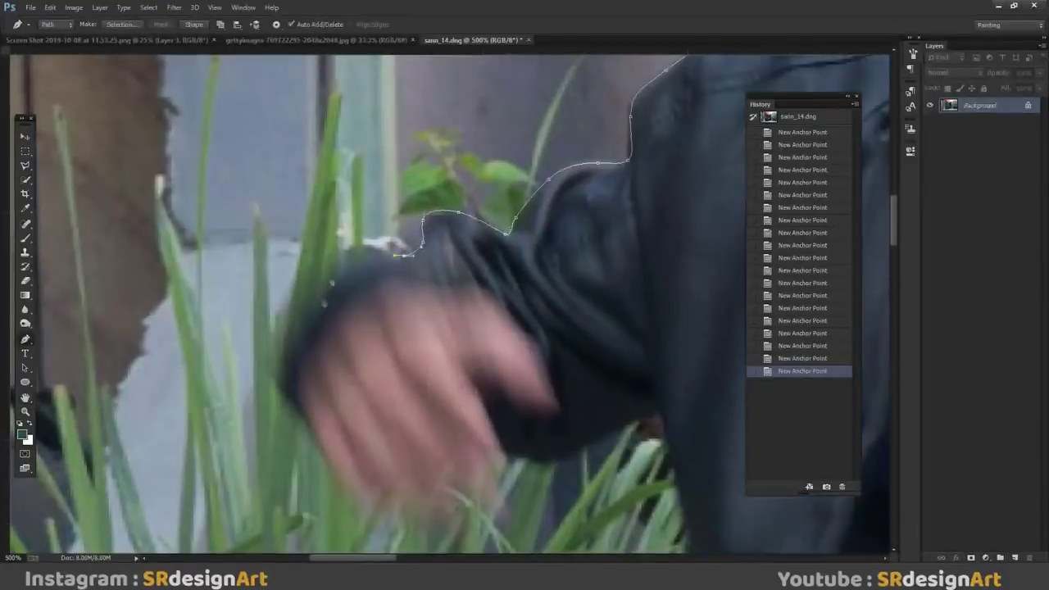
pyautogui.scroll(-3, 409, 369)
pyautogui.scroll(-3, 538, 378)
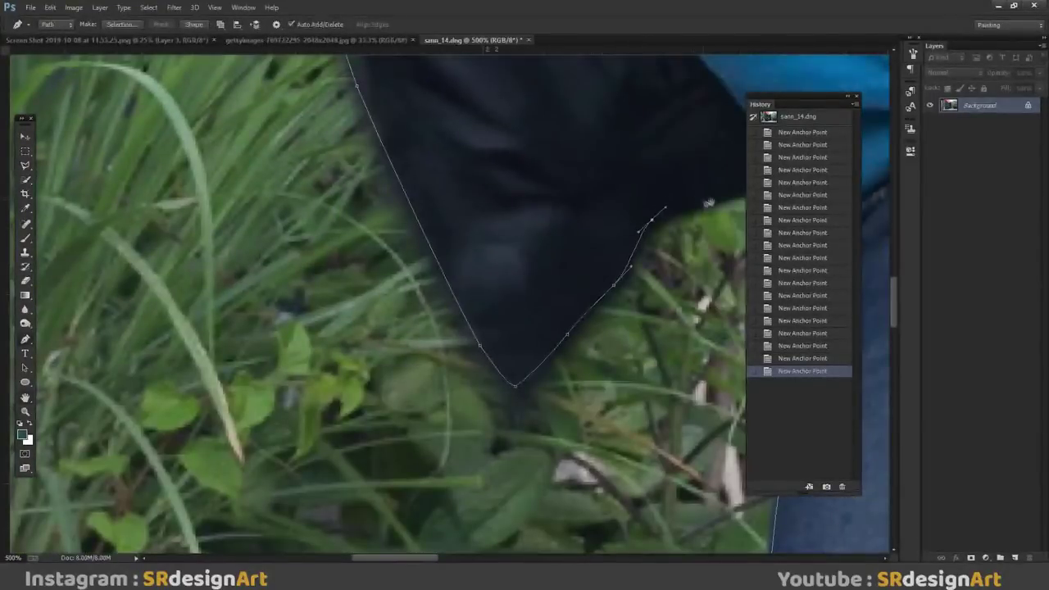
pyautogui.hscroll(3, 539, 379)
pyautogui.scroll(1, 539, 378)
pyautogui.click(572, 228)
# Step: Convert the closed path into an active selection with Make Selection
pyautogui.rightClick(468, 223)
pyautogui.click(501, 282)
pyautogui.press('Return')
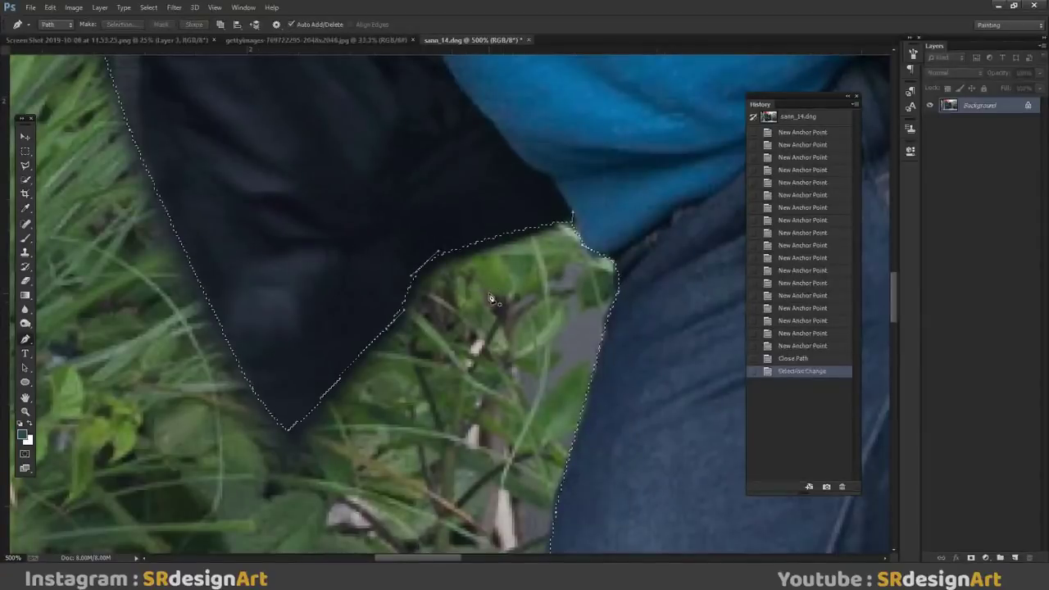
# Step: Add a layer mask from the selection to cut the man out of his background
pyautogui.click(972, 557)
pyautogui.hotkey('ctrl', '-')
pyautogui.hotkey('ctrl', '-')
pyautogui.hotkey('ctrl', '-')
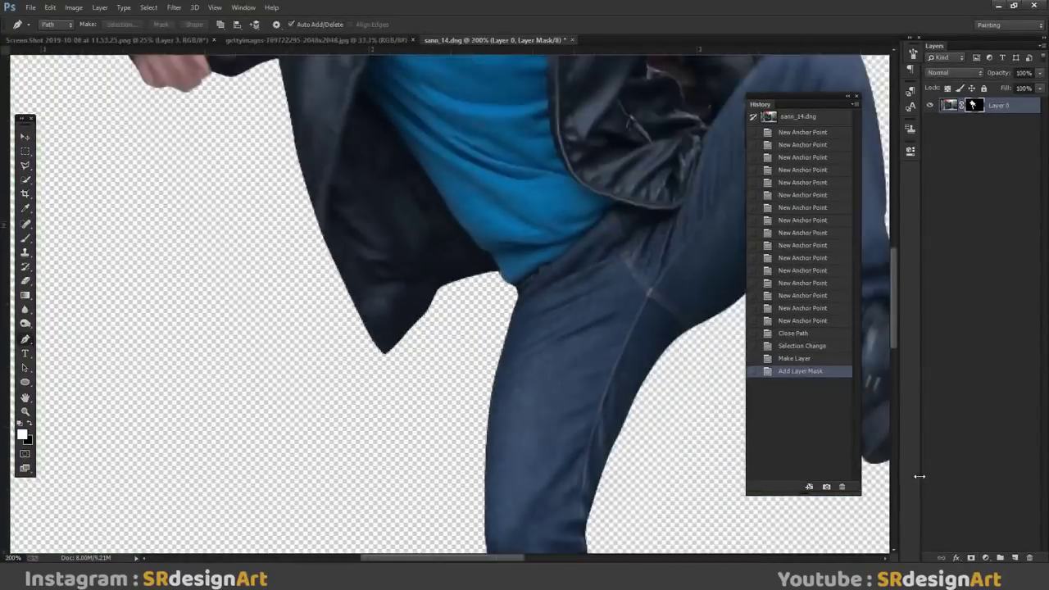
pyautogui.hotkey('ctrl', '-')
pyautogui.hotkey('ctrl', '-')
# Step: Drag the masked man into the Joker alley composite, accept the profile mismatch, and place him above the Joker
pyautogui.press('v')
pyautogui.moveTo(309, 225); pyautogui.dragTo(160, 32)
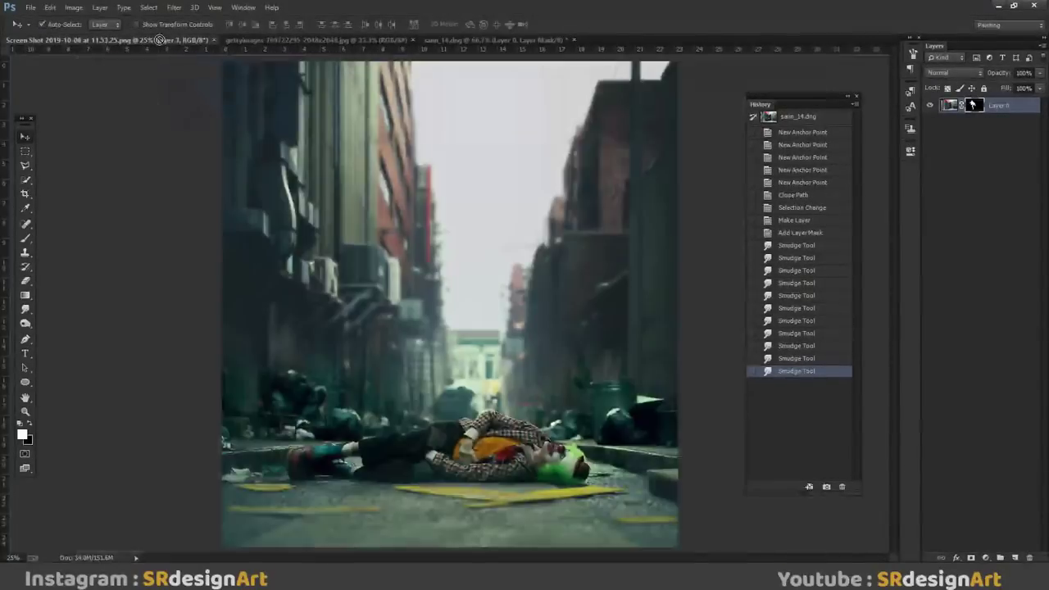
pyautogui.moveTo(160, 40); pyautogui.dragTo(367, 281)
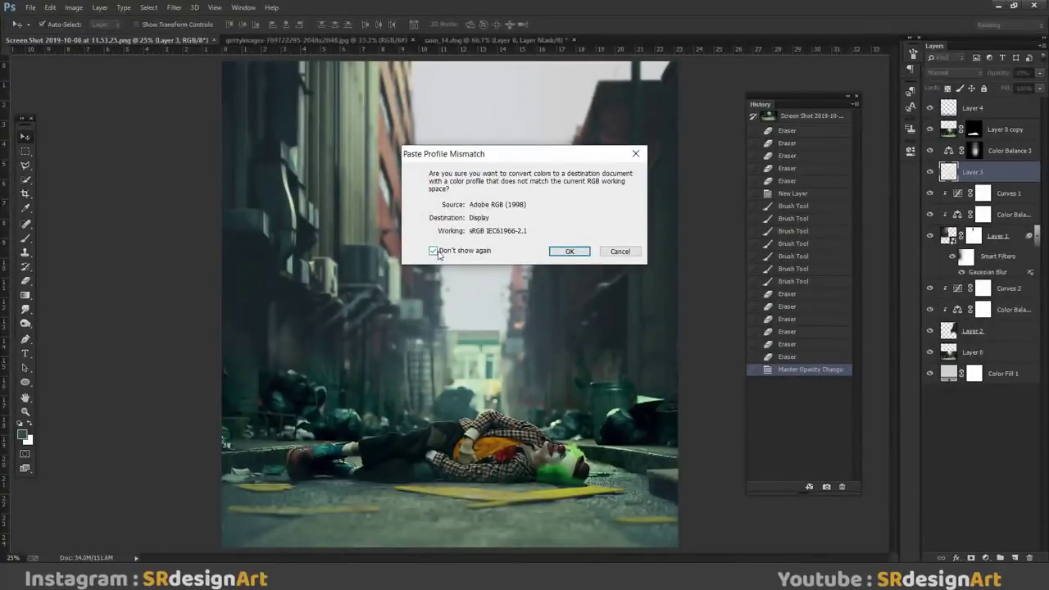
pyautogui.press('Return')
pyautogui.moveTo(410, 283)
pyautogui.mouseDown()
pyautogui.moveTo(380, 265)
pyautogui.moveTo(418, 310)
pyautogui.mouseUp()
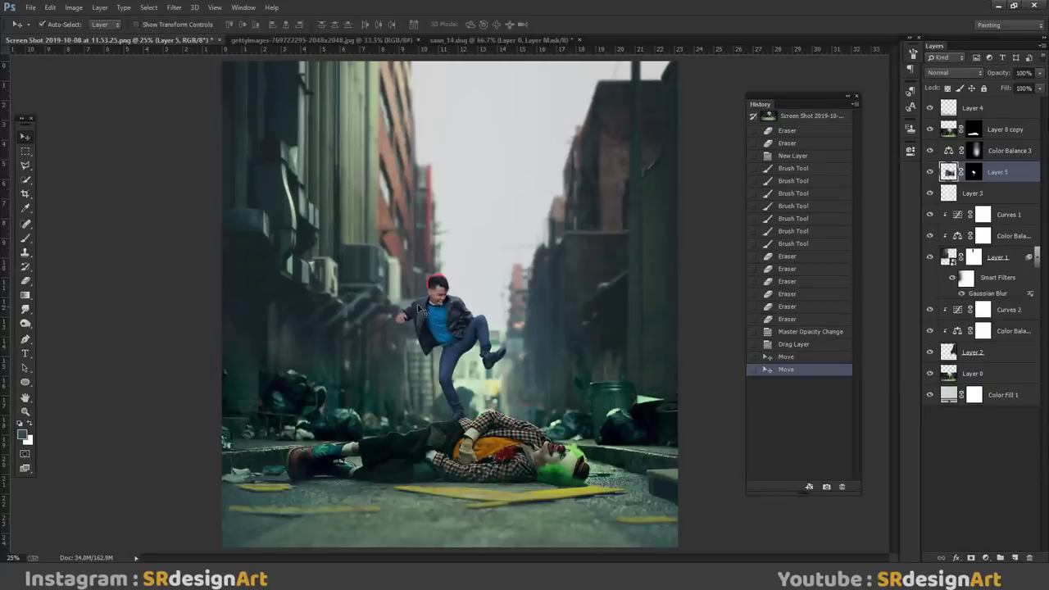
pyautogui.hotkey('ctrl', 't')
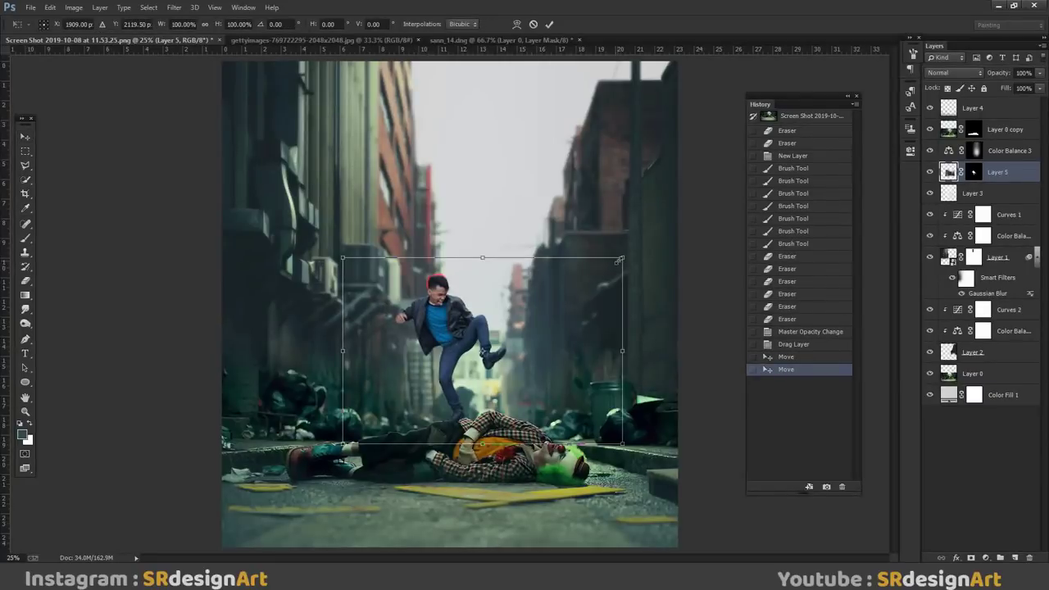
# Step: Scale the man to about 182%, rotate him about 7° clockwise, and place him over the Joker
pyautogui.moveTo(623, 258); pyautogui.dragTo(823, 118)
pyautogui.moveTo(618, 215); pyautogui.dragTo(527, 268)
pyautogui.moveTo(495, 135); pyautogui.dragTo(520, 146)
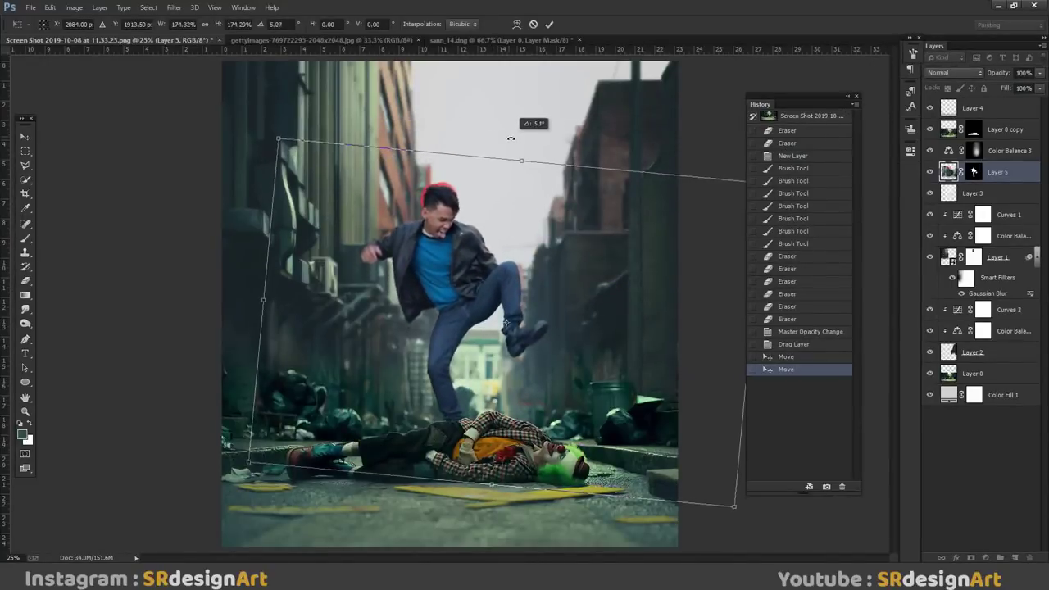
pyautogui.moveTo(513, 207); pyautogui.dragTo(509, 234)
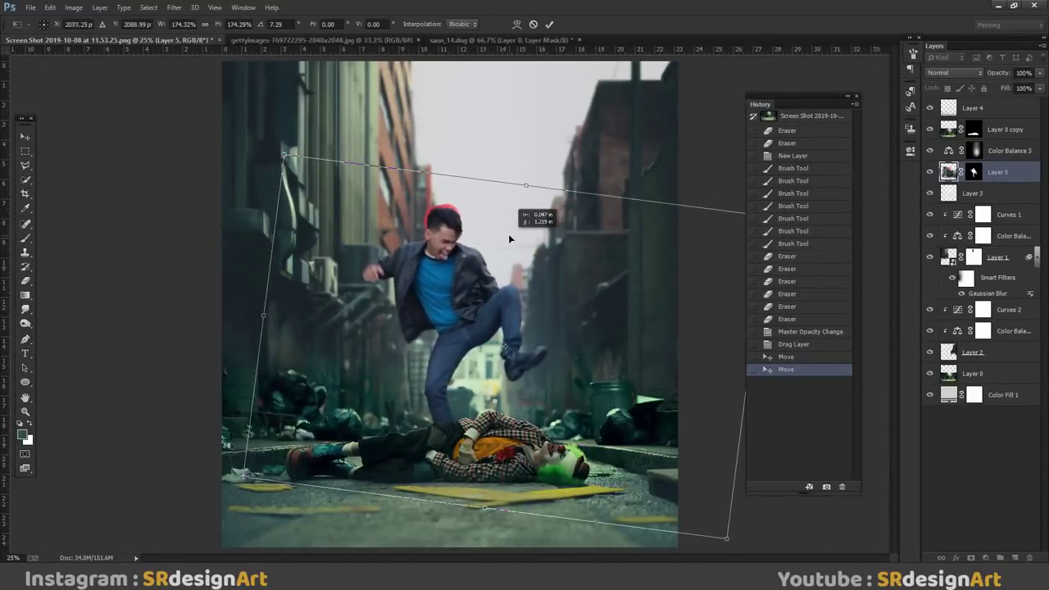
pyautogui.moveTo(283, 156); pyautogui.dragTo(265, 136)
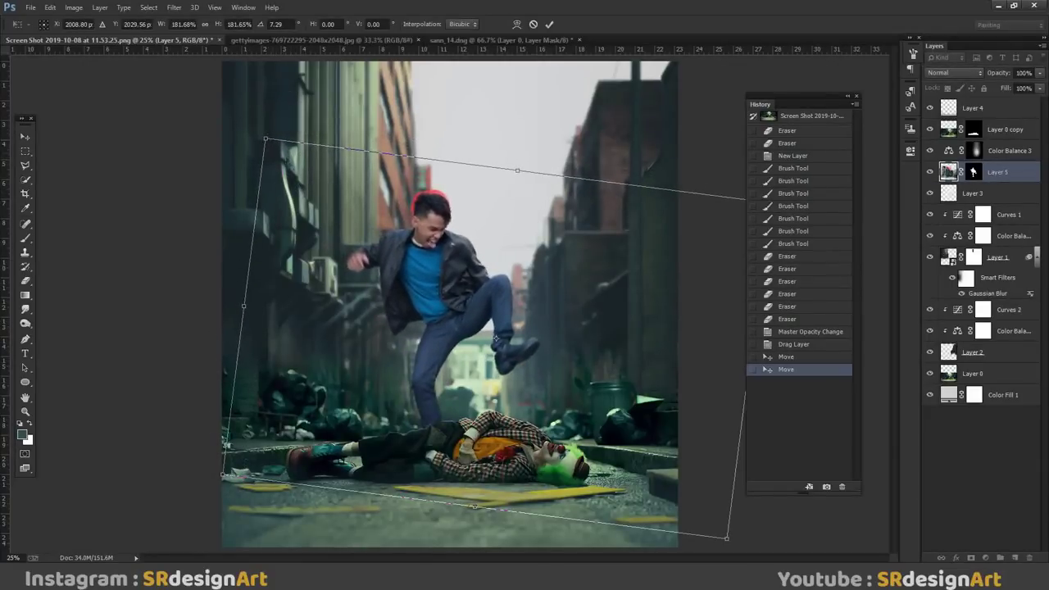
pyautogui.moveTo(265, 137); pyautogui.dragTo(297, 193)
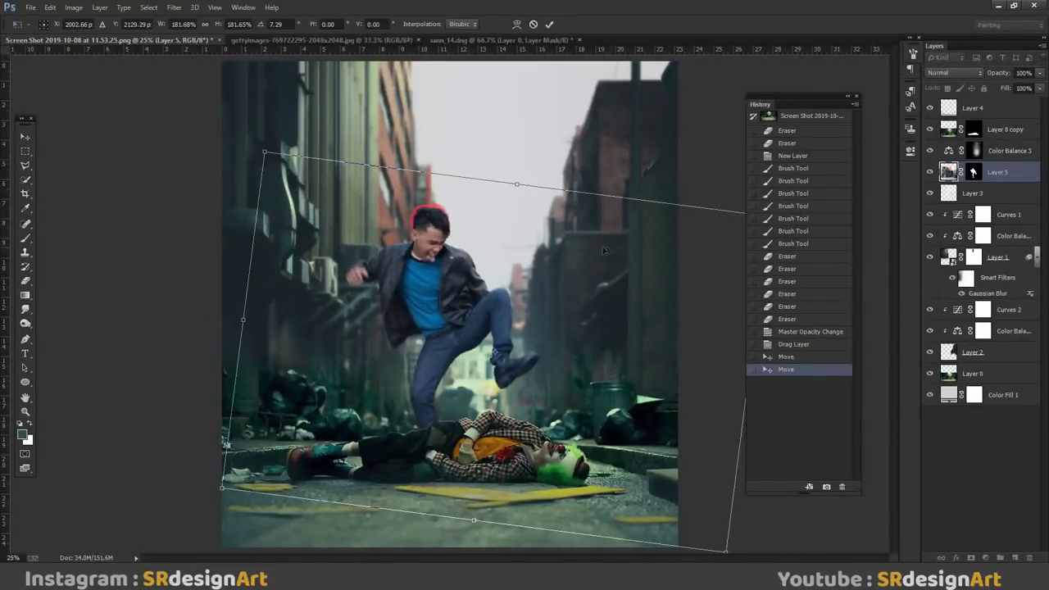
pyautogui.press('Return')
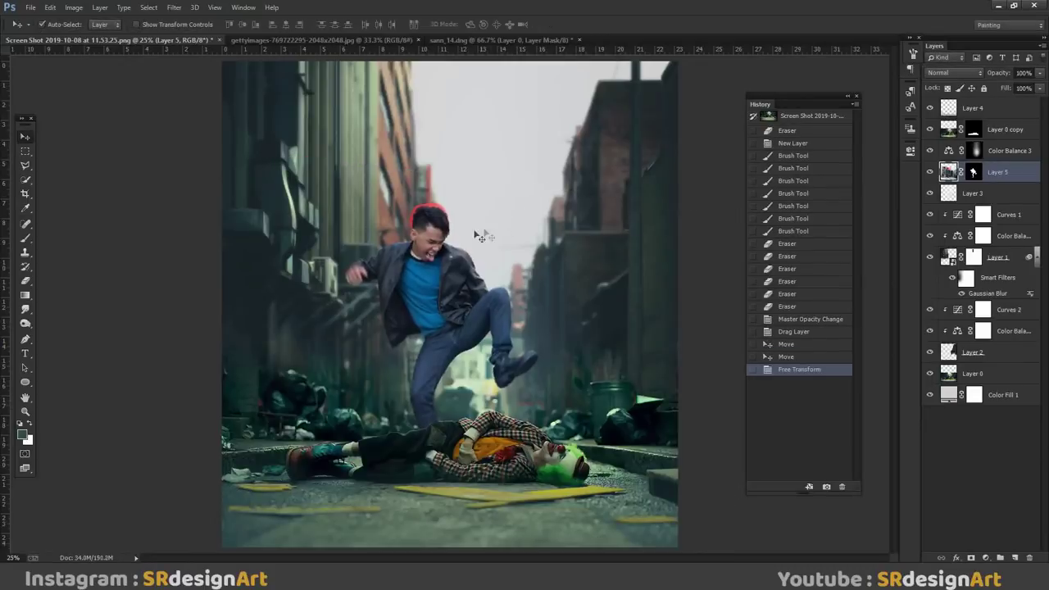
# Step: Undo the accidental Color Balance 3 mask move and place Layer 5 just below Layer 0 copy
pyautogui.click(449, 245)
pyautogui.moveTo(424, 238); pyautogui.dragTo(437, 225)
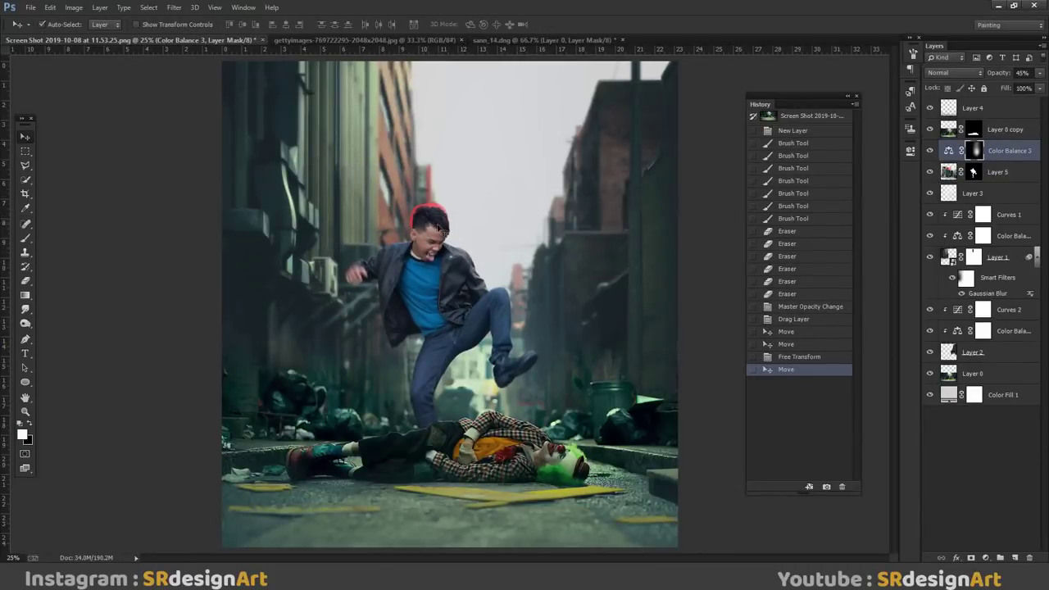
pyautogui.click(777, 358)
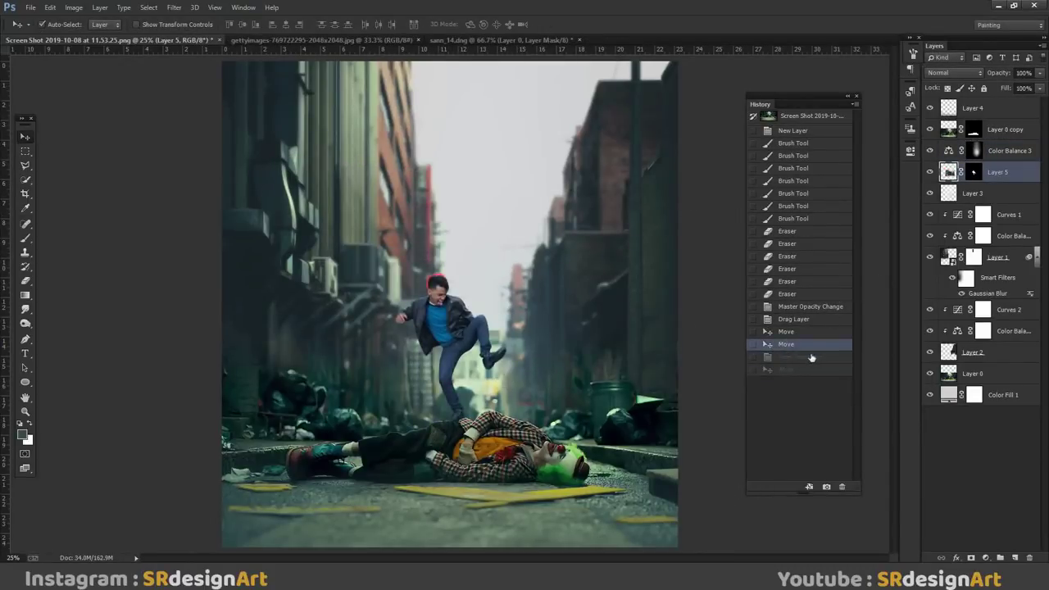
pyautogui.moveTo(983, 179); pyautogui.dragTo(1005, 128)
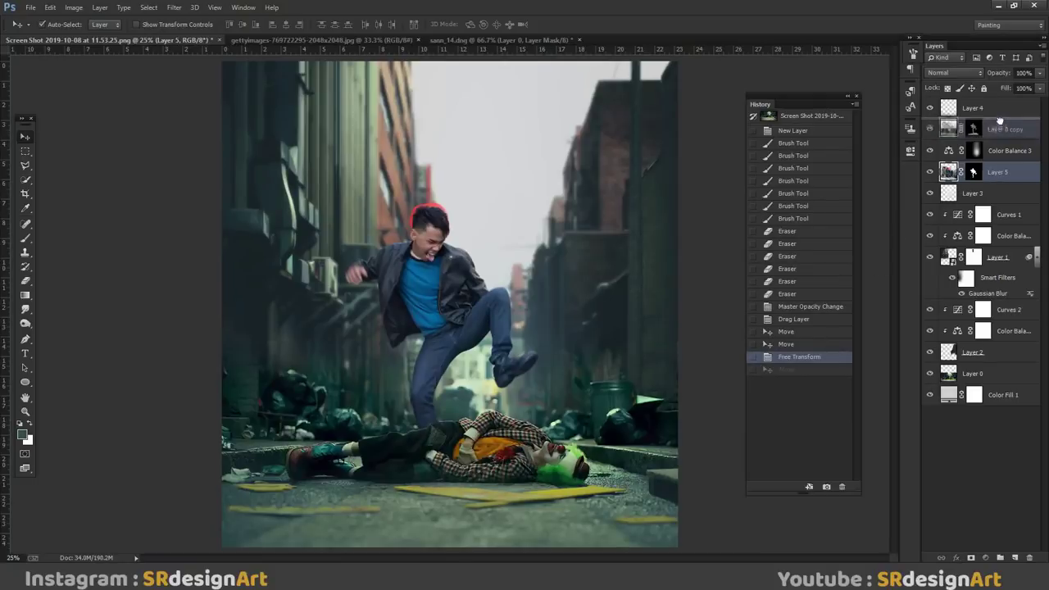
pyautogui.moveTo(999, 131); pyautogui.dragTo(983, 161)
# Step: Shrink the man to about 99% and nudge him slightly down and left over the Joker
pyautogui.moveTo(450, 267); pyautogui.dragTo(446, 293)
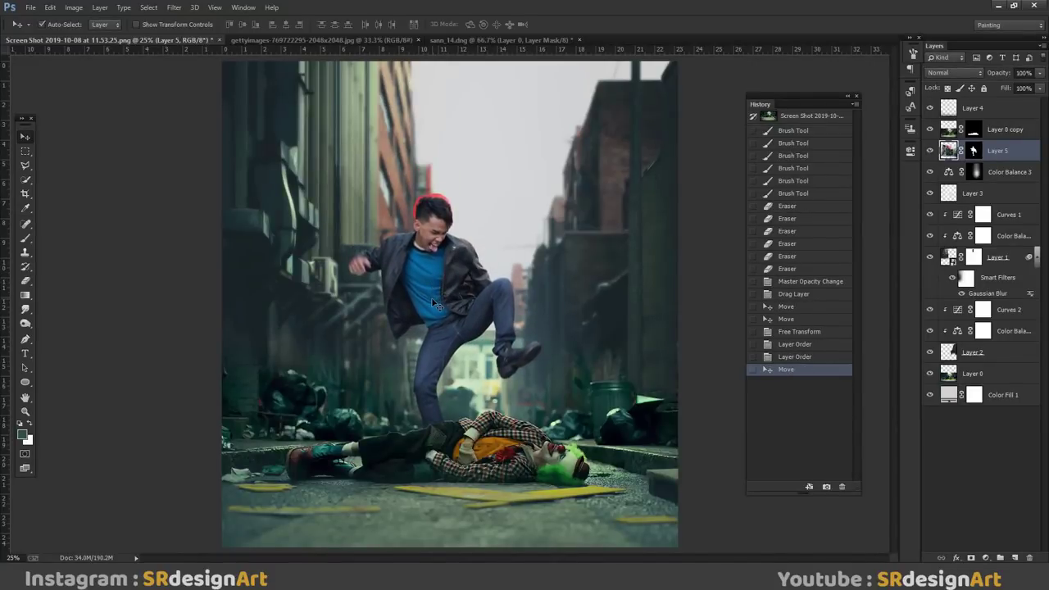
pyautogui.moveTo(435, 303); pyautogui.dragTo(437, 302)
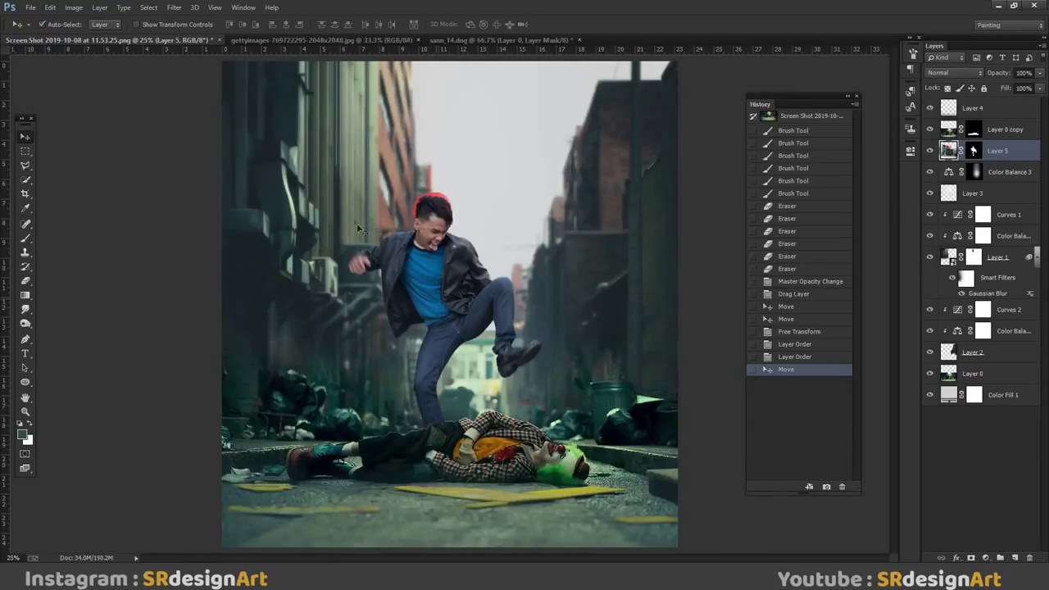
pyautogui.hotkey('ctrl', 't')
pyautogui.moveTo(221, 141); pyautogui.dragTo(228, 146)
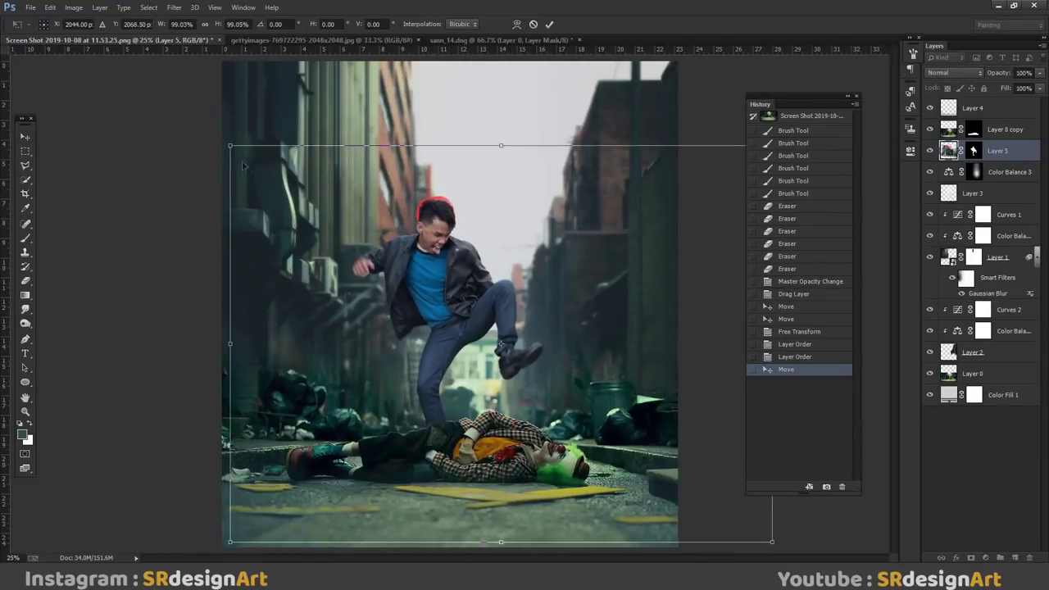
pyautogui.press('Return')
pyautogui.moveTo(413, 265); pyautogui.dragTo(416, 273)
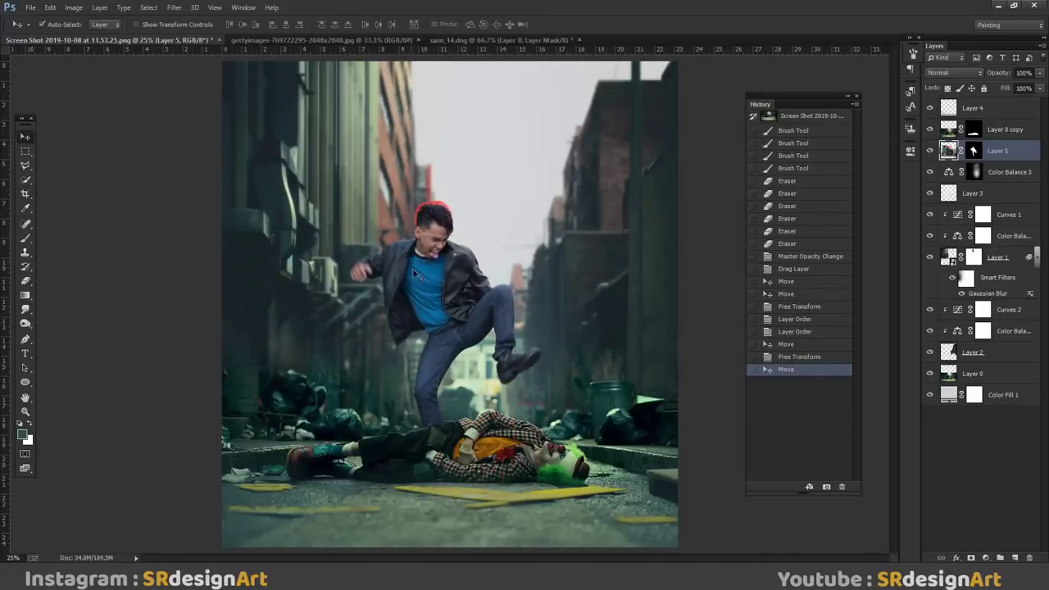
pyautogui.hotkey('ctrl', '+')
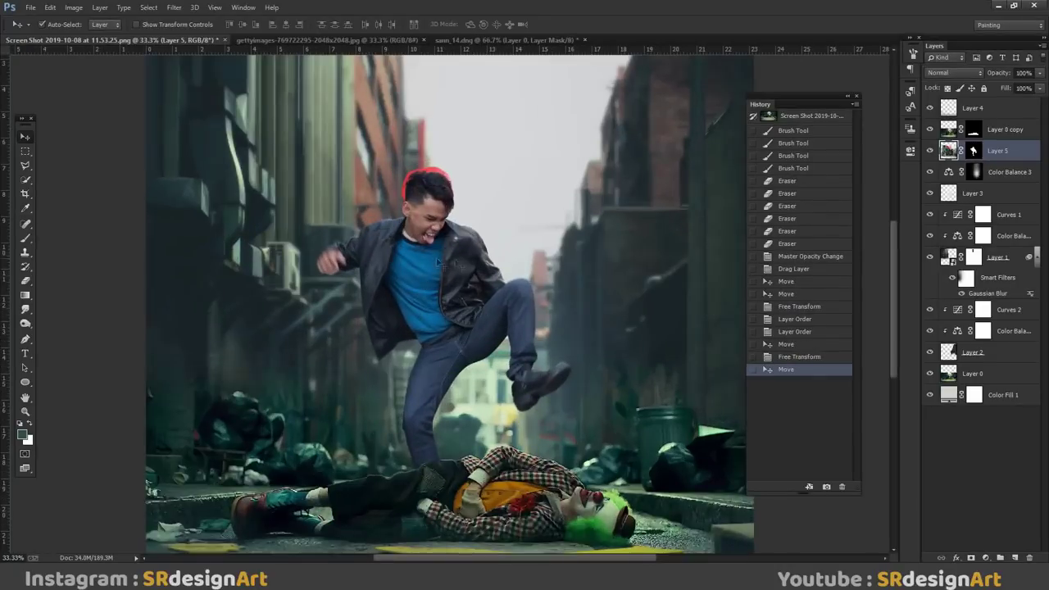
# Step: Open Refine Mask on Layer 5's mask and zoom in on the man's head and hair
pyautogui.click(973, 151)
pyautogui.rightClick(973, 151)
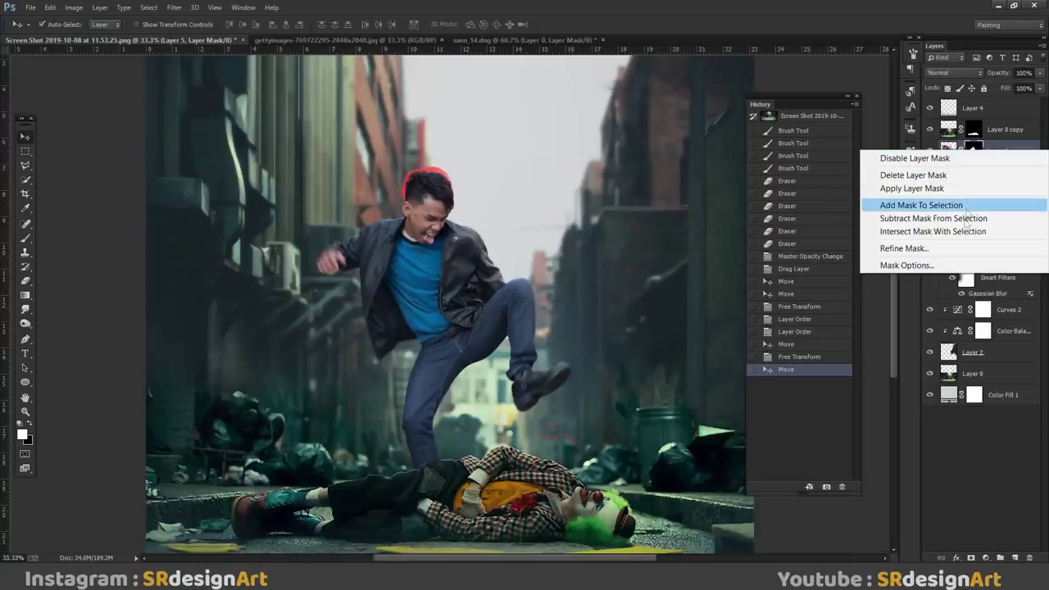
pyautogui.click(964, 250)
pyautogui.hotkey('ctrl', '+')
pyautogui.hotkey('ctrl', '+')
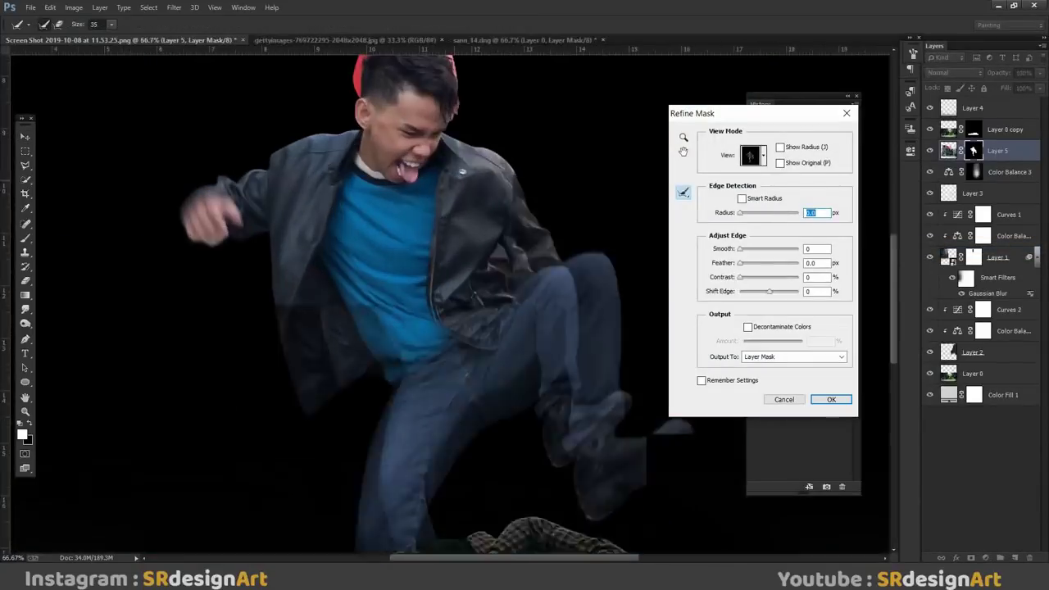
pyautogui.hotkey('ctrl', '+')
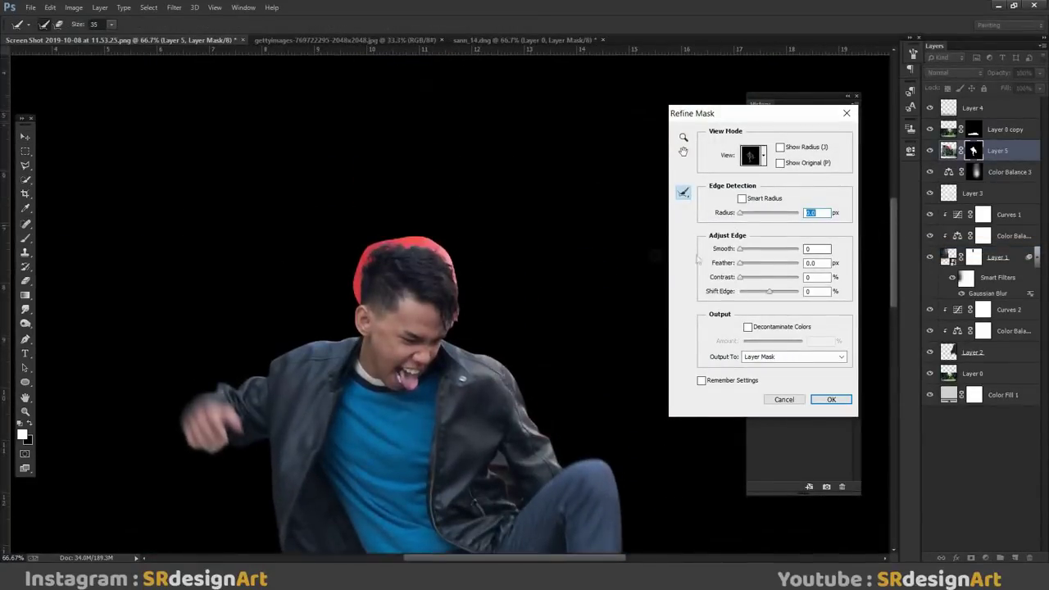
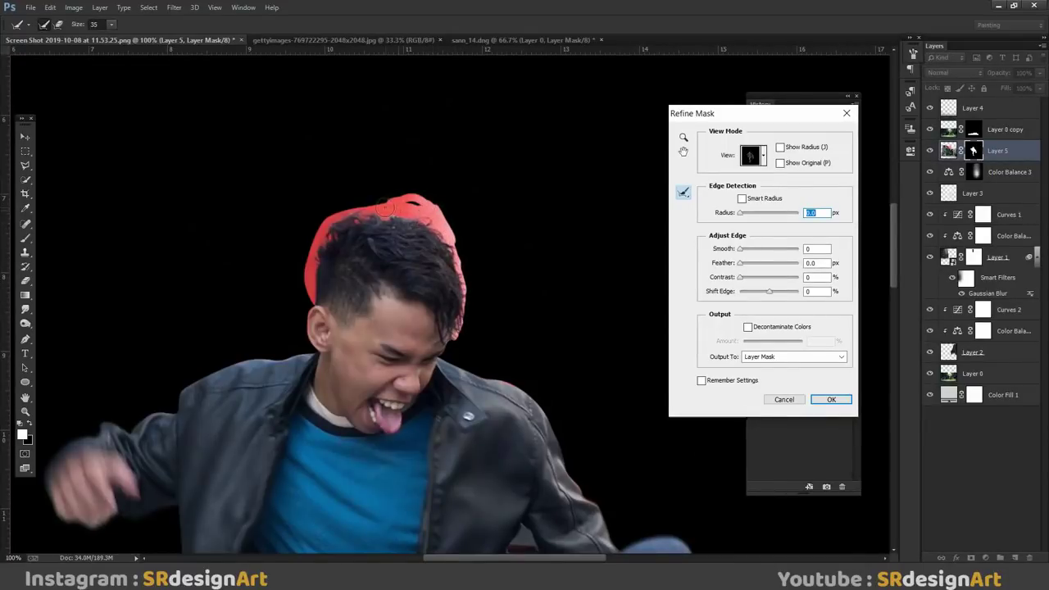
# Step: Brush over the man's hair in Refine Mask and apply Feather 0.7 px, Contrast 5%, Shift Edge -20%
pyautogui.press(']')
pyautogui.moveTo(445, 230)
pyautogui.mouseDown()
pyautogui.moveTo(363, 203)
pyautogui.moveTo(308, 247)
pyautogui.mouseUp()
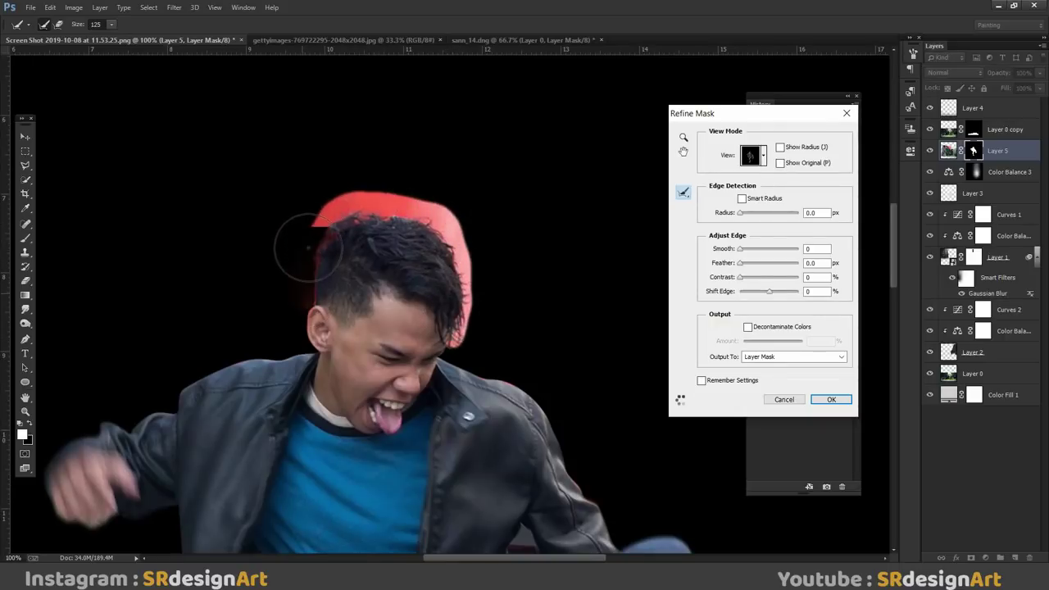
pyautogui.moveTo(351, 214); pyautogui.dragTo(376, 201)
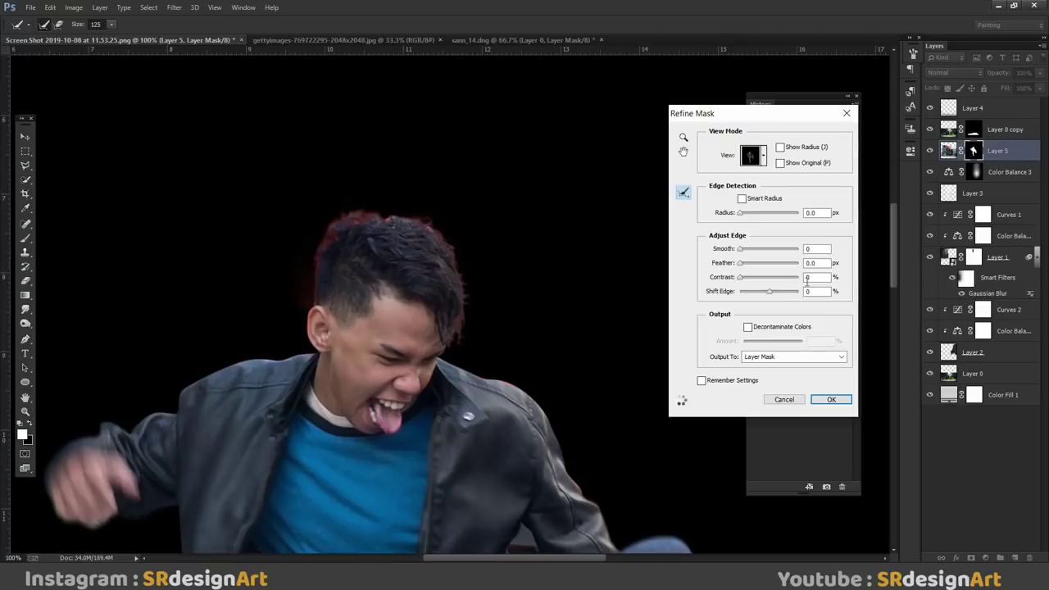
pyautogui.moveTo(769, 292); pyautogui.dragTo(763, 293)
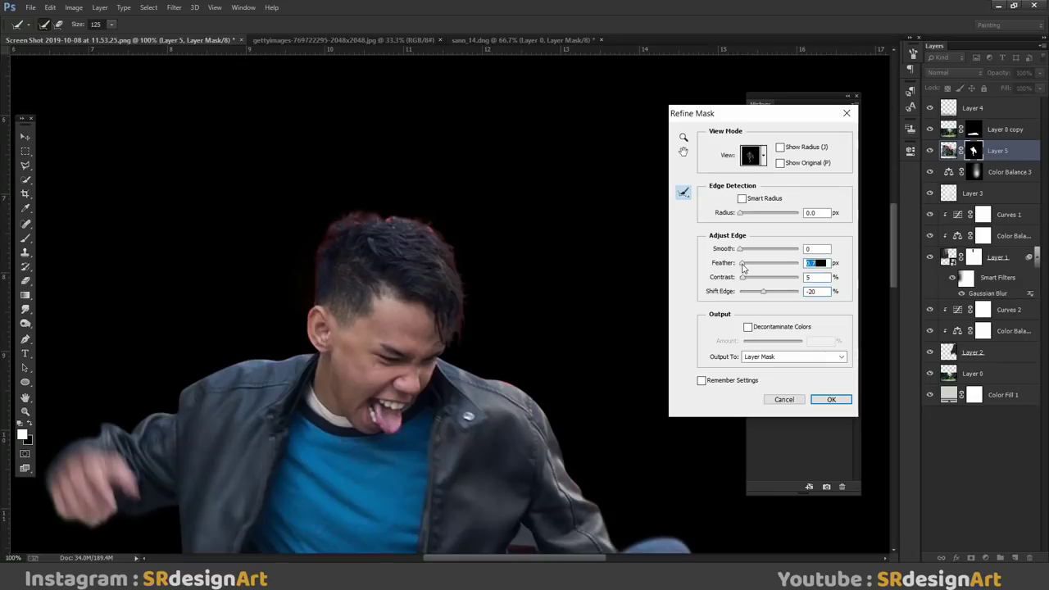
pyautogui.moveTo(421, 217); pyautogui.dragTo(359, 222)
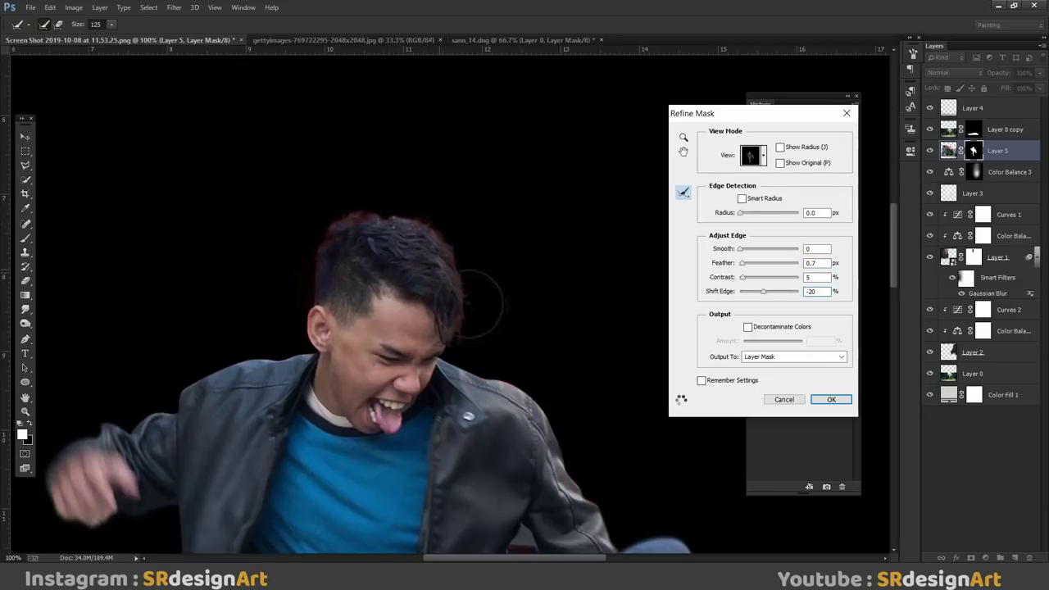
pyautogui.press('Return')
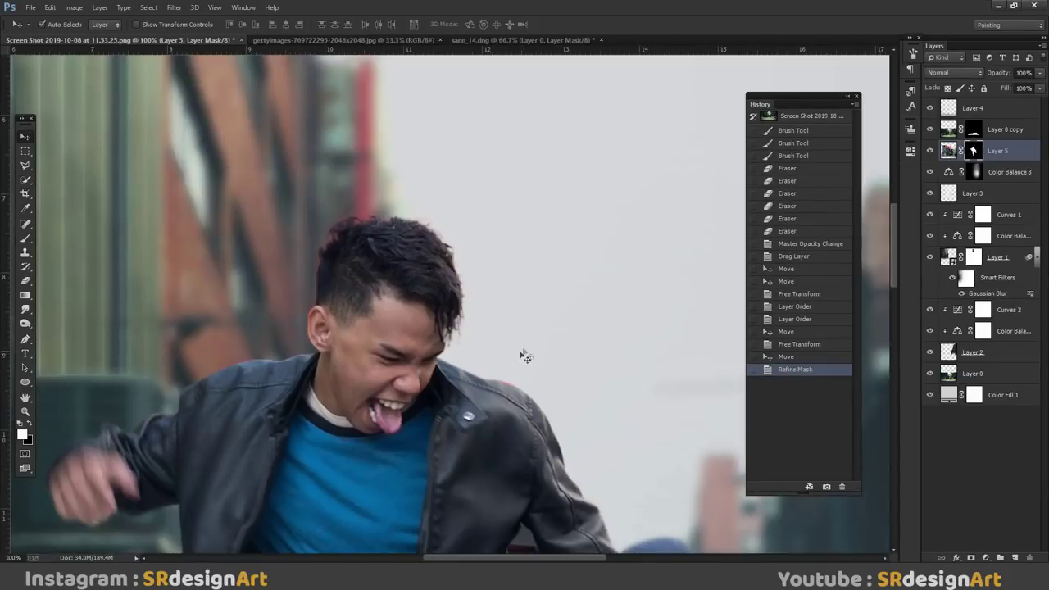
# Step: Zoom in on the arm–jacket gap and trace a pen path down the jacket edge around its bottom
pyautogui.scroll(3, 508, 383)
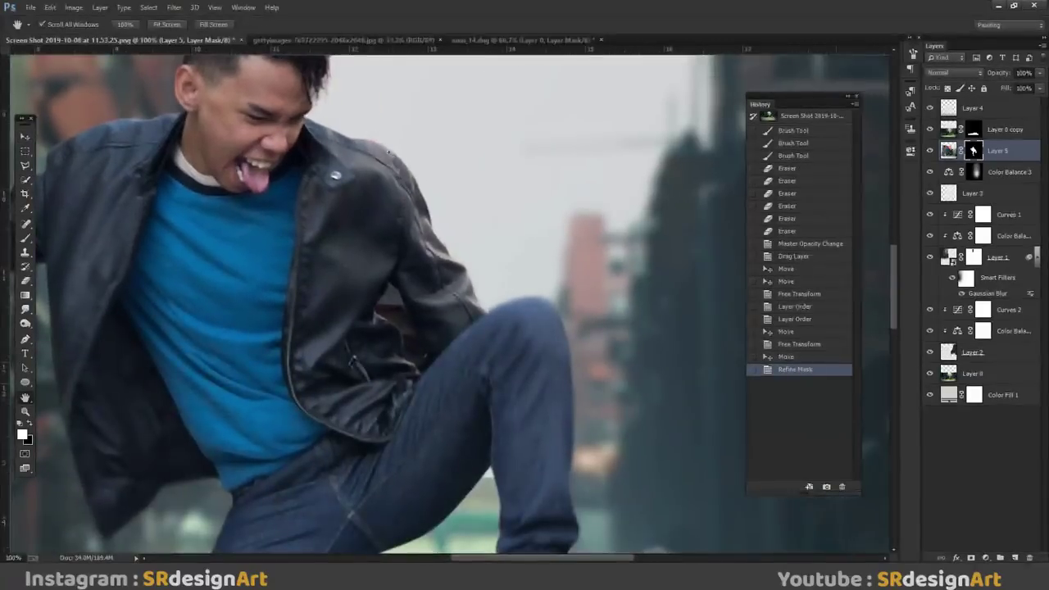
pyautogui.moveTo(508, 382); pyautogui.dragTo(440, 269)
pyautogui.scroll(-3, 440, 269)
pyautogui.scroll(1, 491, 164)
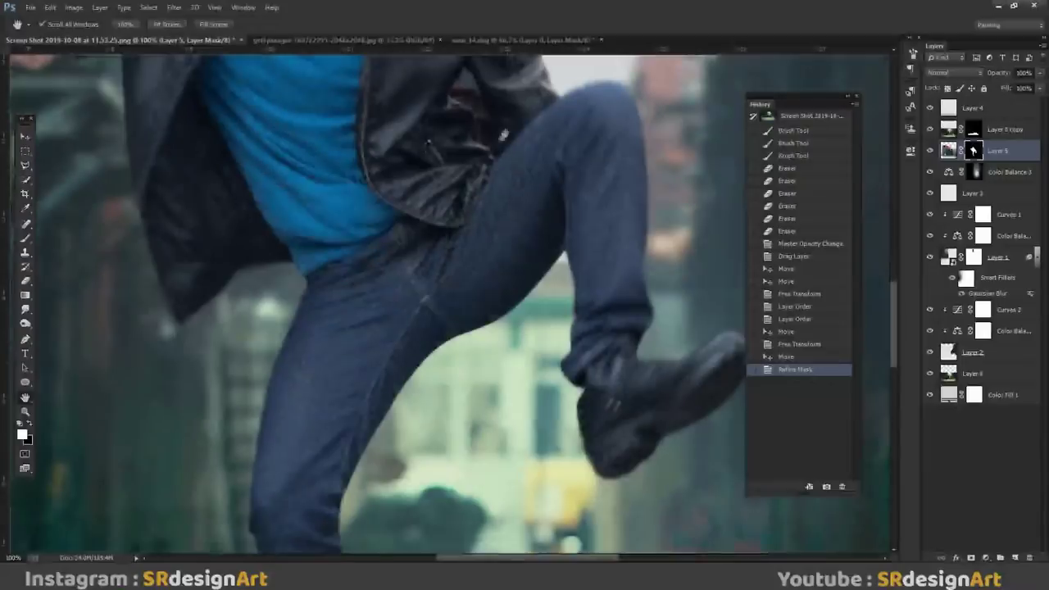
pyautogui.moveTo(492, 175); pyautogui.dragTo(492, 305)
pyautogui.scroll(-2, 492, 305)
pyautogui.moveTo(501, 375); pyautogui.dragTo(461, 413)
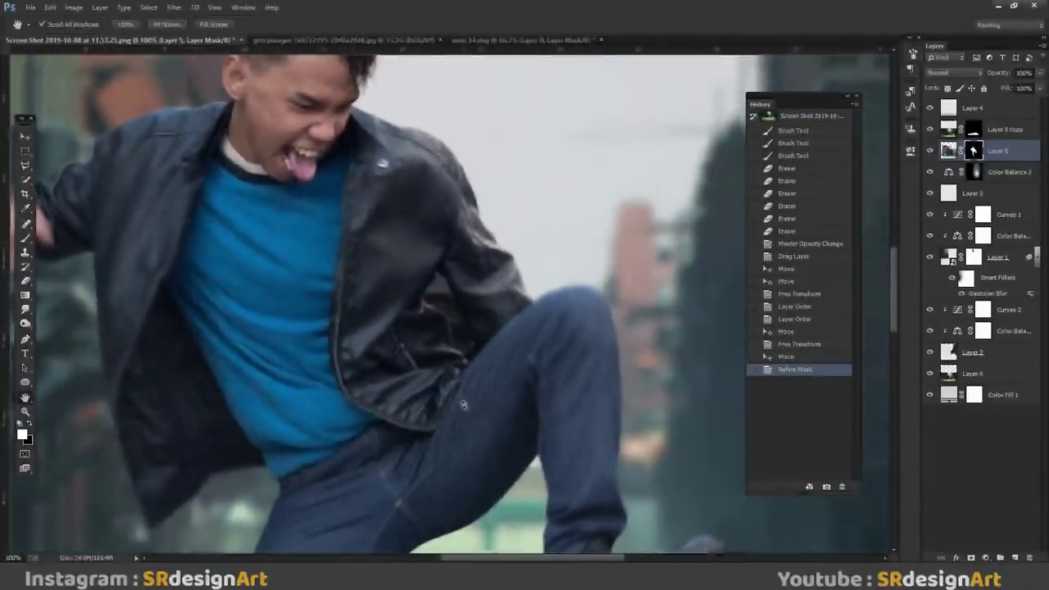
pyautogui.scroll(3, 461, 412)
pyautogui.press('p')
pyautogui.click(387, 169)
pyautogui.click(425, 197)
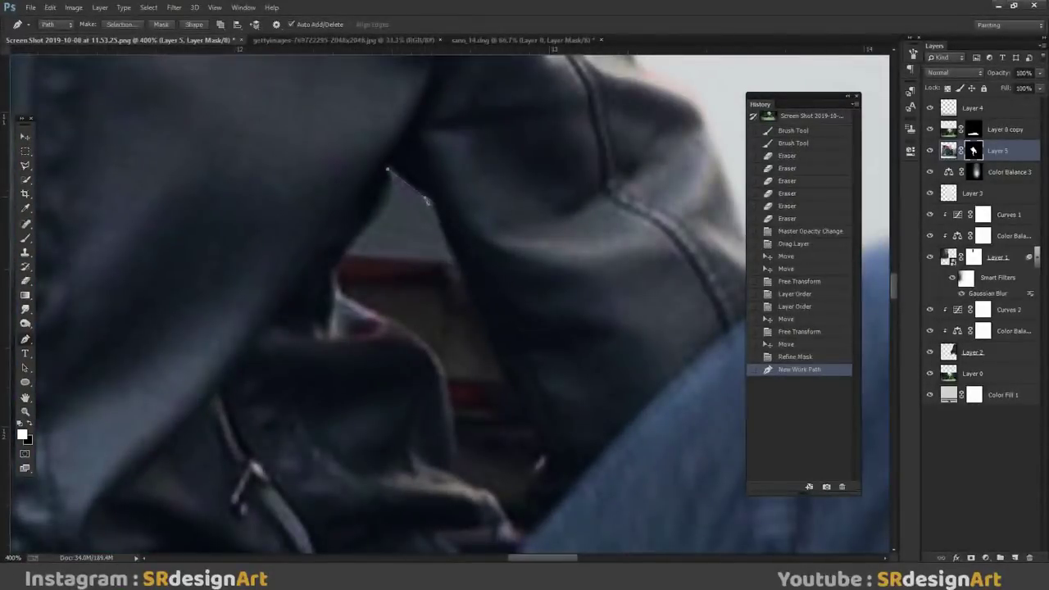
pyautogui.click(455, 254)
pyautogui.moveTo(505, 380); pyautogui.dragTo(511, 400)
pyautogui.click(567, 503)
pyautogui.click(524, 543)
# Step: Continue the path up the arm edge and close it at the starting point
pyautogui.click(492, 493)
pyautogui.click(455, 478)
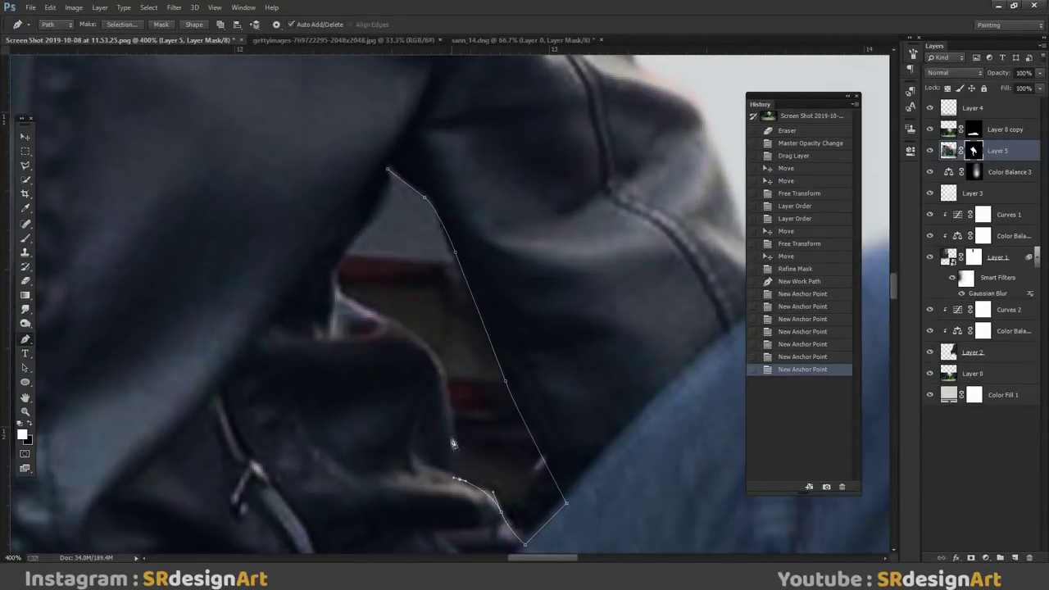
pyautogui.click(449, 392)
pyautogui.click(375, 313)
pyautogui.click(343, 295)
pyautogui.click(338, 262)
pyautogui.click(366, 222)
pyautogui.click(388, 170)
# Step: Turn the path into a selection, delete it from Layer 5's mask, then deselect
pyautogui.rightClick(405, 157)
pyautogui.click(435, 218)
pyautogui.press('Return')
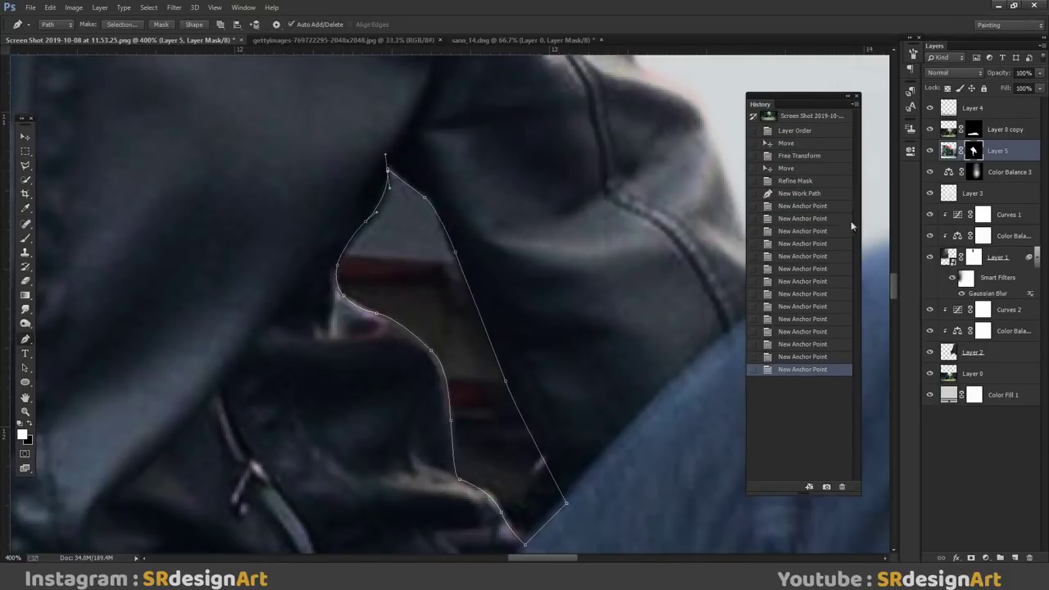
pyautogui.press('Delete')
pyautogui.click(25, 167)
pyautogui.rightClick(107, 180)
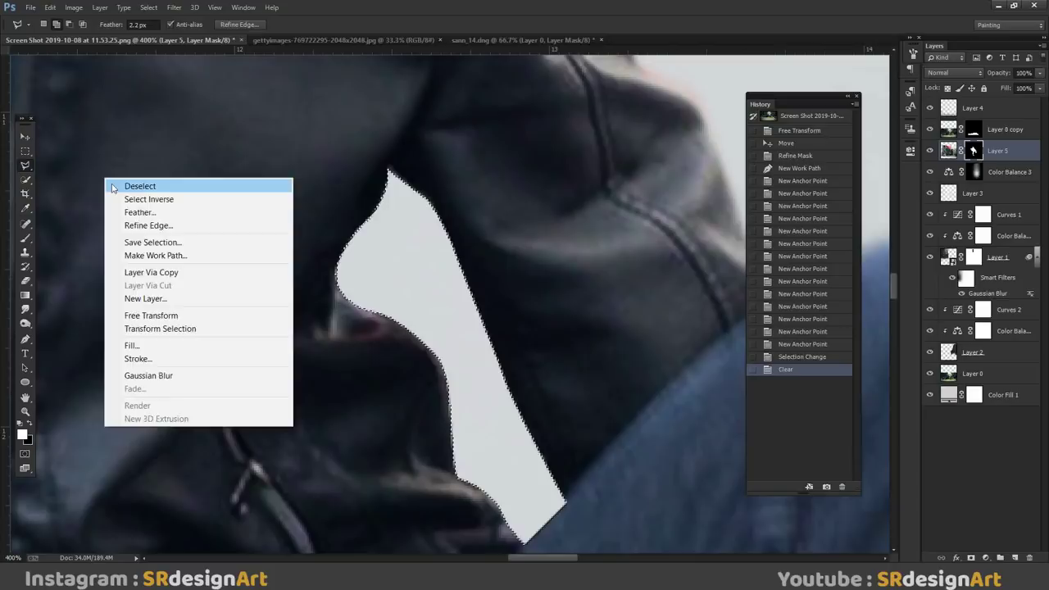
pyautogui.click(138, 185)
pyautogui.scroll(-6, 131, 189)
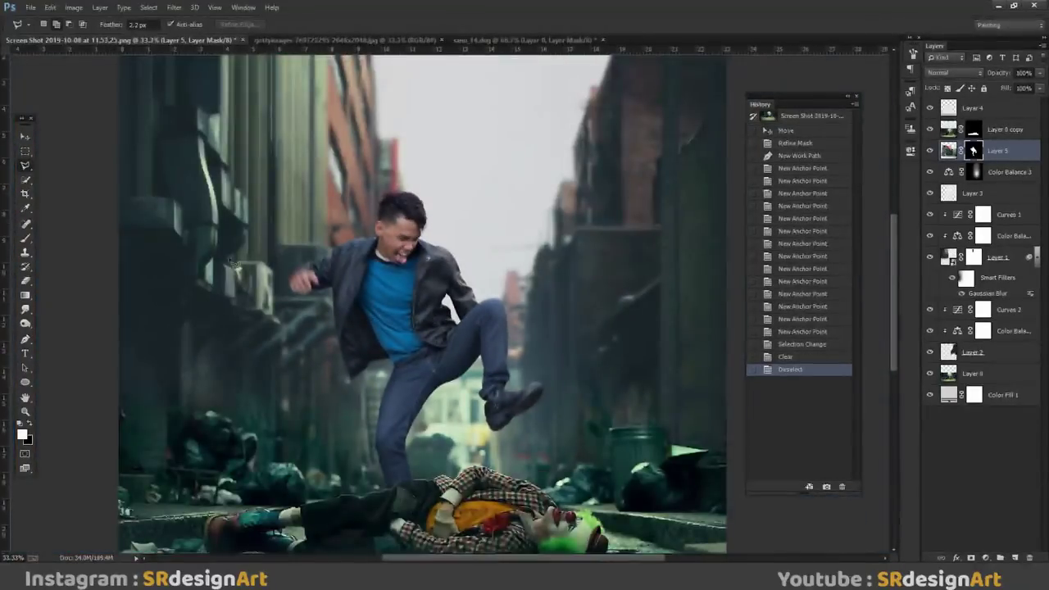
# Step: Add a Curves adjustment clipped to the man's layer, Layer 5
pyautogui.moveTo(344, 299); pyautogui.dragTo(353, 201)
pyautogui.scroll(2, 492, 377)
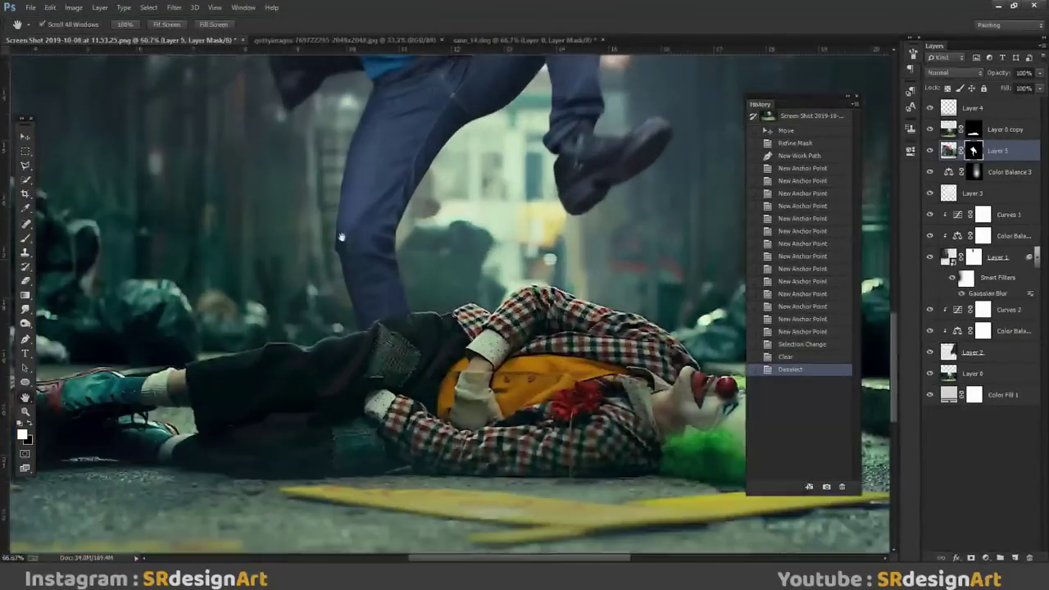
pyautogui.moveTo(325, 397); pyautogui.dragTo(337, 463)
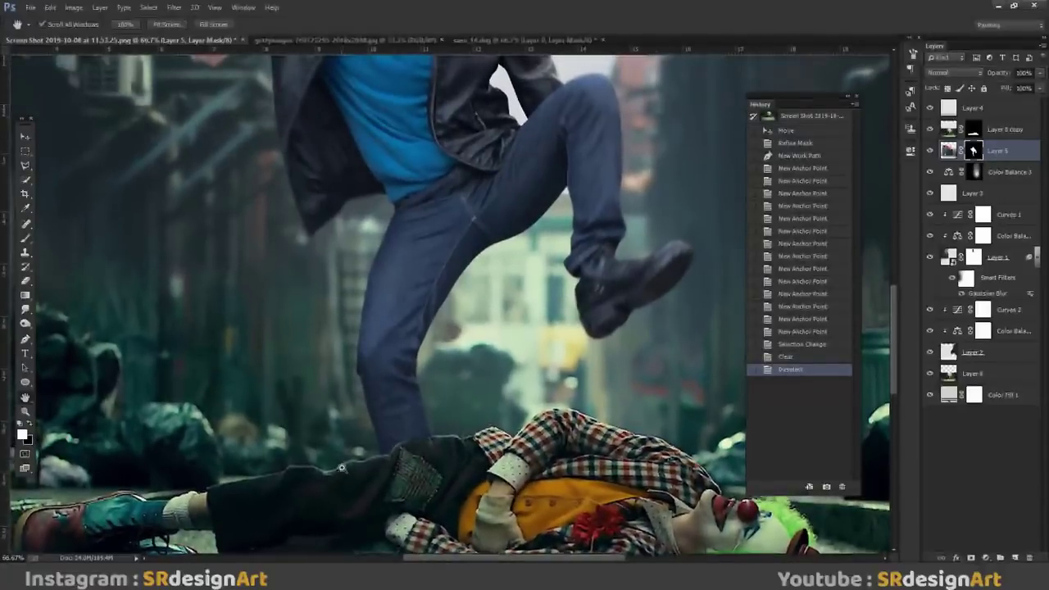
pyautogui.scroll(-2, 352, 442)
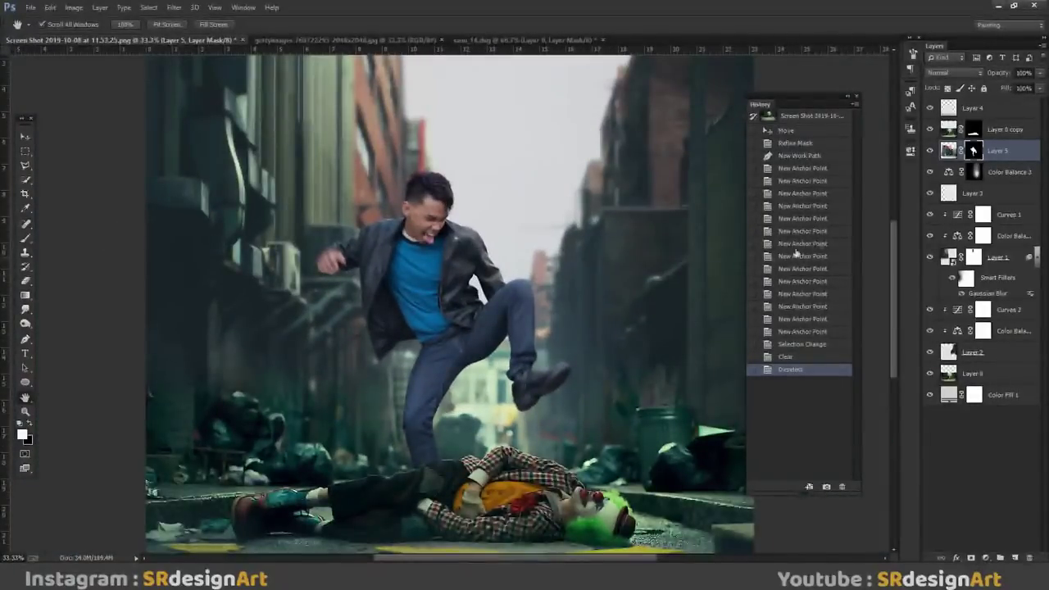
pyautogui.click(949, 151)
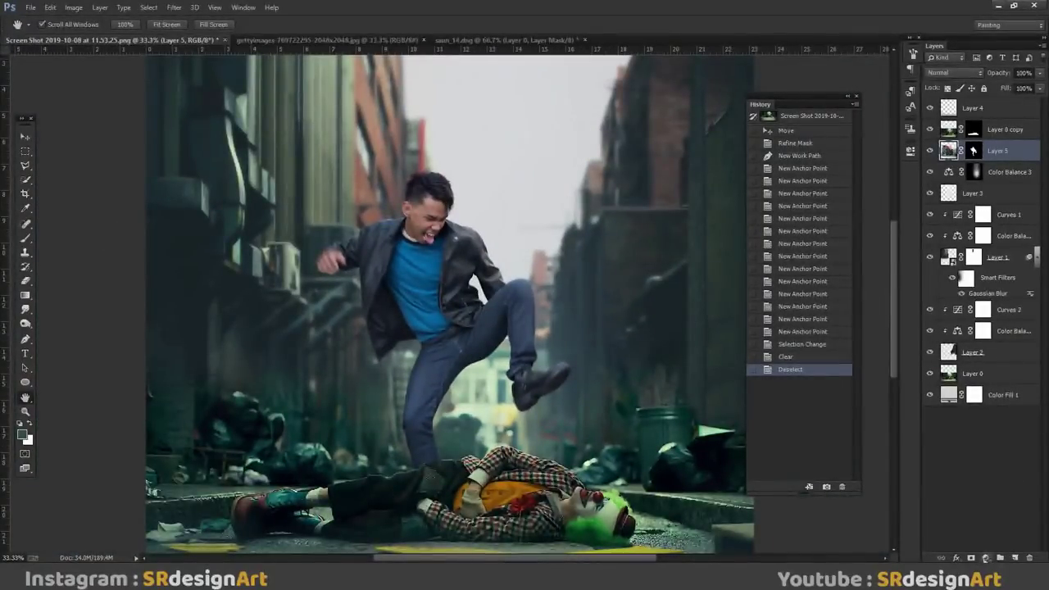
pyautogui.click(986, 558)
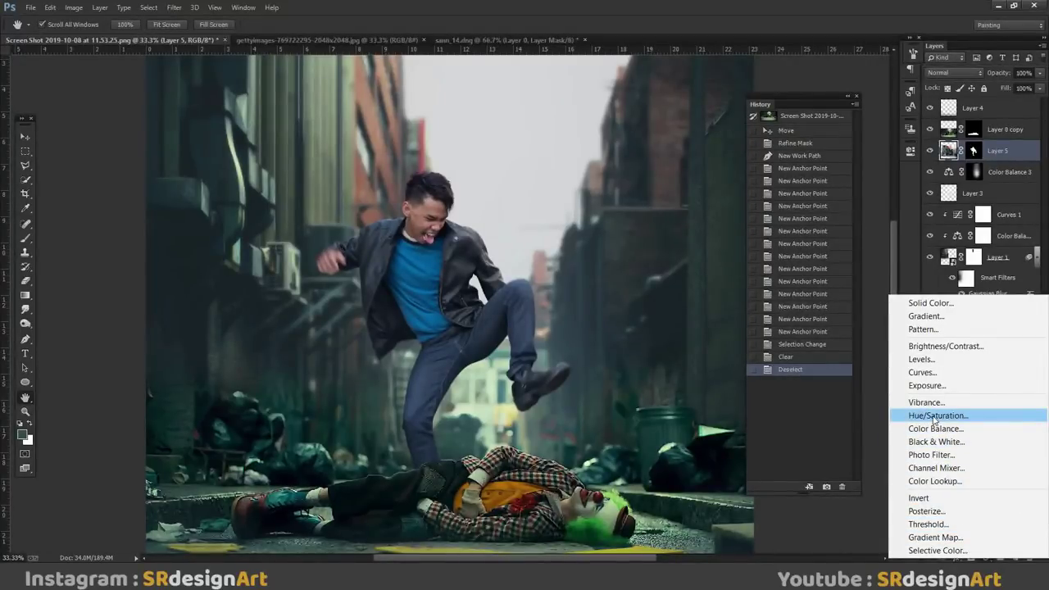
pyautogui.click(922, 373)
pyautogui.rightClick(929, 191)
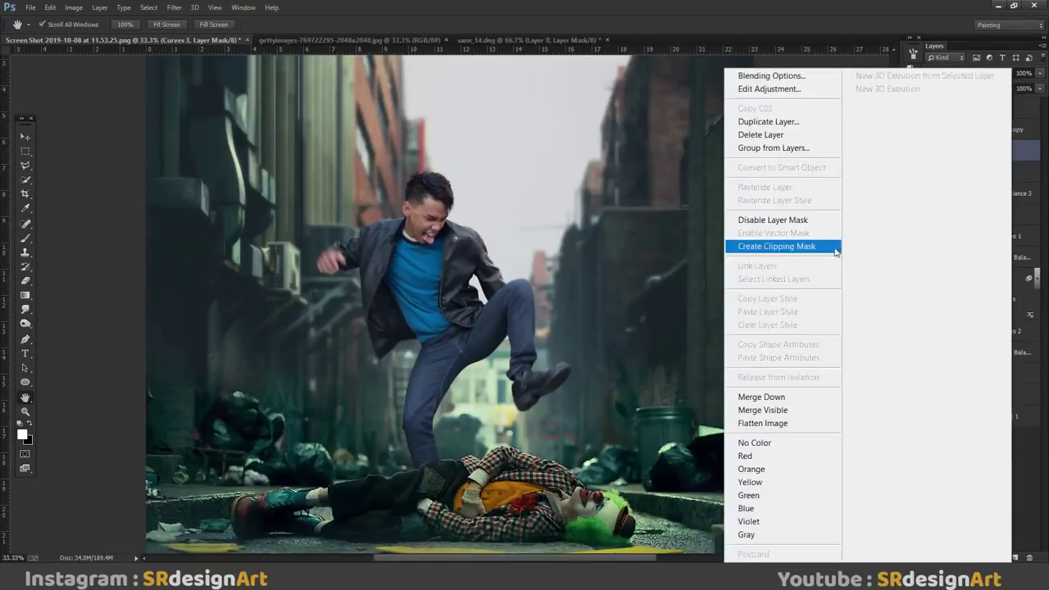
pyautogui.click(836, 246)
# Step: Lower the RGB midpoint slightly, lift the Green midtones and adjust the Red midtones
pyautogui.click(826, 178)
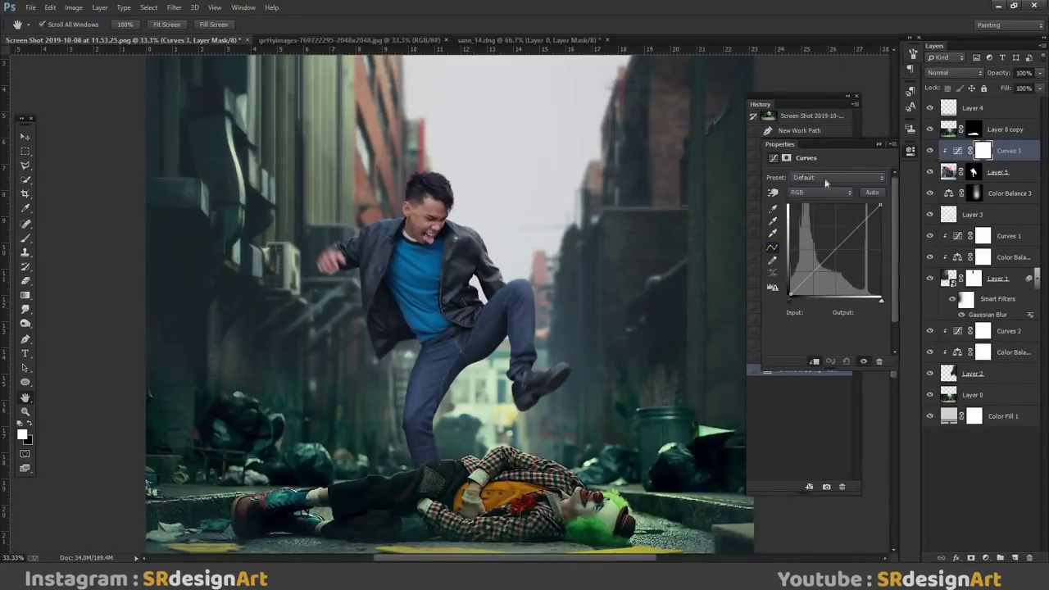
pyautogui.moveTo(834, 249); pyautogui.dragTo(836, 253)
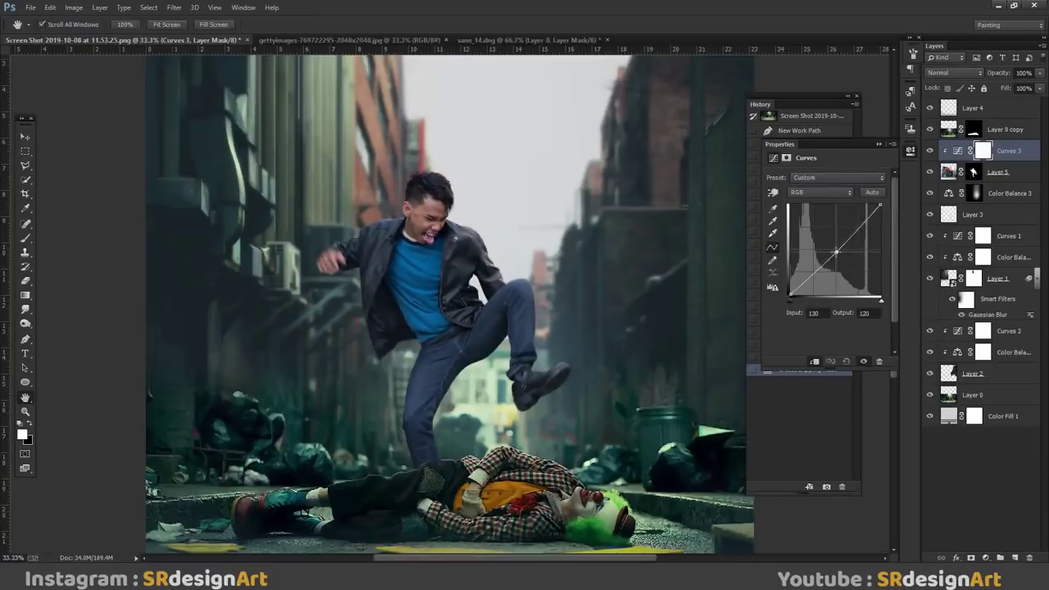
pyautogui.click(820, 192)
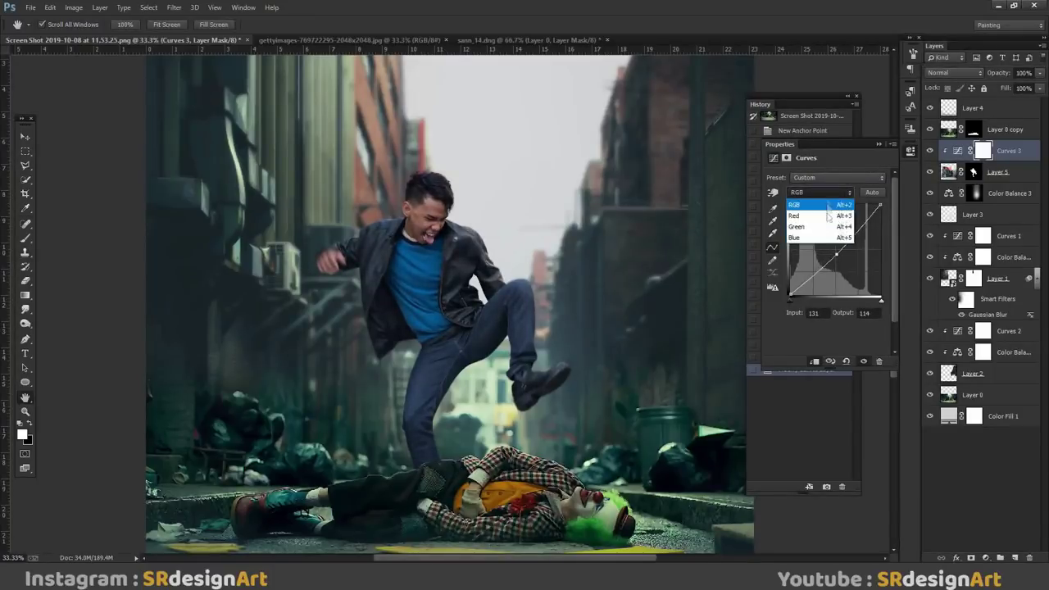
pyautogui.click(808, 240)
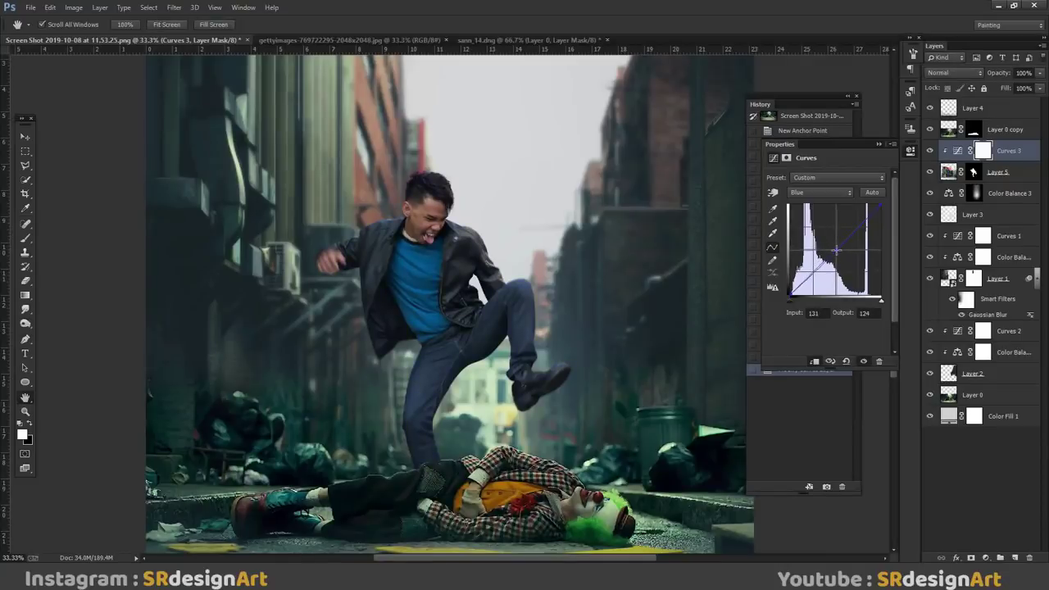
pyautogui.click(820, 192)
pyautogui.click(820, 225)
pyautogui.moveTo(837, 250); pyautogui.dragTo(834, 247)
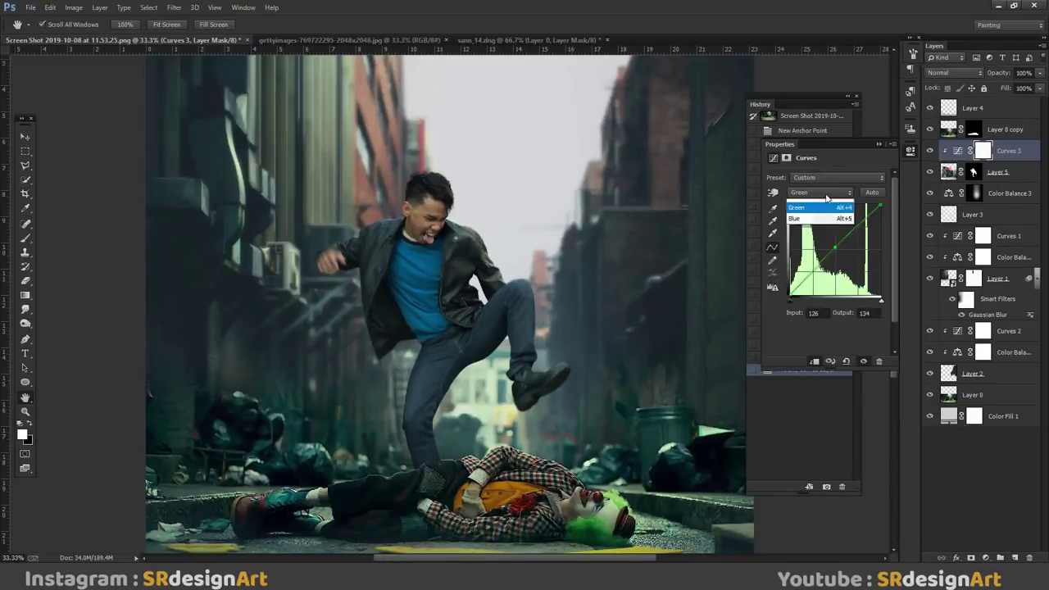
pyautogui.click(835, 246)
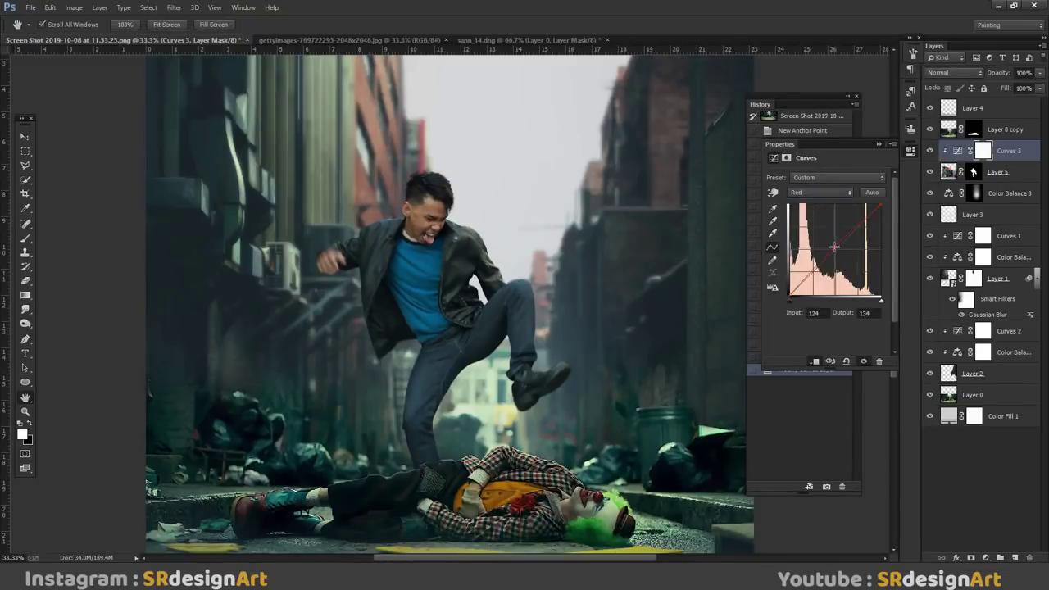
pyautogui.moveTo(835, 246); pyautogui.dragTo(836, 245)
pyautogui.click(878, 145)
pyautogui.click(1000, 172)
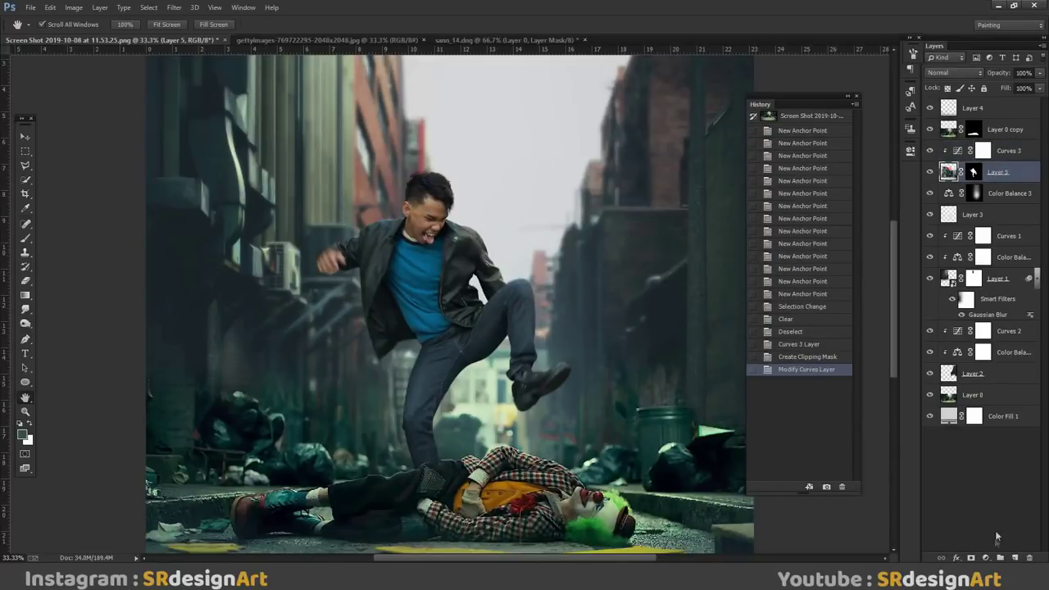
# Step: Add a Hue/Saturation adjustment with lowered saturation and lightness, and fill its mask black
pyautogui.click(986, 558)
pyautogui.click(940, 416)
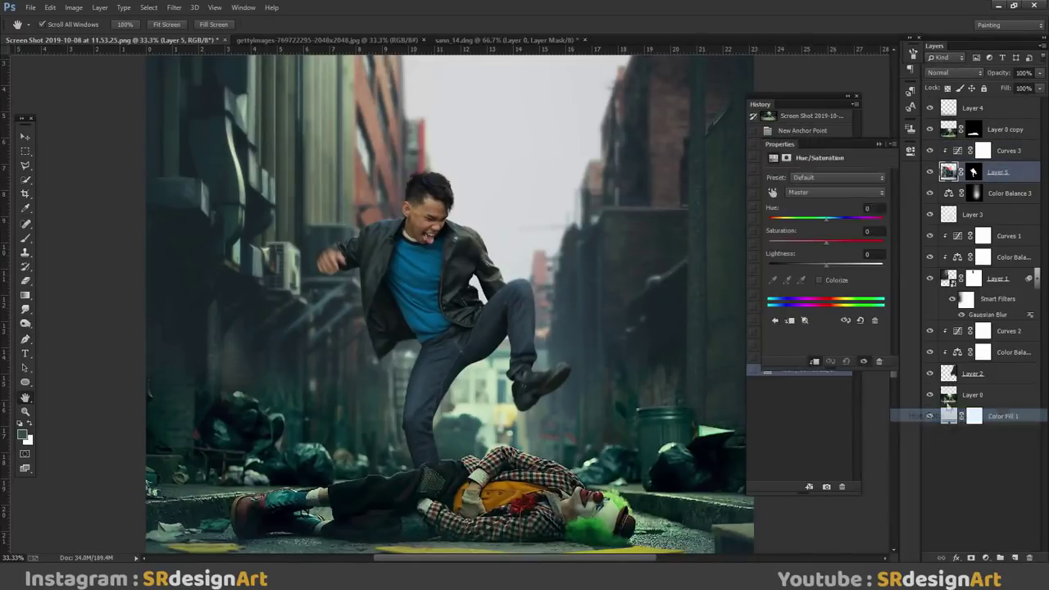
pyautogui.moveTo(826, 264); pyautogui.dragTo(824, 266)
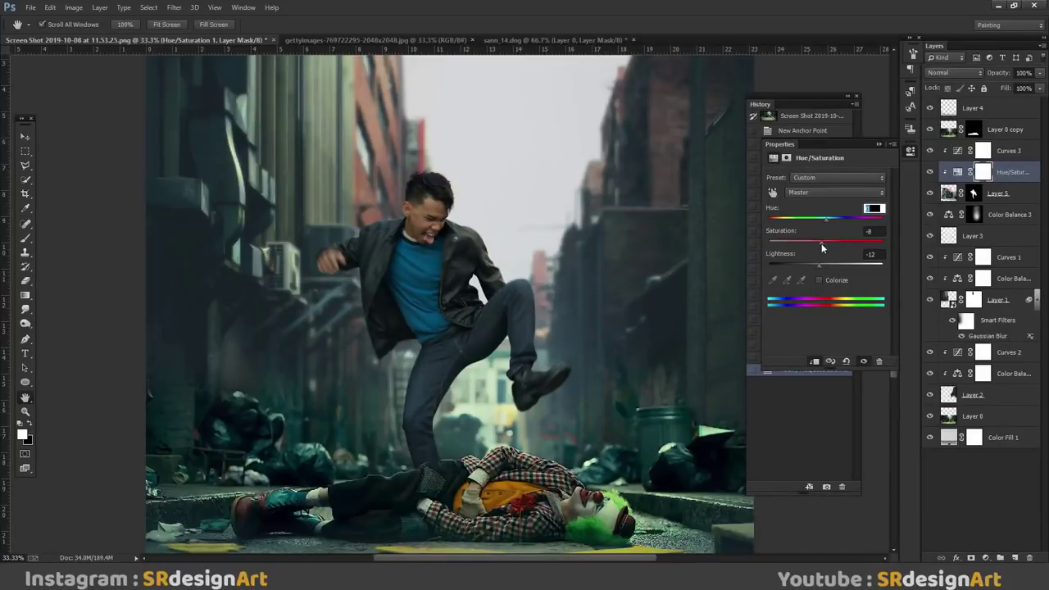
pyautogui.click(878, 145)
pyautogui.hotkey('ctrl', 'BackSpace')
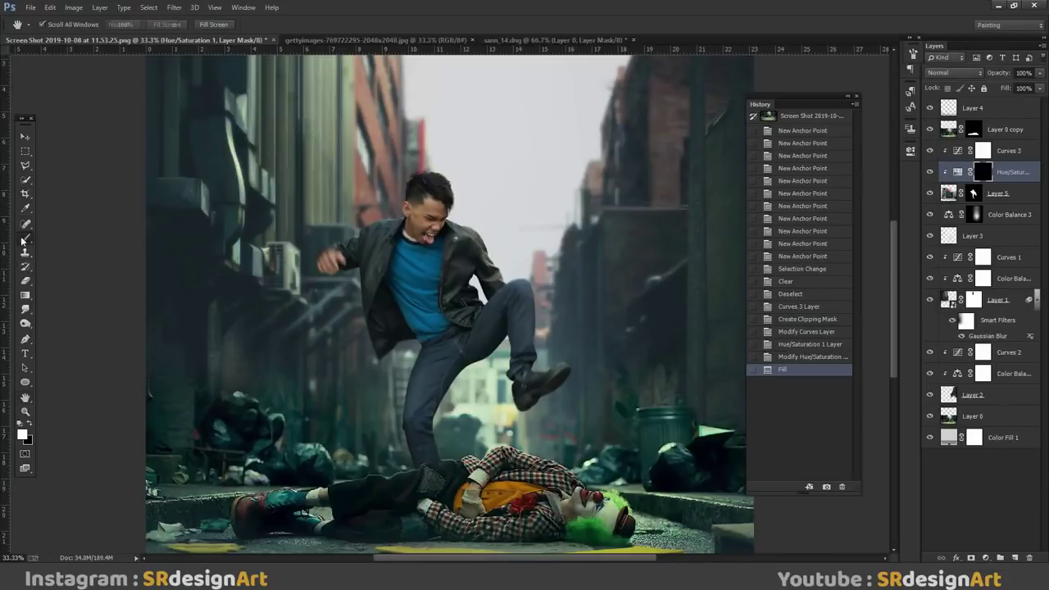
# Step: Brush the darkening onto parts of the man, then hide it from some areas with black at 100% opacity
pyautogui.click(25, 238)
pyautogui.moveTo(345, 369); pyautogui.dragTo(352, 524)
pyautogui.moveTo(369, 328); pyautogui.dragTo(508, 327)
pyautogui.moveTo(459, 303); pyautogui.dragTo(385, 500)
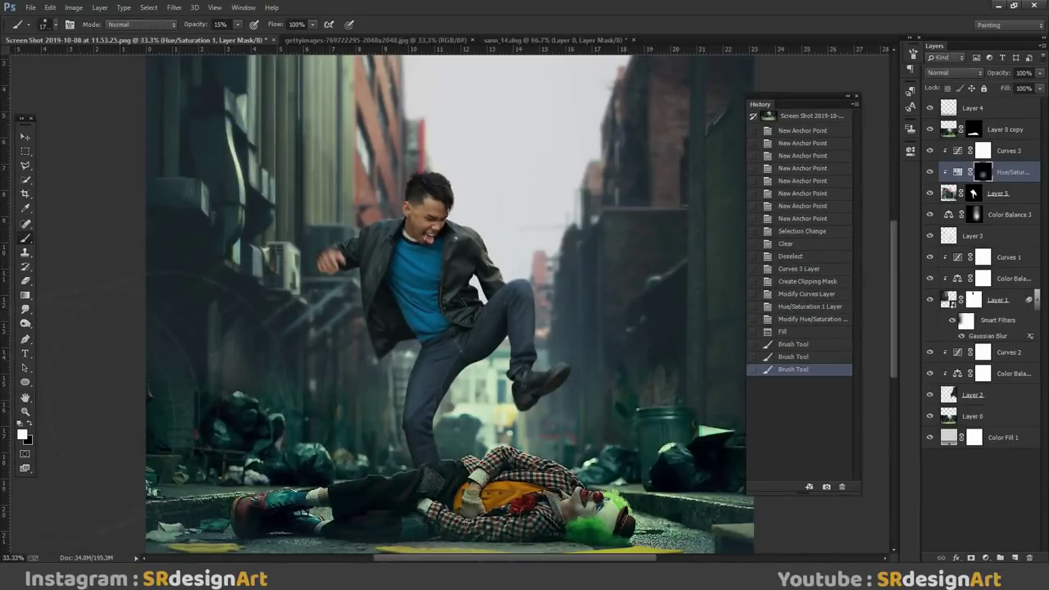
pyautogui.click(31, 427)
pyautogui.moveTo(476, 349); pyautogui.dragTo(353, 508)
pyautogui.moveTo(390, 332); pyautogui.dragTo(375, 513)
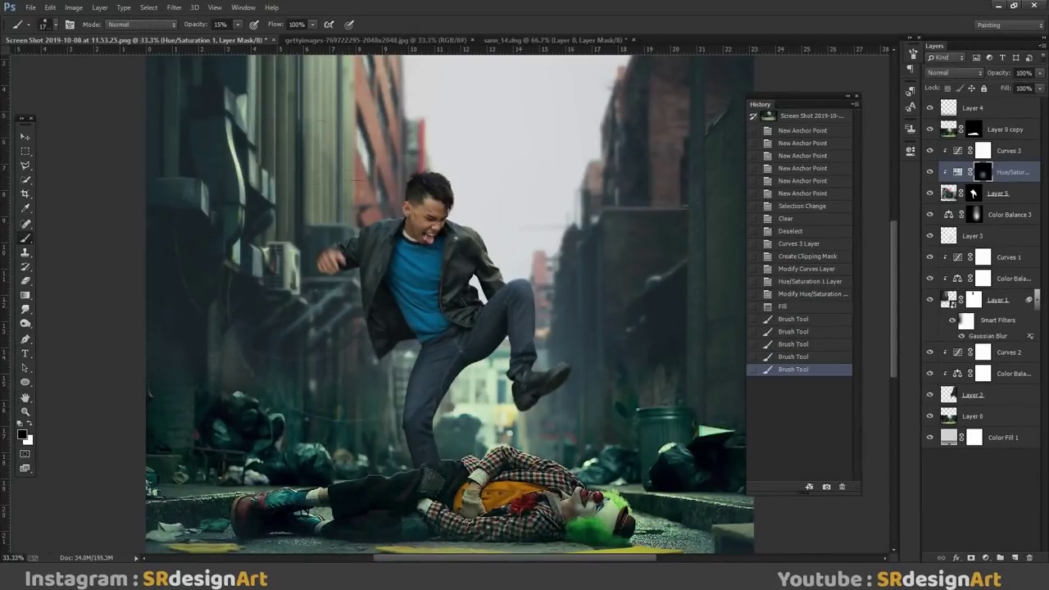
pyautogui.moveTo(195, 24); pyautogui.dragTo(238, 24)
pyautogui.moveTo(353, 409)
pyautogui.mouseDown()
pyautogui.moveTo(451, 434)
pyautogui.moveTo(385, 443)
pyautogui.moveTo(442, 410)
pyautogui.moveTo(512, 393)
pyautogui.mouseUp()
# Step: Paint the darkening back in over the man's legs with white
pyautogui.click(29, 423)
pyautogui.moveTo(369, 508); pyautogui.dragTo(418, 516)
pyautogui.moveTo(336, 508); pyautogui.dragTo(427, 516)
pyautogui.moveTo(336, 517)
pyautogui.mouseDown()
pyautogui.moveTo(426, 520)
pyautogui.moveTo(393, 508)
pyautogui.mouseUp()
pyautogui.click(361, 455)
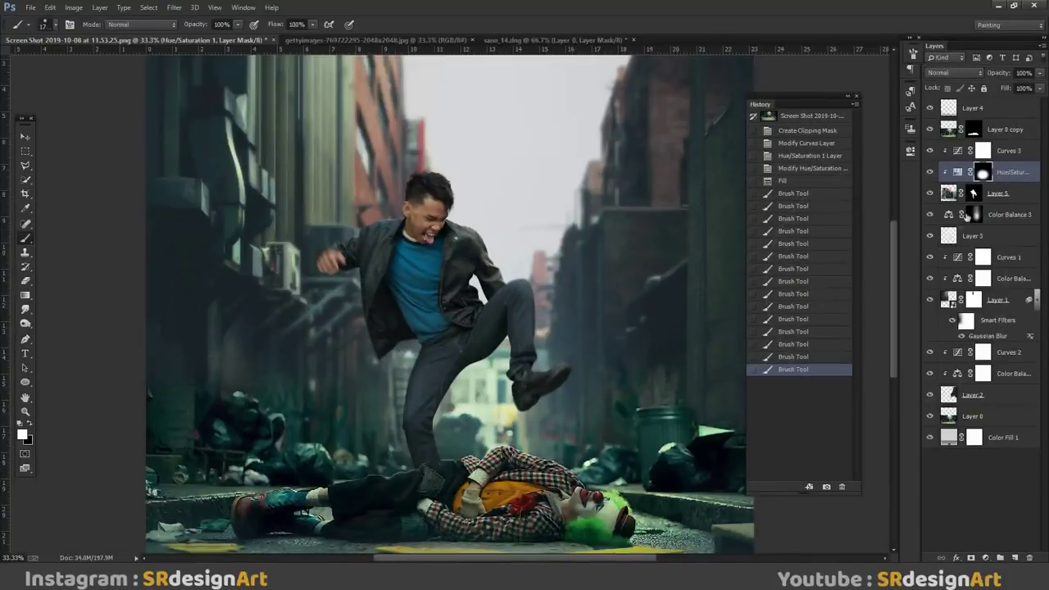
pyautogui.click(1007, 194)
pyautogui.click(987, 556)
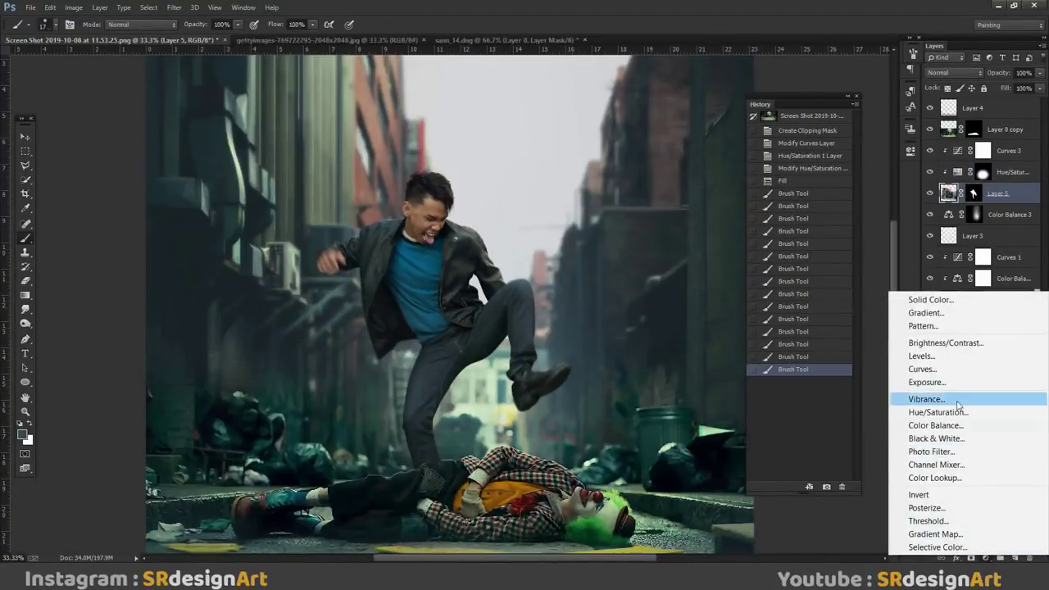
# Step: Add a Curves adjustment above Layer 5 that lifts the midtones slightly
pyautogui.click(921, 369)
pyautogui.moveTo(836, 252); pyautogui.dragTo(835, 248)
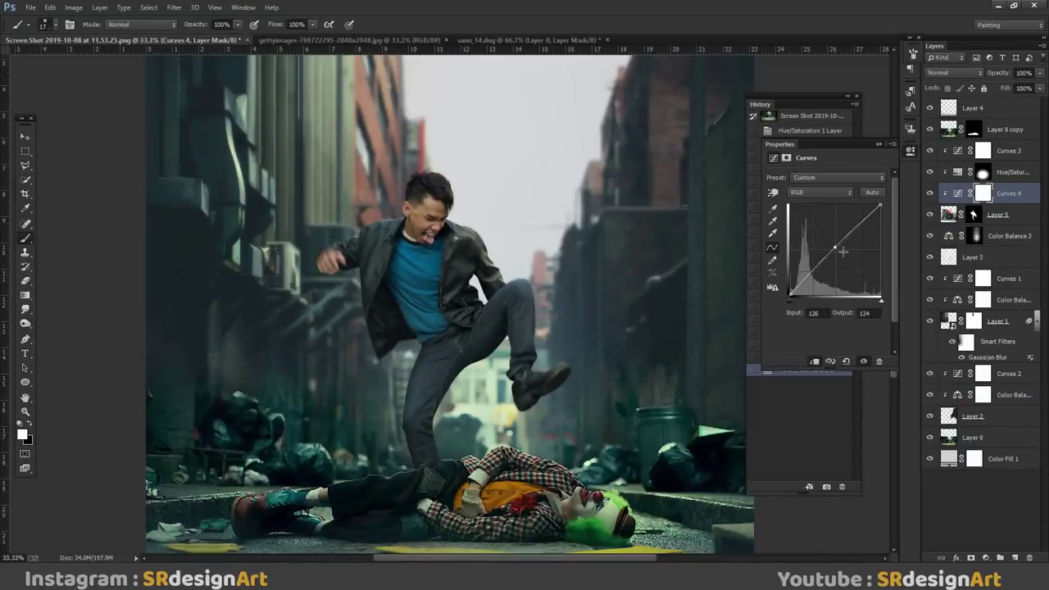
pyautogui.hotkey('ctrl', '-')
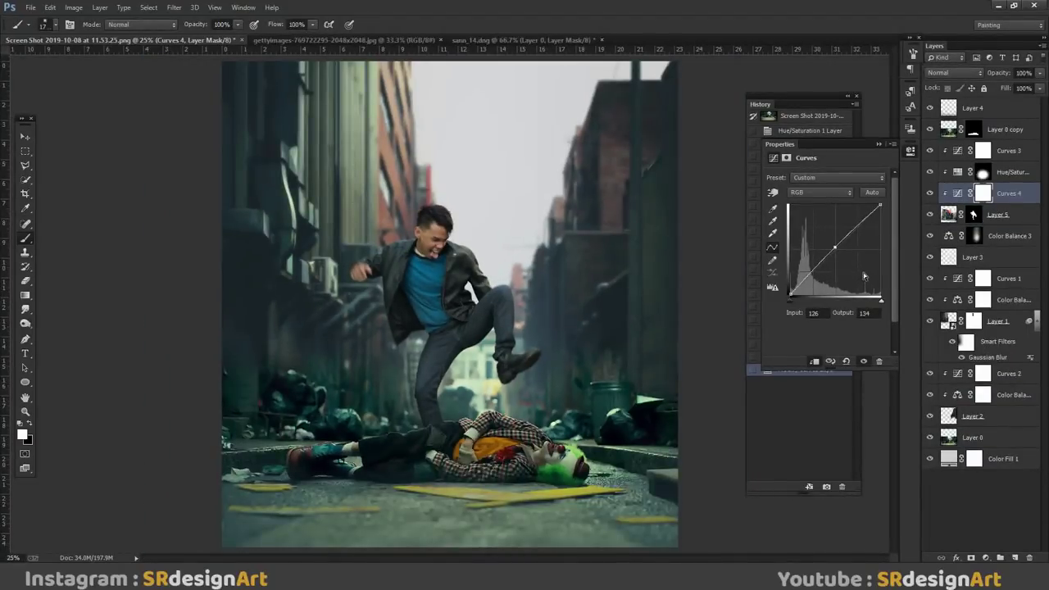
pyautogui.hotkey('ctrl', '+')
pyautogui.hotkey('ctrl', '+')
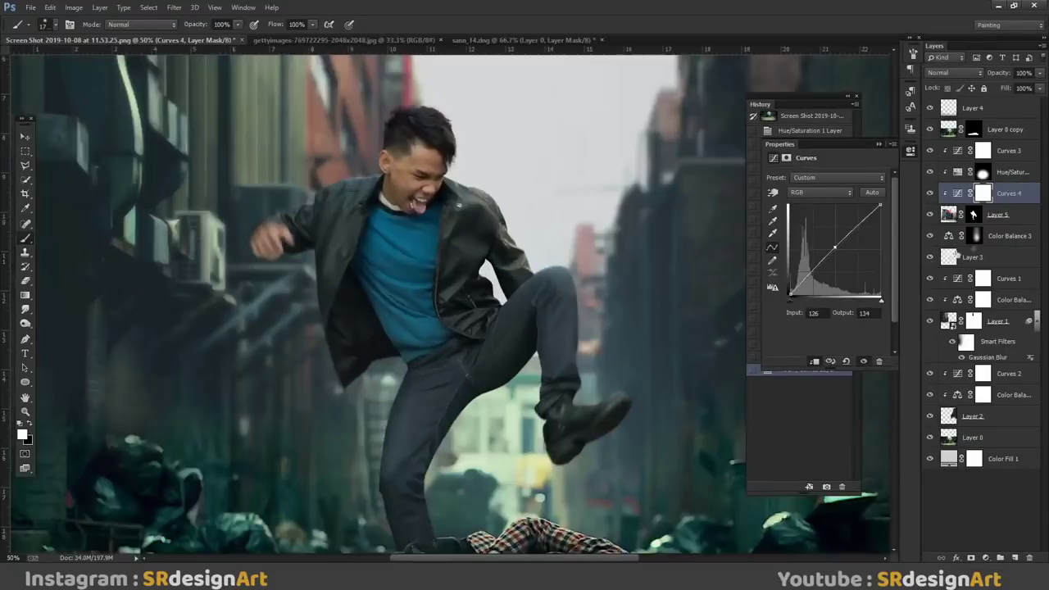
# Step: Add Hue/Saturation 2 at Saturation -100 and fill its mask black
pyautogui.click(989, 214)
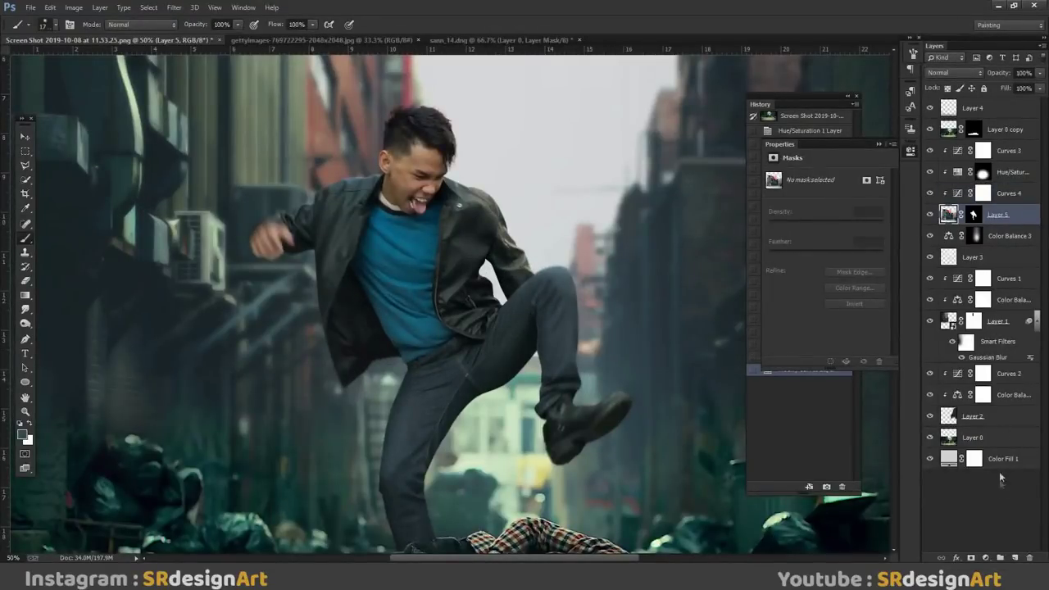
pyautogui.click(975, 558)
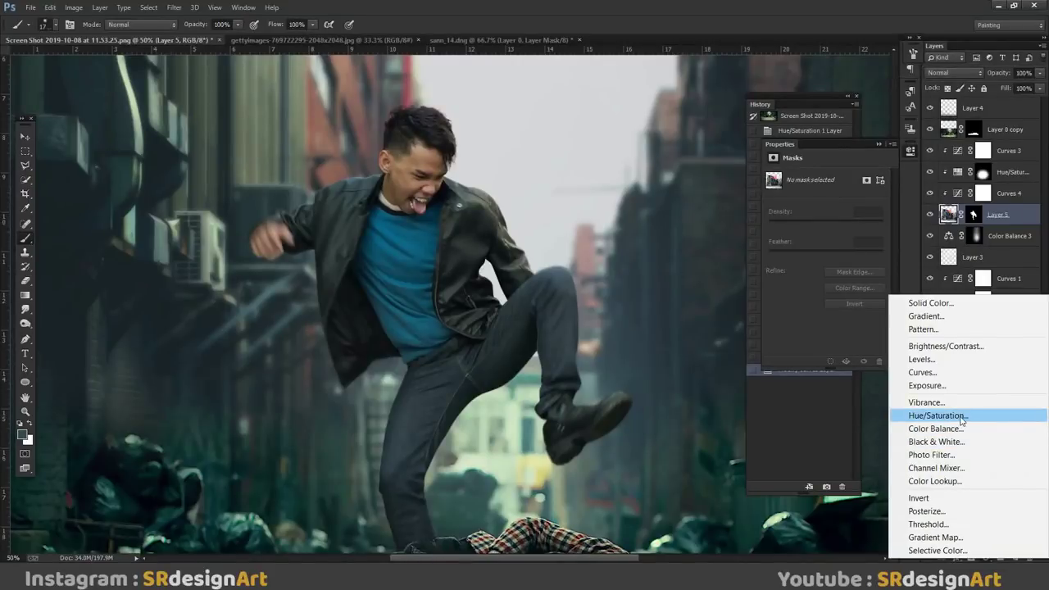
pyautogui.click(963, 417)
pyautogui.moveTo(826, 239); pyautogui.dragTo(761, 236)
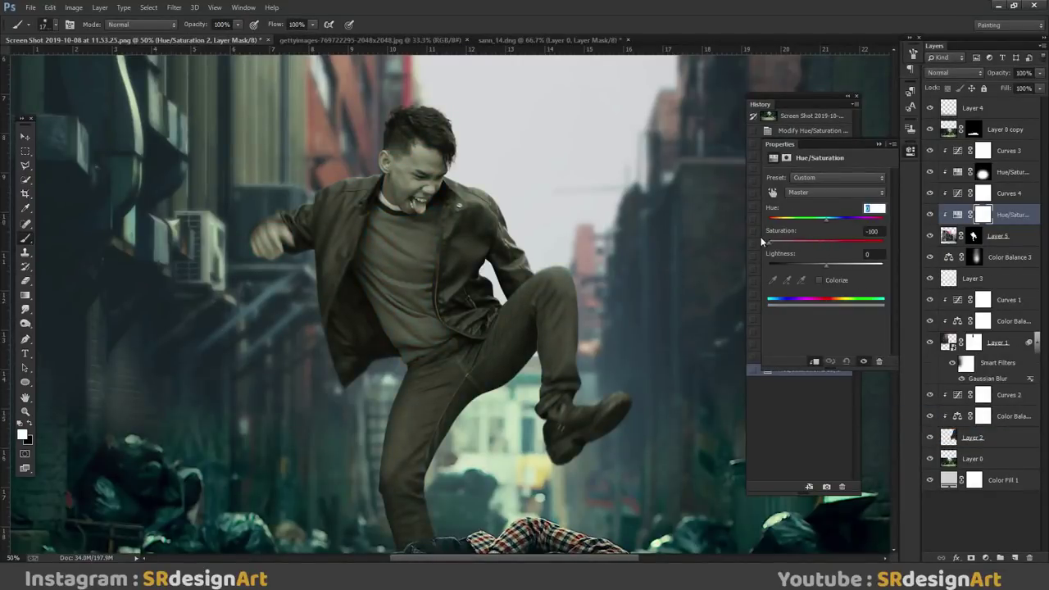
pyautogui.moveTo(1009, 214); pyautogui.dragTo(1010, 141)
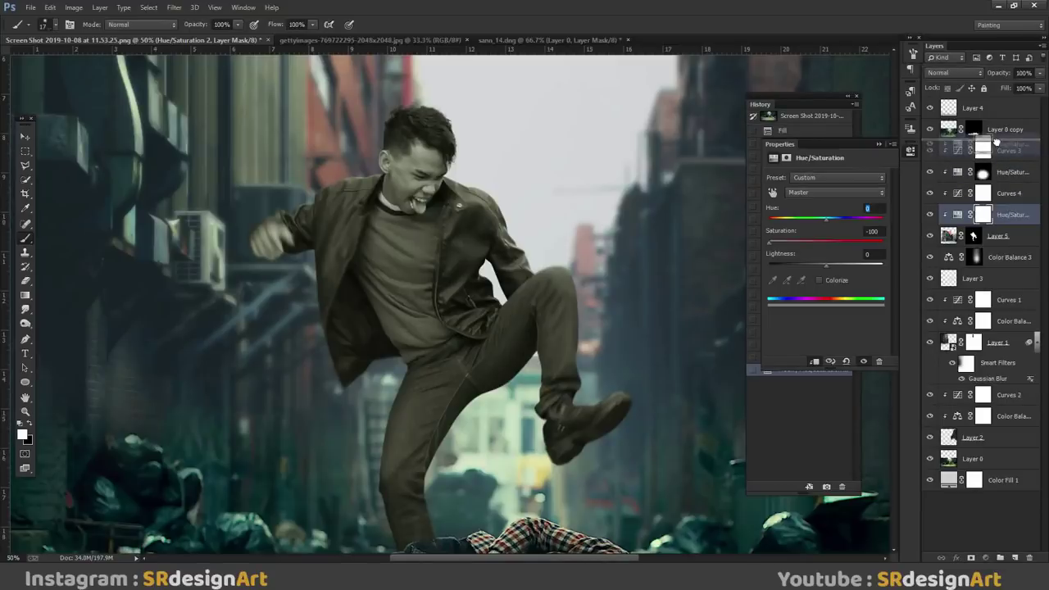
pyautogui.click(881, 143)
pyautogui.hotkey('ctrl', 'BackSpace')
# Step: With a small brush, paint desaturation into the mask along the jacket edges
pyautogui.hotkey('ctrl', '+')
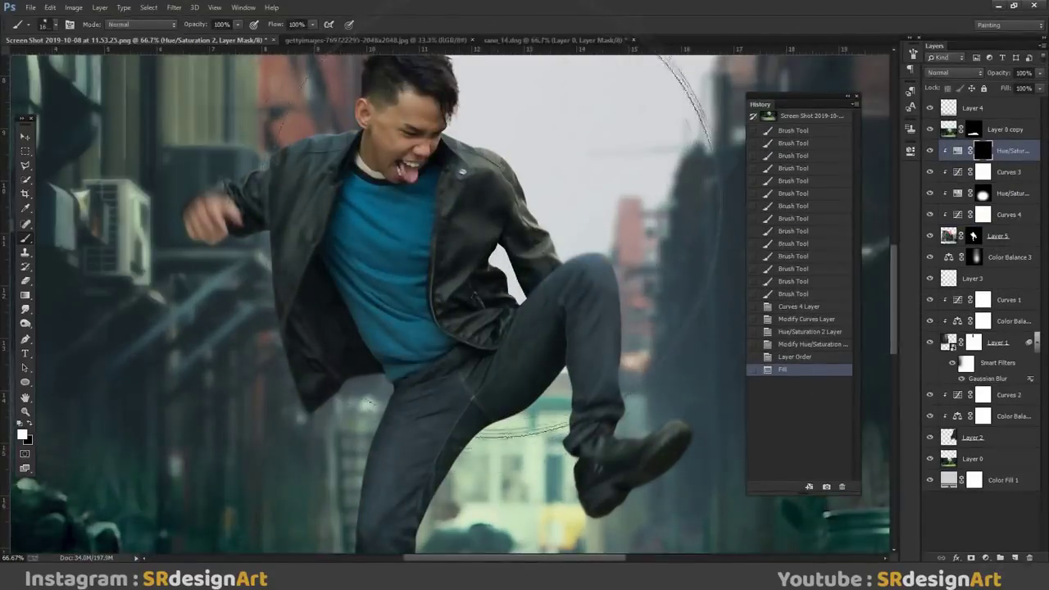
pyautogui.press('[')
pyautogui.press('[')
pyautogui.press('[')
pyautogui.click(527, 192)
pyautogui.hotkey('ctrl', '+')
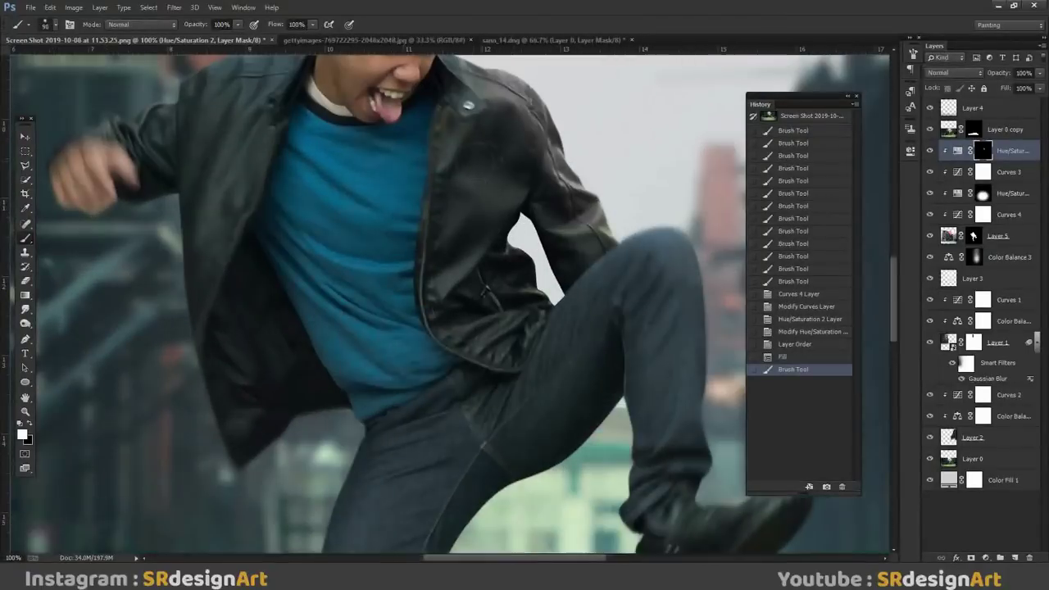
pyautogui.moveTo(592, 192); pyautogui.dragTo(616, 234)
pyautogui.moveTo(565, 132); pyautogui.dragTo(479, 95)
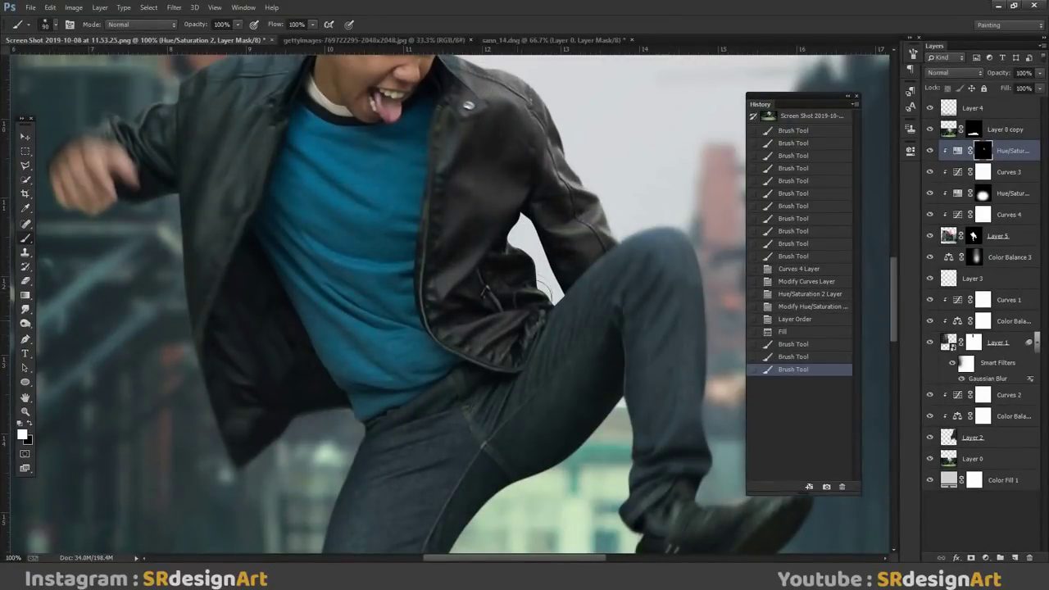
pyautogui.click(451, 311)
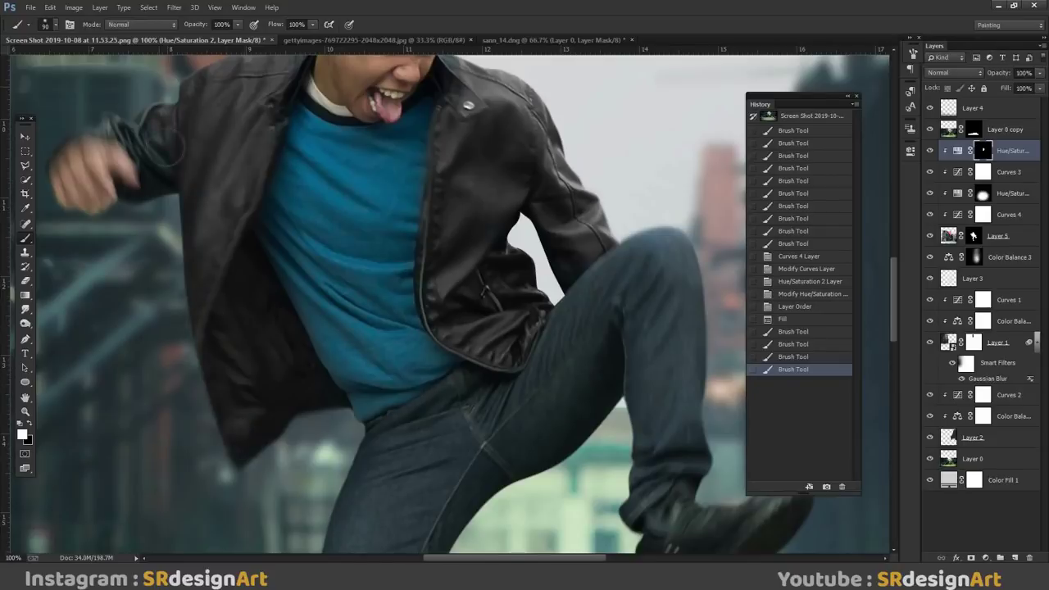
pyautogui.hotkey('ctrl', '0')
pyautogui.hotkey('ctrl', '+')
pyautogui.hotkey('ctrl', '+')
pyautogui.scroll(2, 490, 364)
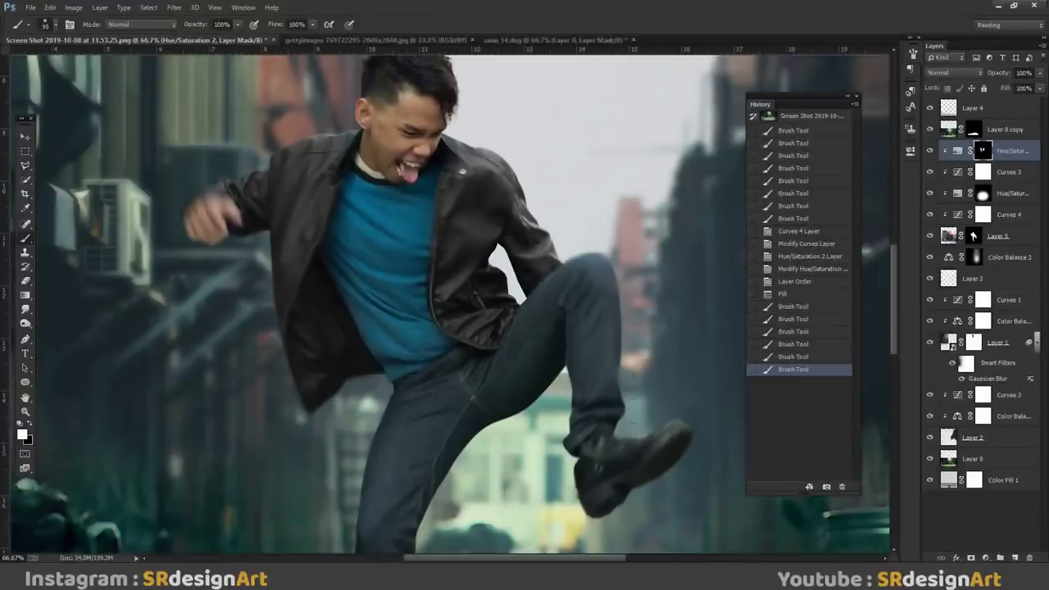
pyautogui.hotkey('ctrl', '-')
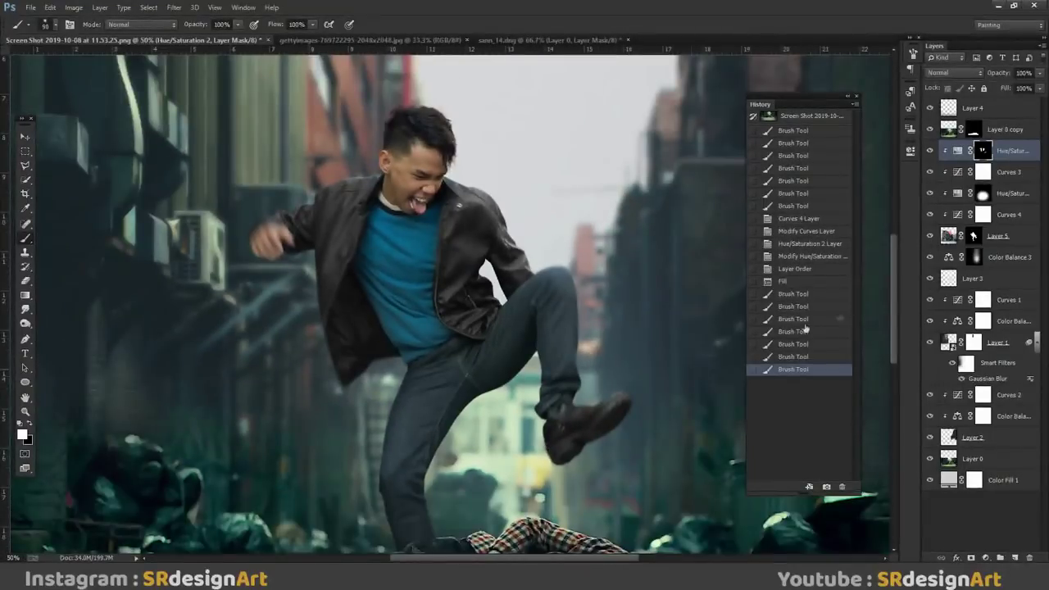
# Step: Move Hue/Saturation 2 below Curves 3 in the layer stack
pyautogui.click(1017, 235)
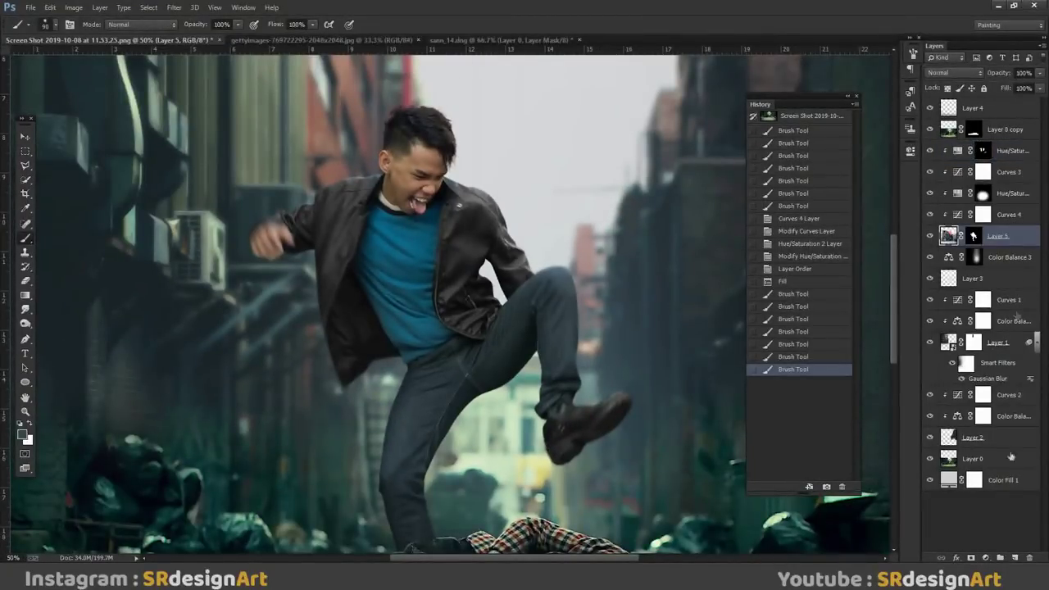
pyautogui.click(1008, 156)
pyautogui.click(987, 558)
pyautogui.click(1008, 156)
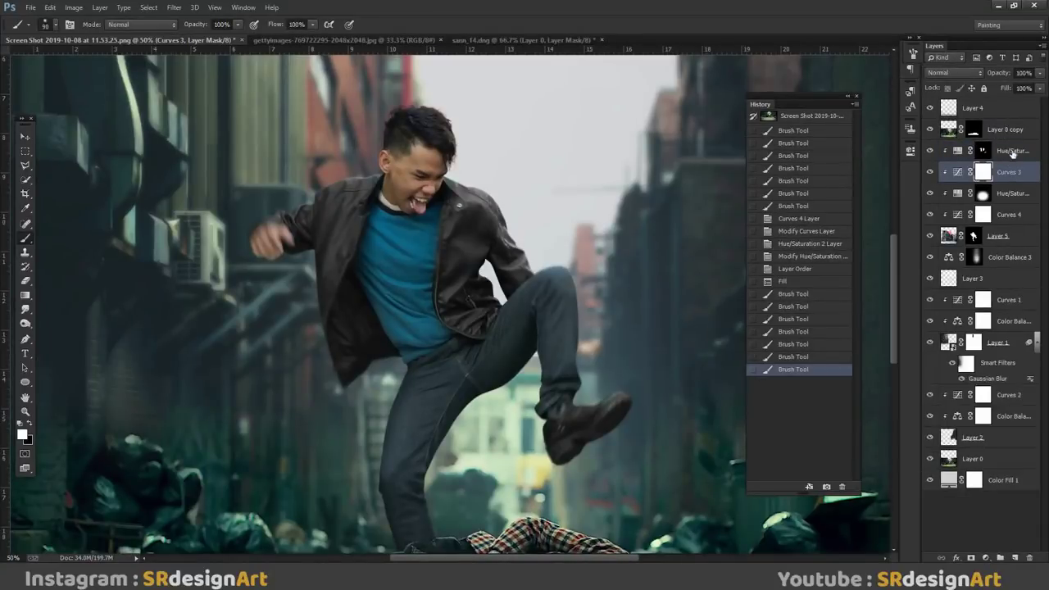
pyautogui.moveTo(1004, 150)
pyautogui.mouseDown()
pyautogui.moveTo(1015, 168)
pyautogui.moveTo(1011, 150)
pyautogui.mouseUp()
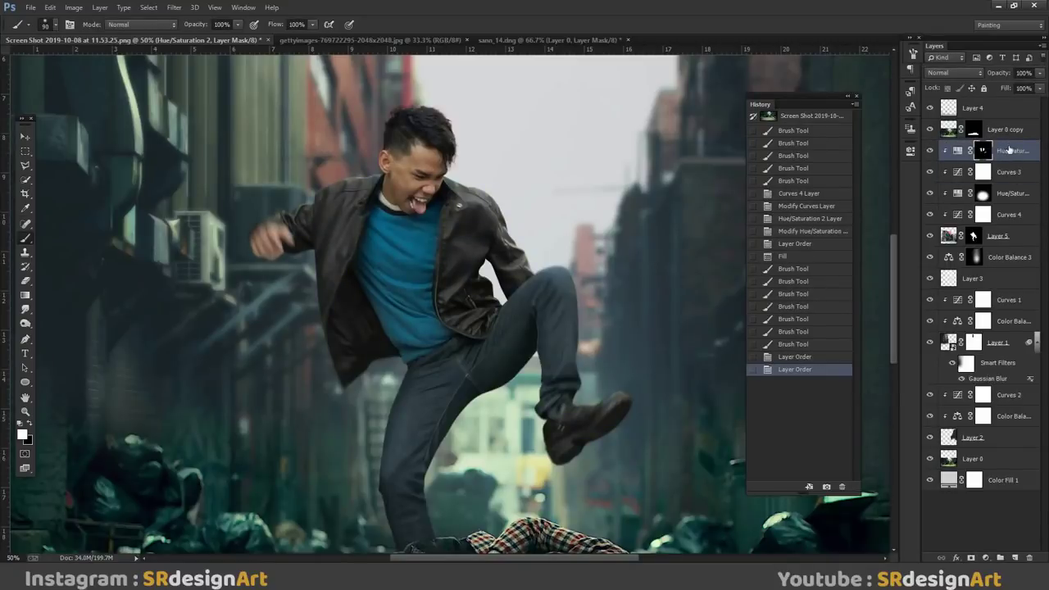
# Step: Toggle Curves 3 off and on to compare the composite
pyautogui.click(1010, 258)
pyautogui.hotkey('ctrl', '-')
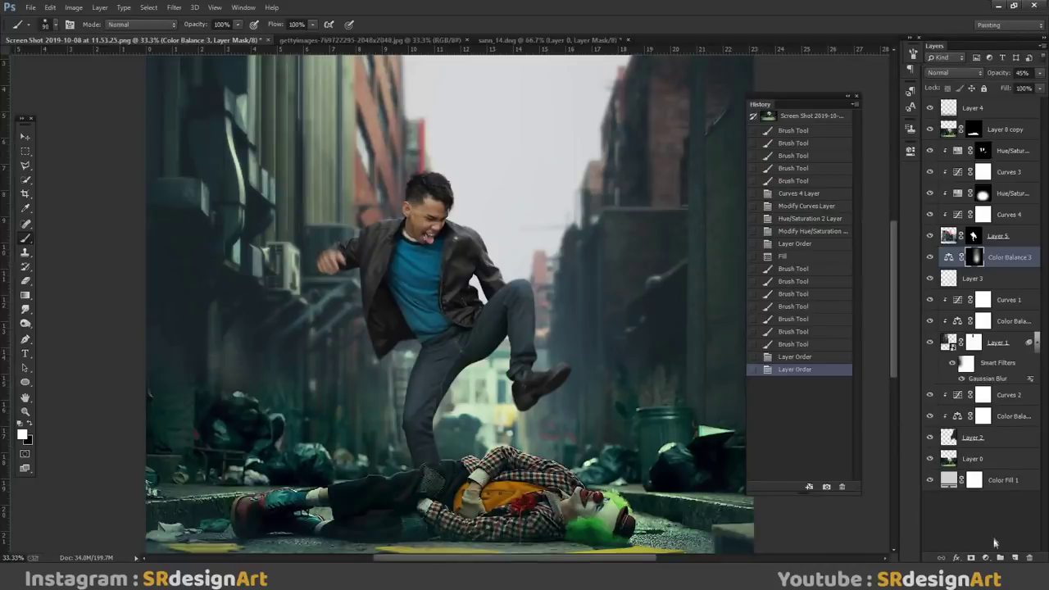
pyautogui.click(991, 236)
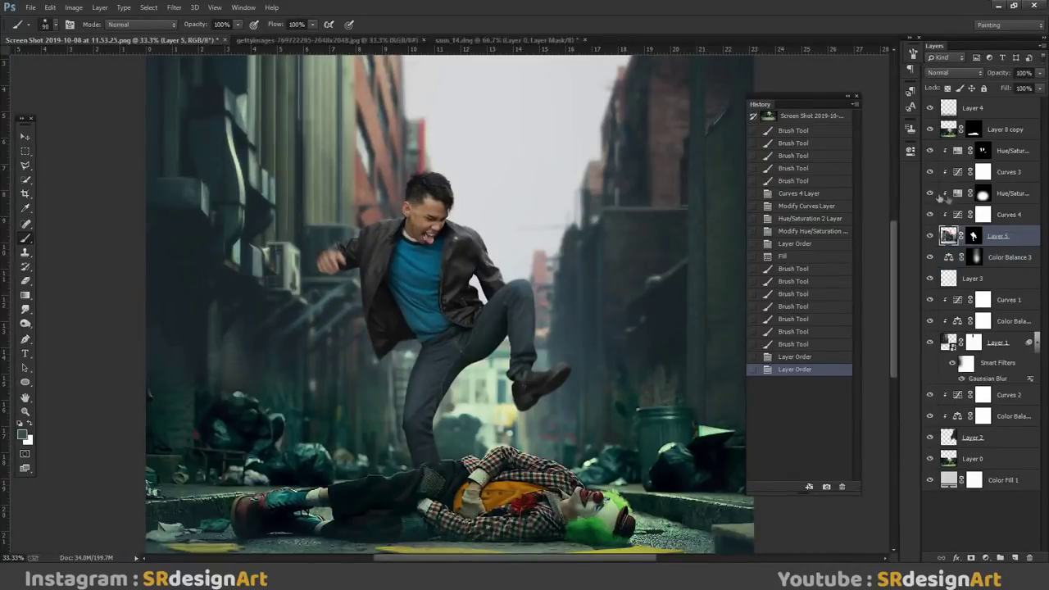
pyautogui.click(930, 171)
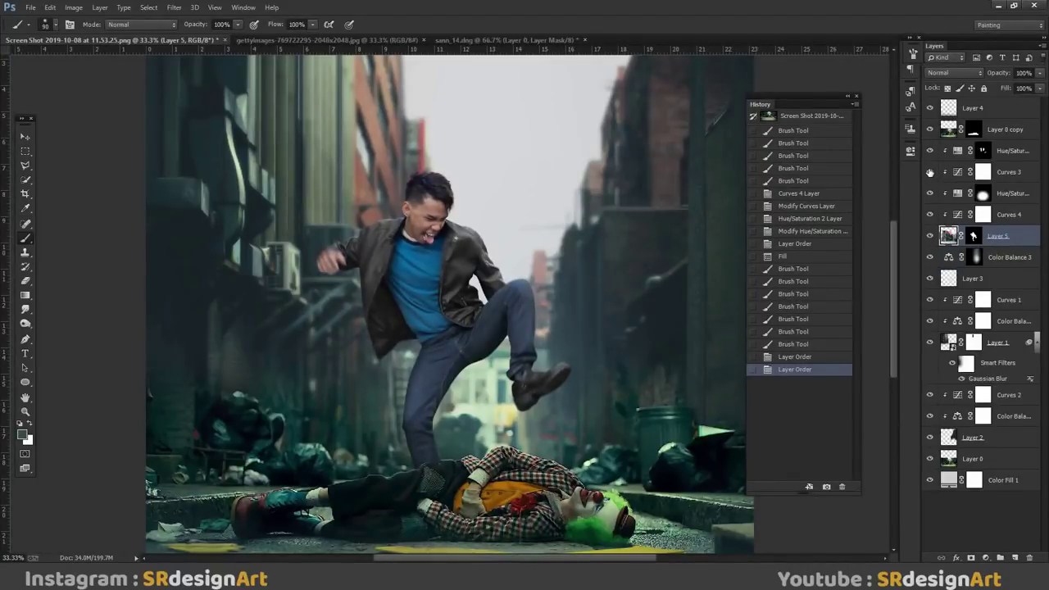
pyautogui.click(930, 172)
pyautogui.click(931, 171)
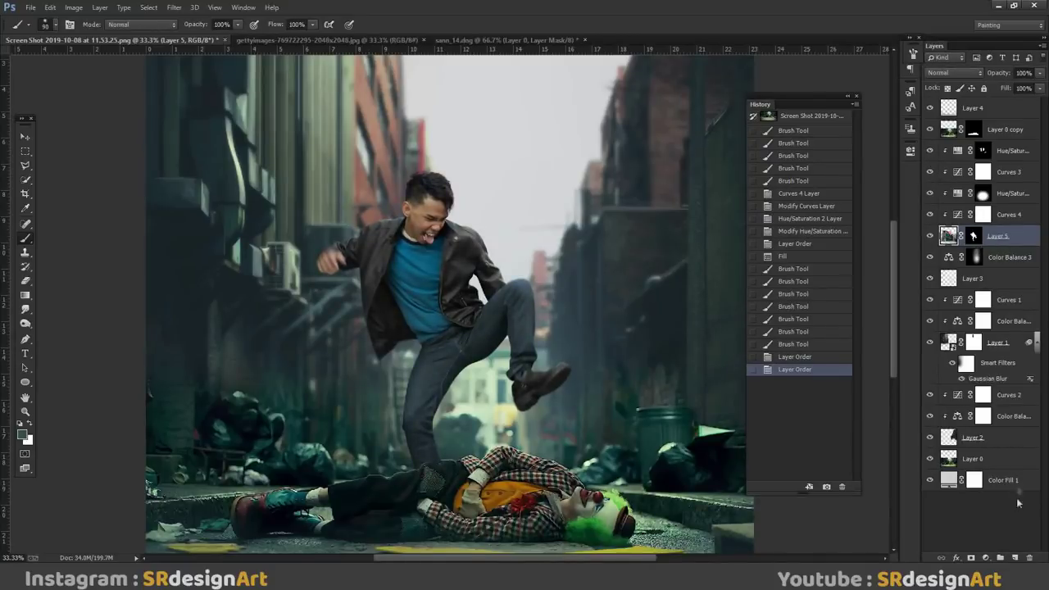
pyautogui.click(987, 557)
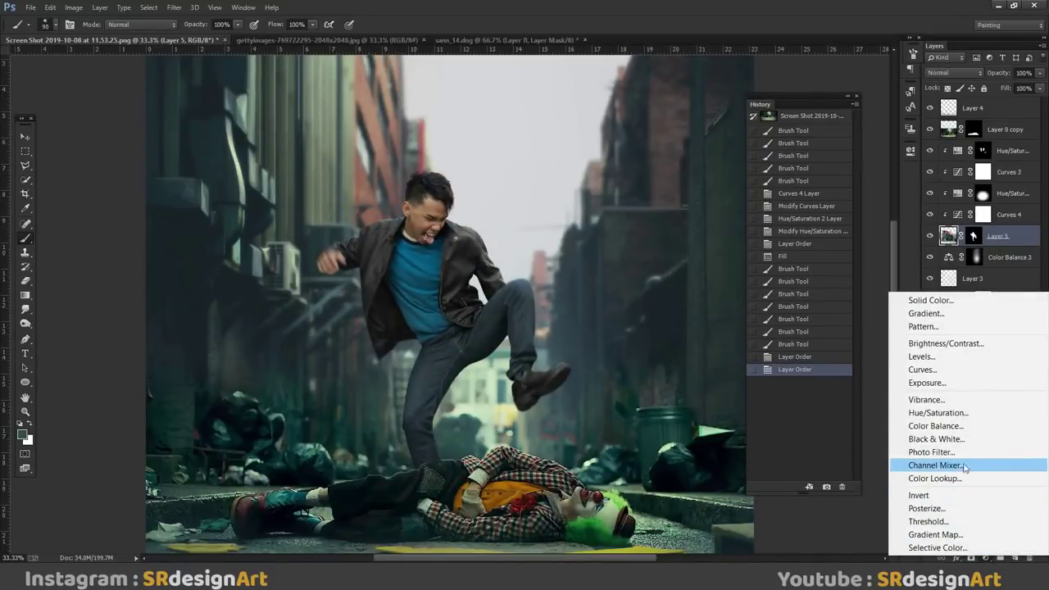
# Step: Add a Color Balance adjustment shifting midtones to Cyan/Red -21 and Yellow/Blue +12
pyautogui.click(934, 427)
pyautogui.moveTo(810, 204); pyautogui.dragTo(804, 202)
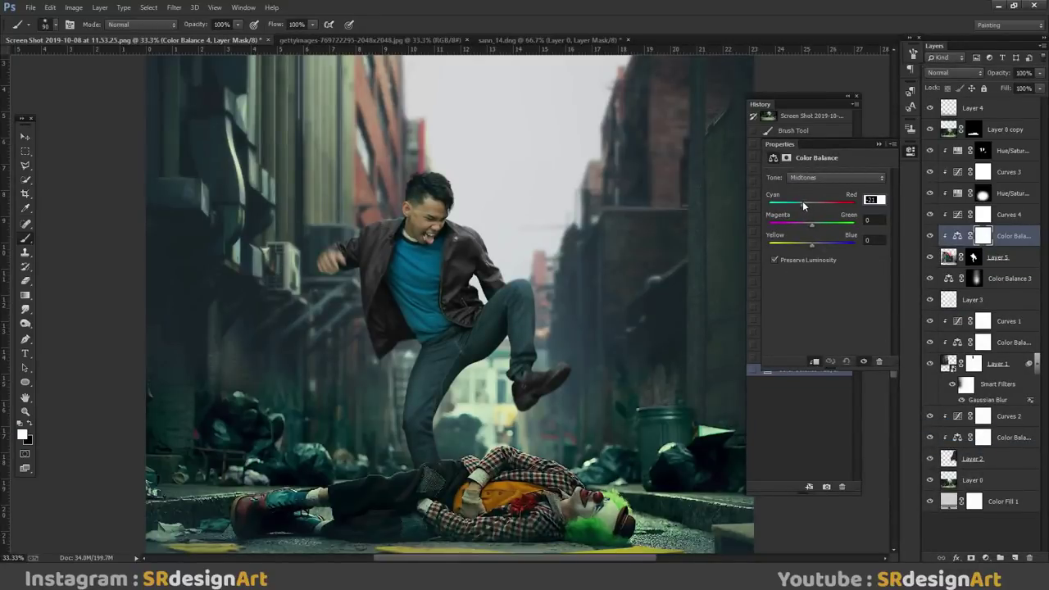
pyautogui.moveTo(812, 244); pyautogui.dragTo(823, 250)
pyautogui.click(879, 144)
# Step: Refine Layer 5's mask by brushing over the hair edge
pyautogui.click(973, 257)
pyautogui.rightClick(974, 257)
pyautogui.click(902, 356)
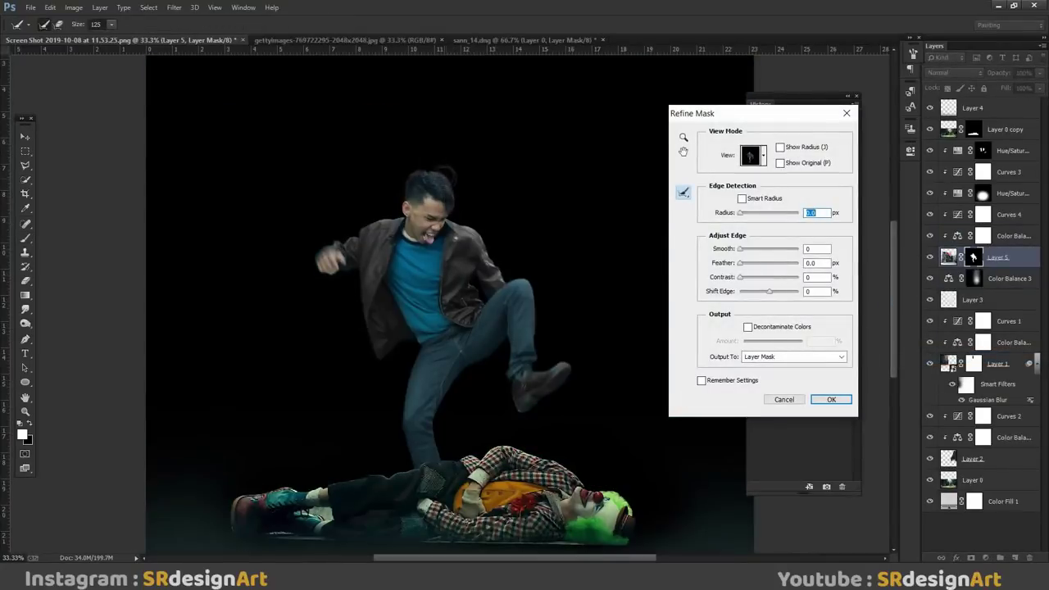
pyautogui.moveTo(439, 168); pyautogui.dragTo(401, 174)
pyautogui.press('Return')
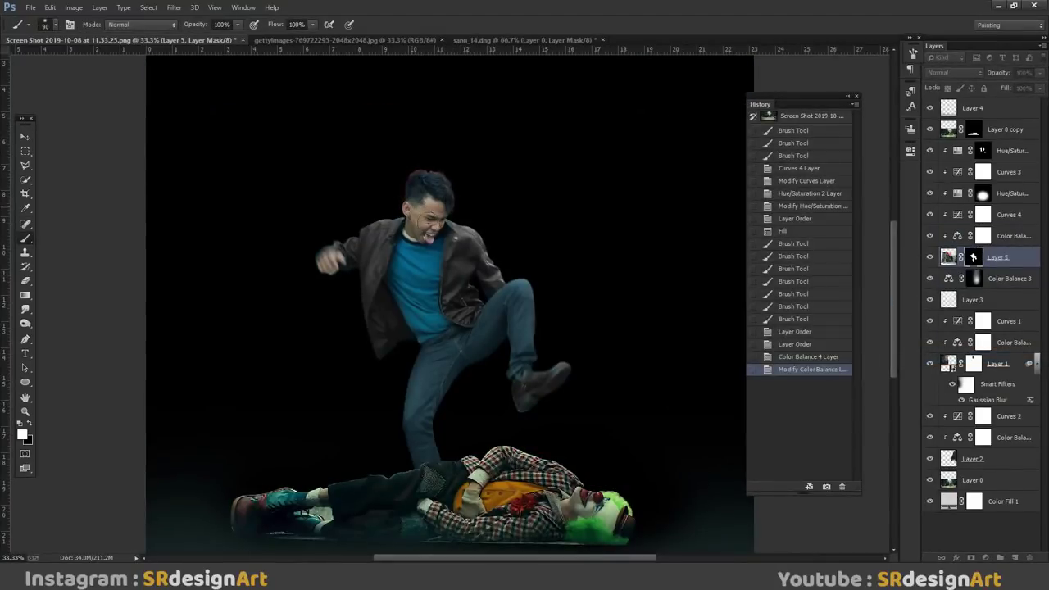
# Step: Paint the Hue/Saturation 2 mask along the man's hair and around his head
pyautogui.scroll(2, 434, 193)
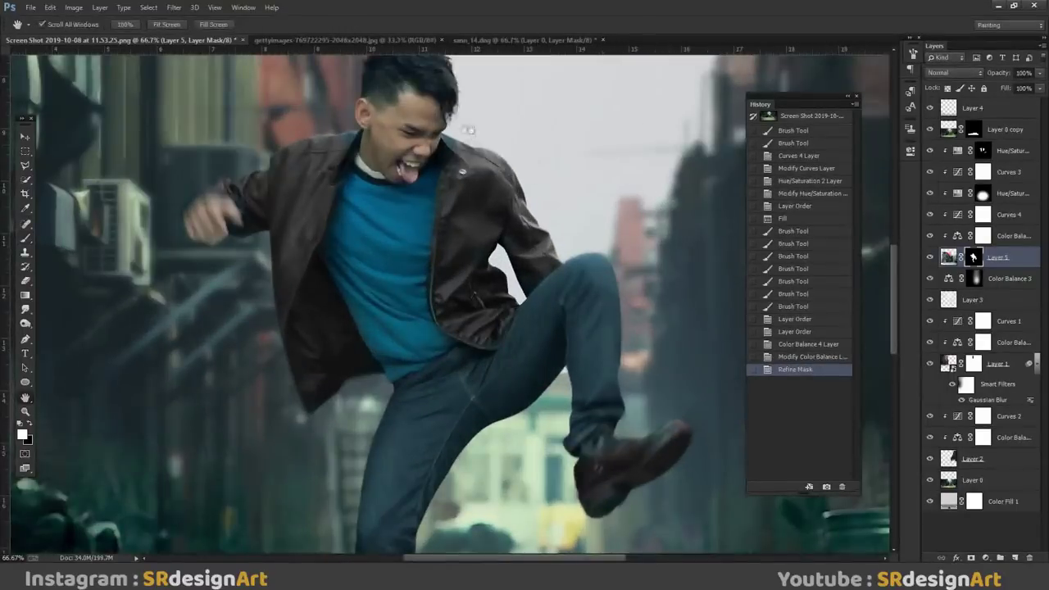
pyautogui.scroll(3, 434, 193)
pyautogui.click(1009, 151)
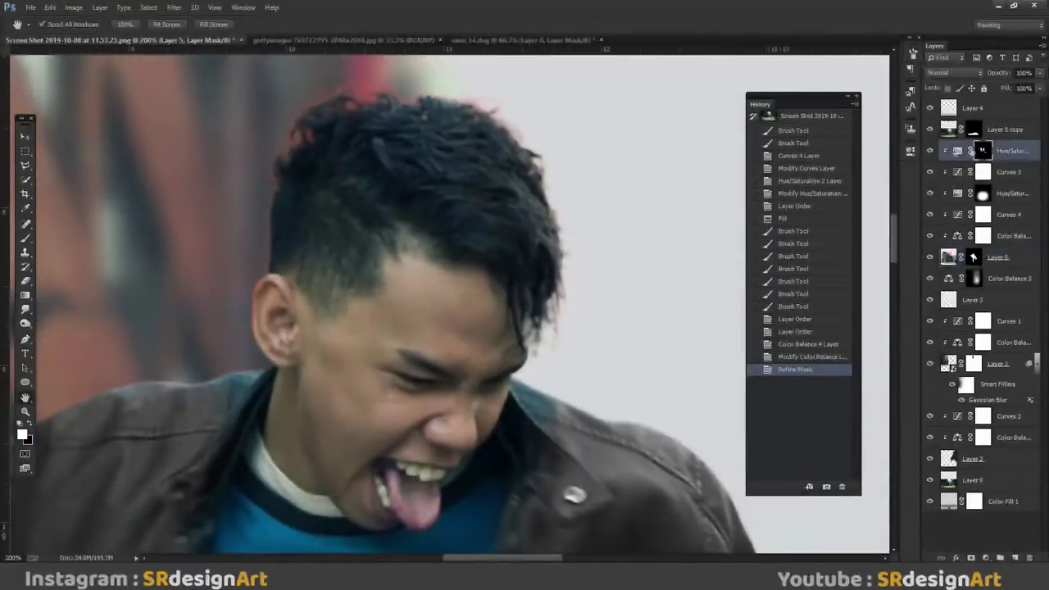
pyautogui.click(25, 238)
pyautogui.moveTo(524, 164); pyautogui.dragTo(557, 246)
pyautogui.moveTo(541, 213); pyautogui.dragTo(566, 286)
pyautogui.moveTo(492, 90); pyautogui.dragTo(533, 147)
pyautogui.moveTo(451, 222); pyautogui.dragTo(525, 258)
pyautogui.moveTo(549, 193); pyautogui.dragTo(587, 323)
# Step: Zoom back in and touch up the mask near the hair and collar
pyautogui.hotkey('ctrl', '-')
pyautogui.hotkey('ctrl', '-')
pyautogui.hotkey('ctrl', '-')
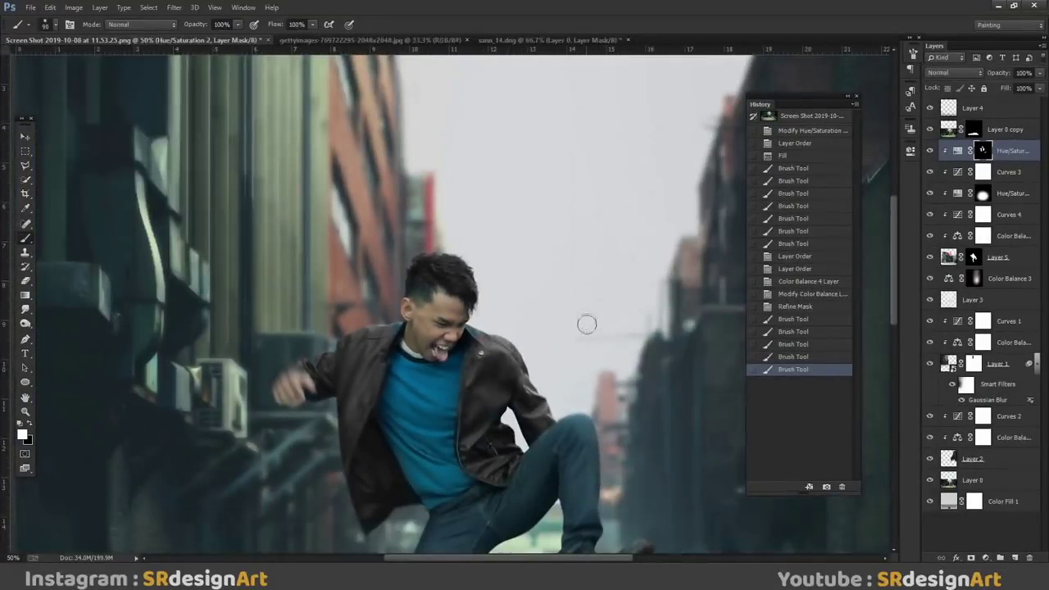
pyautogui.press('h')
pyautogui.hotkey('ctrl', '+')
pyautogui.hotkey('ctrl', '+')
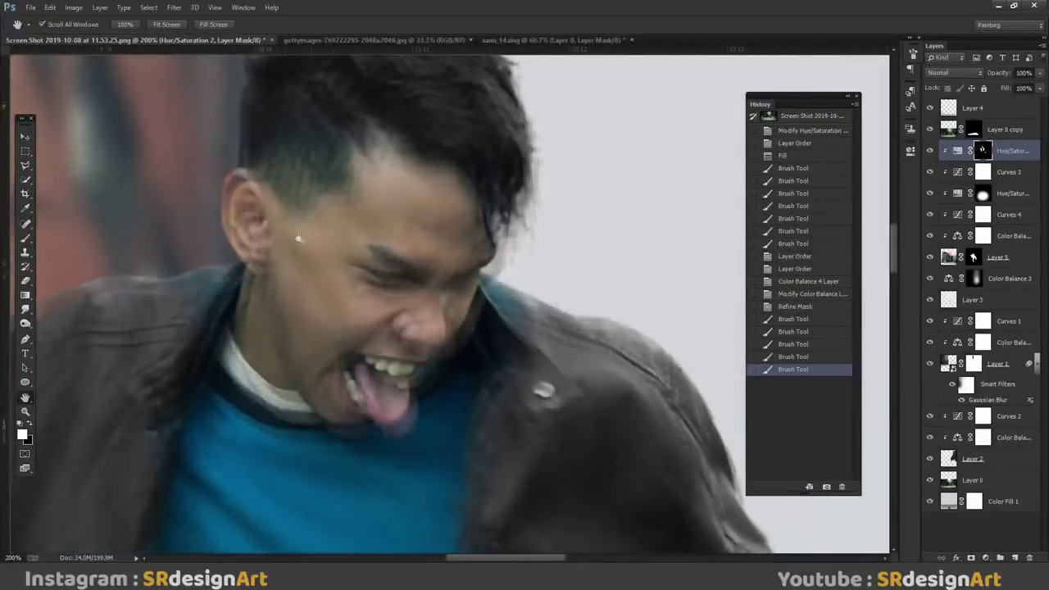
pyautogui.press('b')
pyautogui.moveTo(506, 286); pyautogui.dragTo(491, 277)
pyautogui.moveTo(197, 357); pyautogui.dragTo(231, 358)
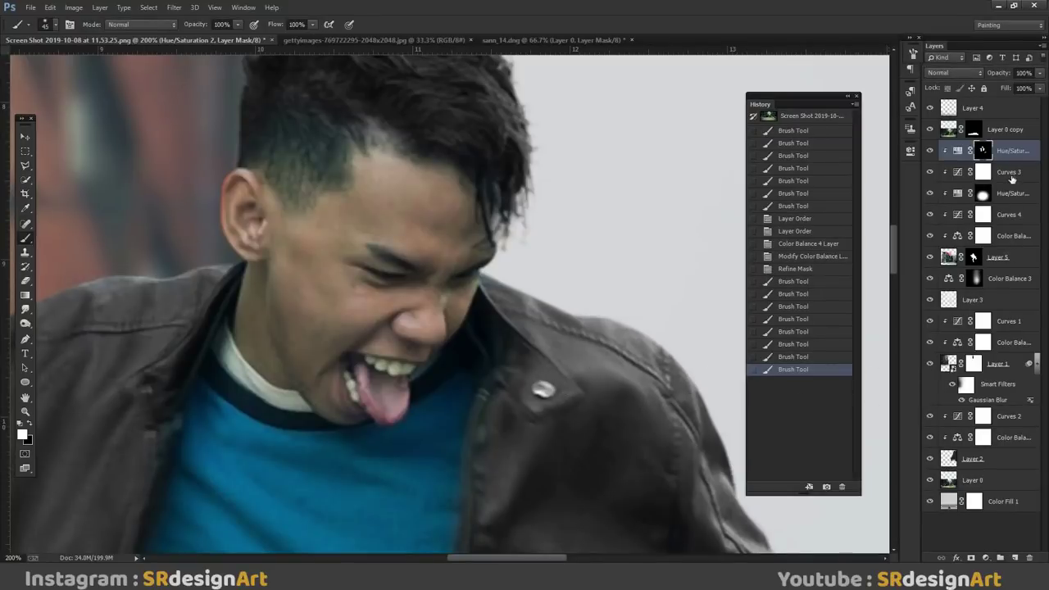
# Step: Add a Color Balance layer above Hue/Saturation with midtones shifted to Cyan–Red -25
pyautogui.click(1013, 174)
pyautogui.click(987, 558)
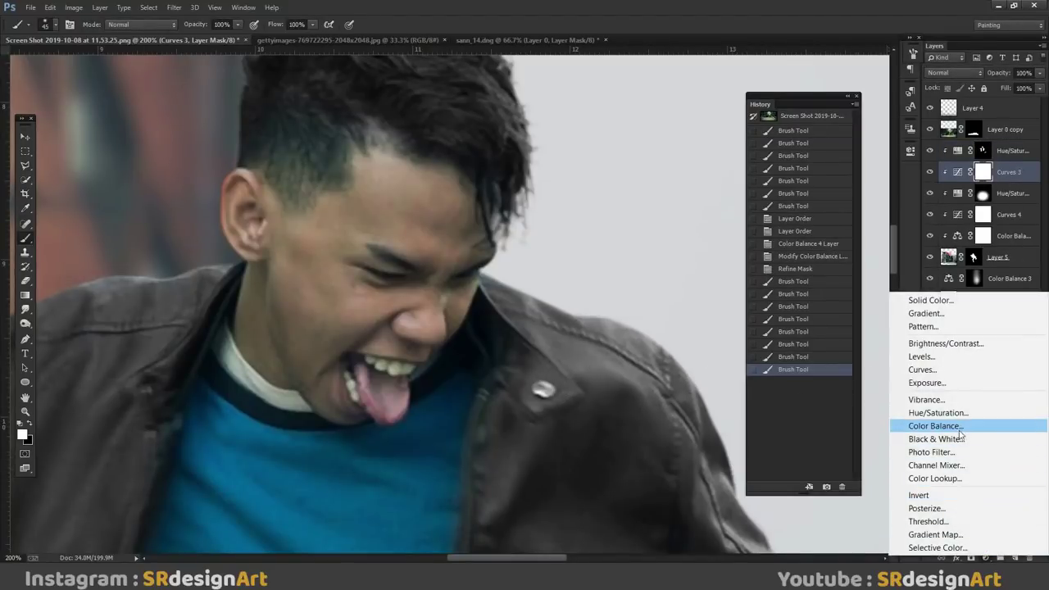
pyautogui.click(957, 428)
pyautogui.moveTo(802, 201); pyautogui.dragTo(800, 203)
pyautogui.moveTo(1001, 146); pyautogui.dragTo(1001, 151)
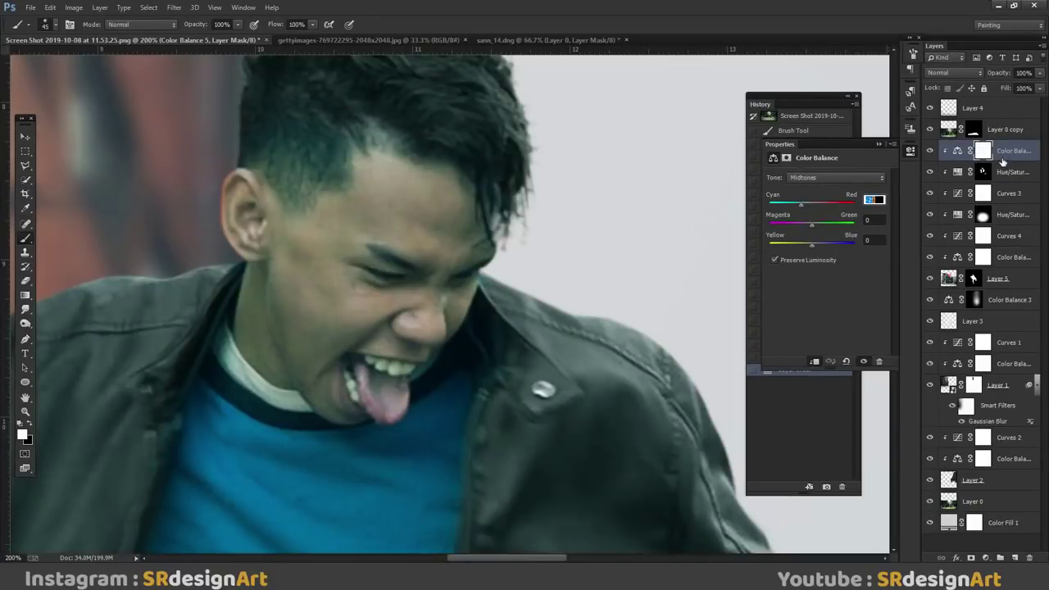
# Step: Fine-tune Color Balance to Green +4, Blue +4 and set its opacity to 74%
pyautogui.hotkey('ctrl', '-')
pyautogui.hotkey('ctrl', '-')
pyautogui.hotkey('ctrl', '-')
pyautogui.hotkey('ctrl', '-')
pyautogui.hotkey('ctrl', '-')
pyautogui.hotkey('ctrl', '+')
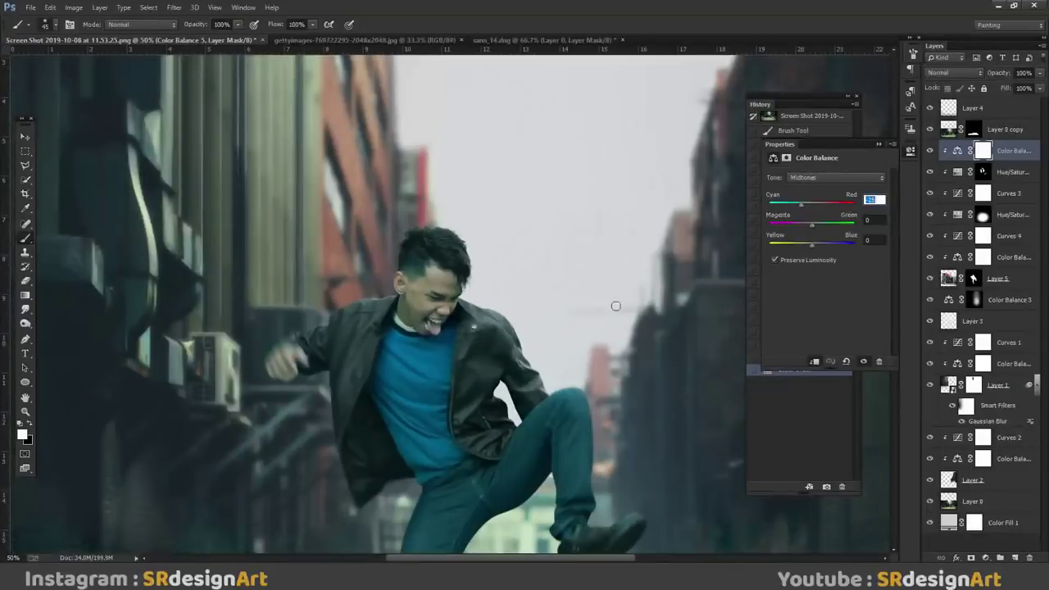
pyautogui.hotkey('ctrl', '+')
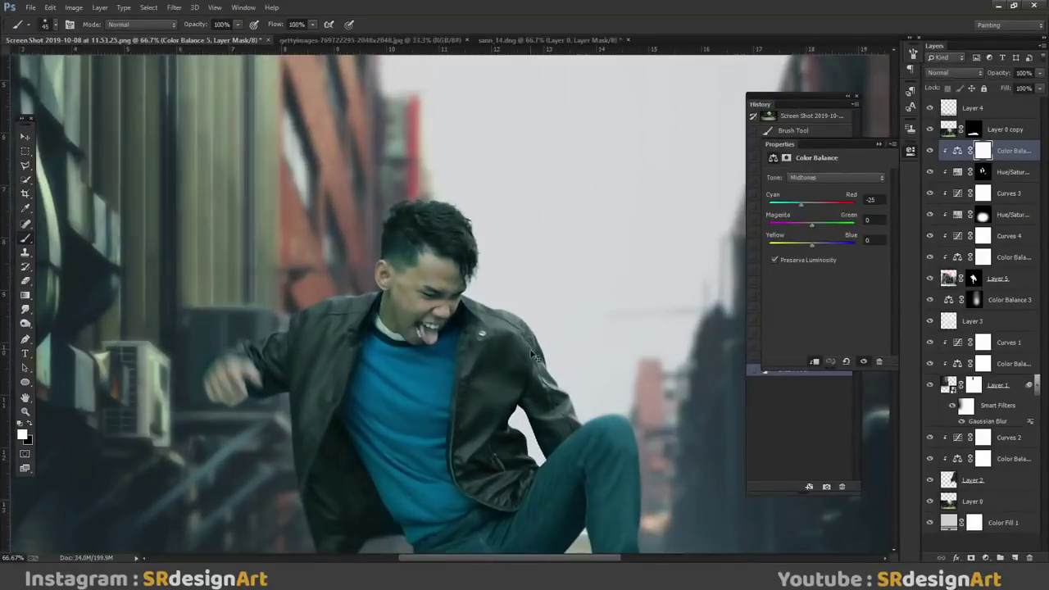
pyautogui.hotkey('ctrl', '-')
pyautogui.moveTo(599, 359); pyautogui.dragTo(538, 208)
pyautogui.click(958, 151)
pyautogui.moveTo(815, 221); pyautogui.dragTo(815, 244)
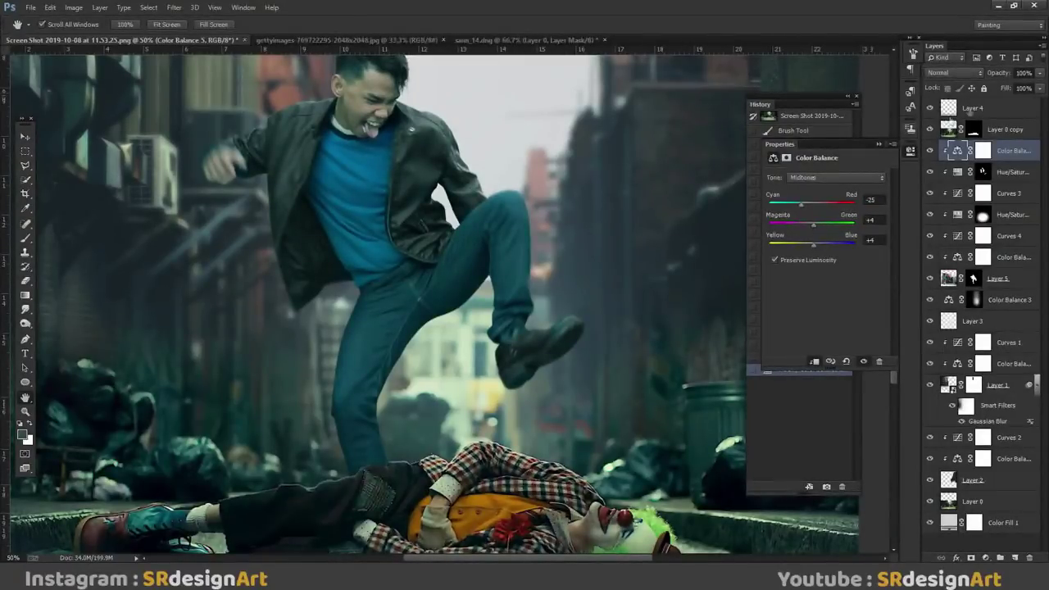
pyautogui.click(997, 75)
pyautogui.write('74')
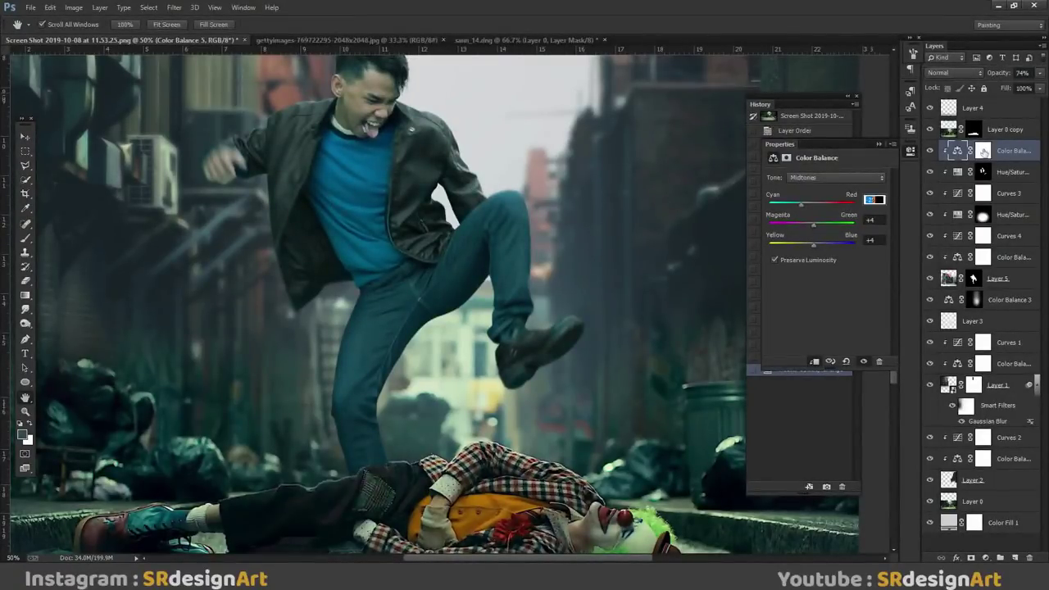
# Step: Invert the Color Balance mask and paint the grade back onto the man's jacket
pyautogui.click(983, 151)
pyautogui.hotkey('ctrl', 'i')
pyautogui.click(29, 240)
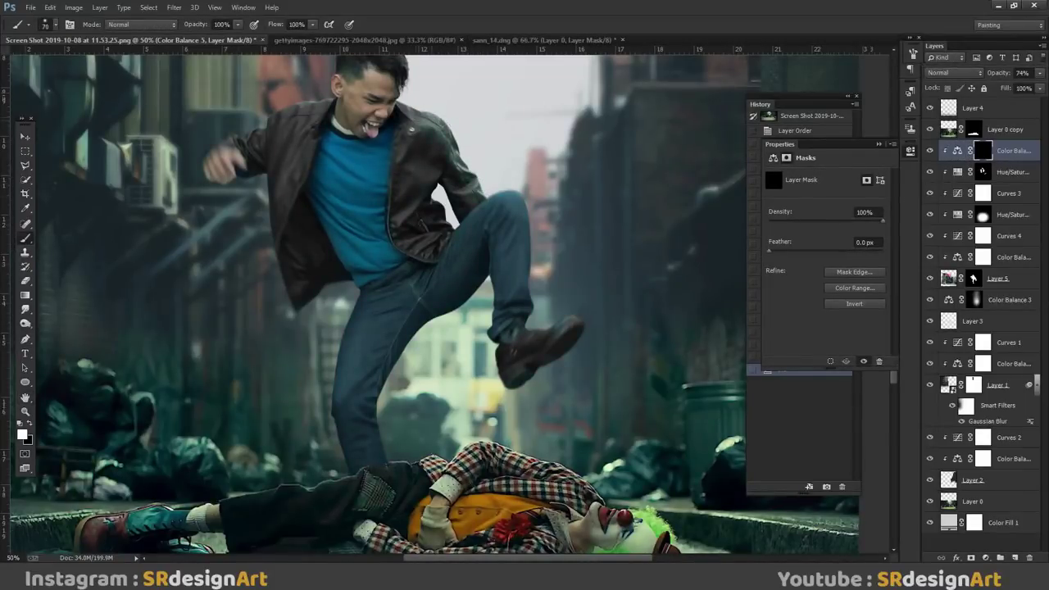
pyautogui.moveTo(441, 200); pyautogui.dragTo(328, 123)
pyautogui.moveTo(307, 270); pyautogui.dragTo(307, 271)
pyautogui.press('h')
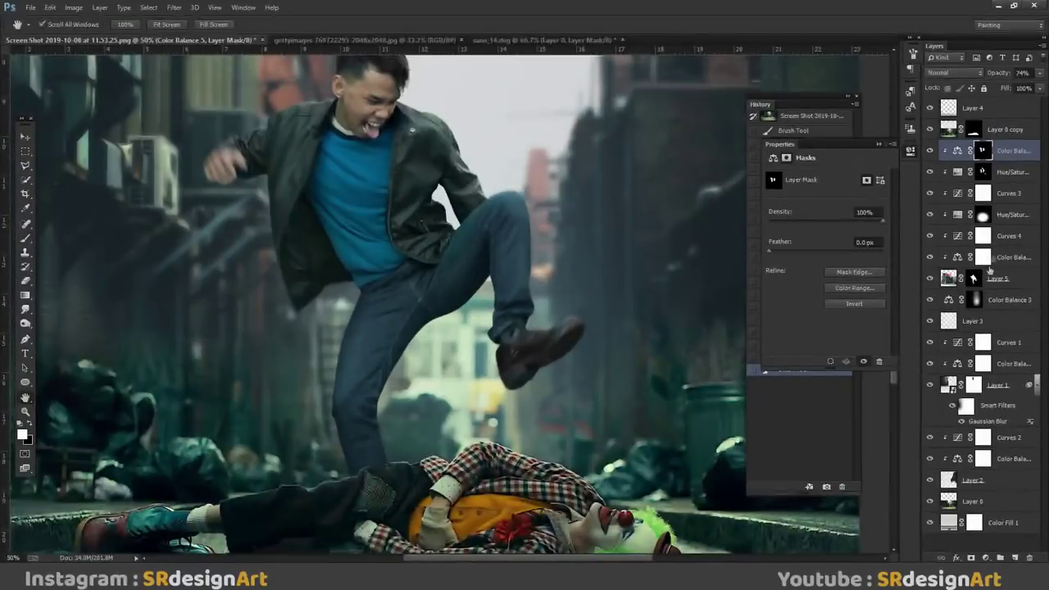
pyautogui.click(994, 277)
pyautogui.click(987, 558)
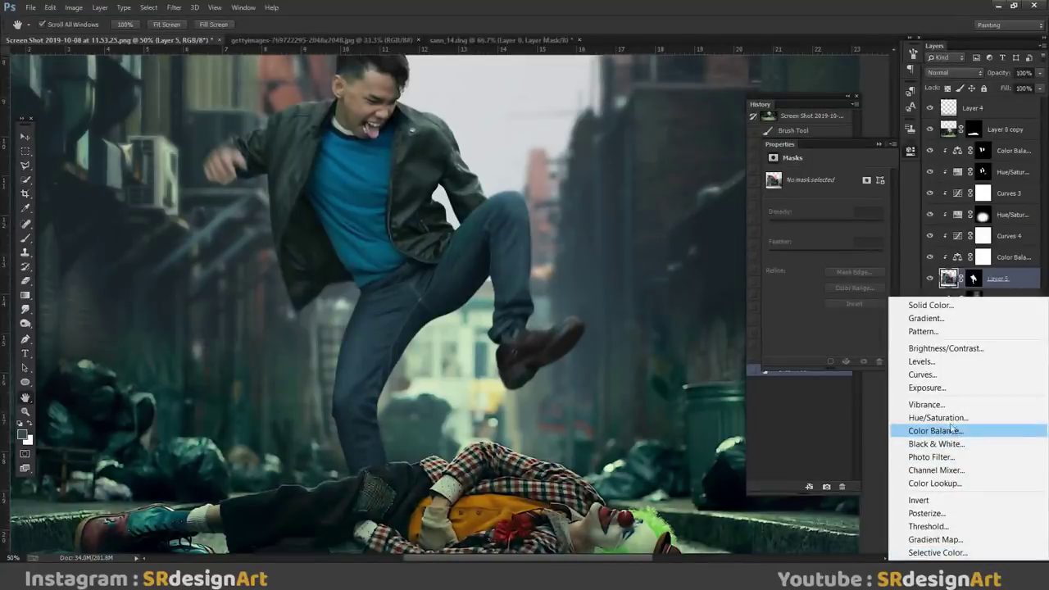
# Step: Add a Hue/Saturation layer with Lightness +11 and fill its mask black
pyautogui.click(926, 414)
pyautogui.moveTo(834, 263); pyautogui.dragTo(832, 264)
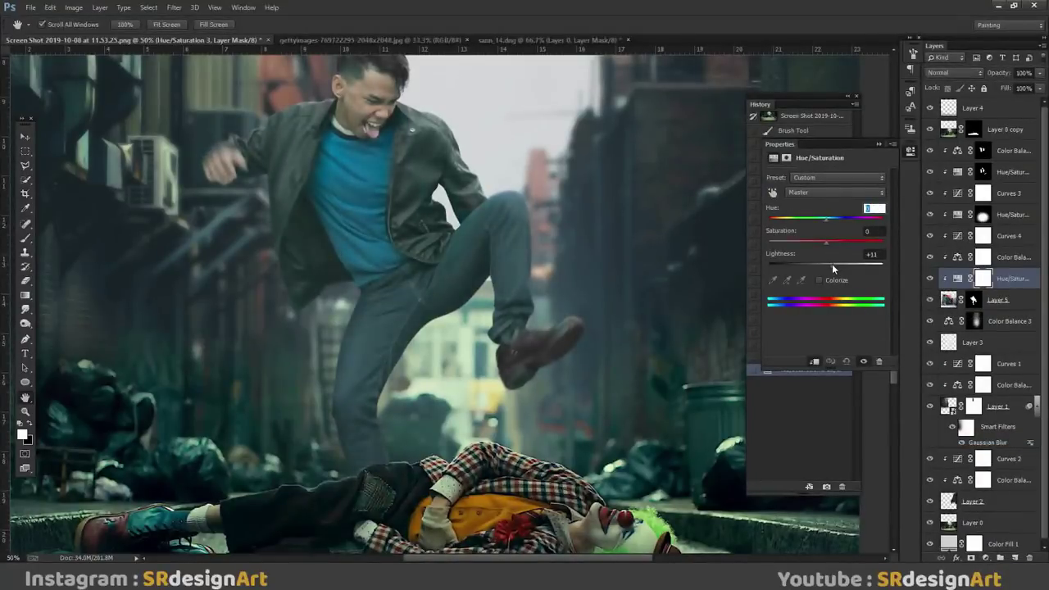
pyautogui.click(878, 146)
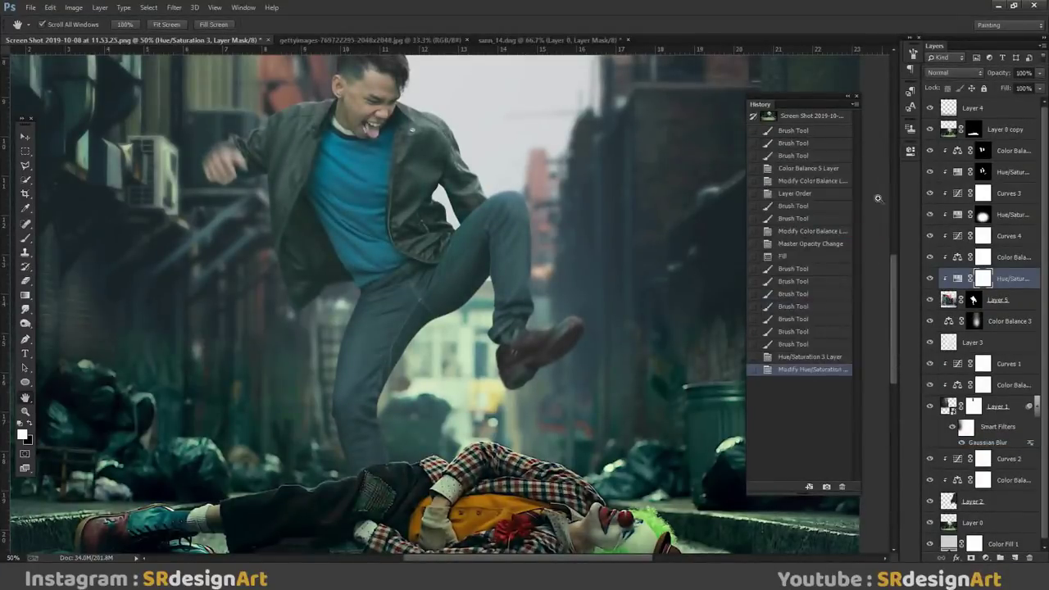
pyautogui.hotkey('ctrl', 'BackSpace')
pyautogui.press('b')
pyautogui.press('[')
pyautogui.press('[')
pyautogui.press('[')
# Step: Brush the brightening onto the man's shoulder, arm and lower leg through the mask
pyautogui.moveTo(426, 98); pyautogui.dragTo(492, 193)
pyautogui.moveTo(447, 123); pyautogui.dragTo(459, 138)
pyautogui.moveTo(410, 90); pyautogui.dragTo(426, 113)
pyautogui.moveTo(431, 106)
pyautogui.mouseDown()
pyautogui.moveTo(475, 169)
pyautogui.moveTo(446, 123)
pyautogui.mouseUp()
pyautogui.moveTo(262, 118); pyautogui.dragTo(275, 131)
pyautogui.moveTo(266, 115); pyautogui.dragTo(274, 136)
pyautogui.moveTo(266, 119); pyautogui.dragTo(279, 132)
pyautogui.press(']')
pyautogui.press(']')
pyautogui.moveTo(443, 120); pyautogui.dragTo(459, 135)
pyautogui.moveTo(492, 176)
pyautogui.mouseDown()
pyautogui.moveTo(524, 197)
pyautogui.moveTo(546, 193)
pyautogui.moveTo(528, 199)
pyautogui.mouseUp()
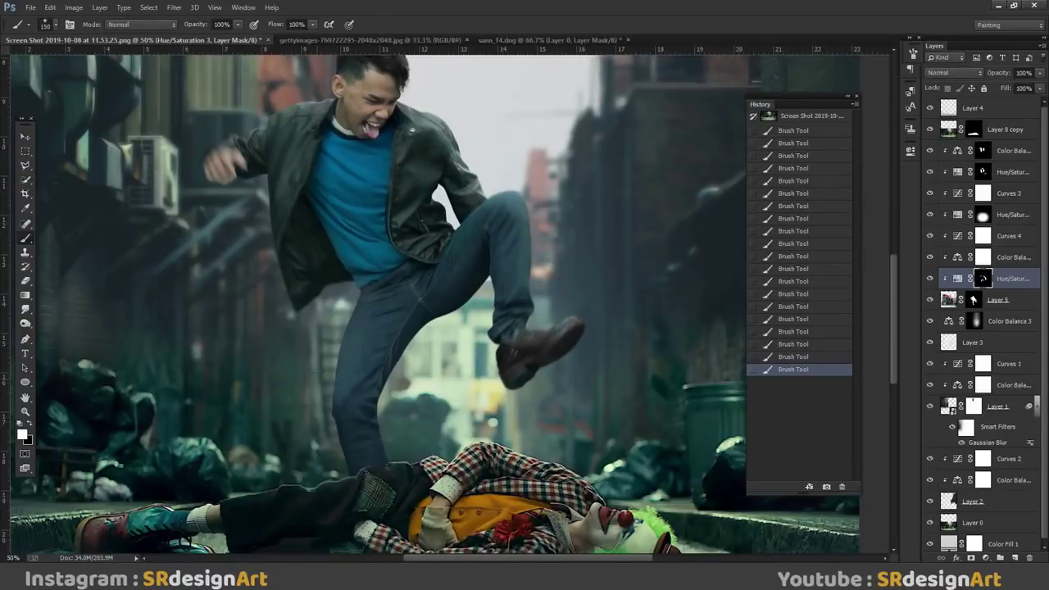
pyautogui.moveTo(402, 387); pyautogui.dragTo(378, 455)
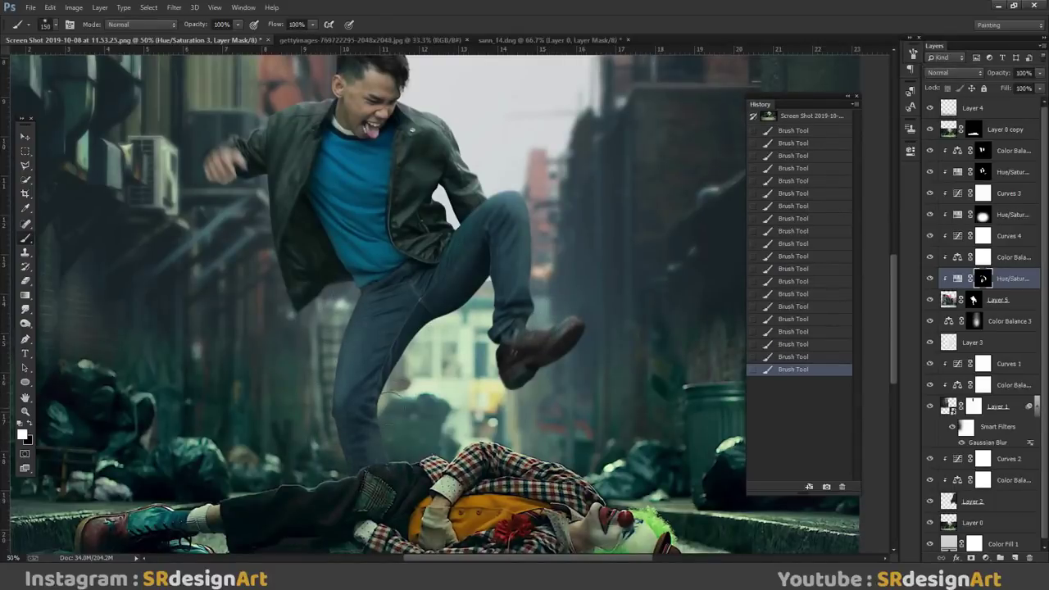
pyautogui.scroll(6, 379, 459)
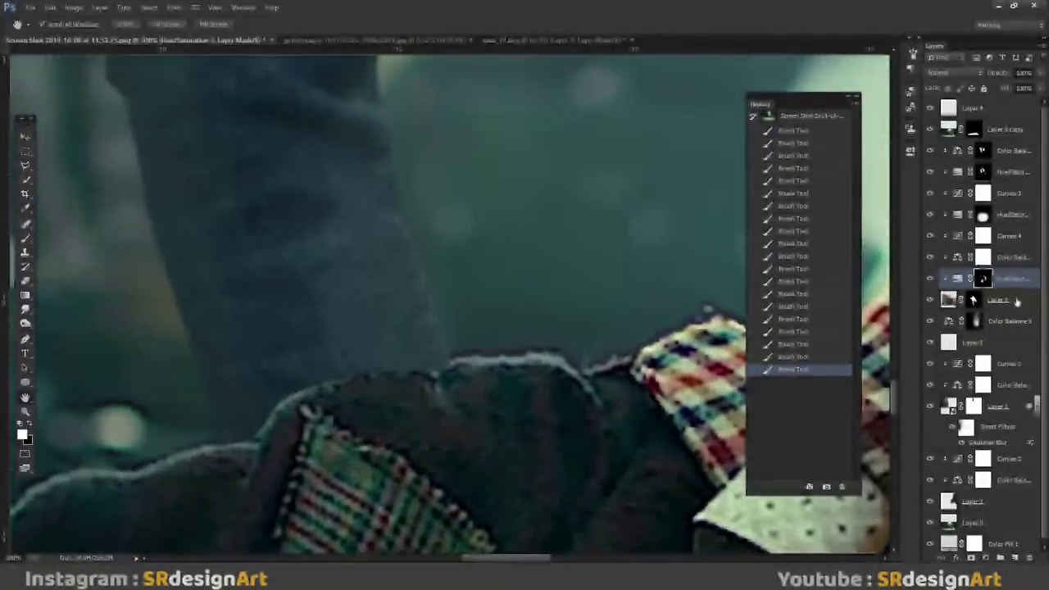
# Step: Add a strongly brightening Curves layer above Layer 5 with a black mask at 27% opacity
pyautogui.click(1016, 302)
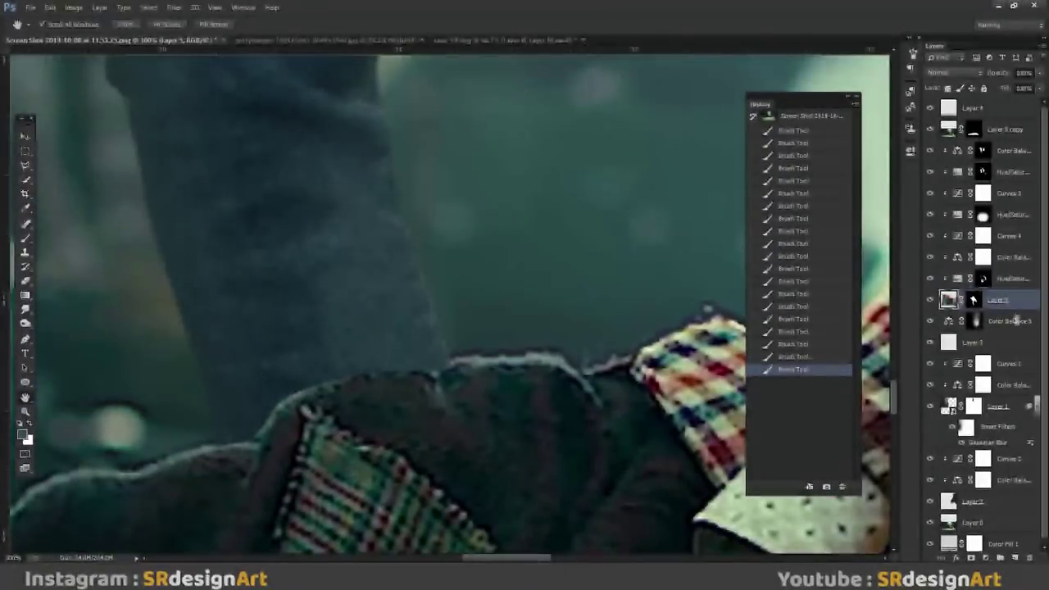
pyautogui.click(1001, 558)
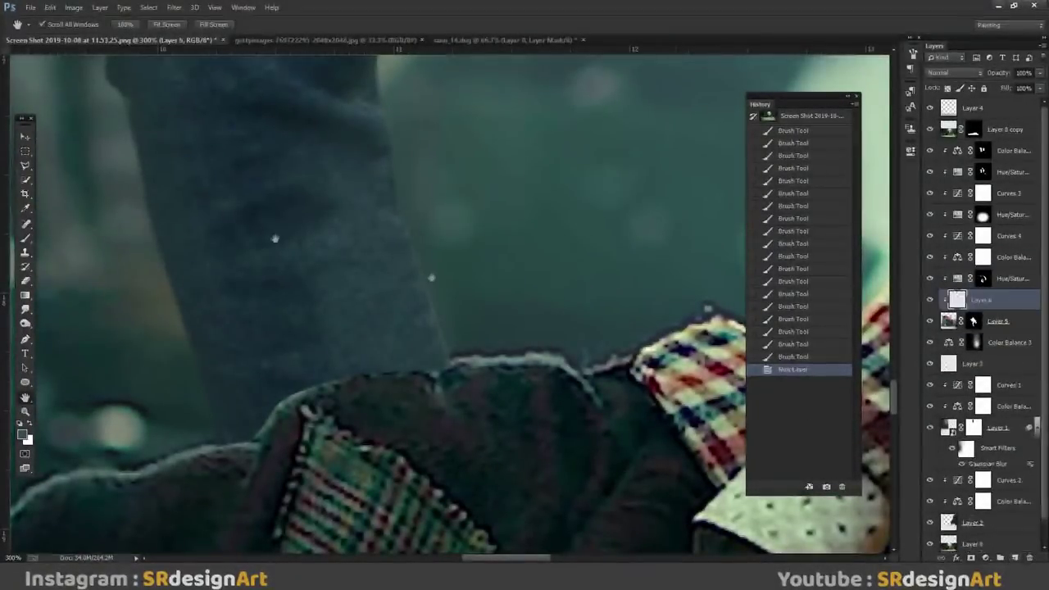
pyautogui.click(24, 238)
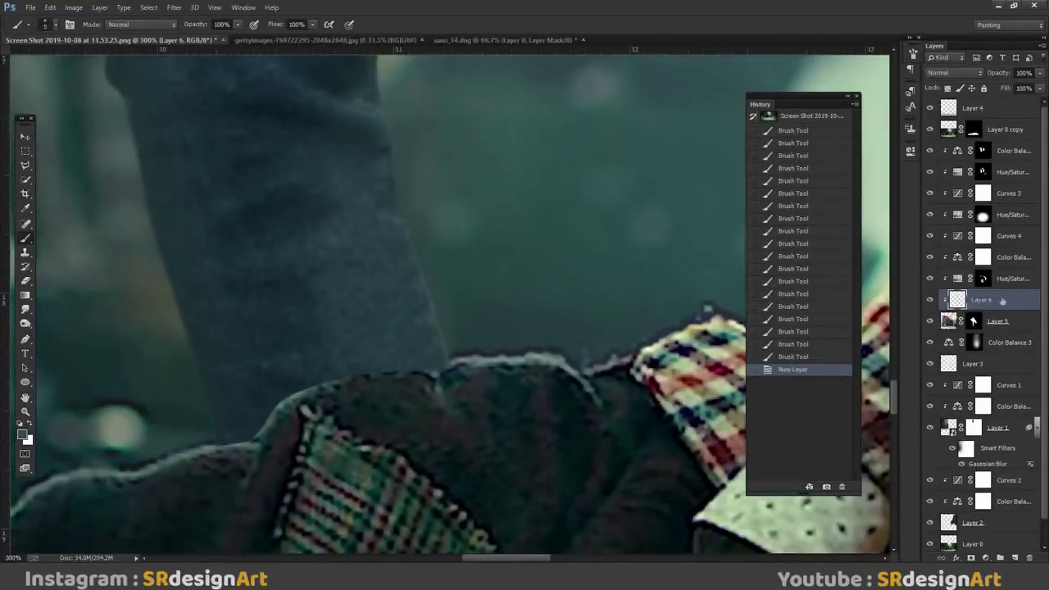
pyautogui.click(986, 557)
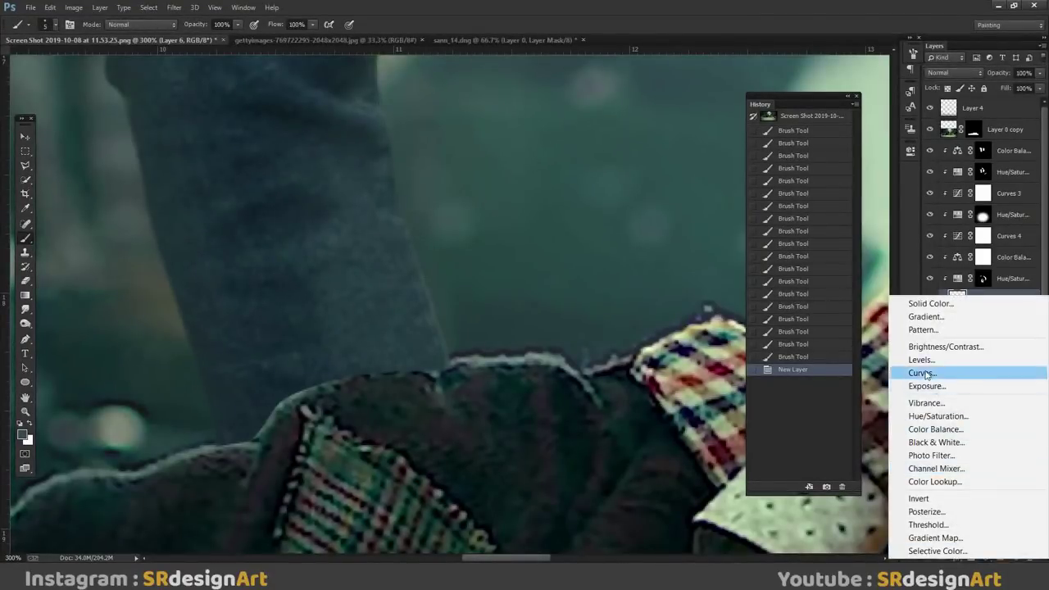
pyautogui.click(921, 368)
pyautogui.moveTo(824, 257); pyautogui.dragTo(820, 214)
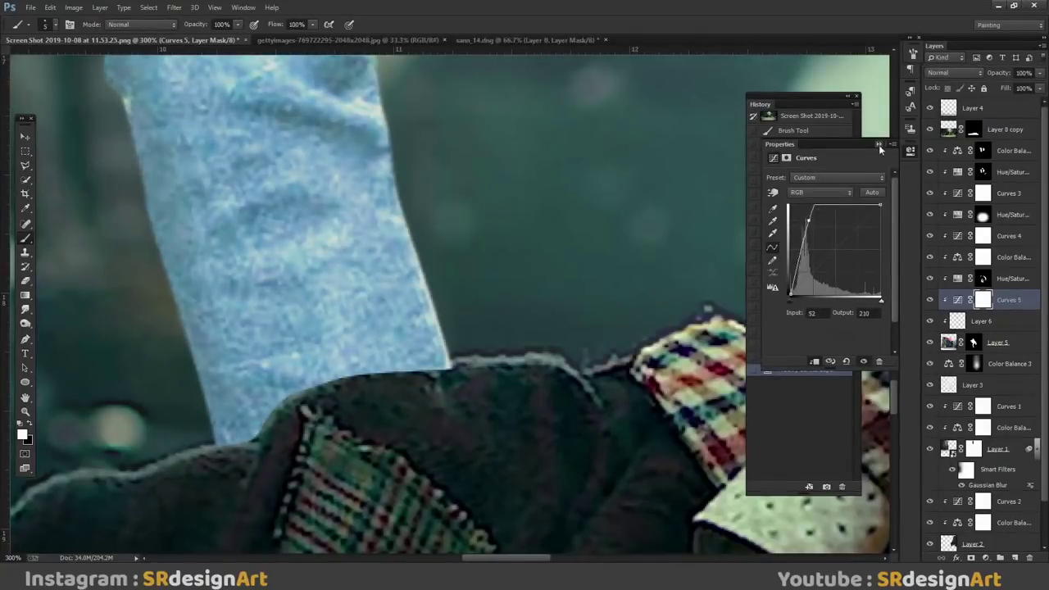
pyautogui.hotkey('ctrl', 'BackSpace')
pyautogui.write('27')
pyautogui.press('Return')
# Step: Paint the Curves mask along the sweater edge, the arm and the leg
pyautogui.click(399, 210)
pyautogui.keyDown('shift'); pyautogui.click(418, 257); pyautogui.keyUp('shift')
pyautogui.click(424, 181)
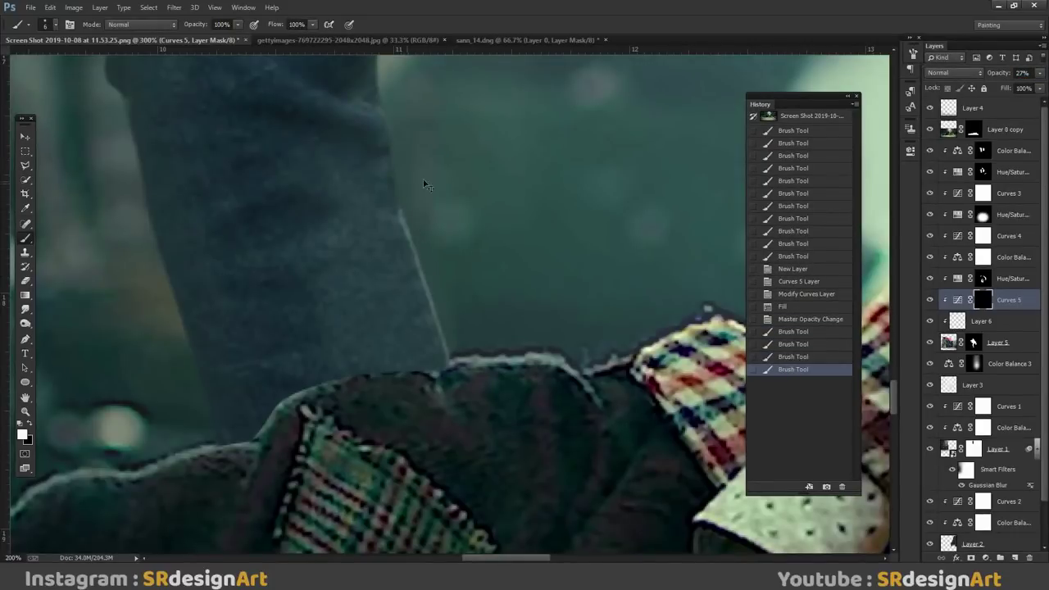
pyautogui.hotkey('ctrl', '-')
pyautogui.moveTo(407, 193)
pyautogui.mouseDown()
pyautogui.moveTo(408, 119)
pyautogui.moveTo(412, 250)
pyautogui.moveTo(382, 324)
pyautogui.mouseUp()
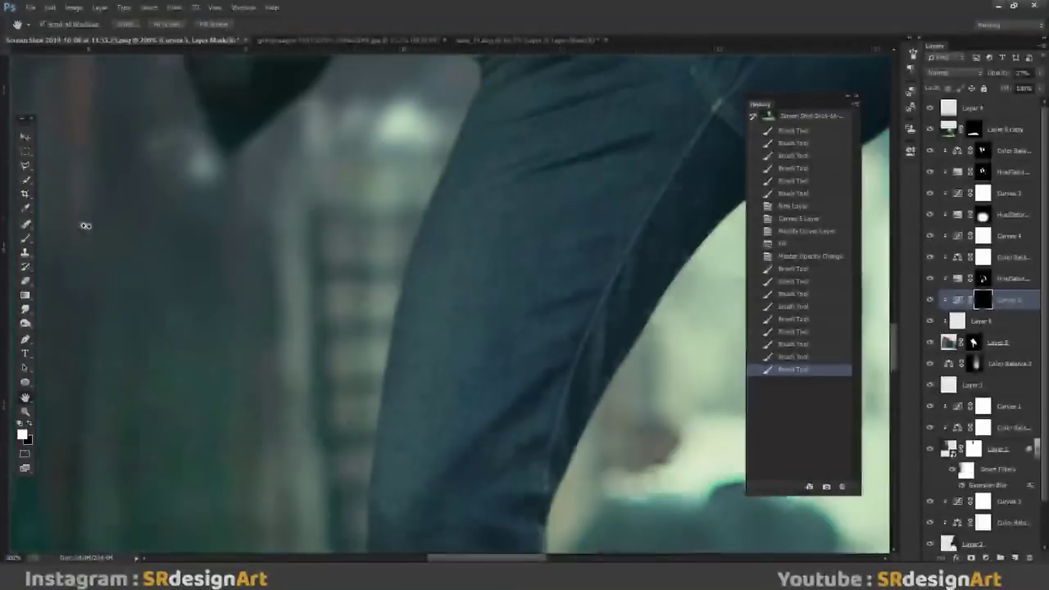
pyautogui.moveTo(373, 278)
pyautogui.mouseDown()
pyautogui.moveTo(378, 352)
pyautogui.moveTo(375, 279)
pyautogui.moveTo(379, 312)
pyautogui.mouseUp()
pyautogui.hotkey('ctrl', '-')
pyautogui.moveTo(652, 261); pyautogui.dragTo(603, 246)
pyautogui.moveTo(558, 295)
pyautogui.mouseDown()
pyautogui.moveTo(656, 213)
pyautogui.moveTo(648, 283)
pyautogui.mouseUp()
# Step: Paint the Curves mask along the leg's right edge and check the whole composite
pyautogui.press('h')
pyautogui.moveTo(482, 316)
pyautogui.mouseDown()
pyautogui.moveTo(459, 238)
pyautogui.moveTo(408, 291)
pyautogui.mouseUp()
pyautogui.hotkey('ctrl', '+')
pyautogui.press('b')
pyautogui.moveTo(463, 225); pyautogui.dragTo(464, 287)
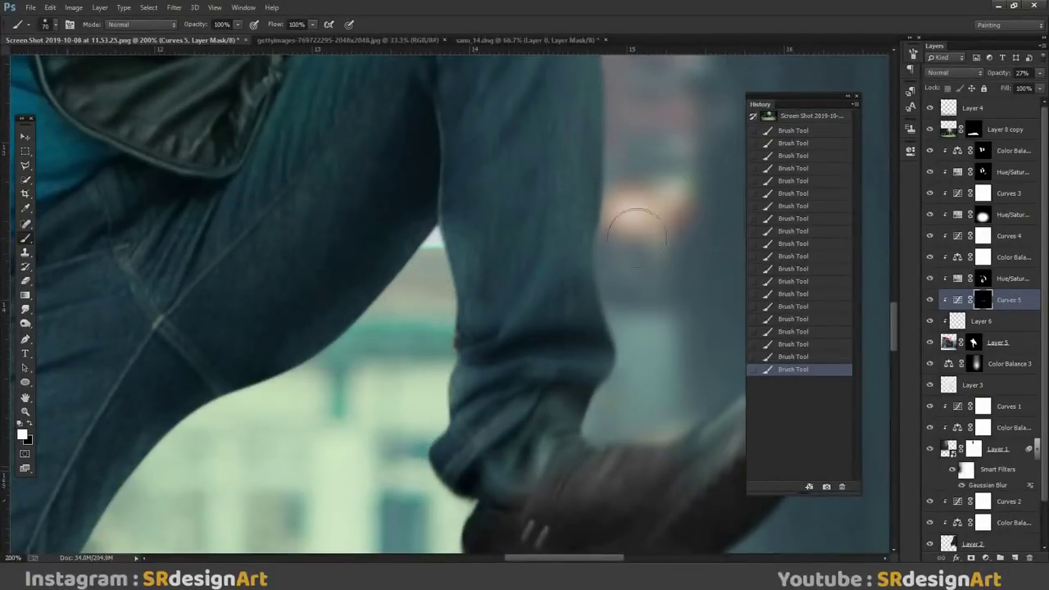
pyautogui.hotkey('ctrl', '-')
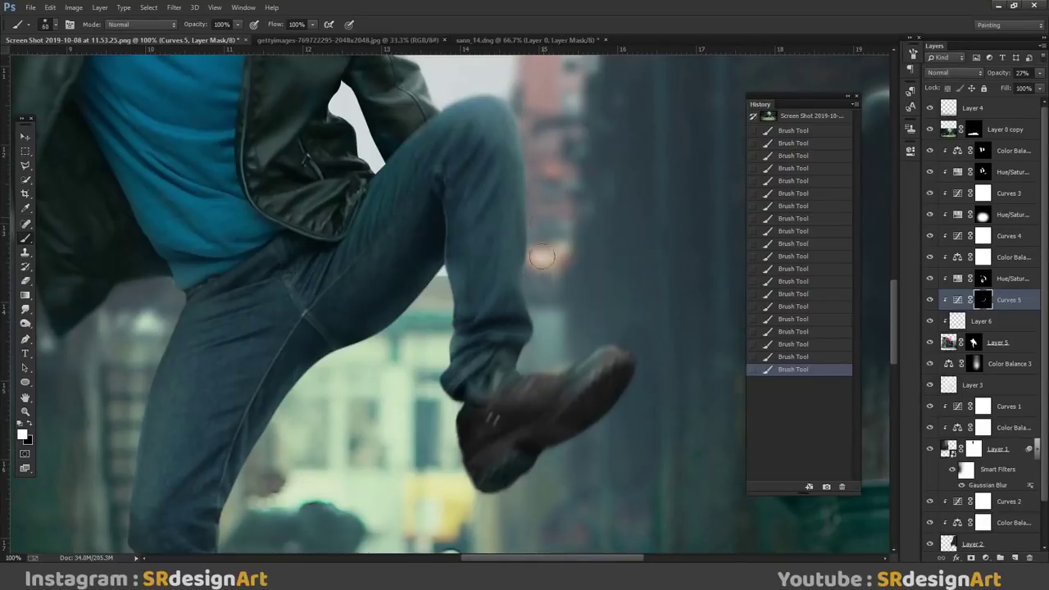
pyautogui.hotkey('ctrl', '-')
pyautogui.hotkey('ctrl', '-')
pyautogui.hotkey('ctrl', '-')
pyautogui.hotkey('ctrl', '+')
pyautogui.hotkey('ctrl', '+')
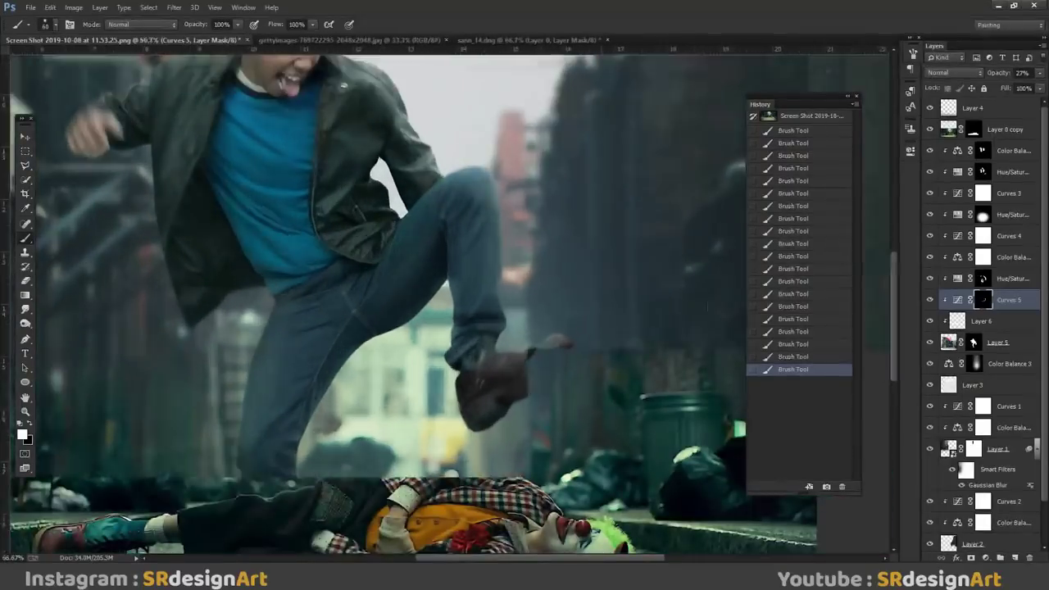
# Step: Step back and forward through History brush states to compare the mask painting
pyautogui.click(793, 306)
pyautogui.click(793, 219)
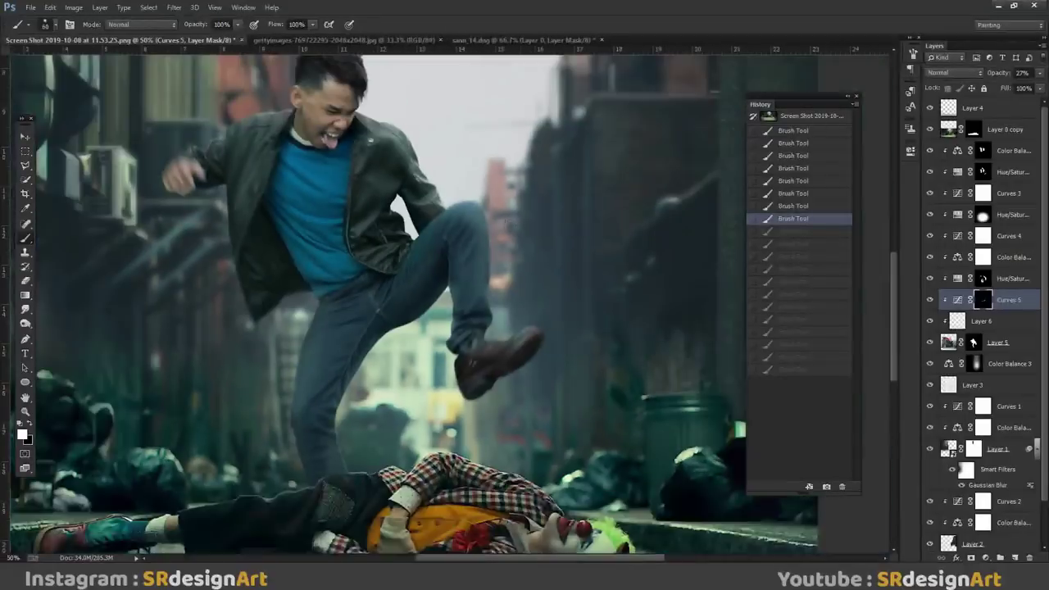
pyautogui.hotkey('ctrl', 'shift', 'z')
pyautogui.hotkey('ctrl', 'shift', 'z')
pyautogui.hotkey('ctrl', 'shift', 'z')
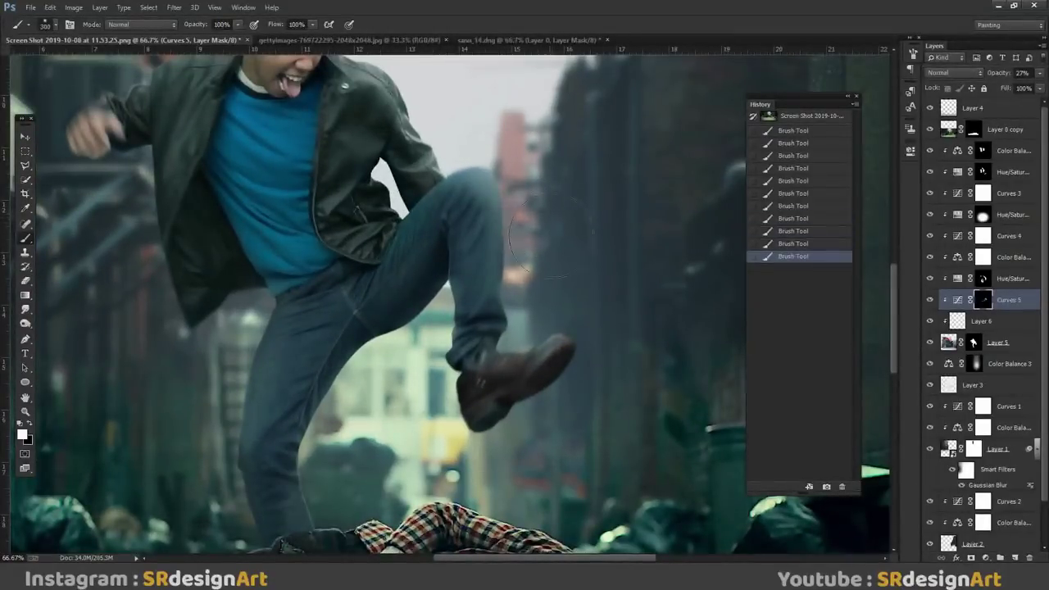
pyautogui.hotkey('ctrl', 'shift', 'z')
pyautogui.hotkey('ctrl', '-')
pyautogui.hotkey('ctrl', '+')
pyautogui.hotkey('ctrl', '+')
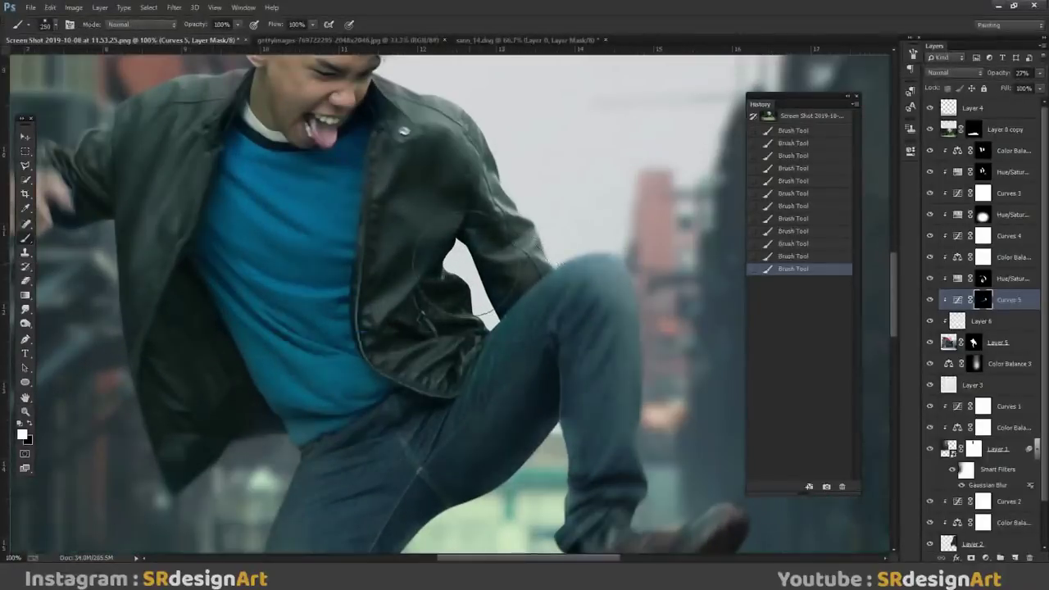
# Step: Paint the Curves mask along the jacket shoulder to the collar, then drop brush opacity to 43%
pyautogui.moveTo(492, 226); pyautogui.dragTo(446, 291)
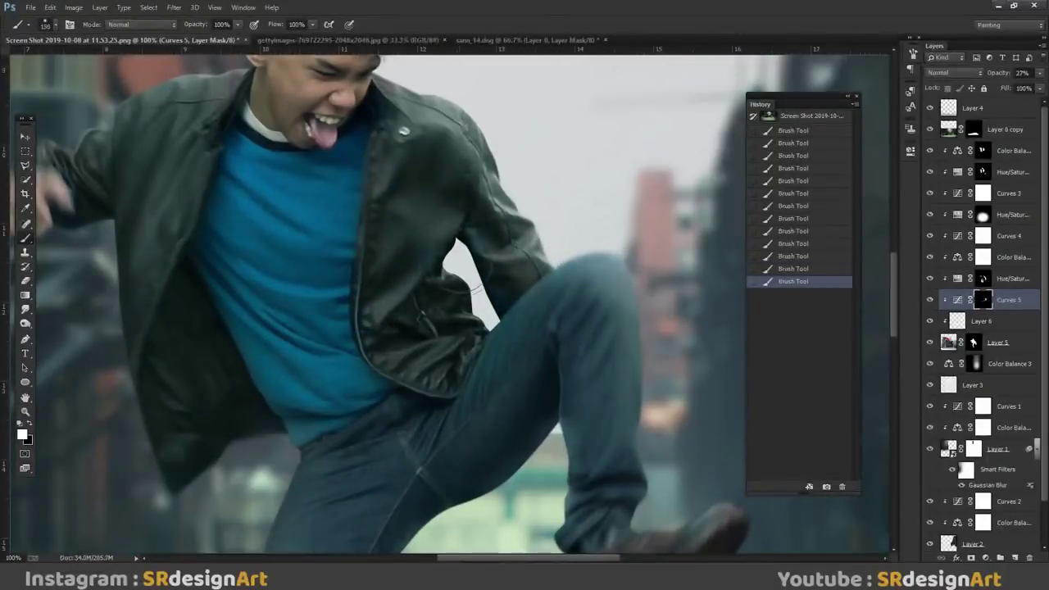
pyautogui.moveTo(554, 242); pyautogui.dragTo(524, 205)
pyautogui.moveTo(516, 197); pyautogui.dragTo(484, 119)
pyautogui.click(427, 85)
pyautogui.click(407, 72)
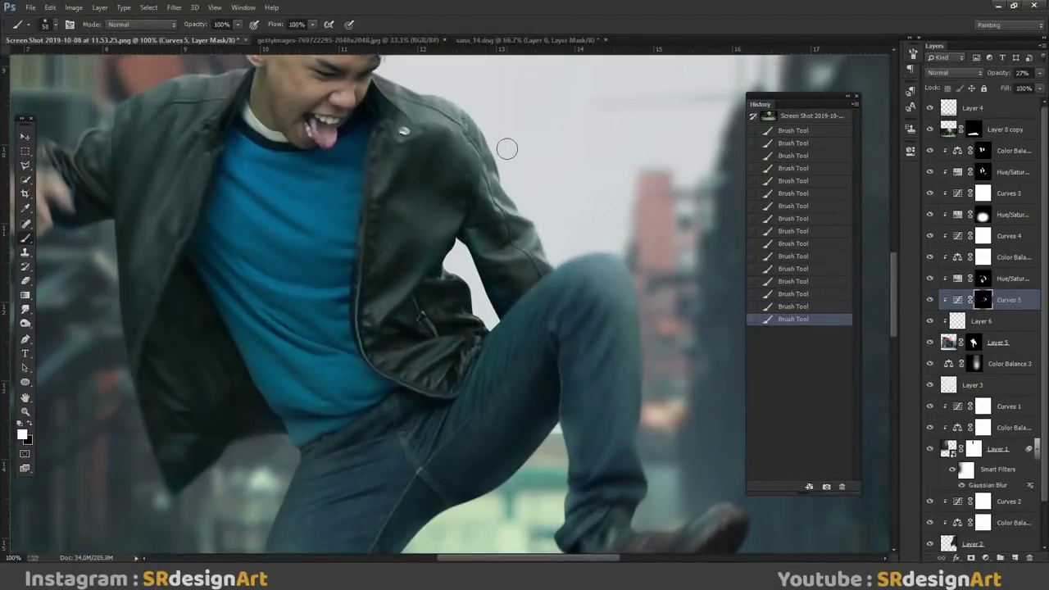
pyautogui.click(399, 78)
pyautogui.press('4')
pyautogui.press('3')
pyautogui.press('[')
pyautogui.press('[')
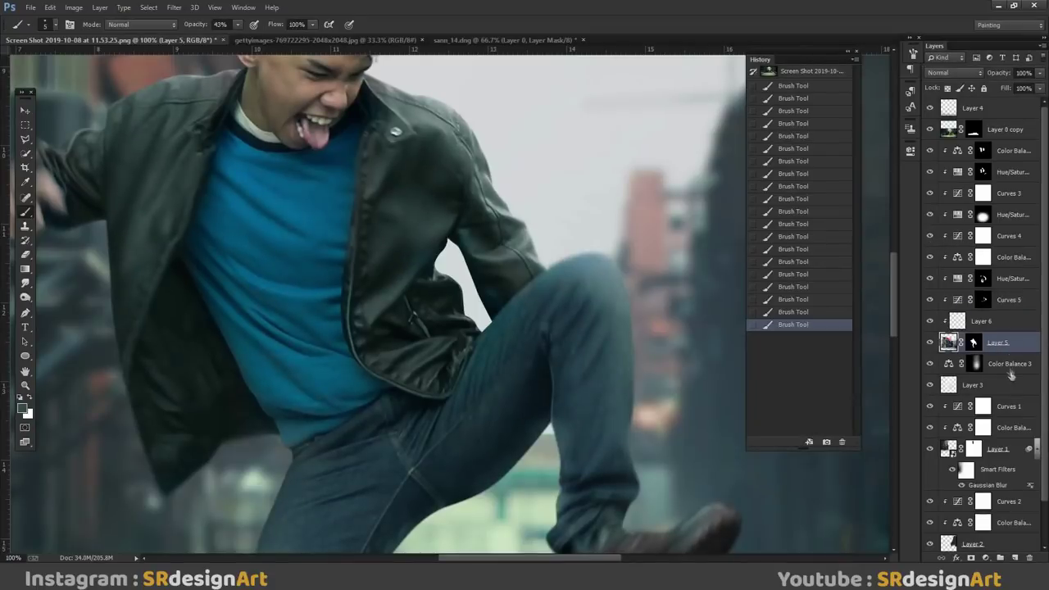
pyautogui.click(986, 557)
# Step: Add a Hue/Saturation layer with Lightness +100, a black mask, and a 3%-opacity, size-100 brush
pyautogui.click(935, 410)
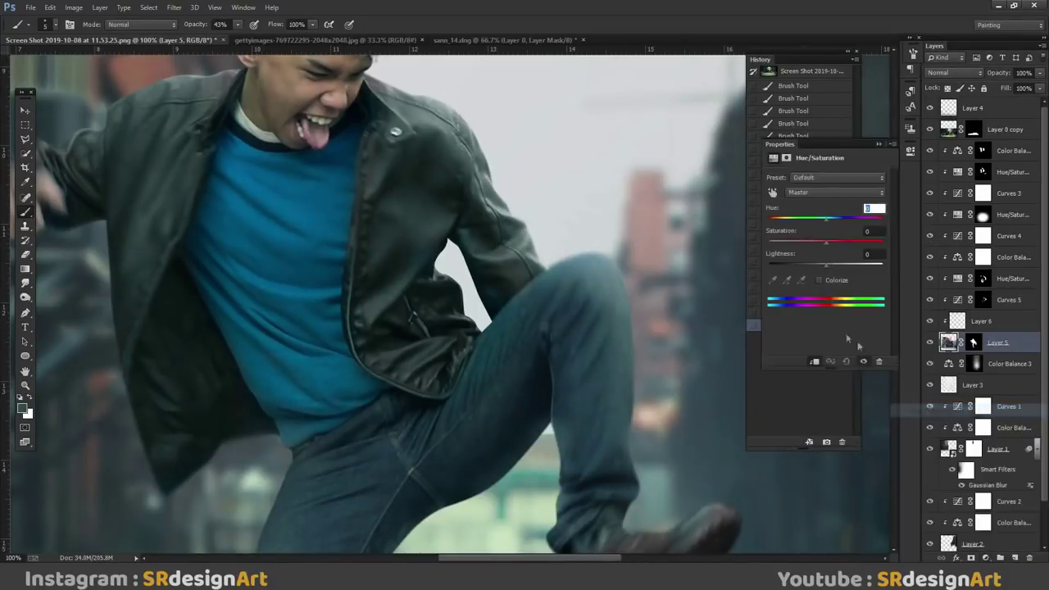
pyautogui.moveTo(841, 262); pyautogui.dragTo(883, 264)
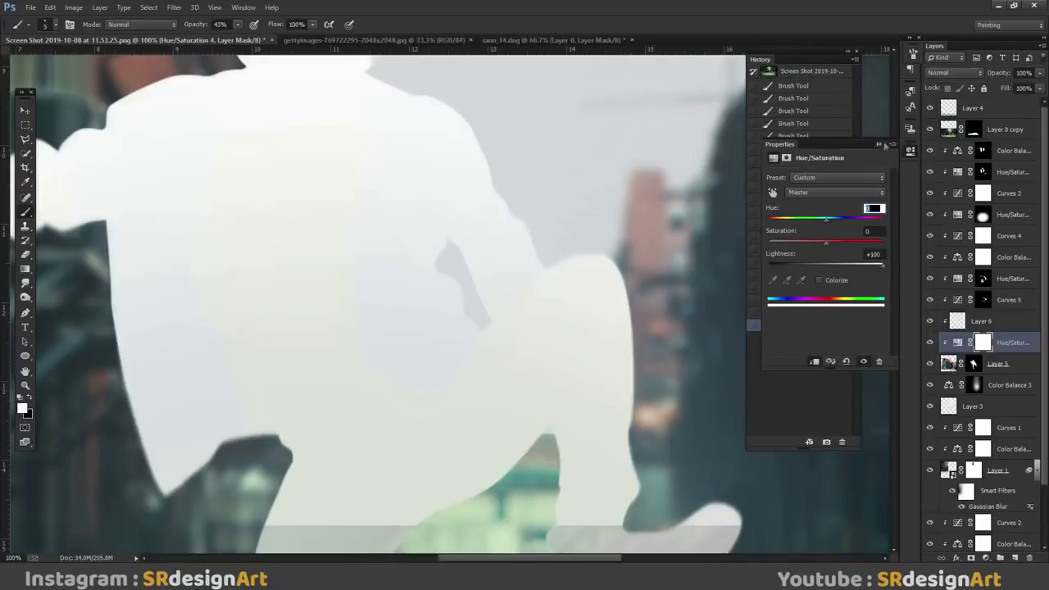
pyautogui.click(879, 144)
pyautogui.hotkey('ctrl', 'BackSpace')
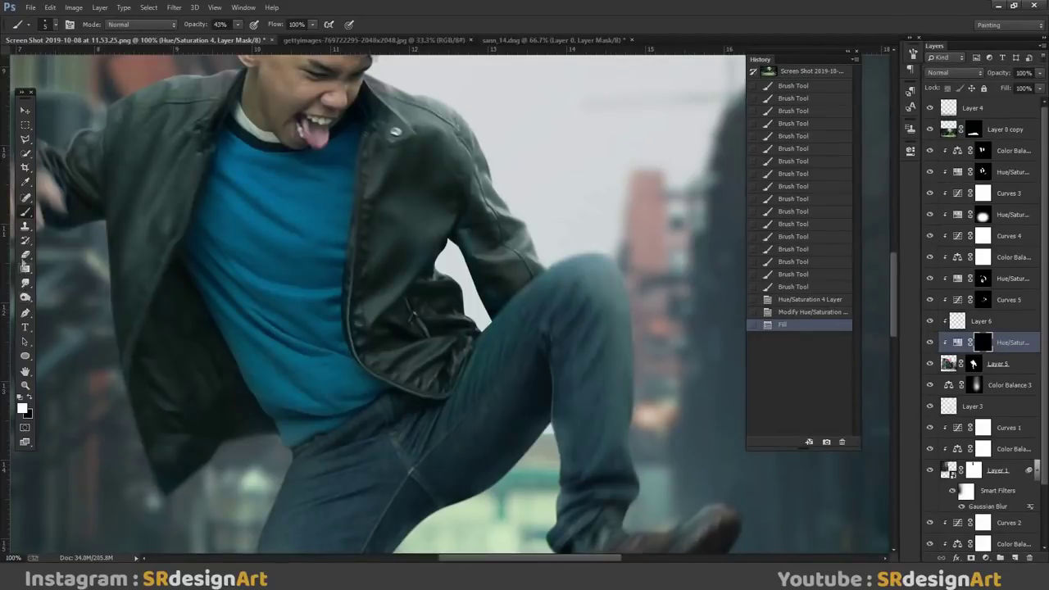
pyautogui.moveTo(187, 32); pyautogui.dragTo(173, 29)
pyautogui.press(']')
pyautogui.press(']')
pyautogui.press(']')
# Step: Build up faint lightening dabs along the jacket edge with brush sizes 100 and 80
pyautogui.click(453, 266)
pyautogui.click(451, 268)
pyautogui.click(451, 269)
pyautogui.click(452, 268)
pyautogui.press('[')
pyautogui.press('[')
pyautogui.click(459, 281)
pyautogui.click(461, 283)
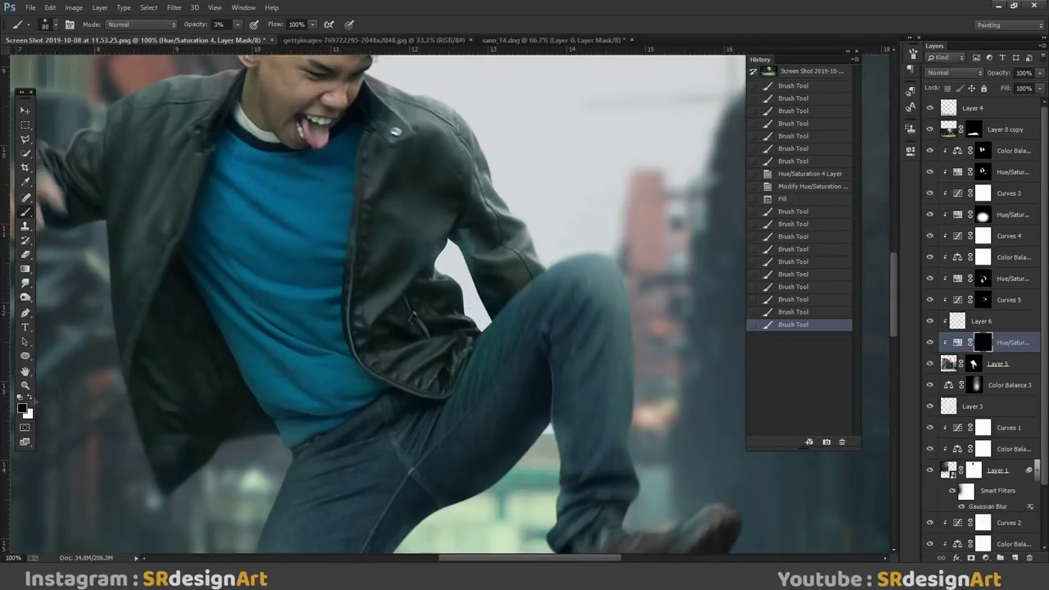
pyautogui.click(456, 262)
pyautogui.click(453, 262)
pyautogui.click(450, 261)
pyautogui.click(450, 261)
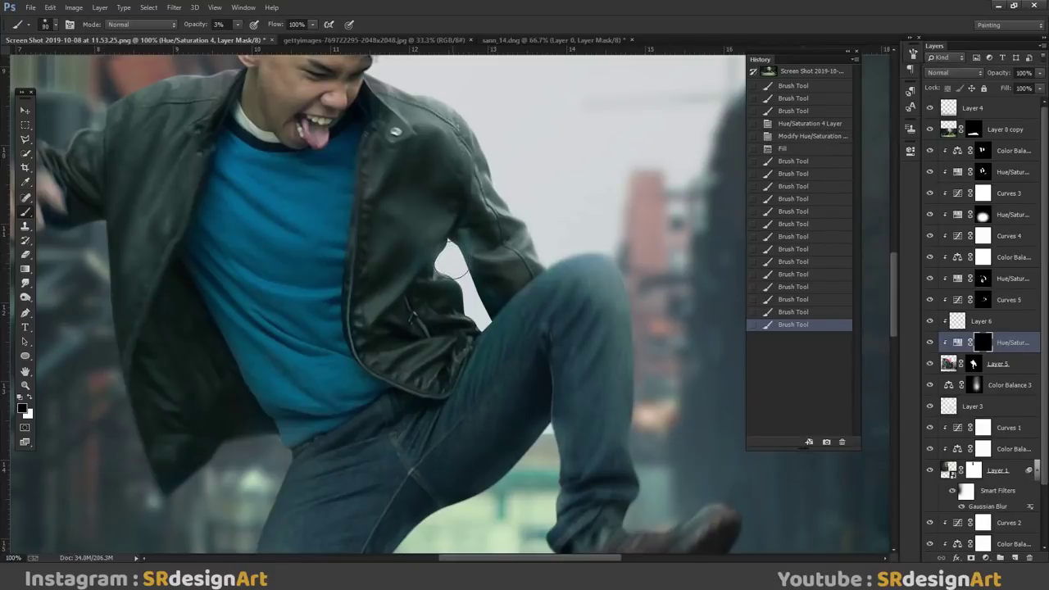
# Step: Paint white lightening onto the jacket near the armpit
pyautogui.press(']')
pyautogui.press(']')
pyautogui.click(459, 238)
pyautogui.press('[')
pyautogui.press('[')
pyautogui.press('[')
pyautogui.click(29, 397)
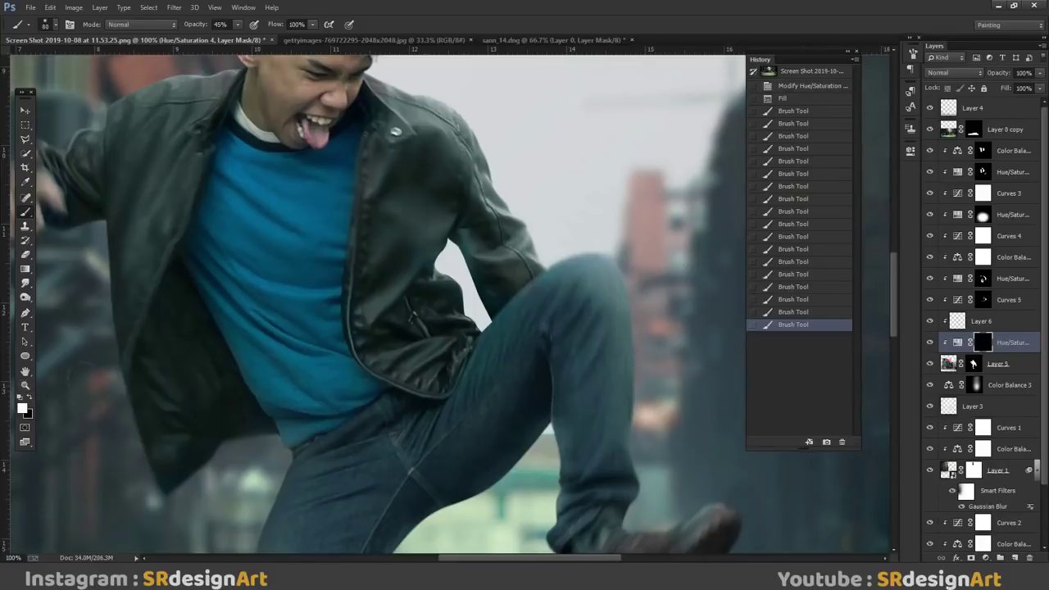
pyautogui.click(451, 262)
pyautogui.moveTo(466, 293); pyautogui.dragTo(476, 316)
pyautogui.press('[')
pyautogui.press('[')
pyautogui.press('[')
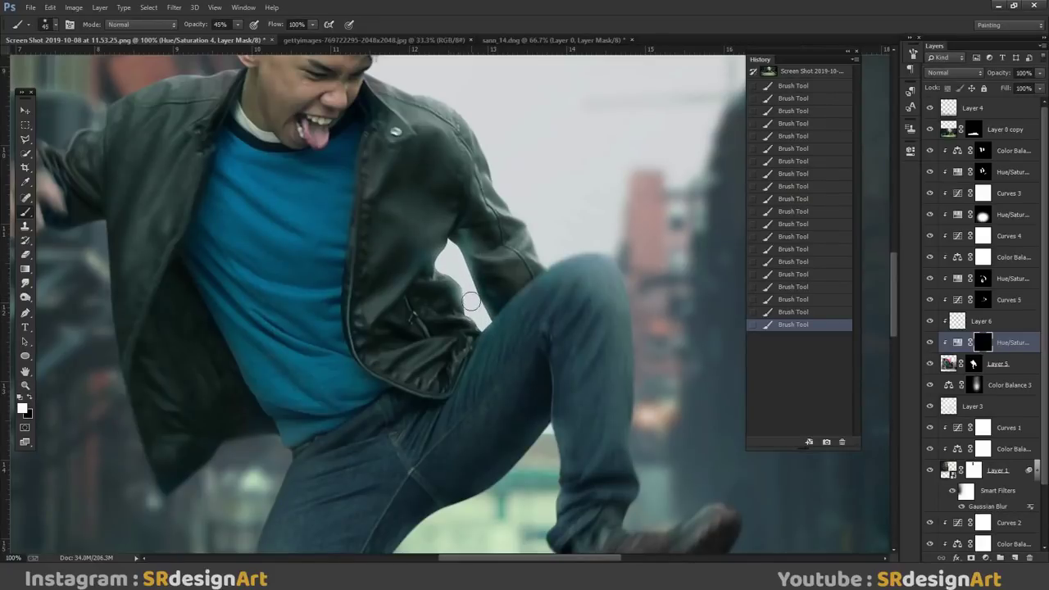
# Step: Set the lightening layer's opacity to 63% after checking the wider composite
pyautogui.scroll(-1, 457, 268)
pyautogui.scroll(-1, 458, 268)
pyautogui.press(']')
pyautogui.press(']')
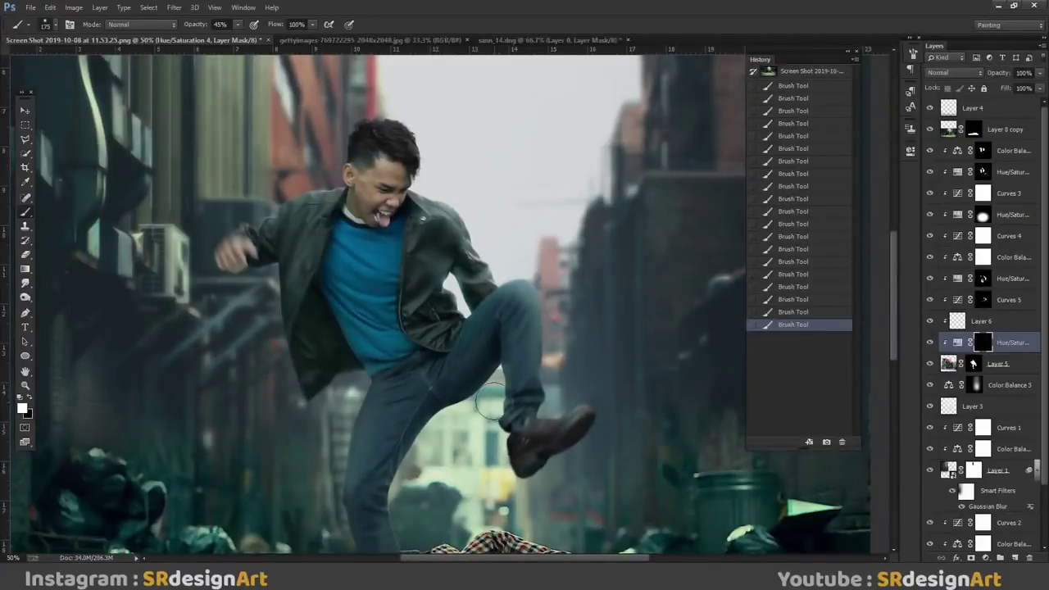
pyautogui.press('[')
pyautogui.press('[')
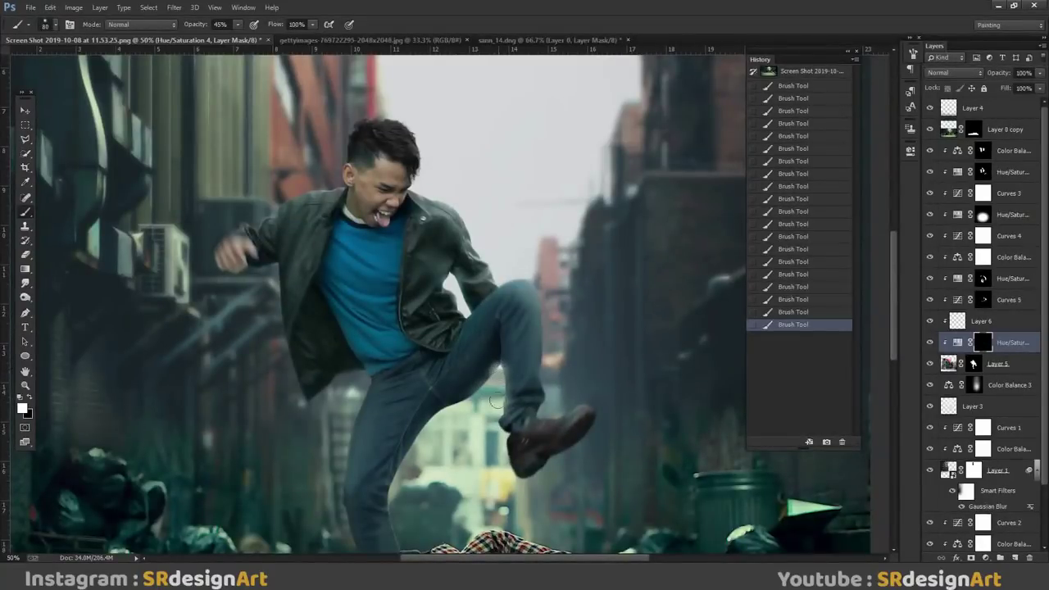
pyautogui.scroll(-1, 495, 376)
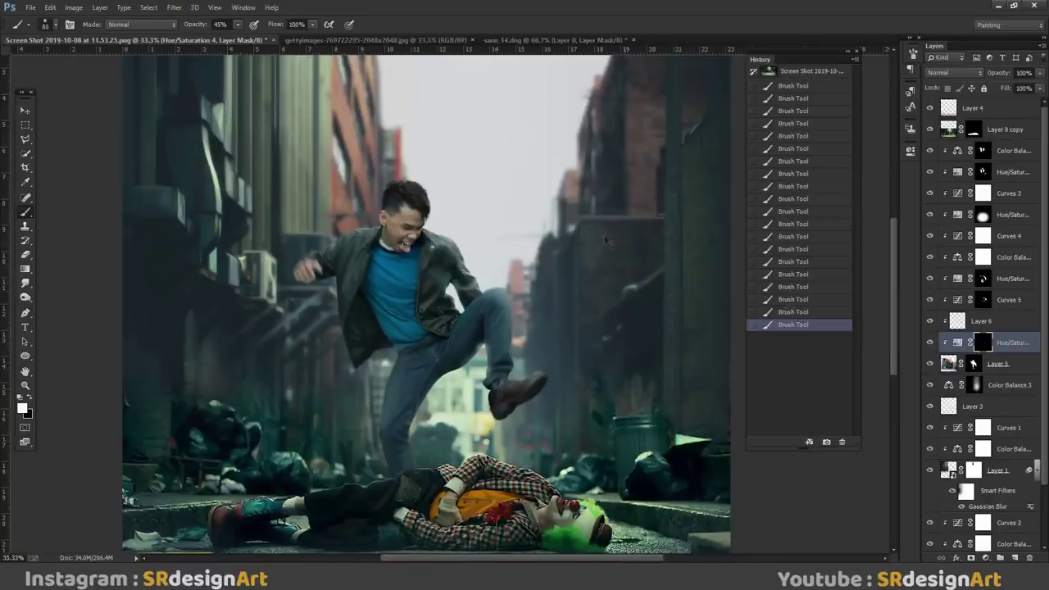
pyautogui.hotkey('ctrl', '+')
pyautogui.press(']')
pyautogui.press(']')
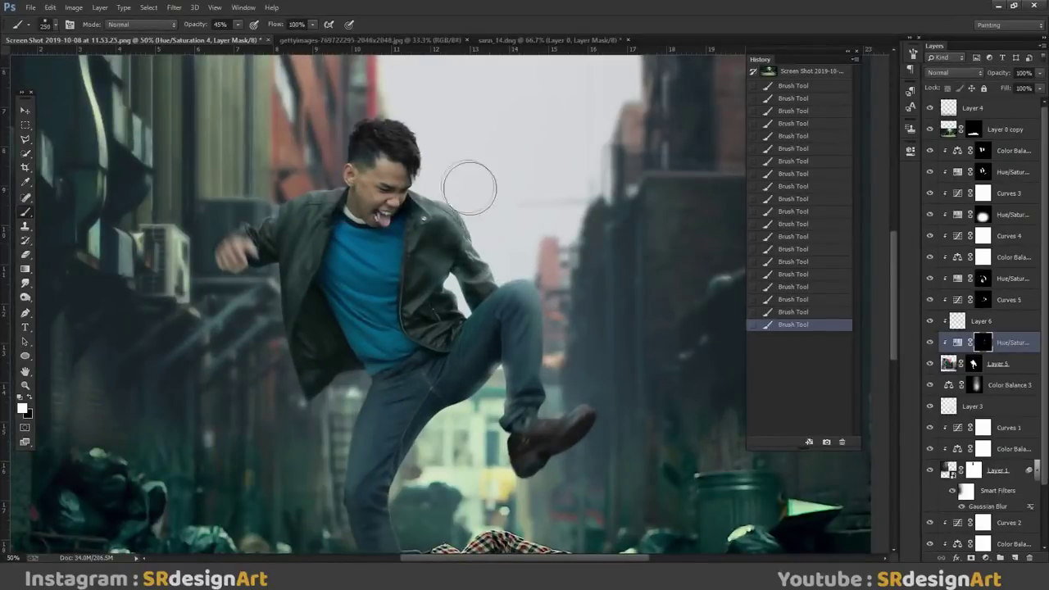
pyautogui.scroll(-2, 517, 194)
pyautogui.scroll(1, 517, 194)
pyautogui.moveTo(996, 74); pyautogui.dragTo(981, 78)
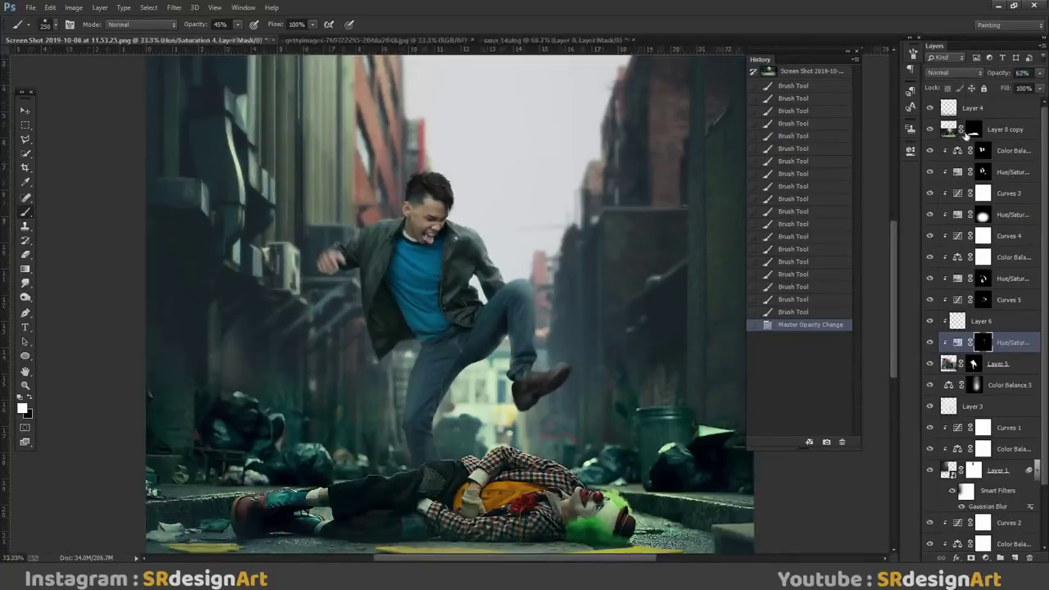
# Step: Select Hue/Saturation 3 and lower its opacity to 73%
pyautogui.hotkey('ctrl', '-')
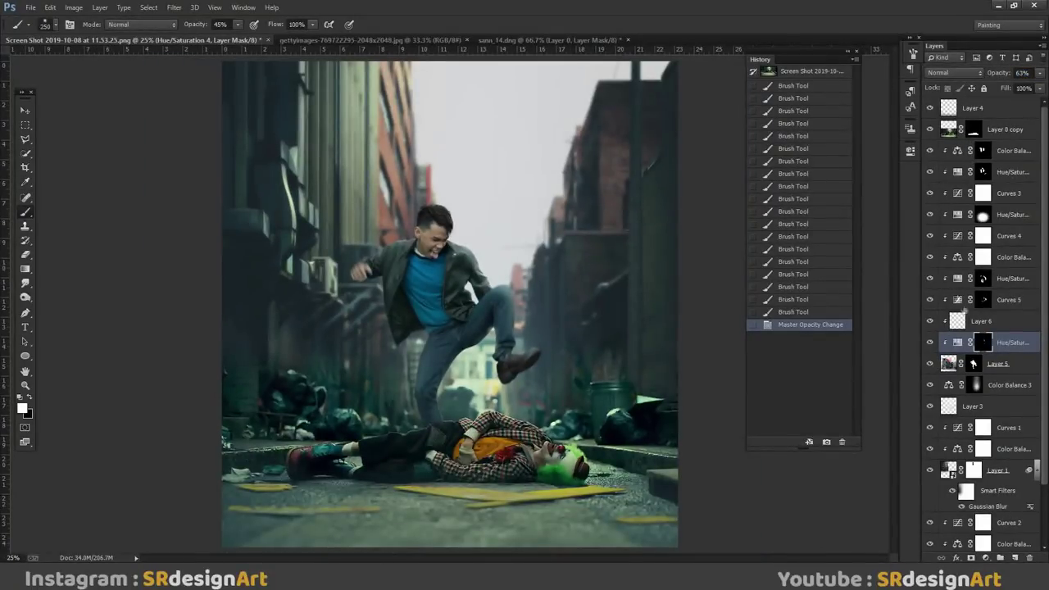
pyautogui.click(1002, 363)
pyautogui.click(987, 555)
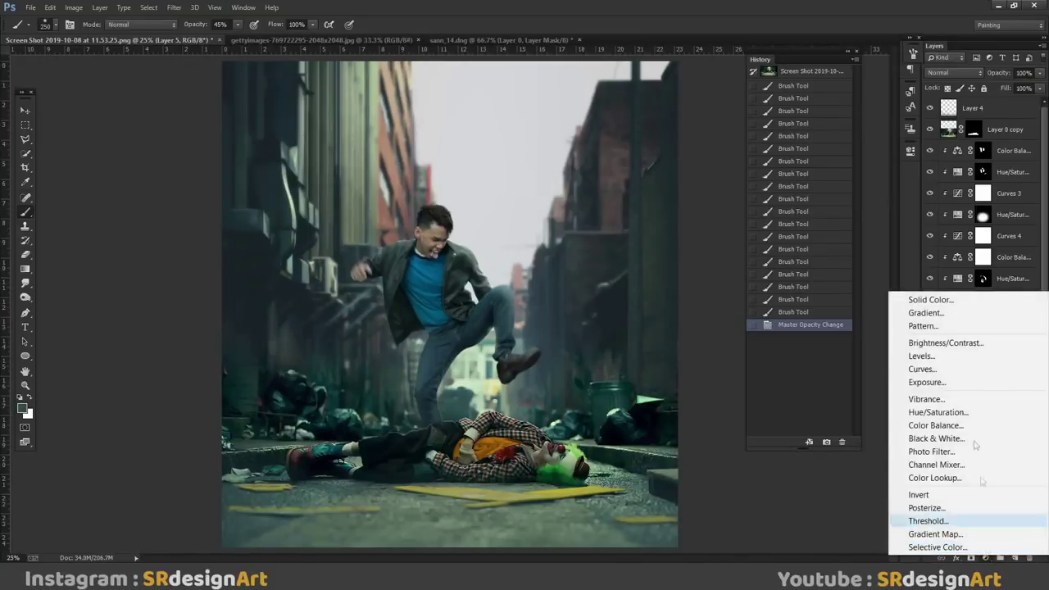
pyautogui.click(947, 278)
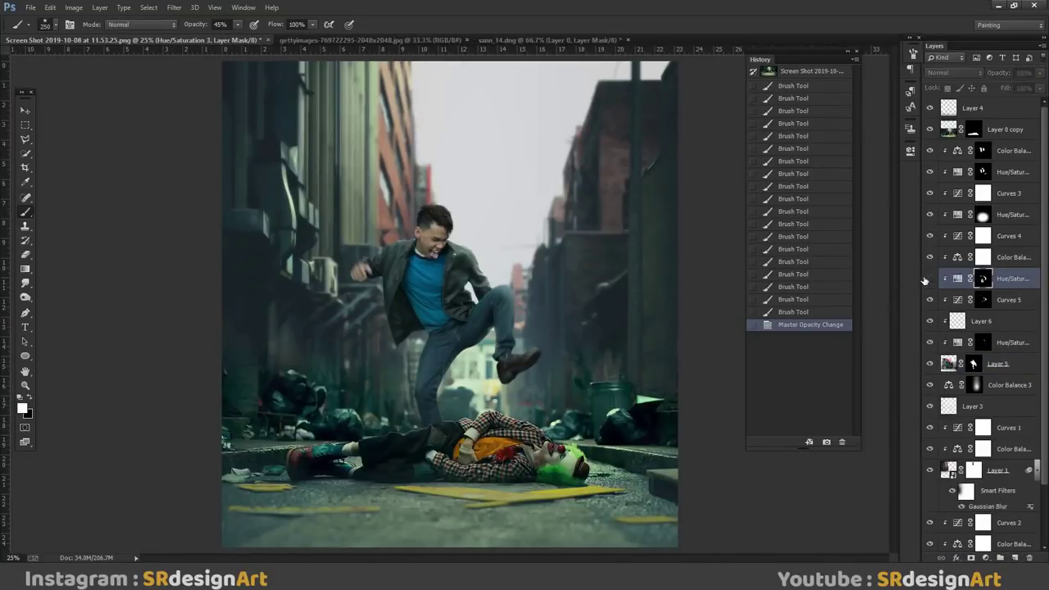
pyautogui.click(957, 279)
pyautogui.click(989, 74)
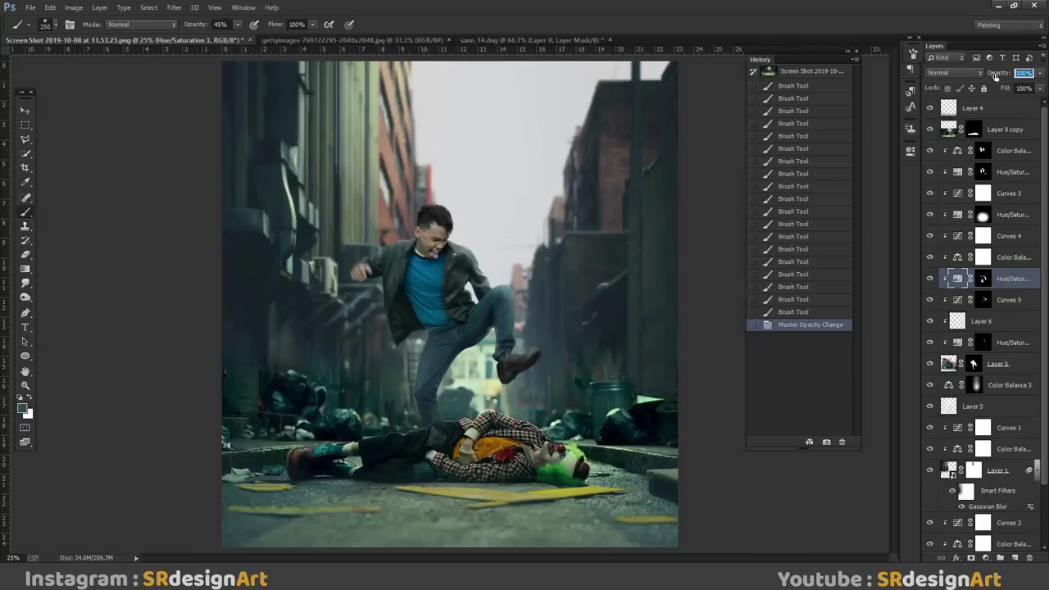
pyautogui.moveTo(983, 76); pyautogui.dragTo(973, 99)
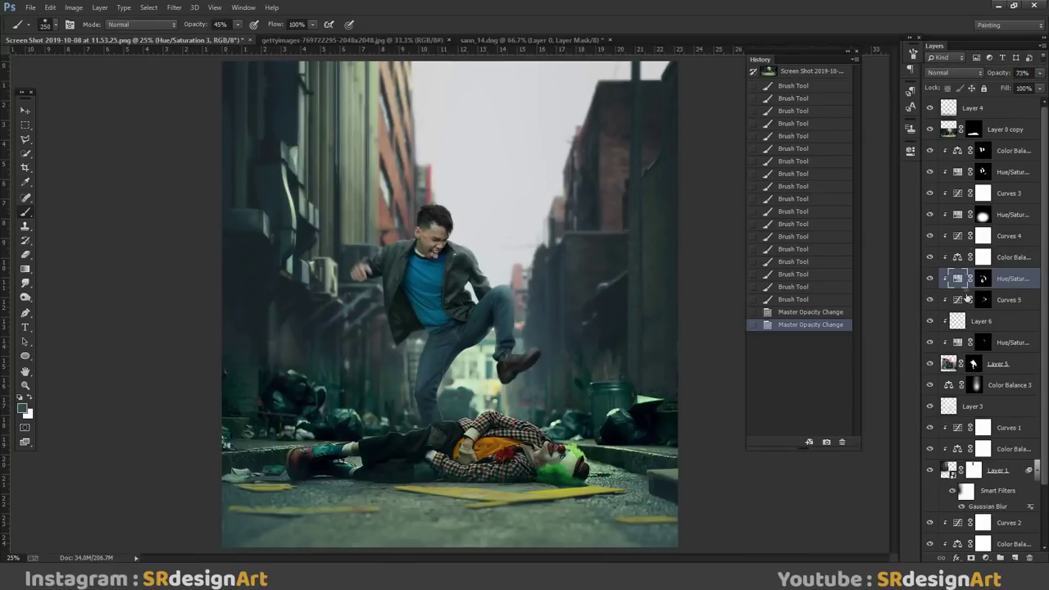
# Step: Select every layer from Layer 5 up to Color Balance
pyautogui.press('h')
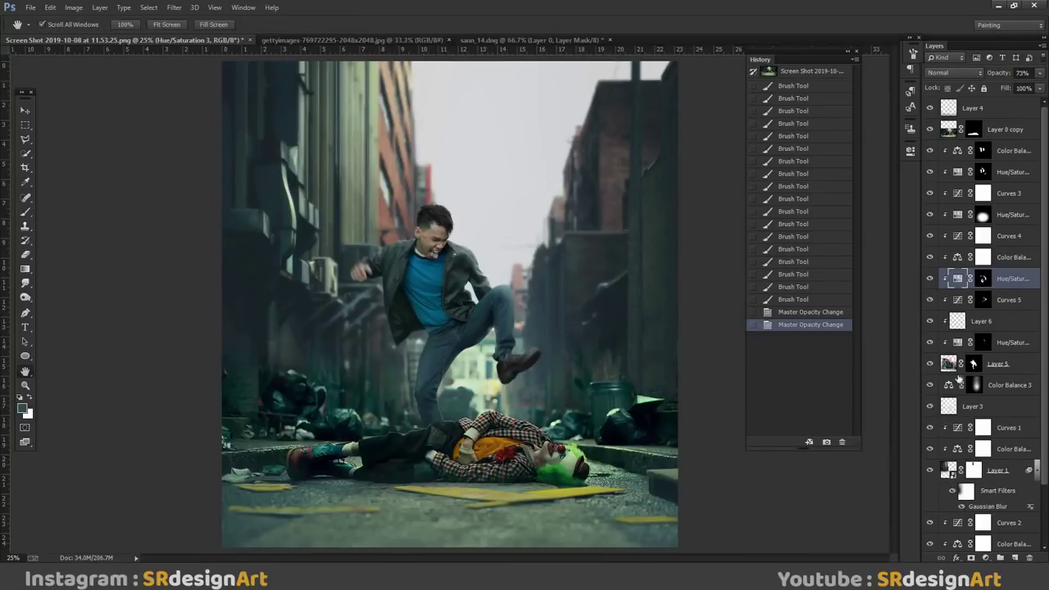
pyautogui.click(1009, 361)
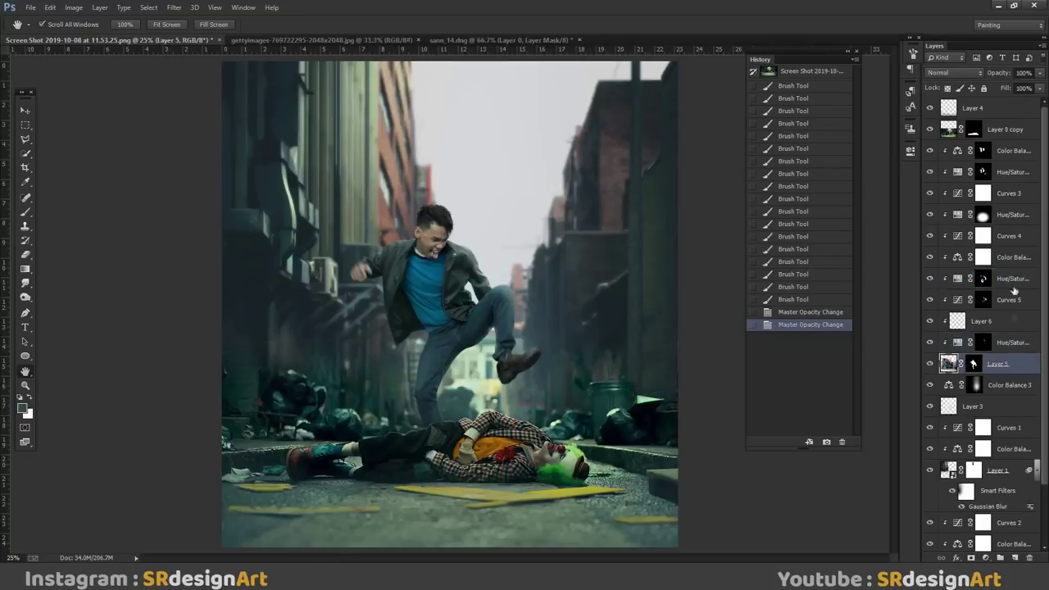
pyautogui.keyDown('shift'); pyautogui.click(1013, 152); pyautogui.keyUp('shift')
# Step: Group the selected layers into Group 1 and nudge it right with two Free Transform moves
pyautogui.hotkey('ctrl', 'g')
pyautogui.hotkey('ctrl', 't')
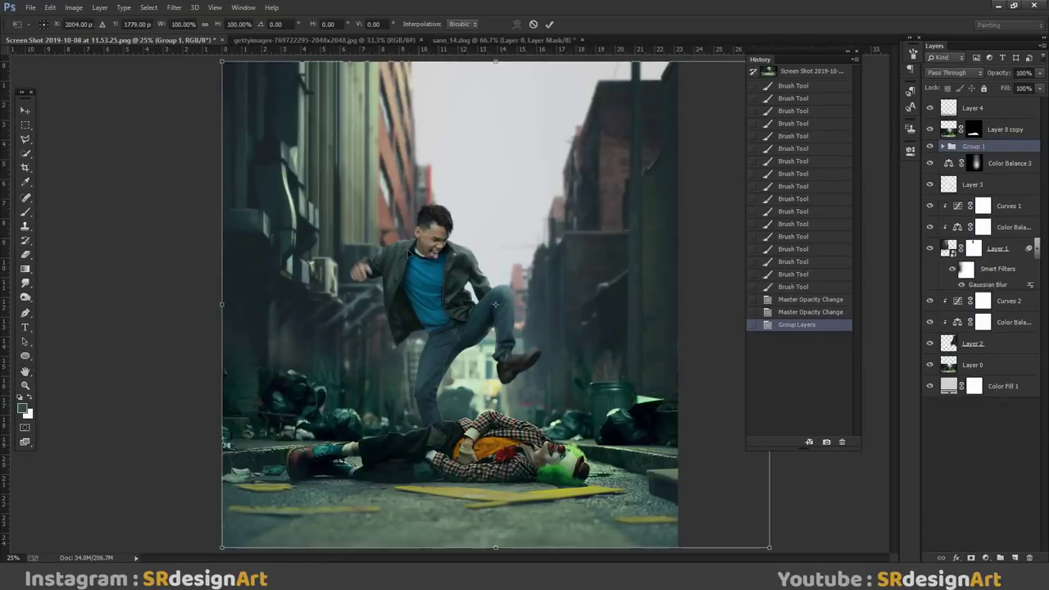
pyautogui.moveTo(407, 256); pyautogui.dragTo(419, 256)
pyautogui.press('Return')
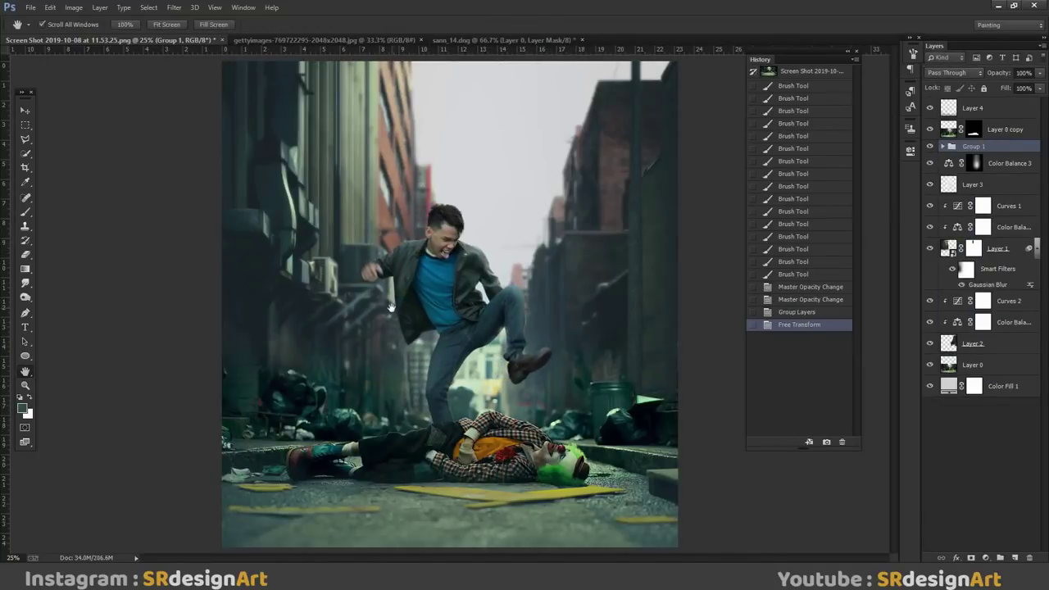
pyautogui.hotkey('ctrl', 't')
pyautogui.moveTo(431, 297); pyautogui.dragTo(438, 293)
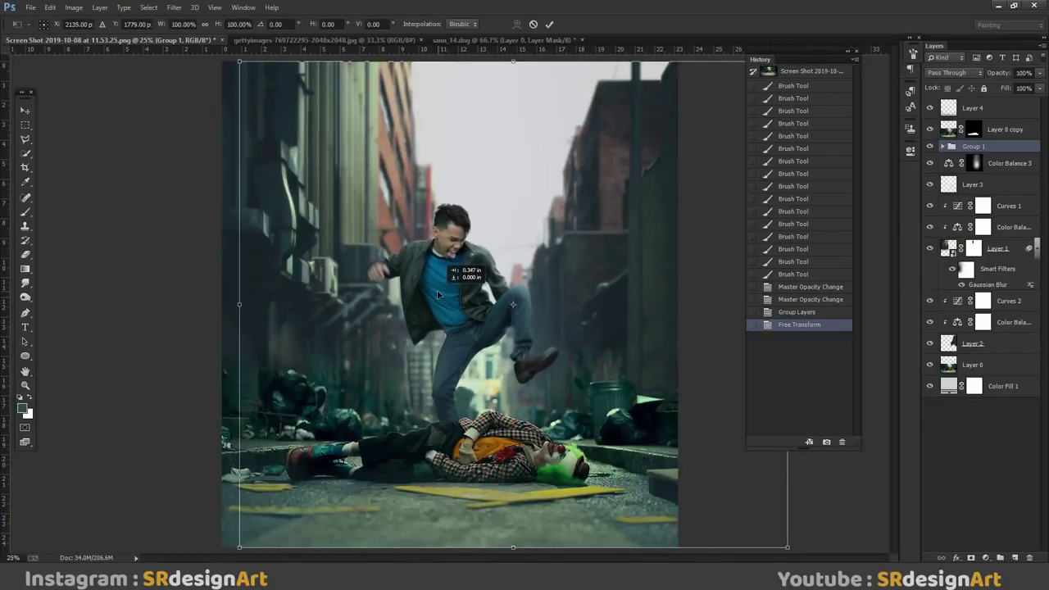
pyautogui.press('Return')
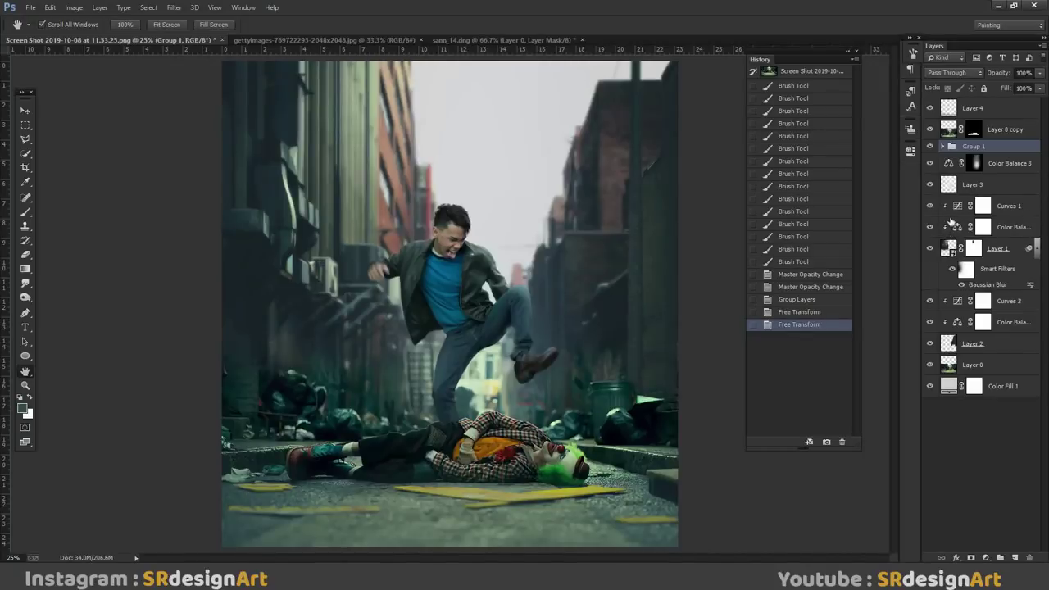
pyautogui.click(944, 147)
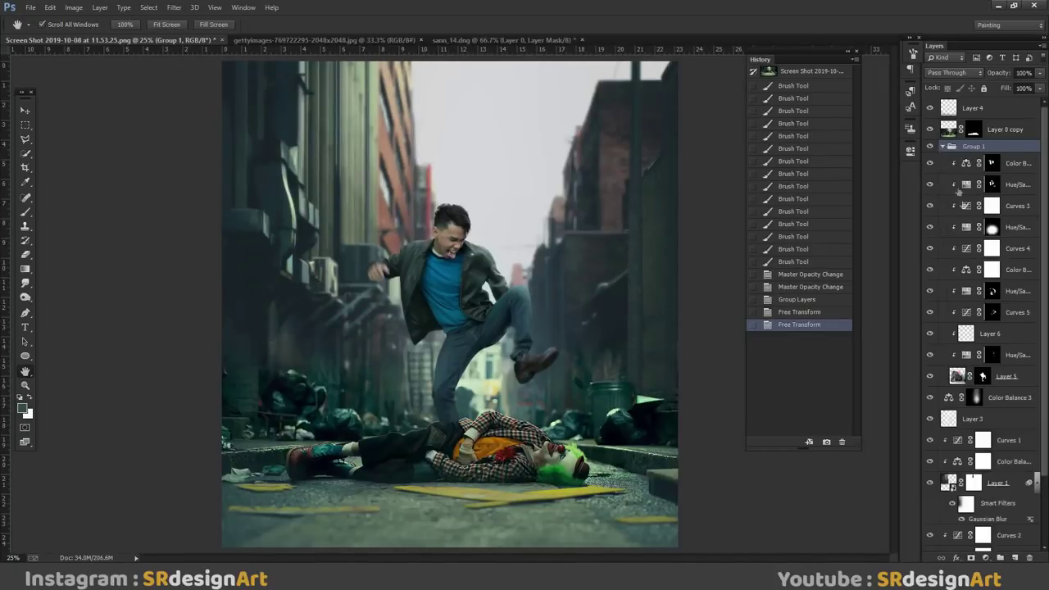
# Step: On Layer 5, make a Color Range selection by sampling a colour from the image
pyautogui.click(1009, 397)
pyautogui.click(1007, 376)
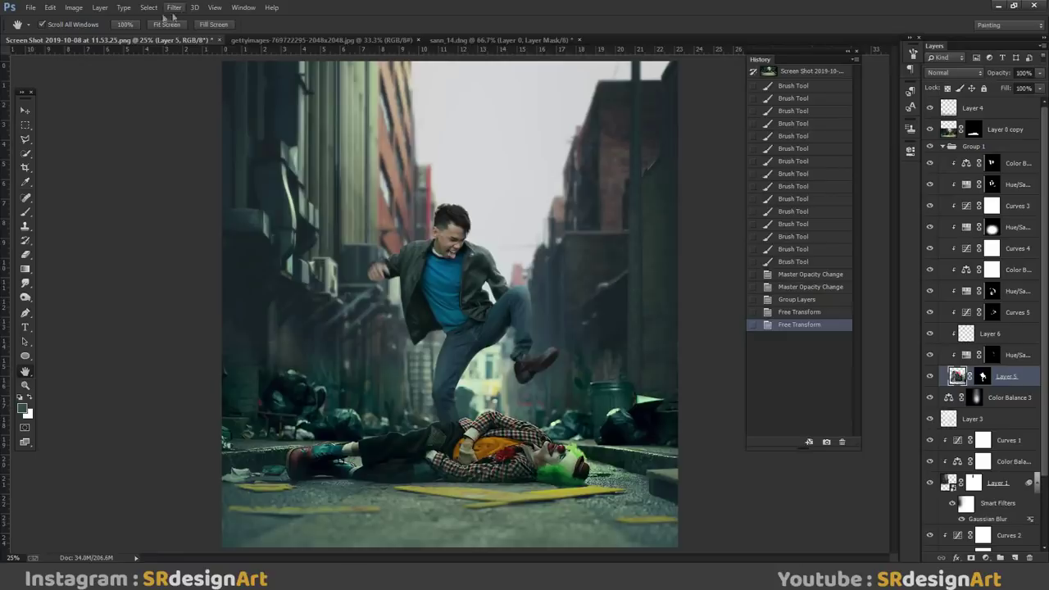
pyautogui.click(148, 7)
pyautogui.click(184, 137)
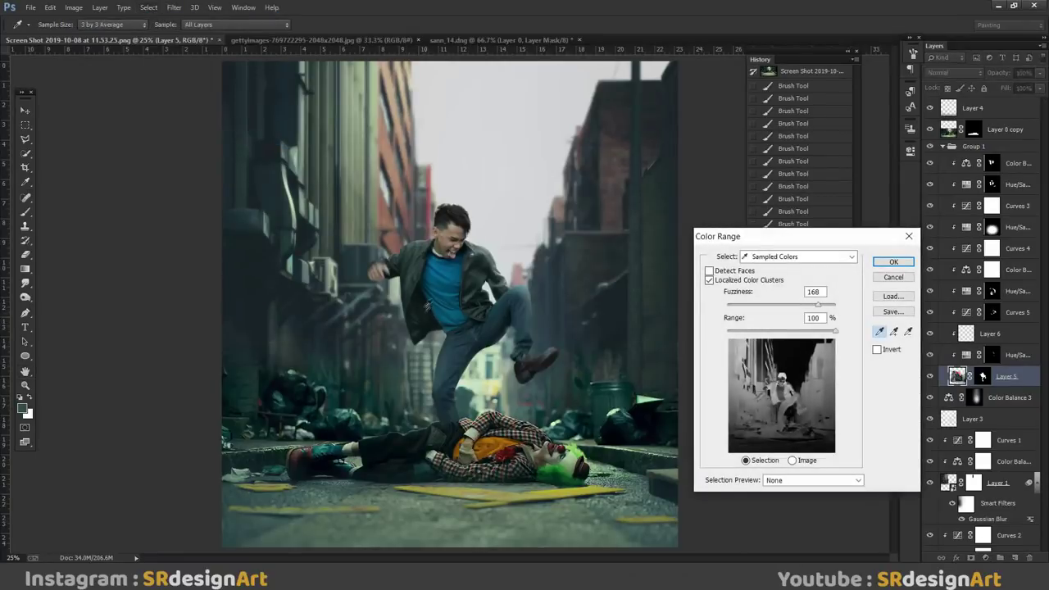
pyautogui.click(424, 304)
pyautogui.press('Escape')
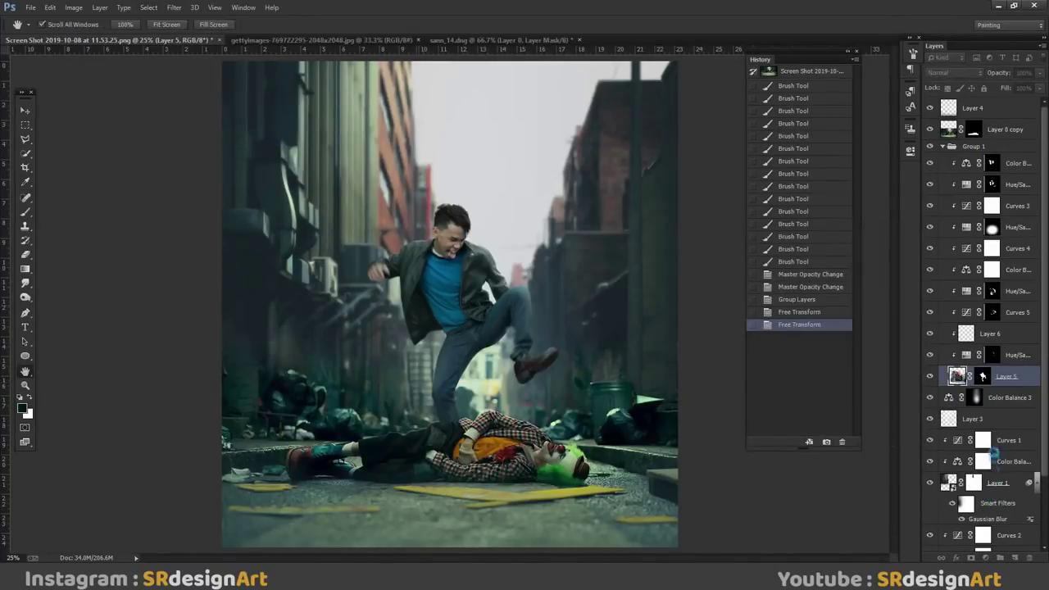
# Step: Add a Curves 6 adjustment and pull its curve down to darken the man
pyautogui.click(986, 558)
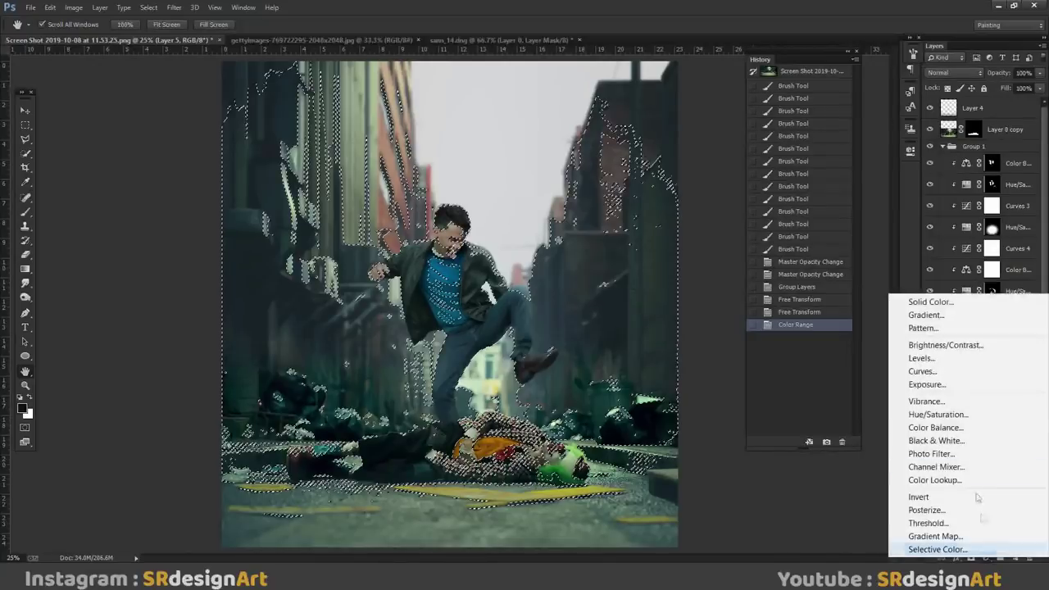
pyautogui.click(976, 369)
pyautogui.moveTo(840, 250); pyautogui.dragTo(838, 255)
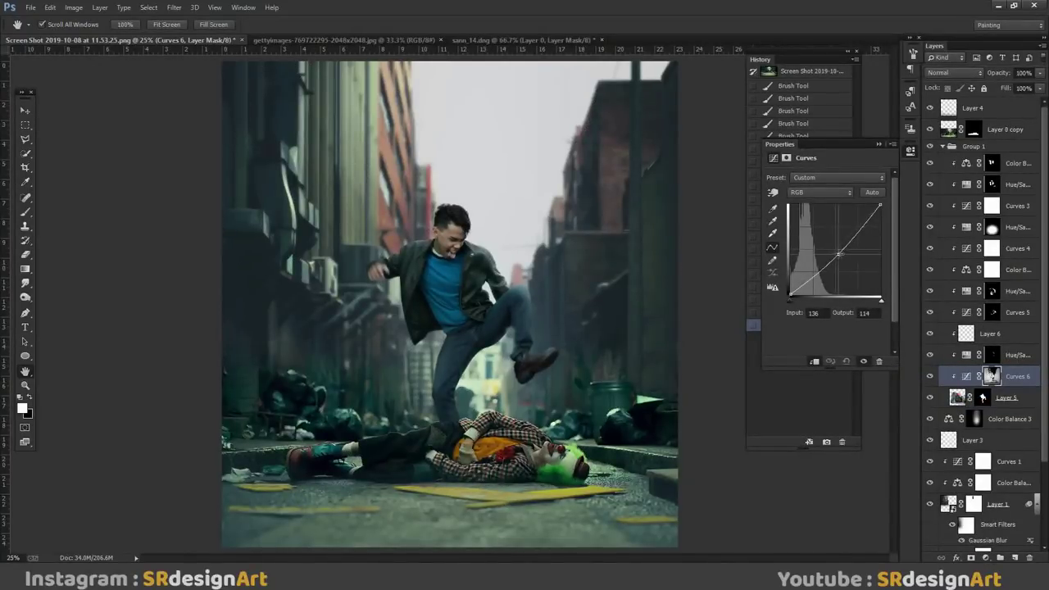
pyautogui.click(879, 146)
# Step: Refine the Curves mask, painting black around the man's head, face and nearby building
pyautogui.hotkey('ctrl', '+')
pyautogui.click(26, 214)
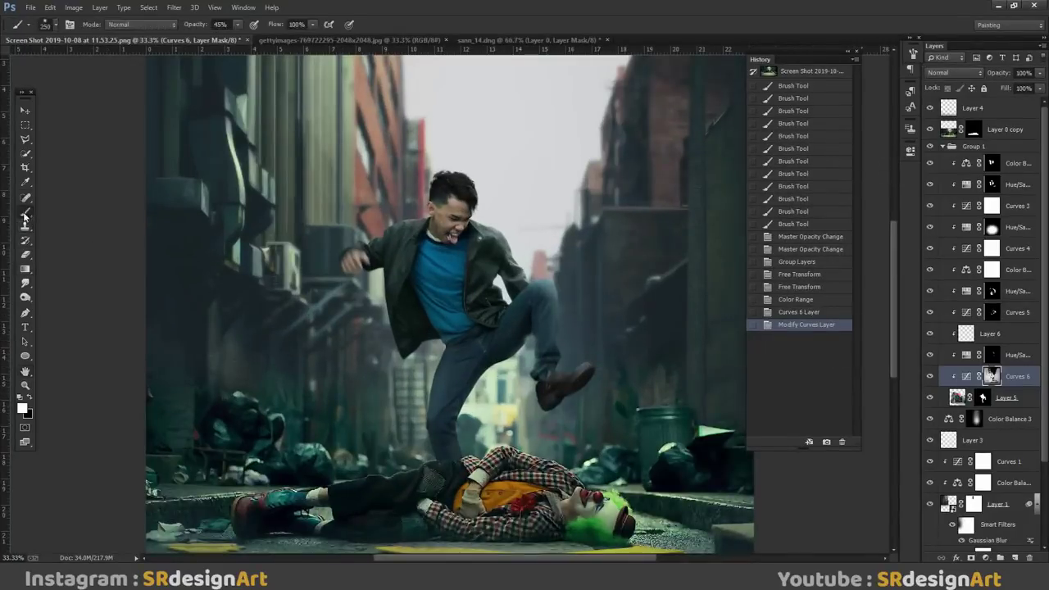
pyautogui.click(462, 234)
pyautogui.click(453, 195)
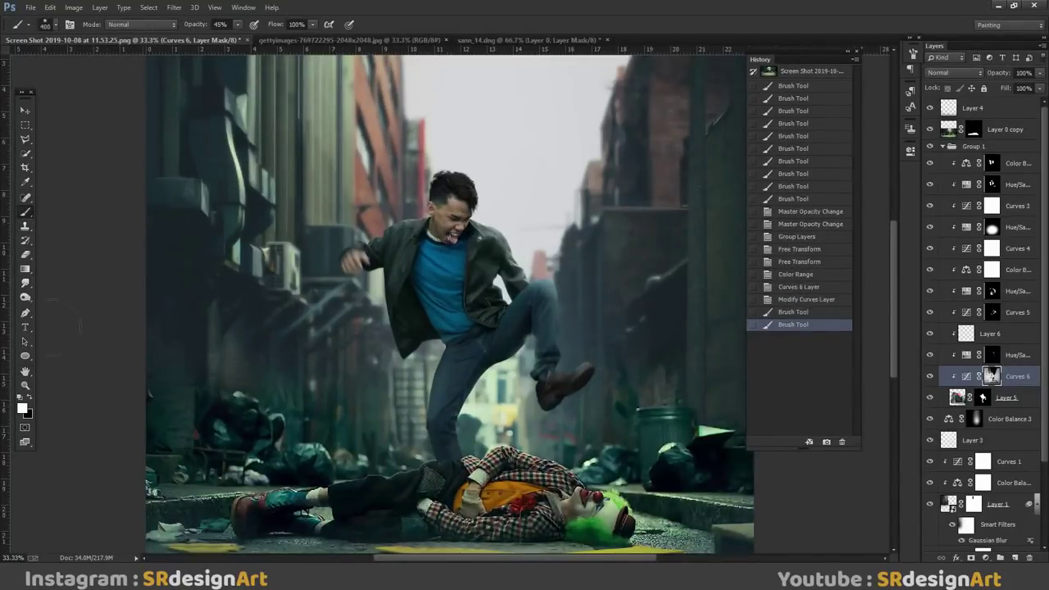
pyautogui.click(31, 397)
pyautogui.click(445, 188)
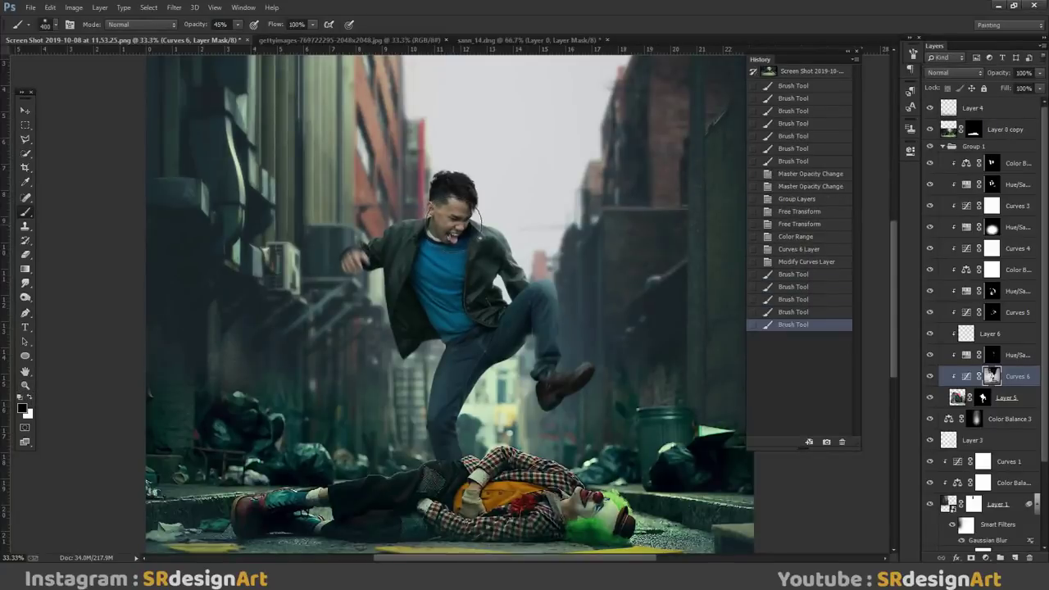
pyautogui.click(427, 175)
pyautogui.hotkey('ctrl', '-')
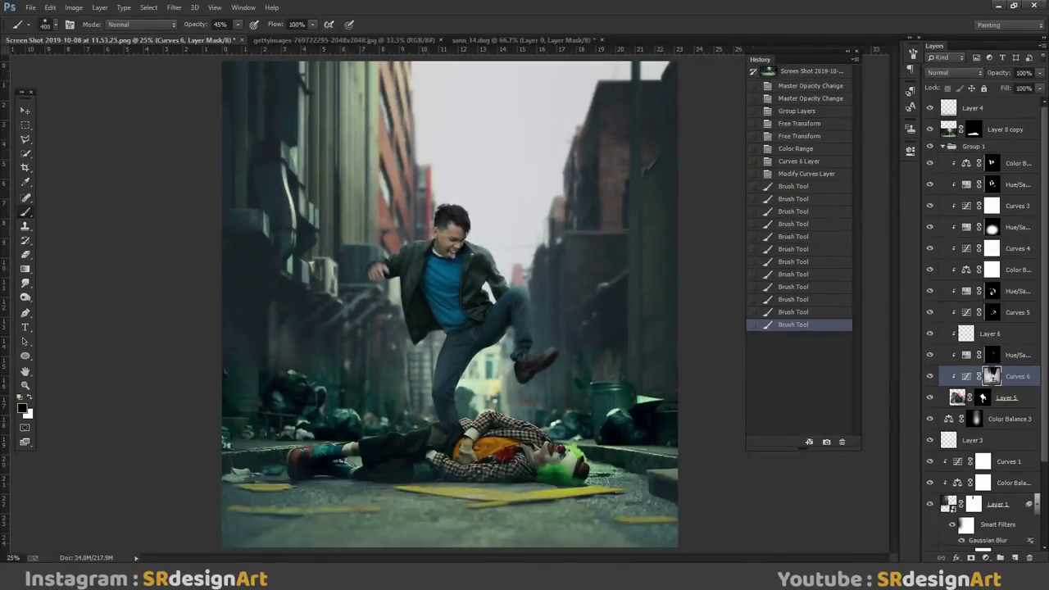
pyautogui.click(400, 140)
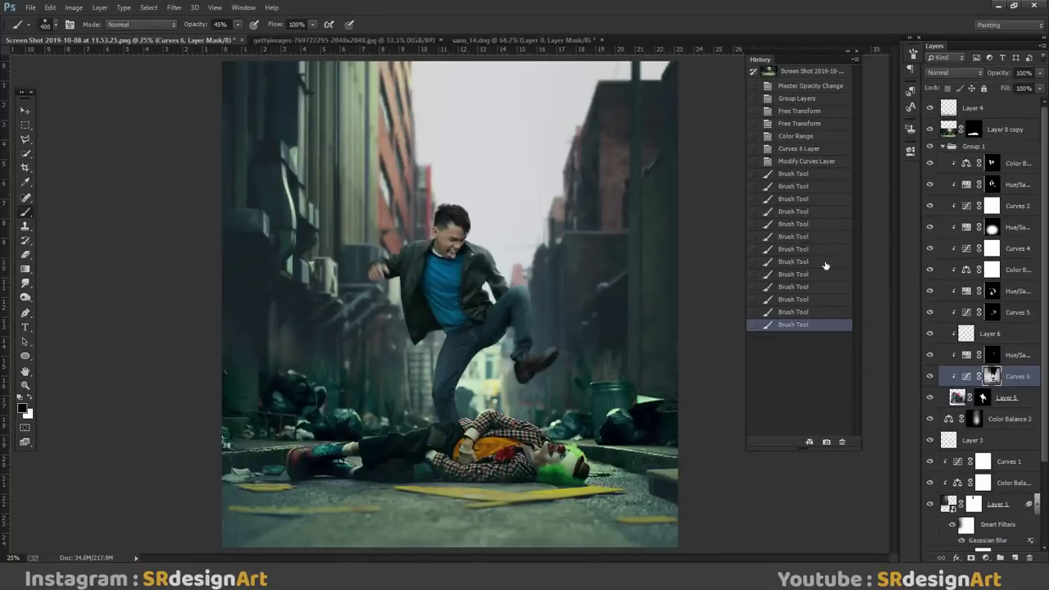
pyautogui.click(1007, 400)
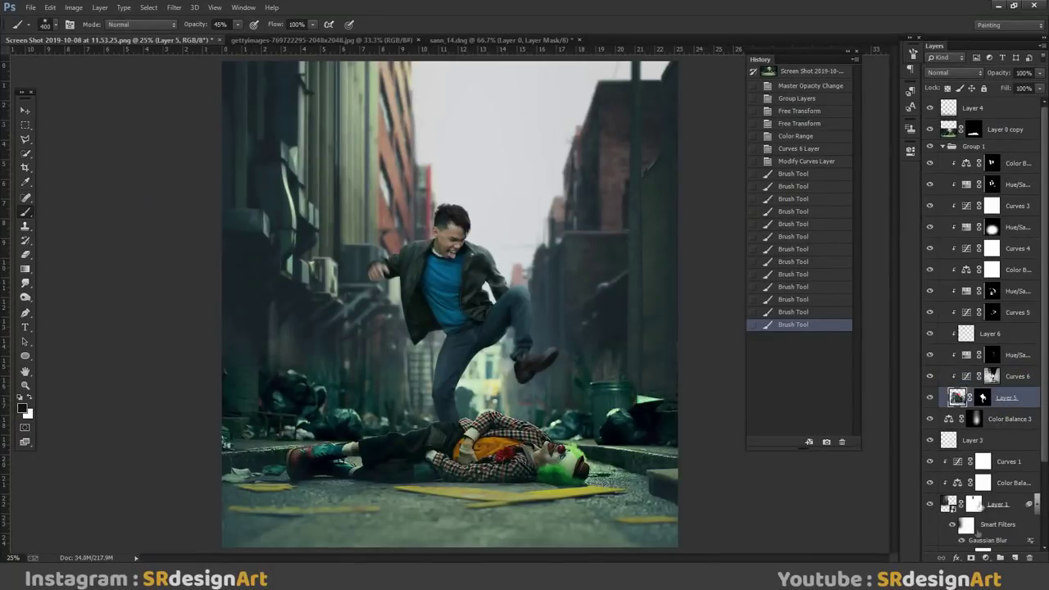
pyautogui.click(984, 558)
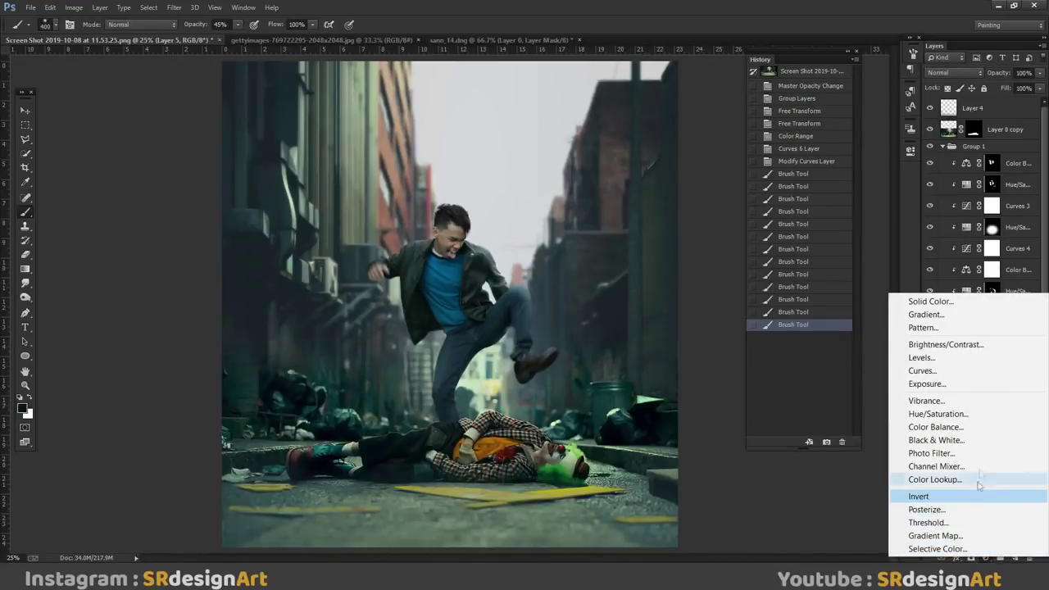
# Step: Give Layer 0 copy a Hue/Saturation edit: Hue -1, Saturation -11, Lightness slightly raised
pyautogui.press('Escape')
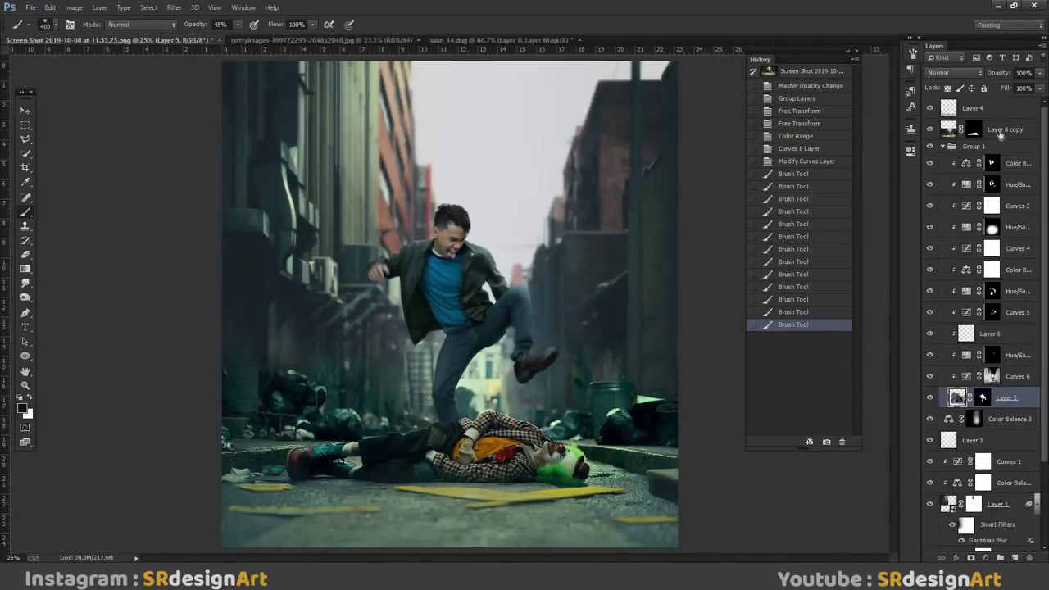
pyautogui.click(1002, 133)
pyautogui.hotkey('ctrl', 'u')
pyautogui.moveTo(823, 209); pyautogui.dragTo(816, 213)
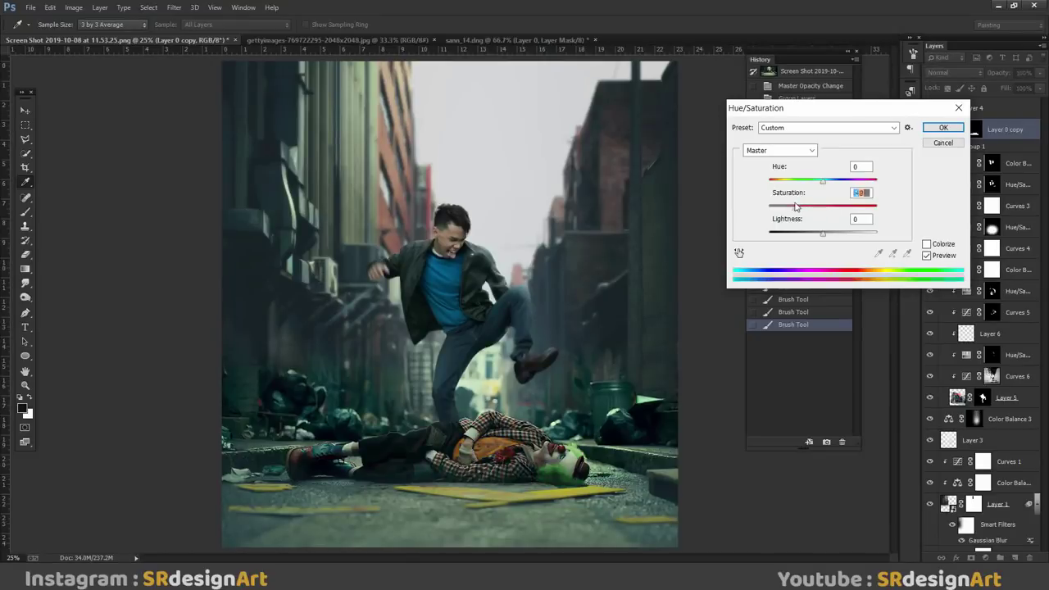
pyautogui.click(822, 184)
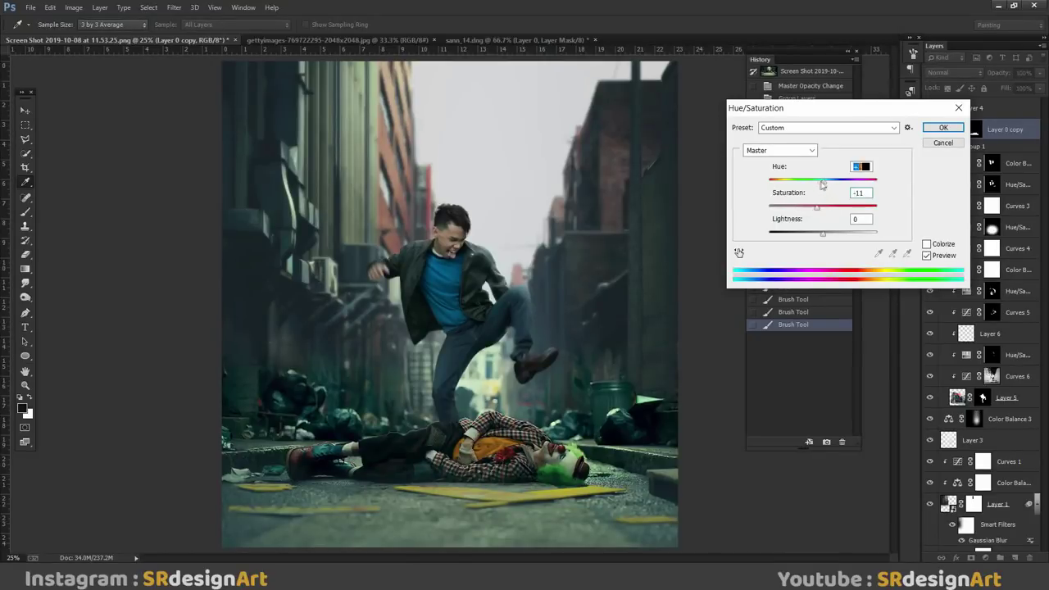
pyautogui.click(823, 234)
pyautogui.moveTo(823, 235); pyautogui.dragTo(827, 236)
pyautogui.press('Return')
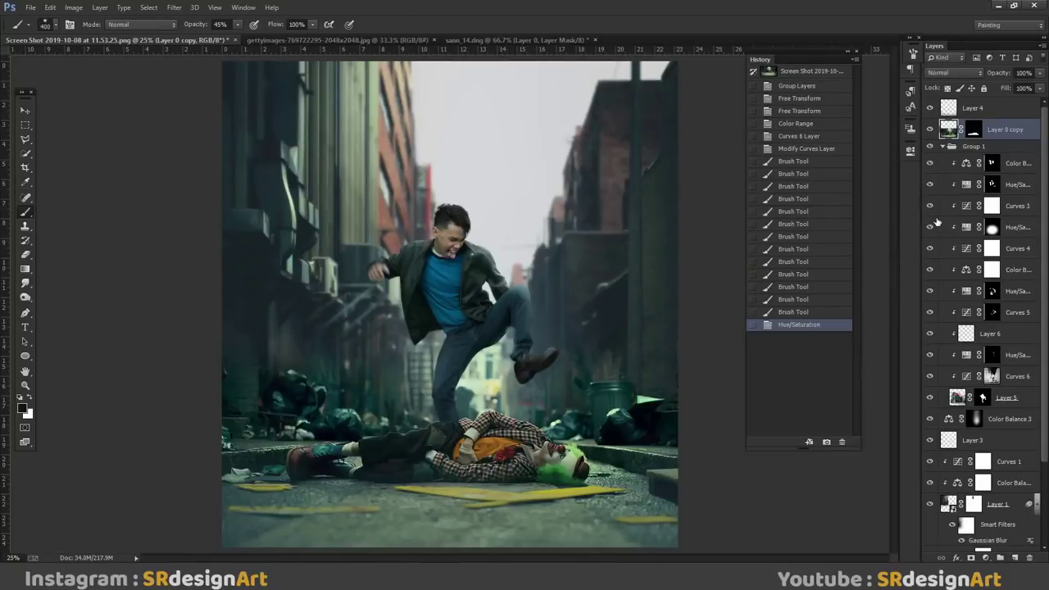